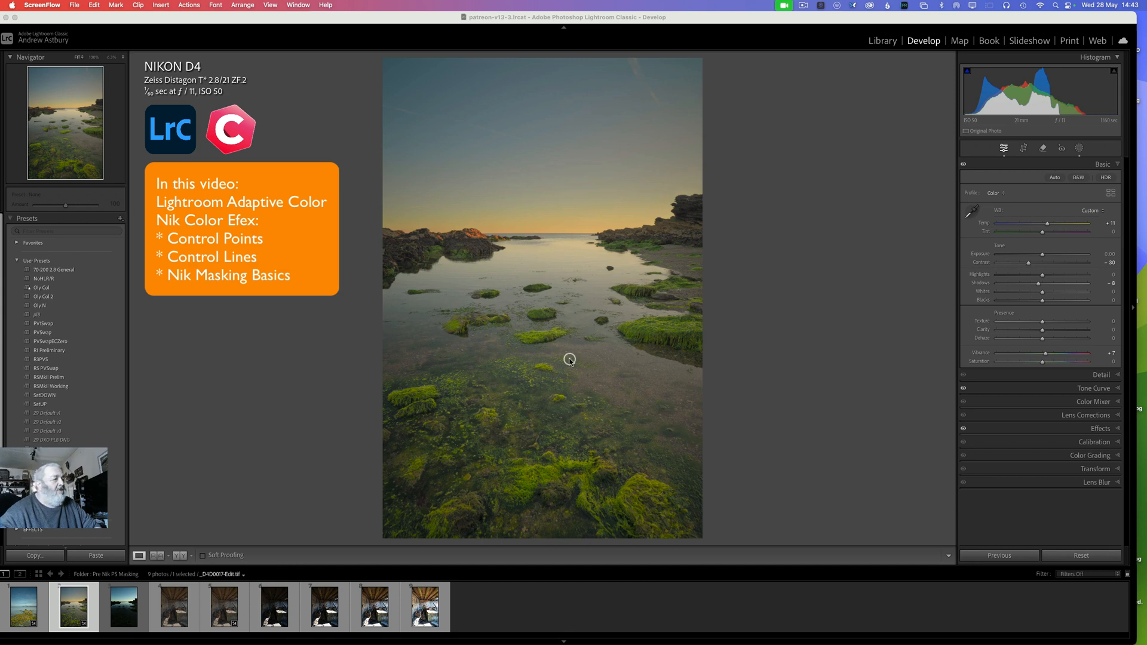
Step: Select the dark raw seascape _D4D0017.NEF, apply the Adaptive Color profile at amount 75, and set Contrast to -100
click(129, 609)
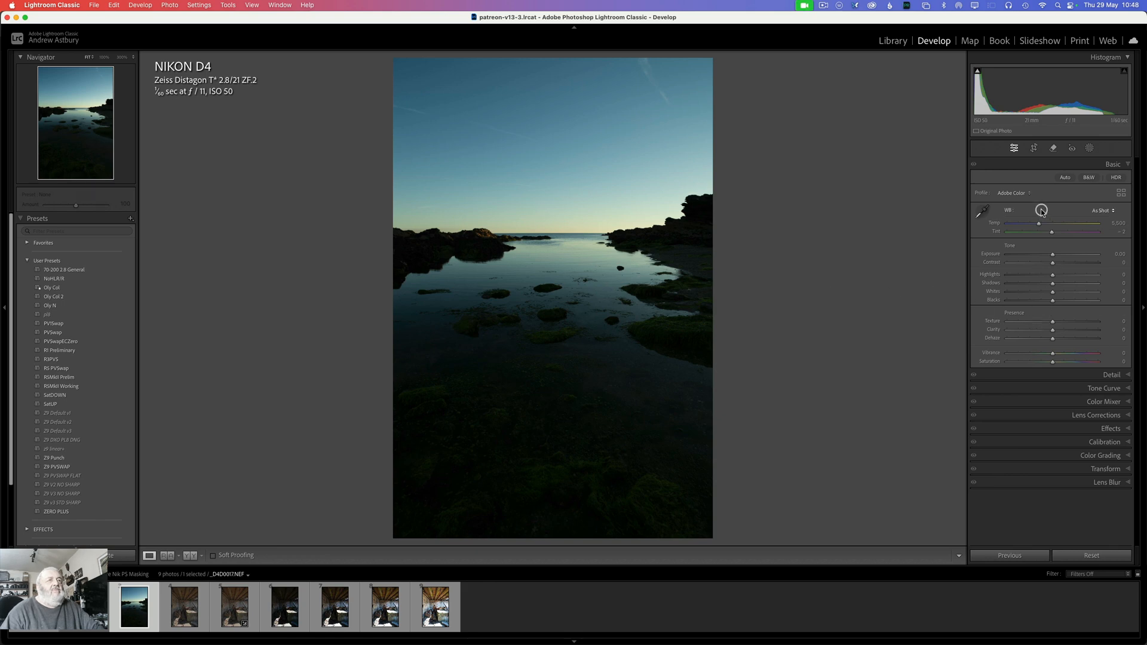
click(1015, 192)
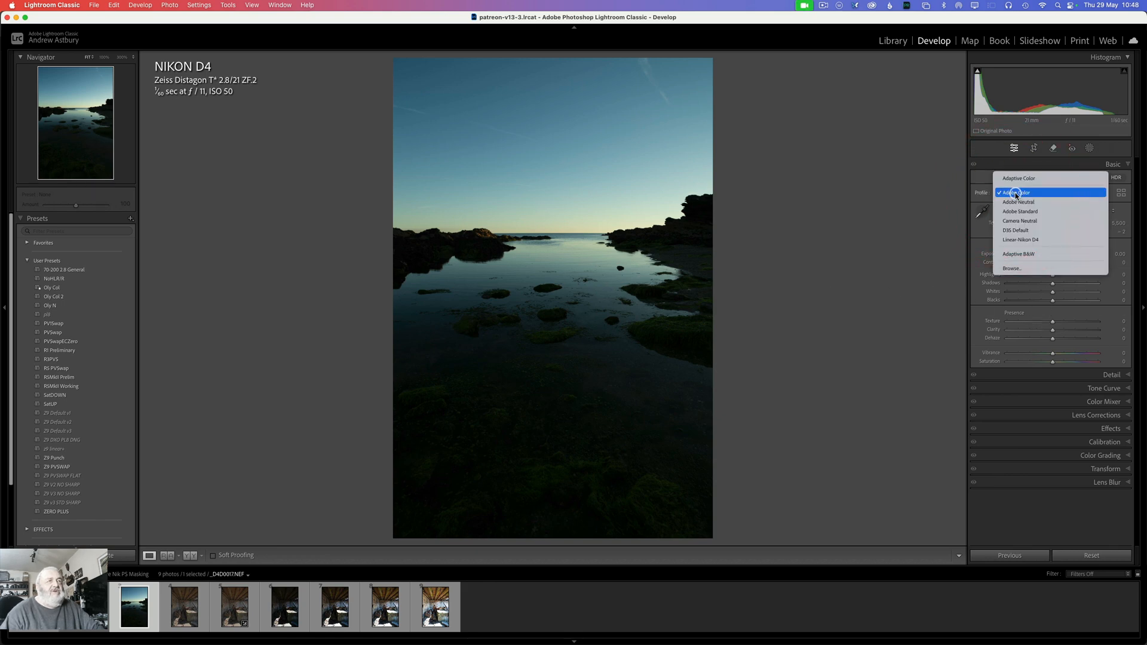
click(1014, 178)
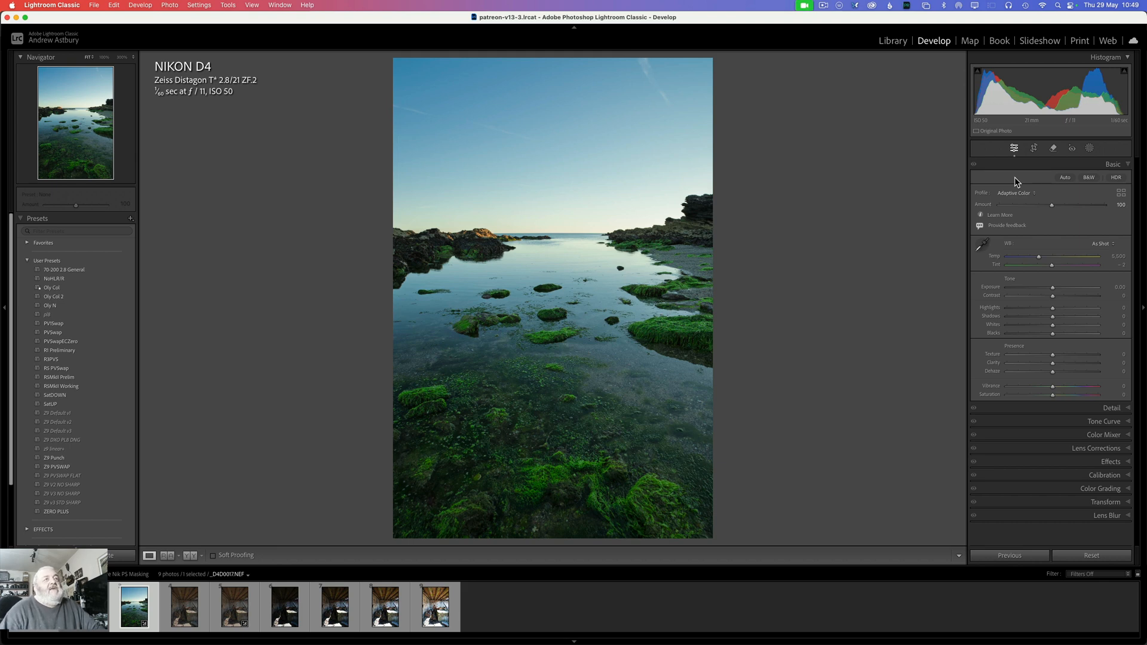
click(1120, 206)
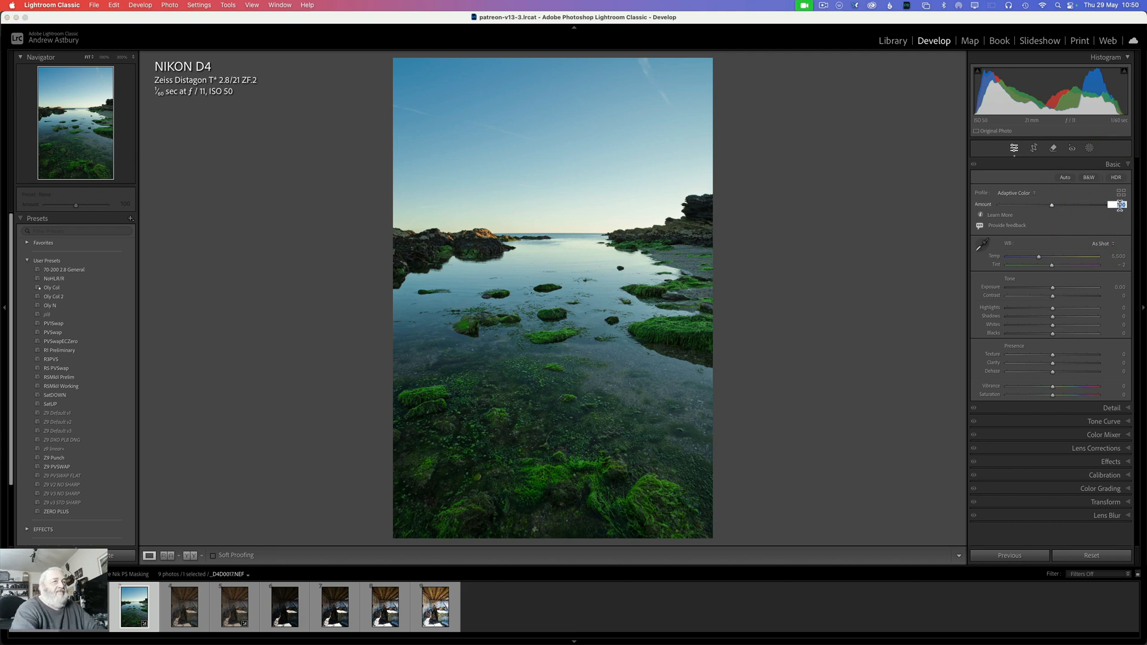
text(75)
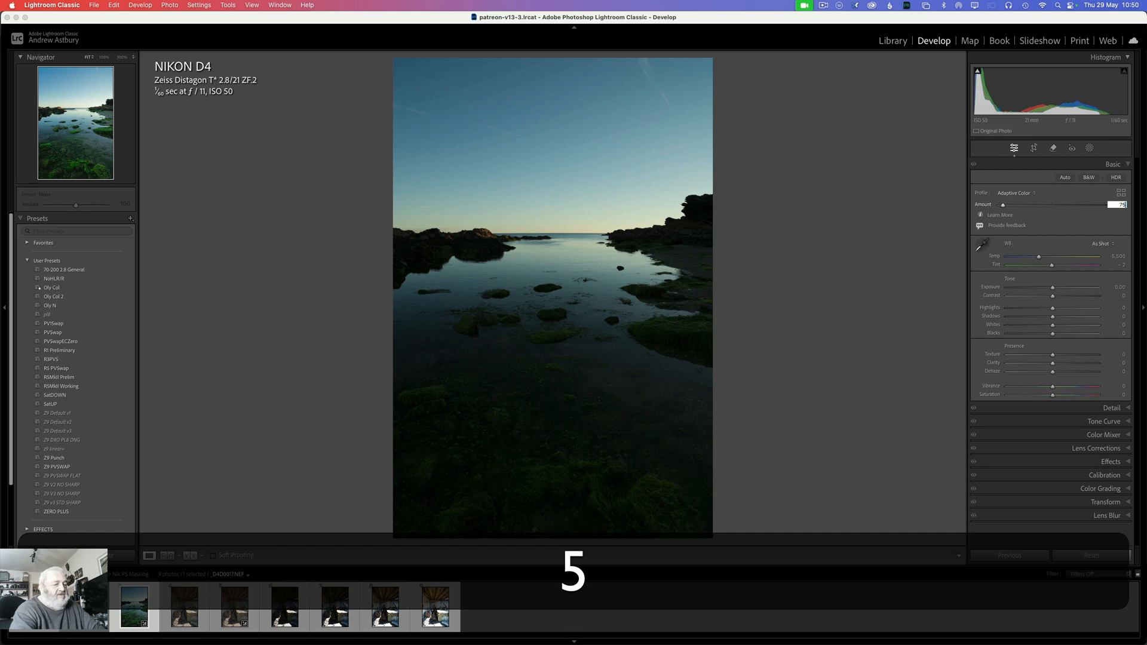
key(Return)
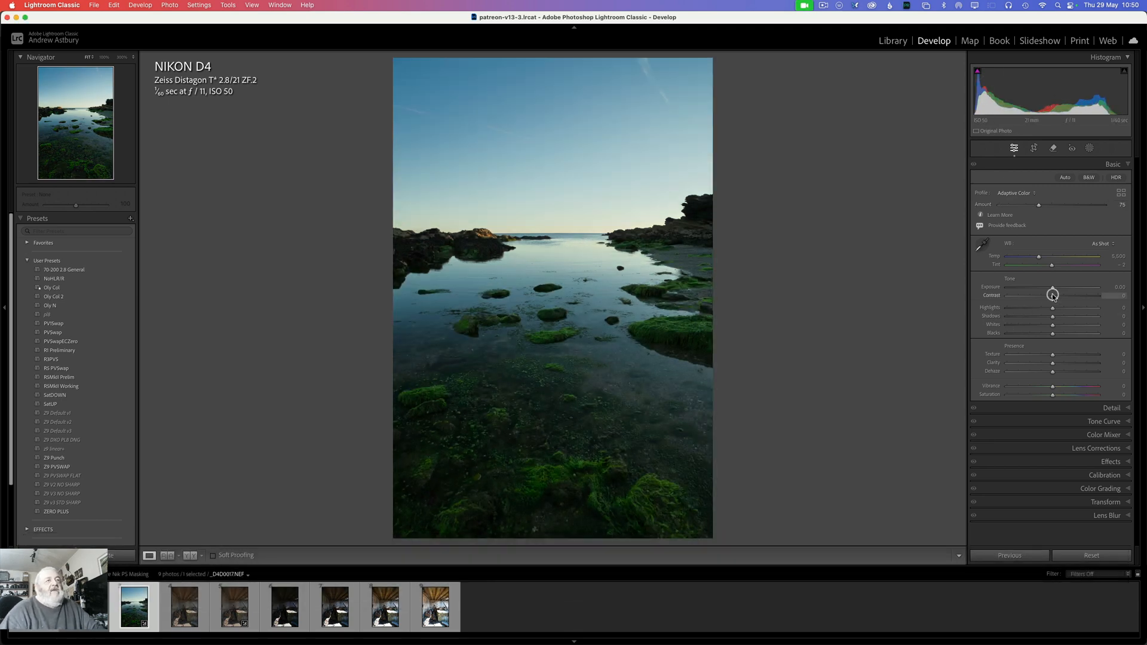
drag(1052, 296, 994, 290)
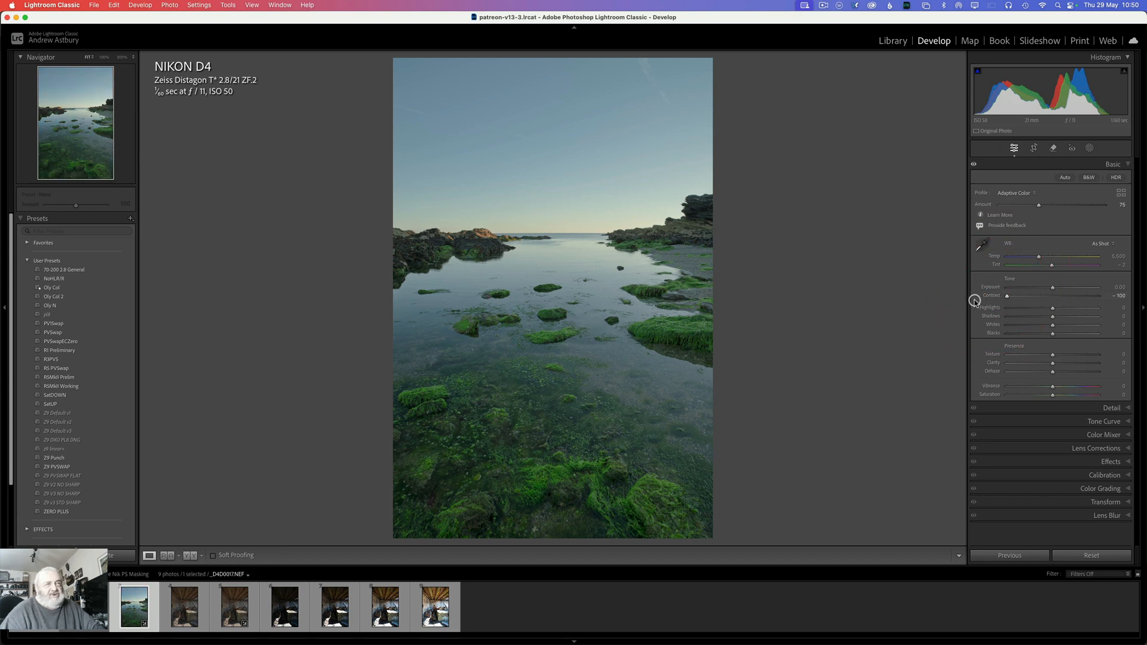
Step: Turn on chromatic aberration removal and reduce sharpening to Amount 20, Radius 0.5 and Detail 3
click(1106, 448)
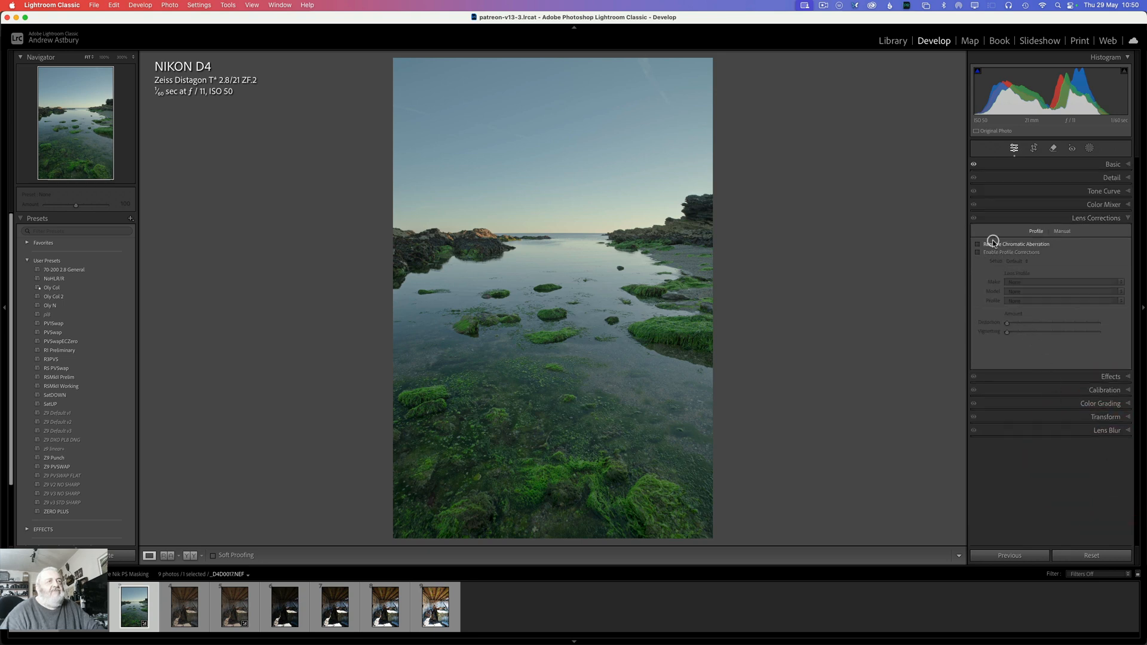
click(978, 246)
click(1113, 178)
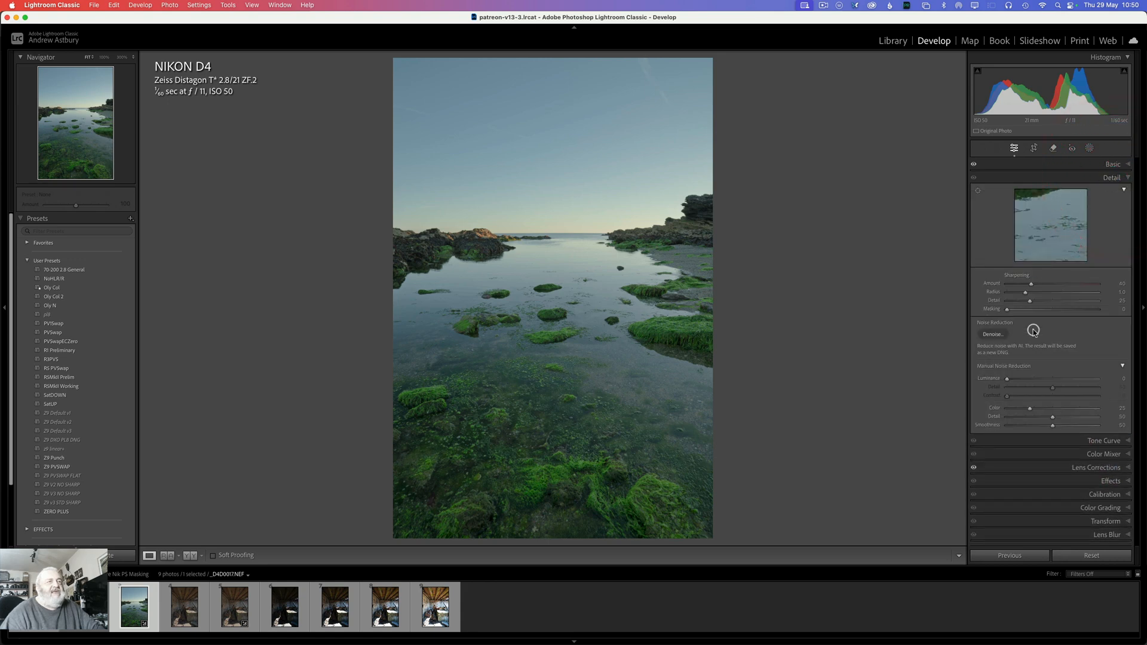
drag(1029, 303, 1008, 303)
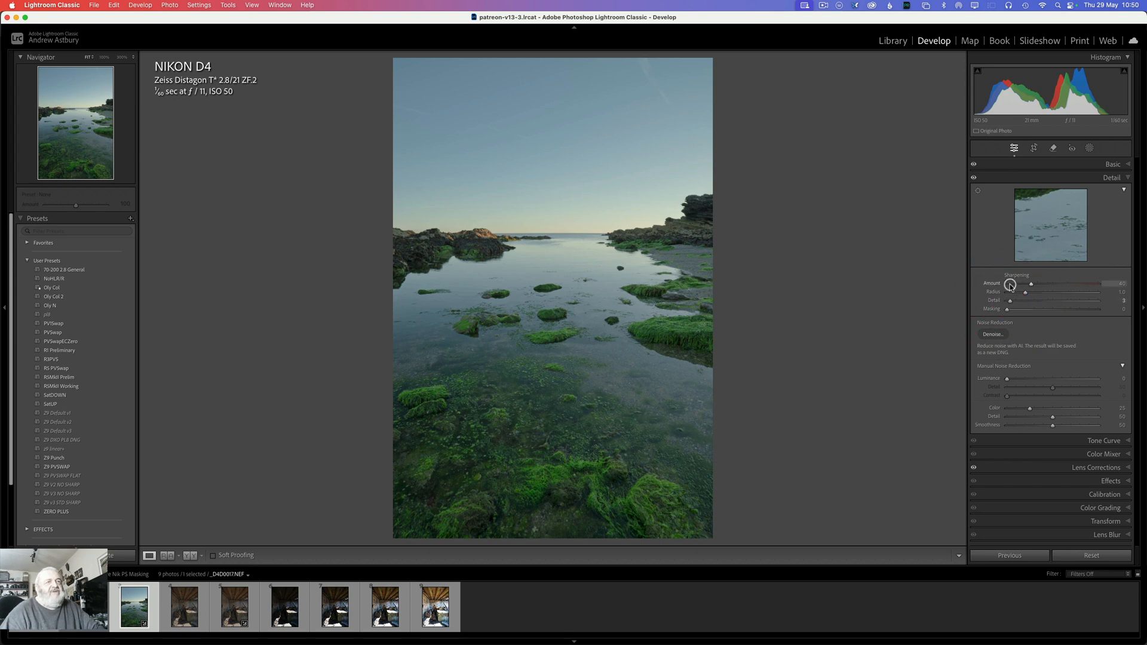
drag(1024, 292, 992, 292)
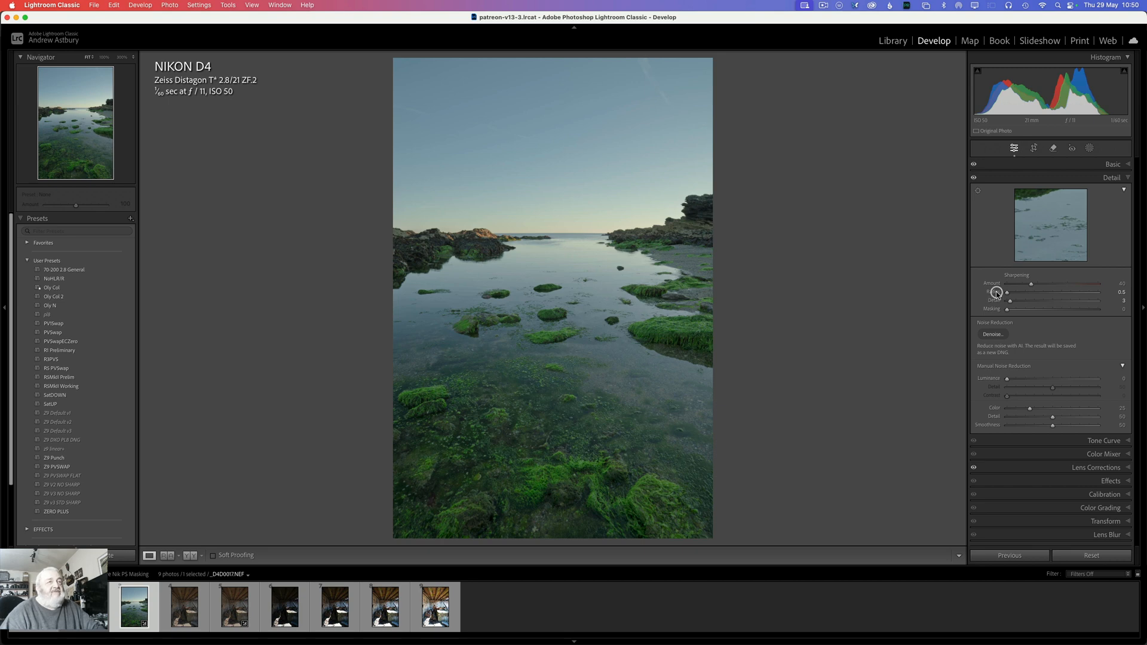
drag(1031, 284, 1018, 284)
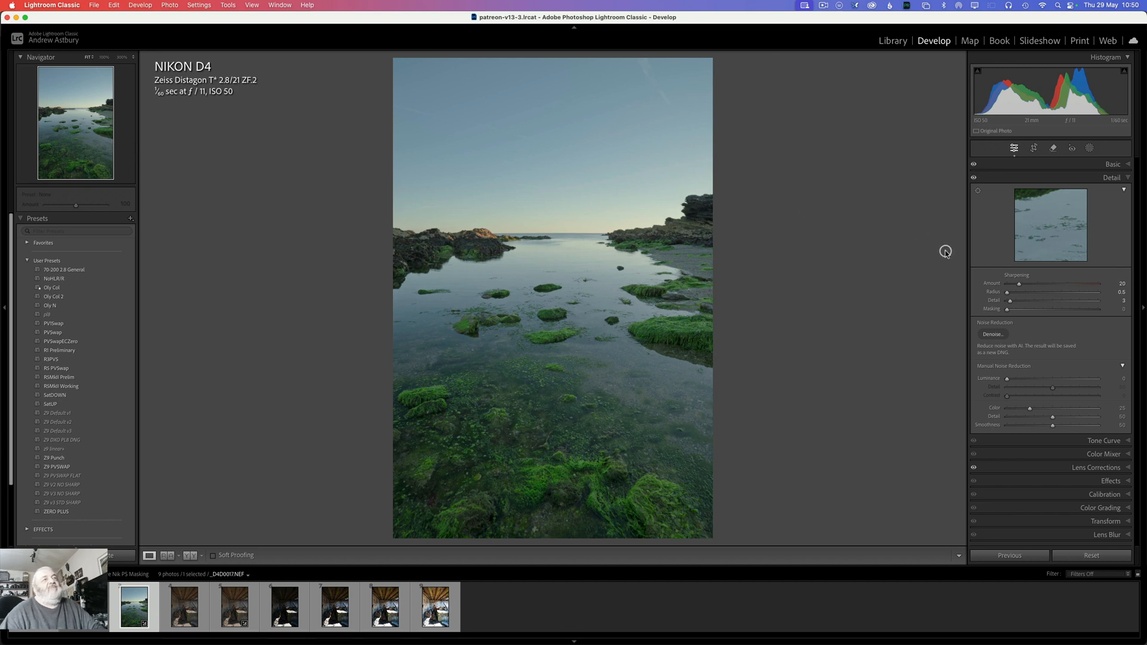
Step: Warm the white balance to a Temp of 7,420 and lift Shadows to +27 and Blacks to +29
click(1110, 165)
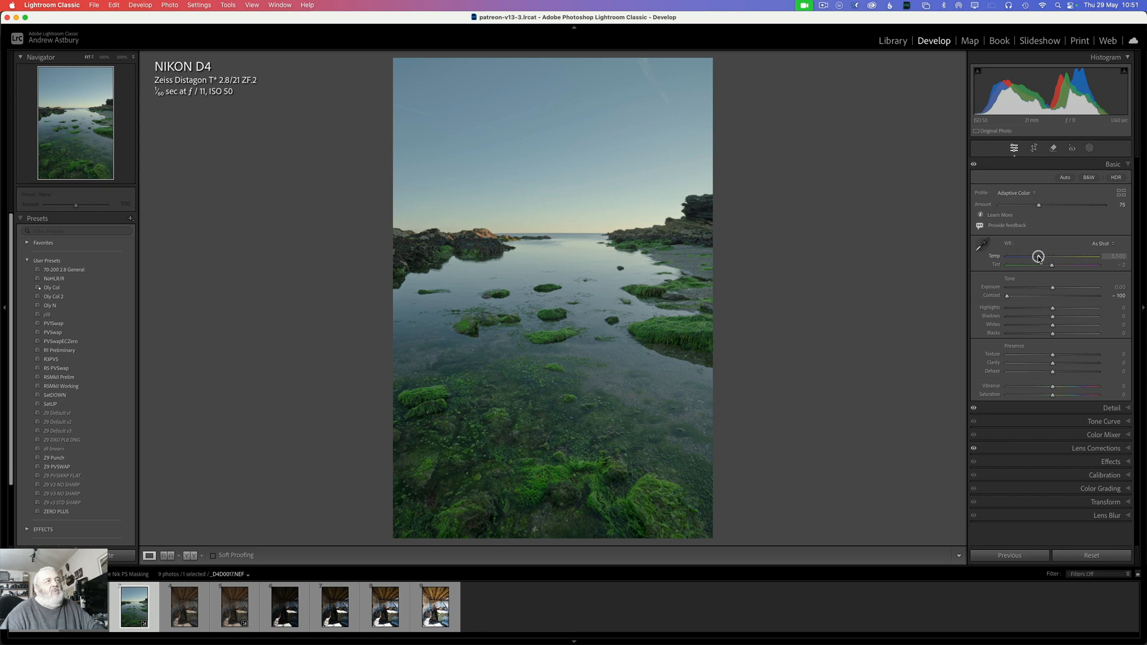
drag(1037, 257, 1055, 258)
click(1055, 257)
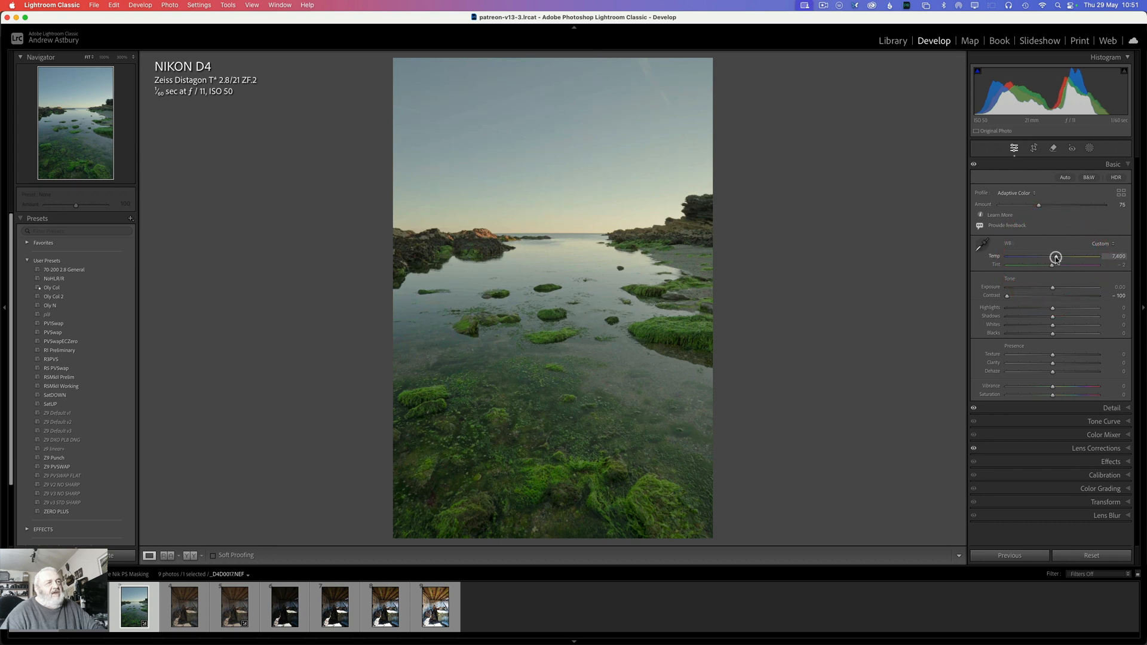
click(1055, 258)
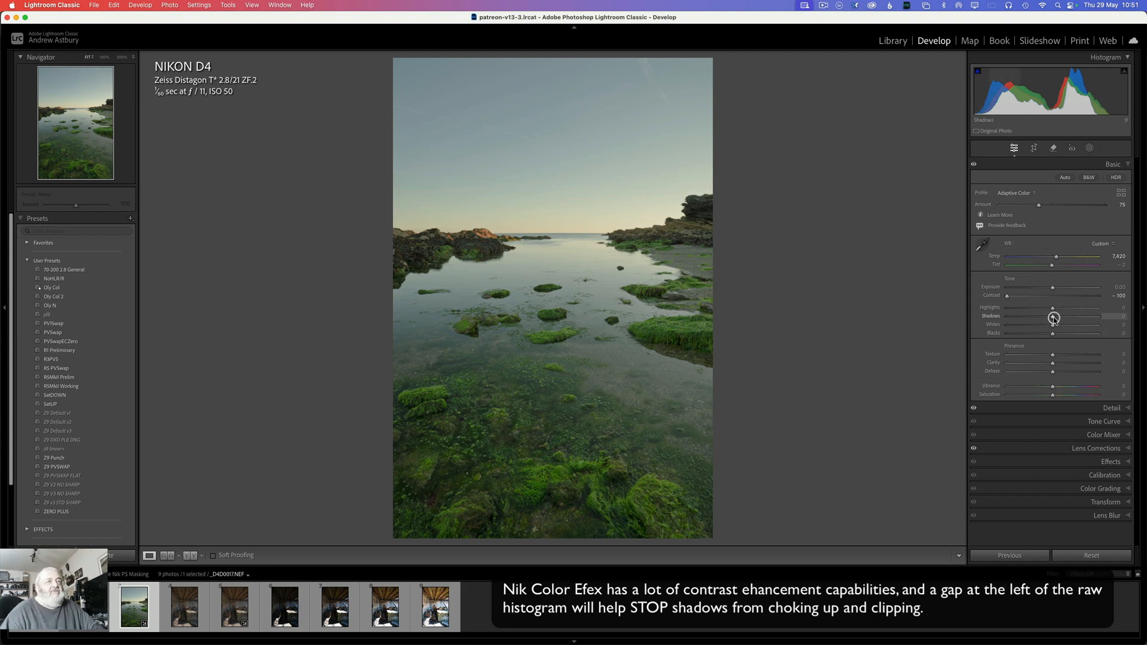
mouse_move(1053, 318)
mouse_down()
mouse_move(1069, 320)
mouse_move(1066, 334)
mouse_up()
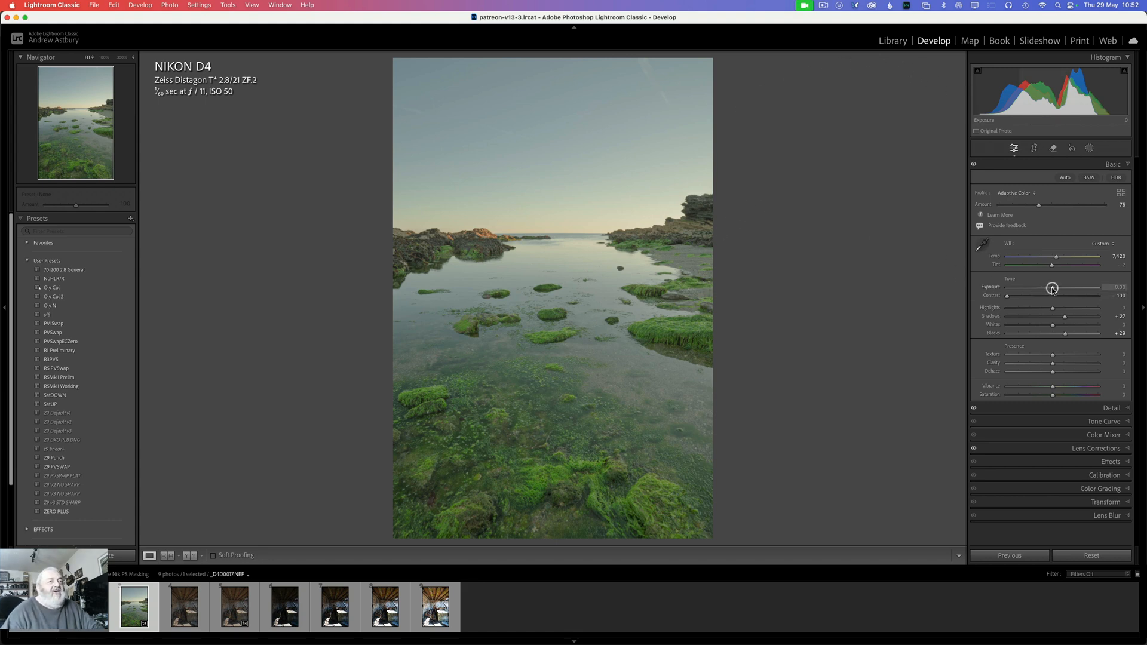
Step: Lower the seascape's Exposure to -0.55
drag(1052, 289, 1046, 289)
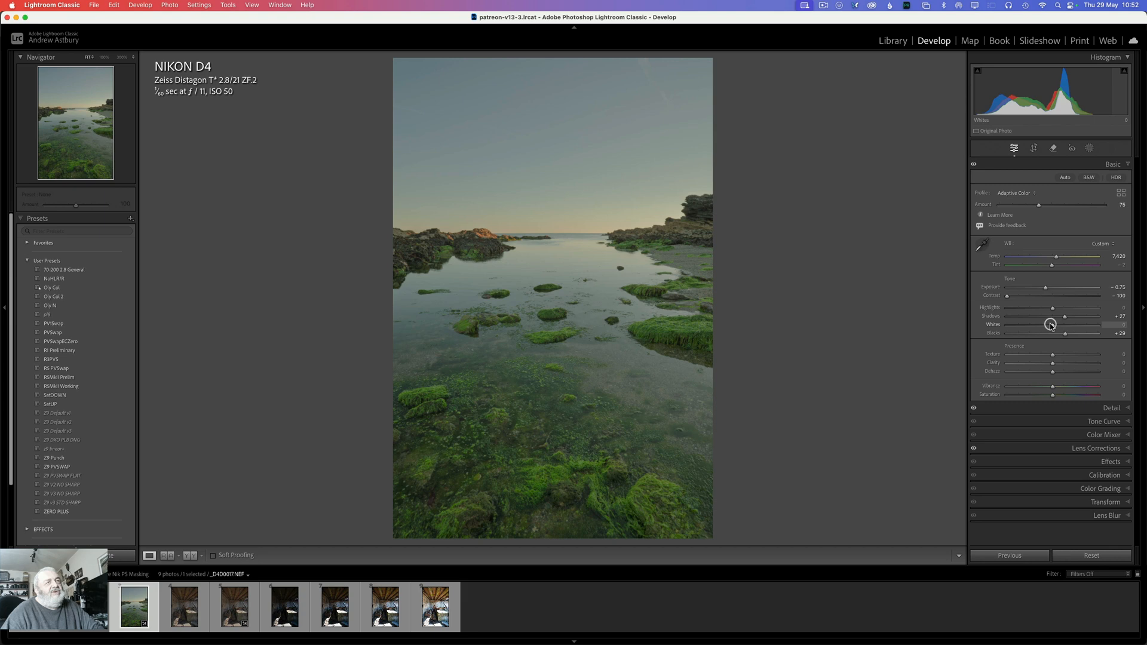
click(1047, 291)
drag(1047, 291, 1047, 290)
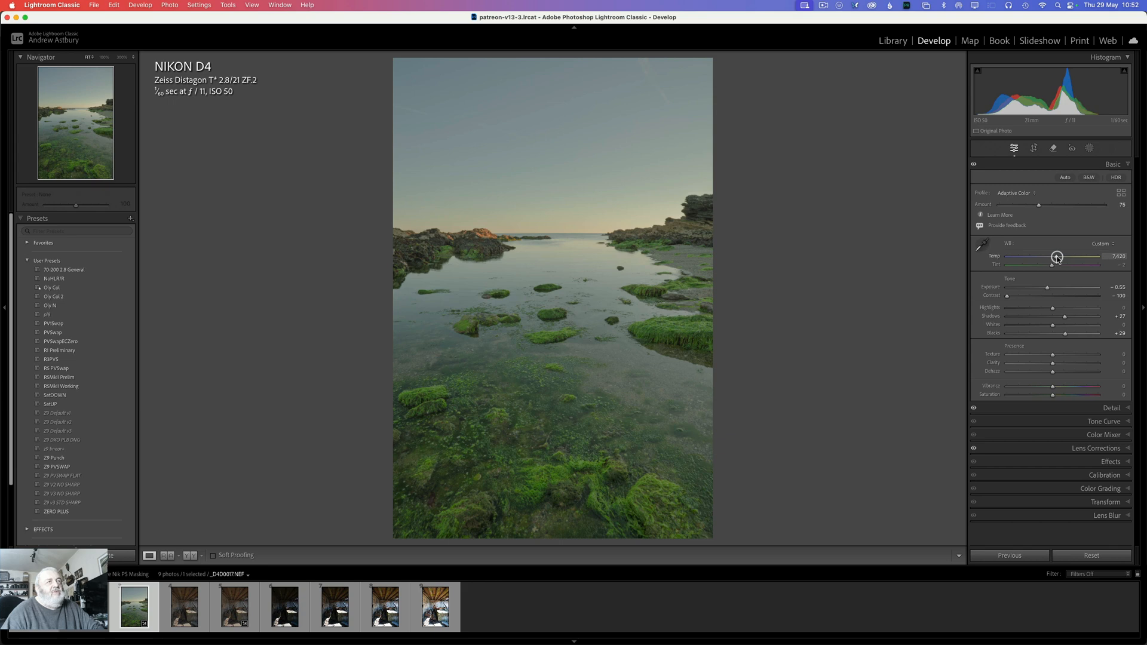
Step: Set the Temp to 9,170 and Vibrance to +15, and inspect the foreground seaweed up close
drag(1057, 257, 1066, 257)
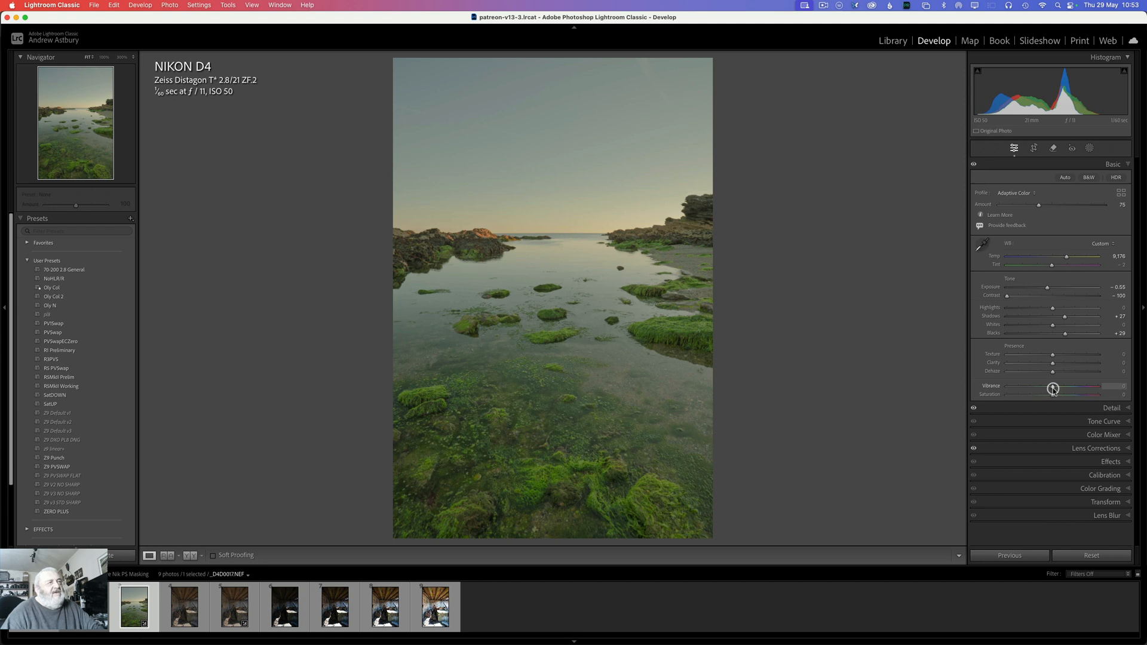
drag(1052, 389, 1058, 388)
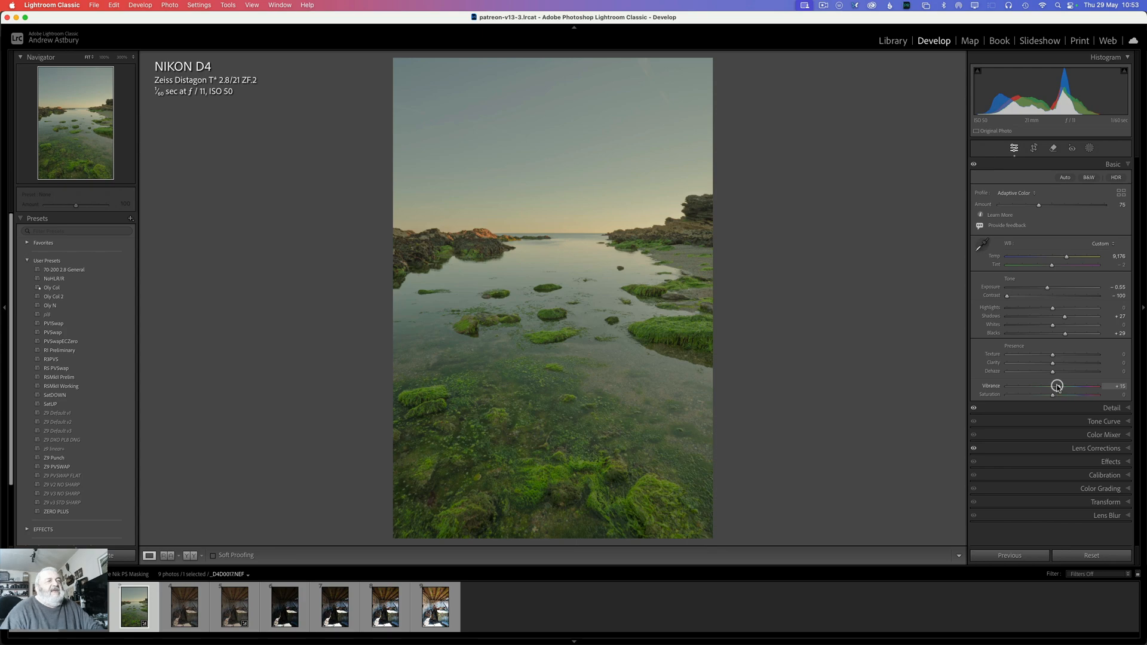
click(546, 471)
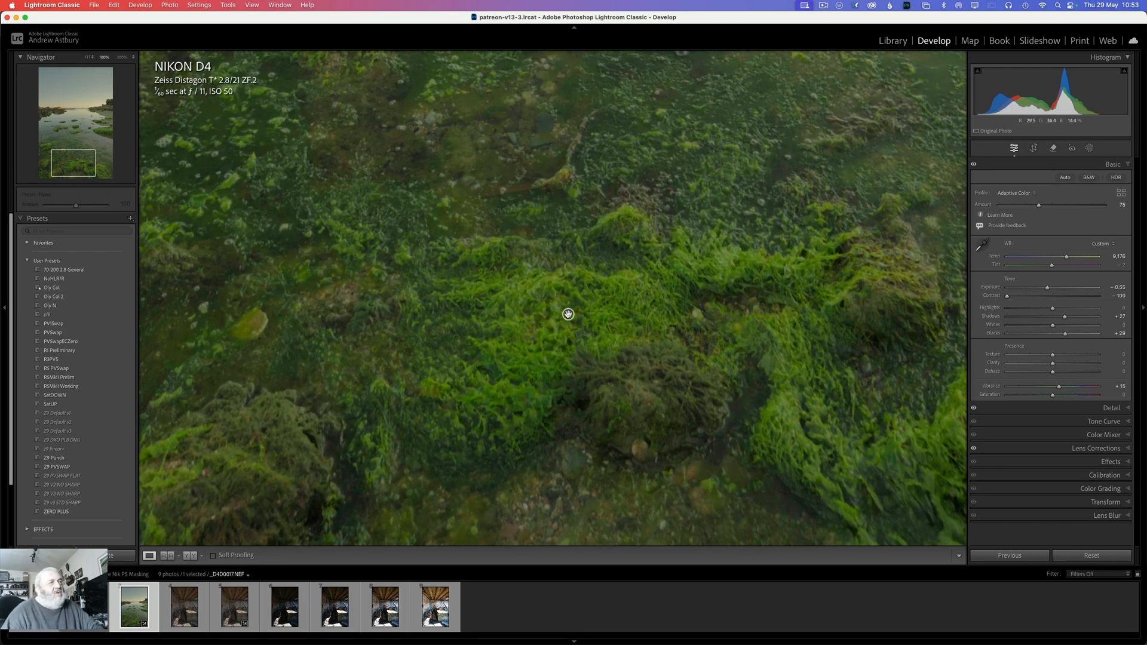
click(597, 322)
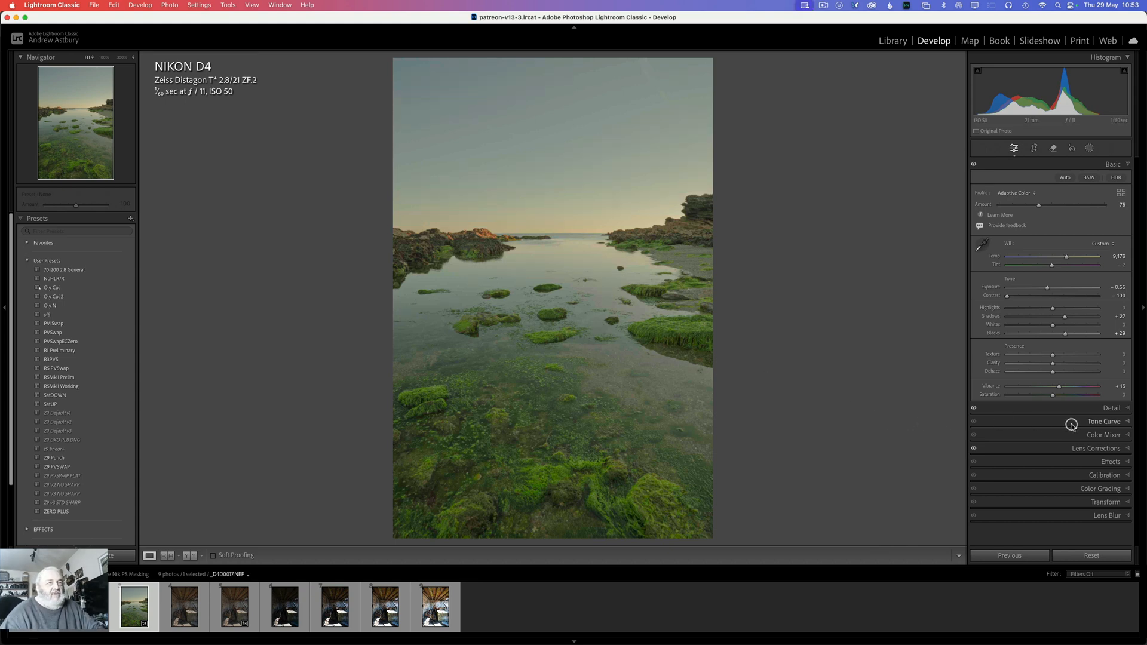
Step: Desaturate the foreground seaweed with the targeted HSL saturation adjustment, setting Yellow to -17 and Green to -11
click(1099, 436)
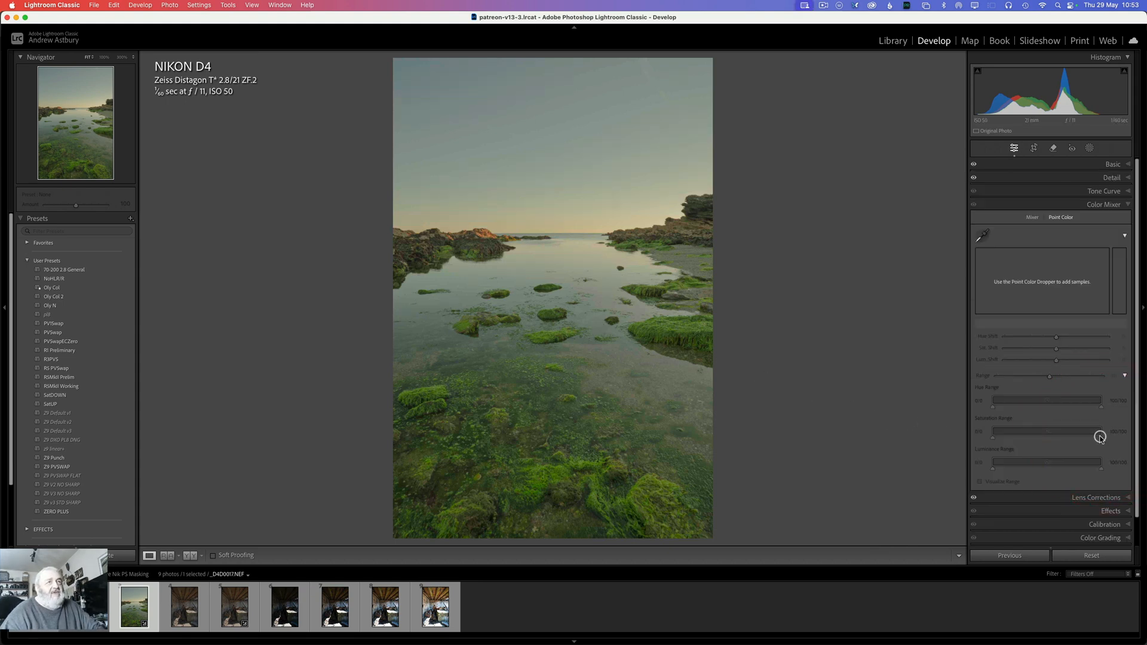
click(1032, 218)
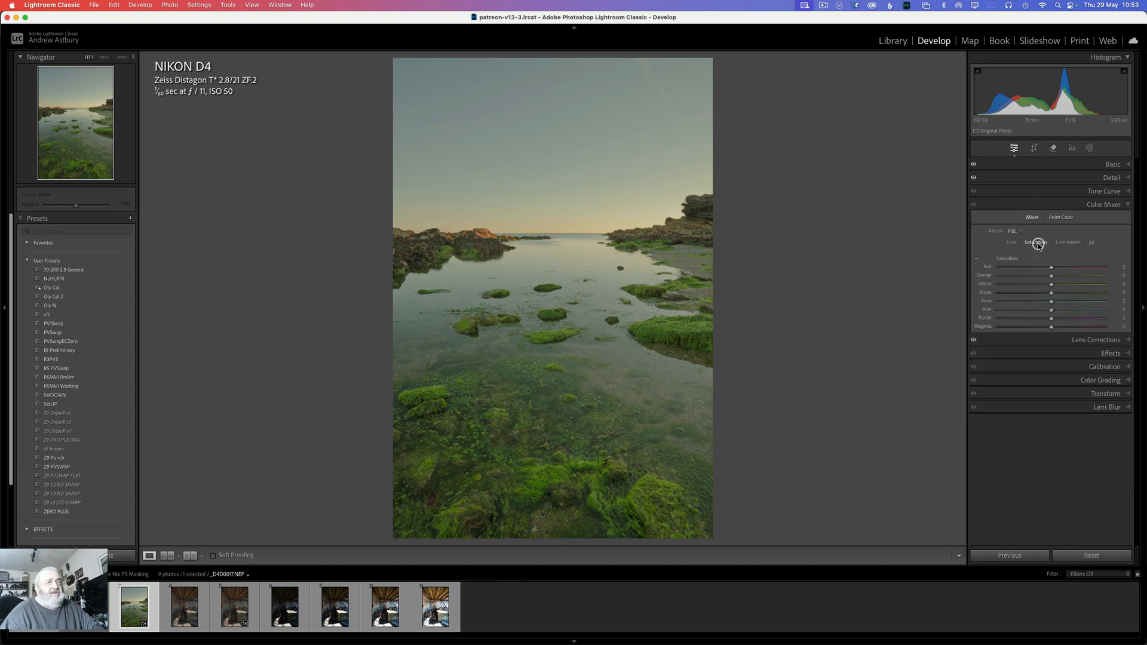
click(976, 261)
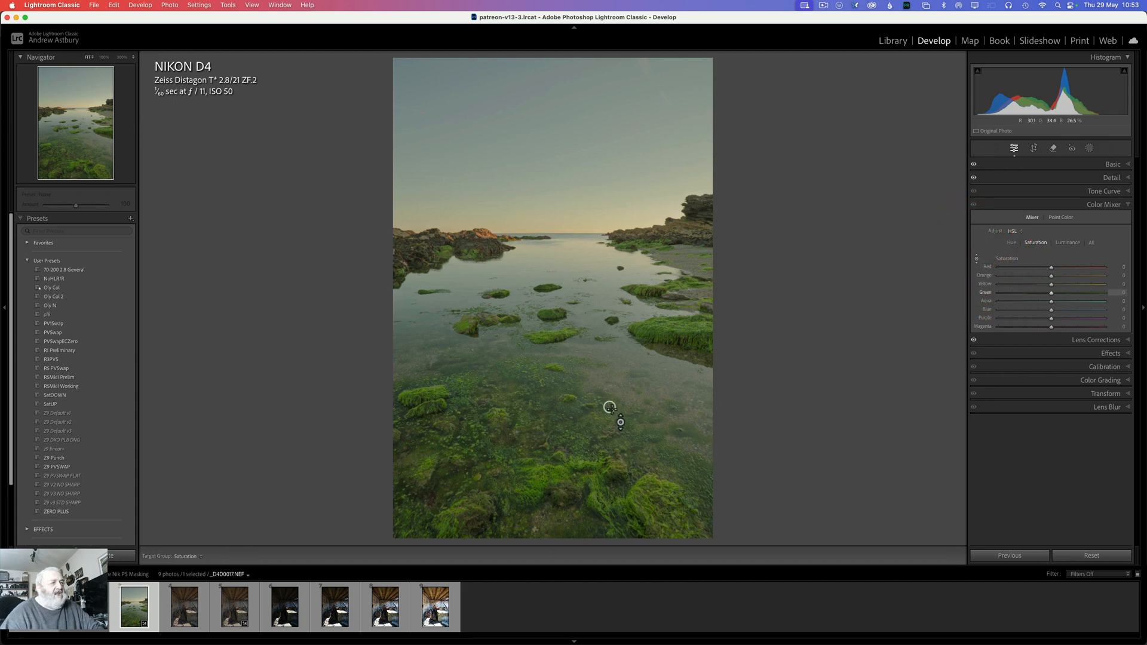
click(632, 499)
drag(632, 498, 632, 526)
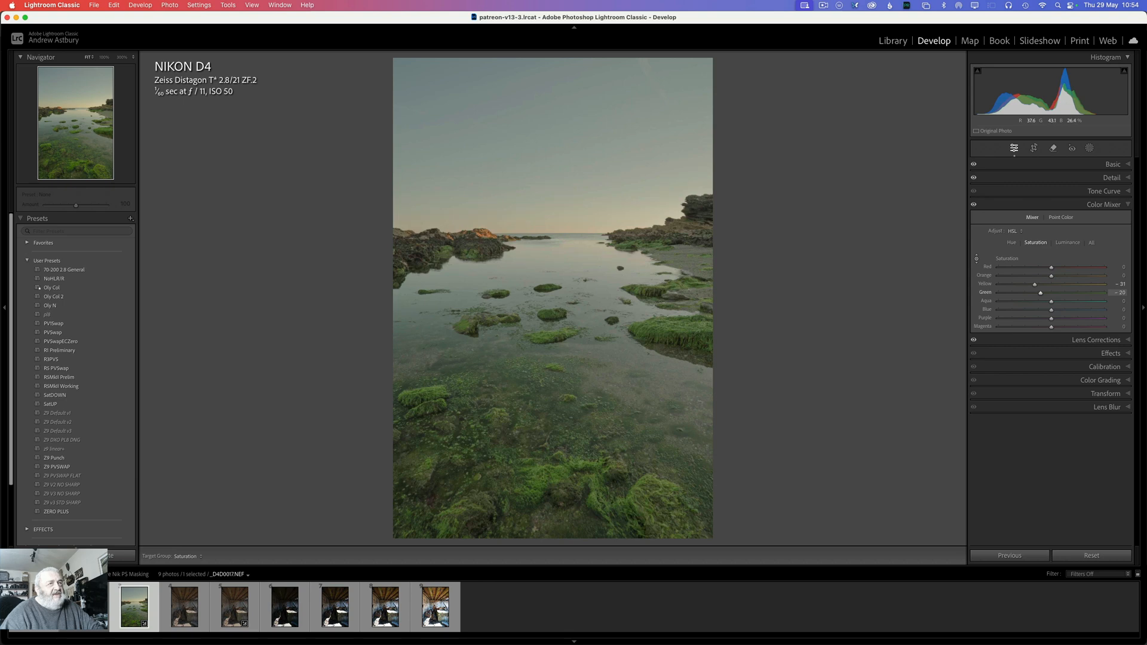
drag(632, 523, 632, 522)
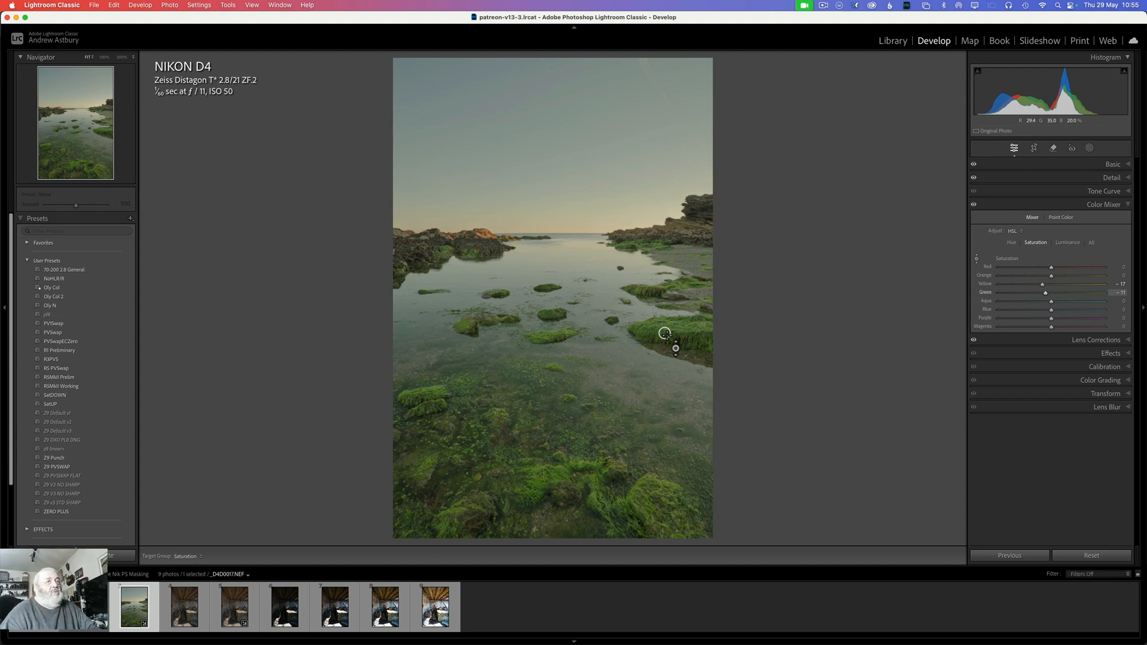
click(977, 259)
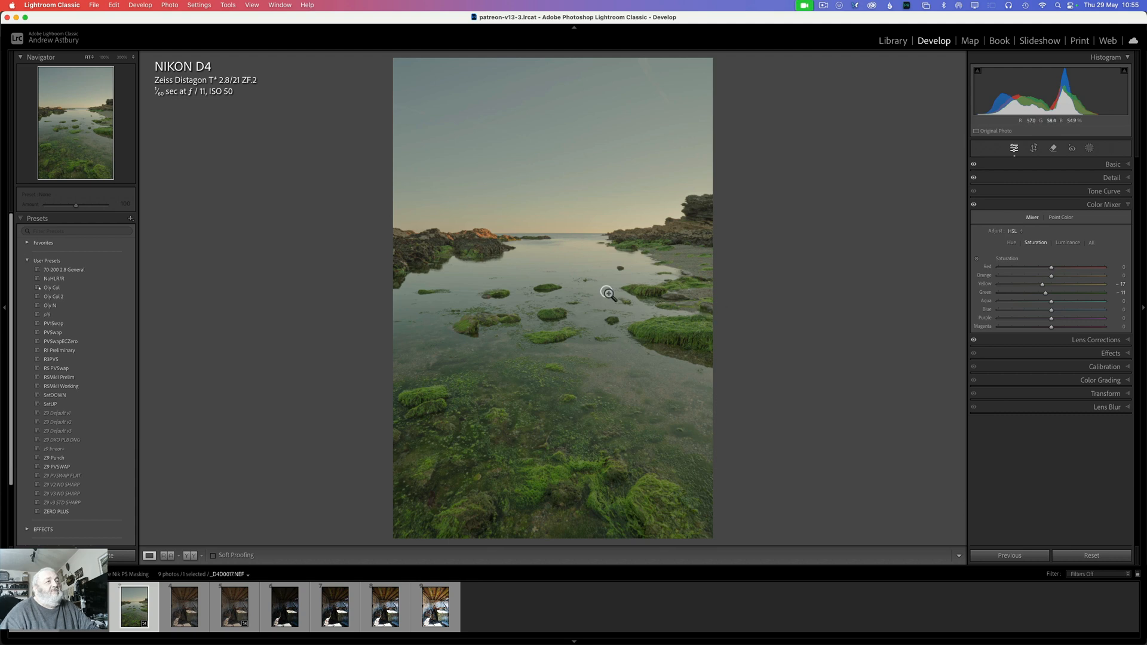
Step: Send the adjusted seascape to Adobe Photoshop 2025 for editing
right_click(582, 319)
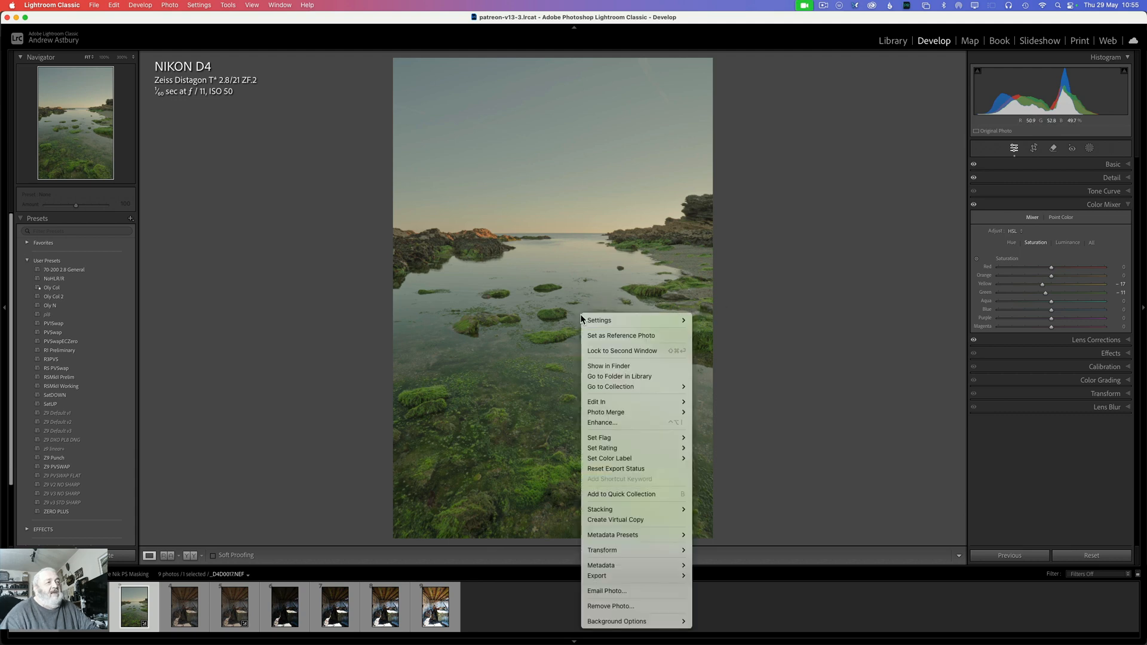
click(619, 404)
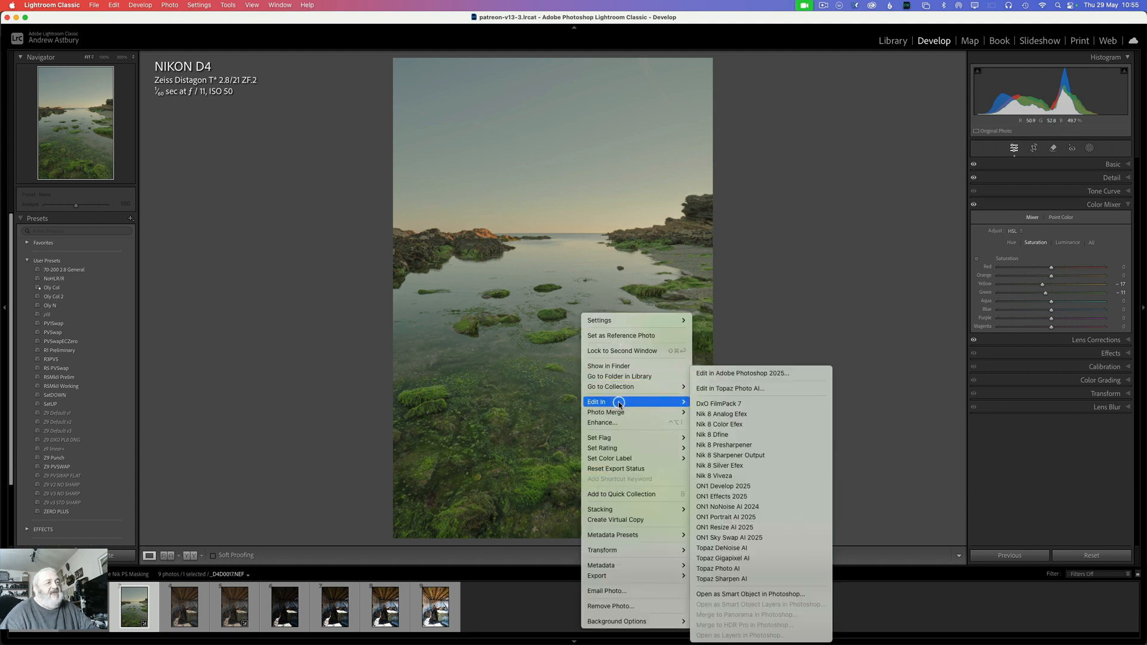
click(717, 374)
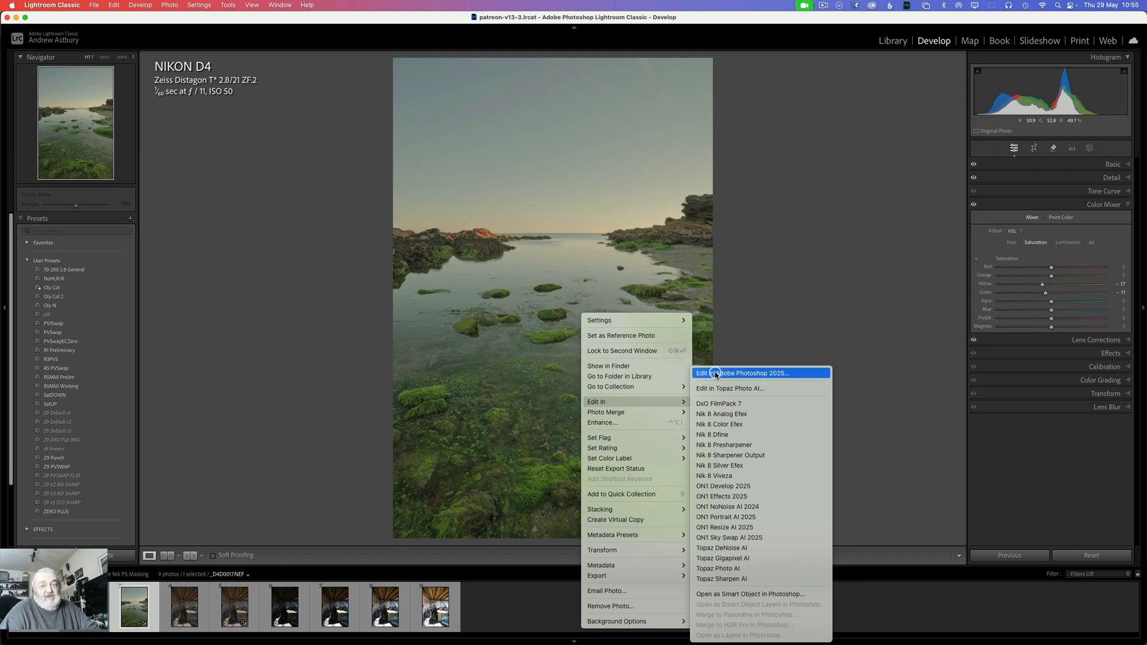
click(716, 374)
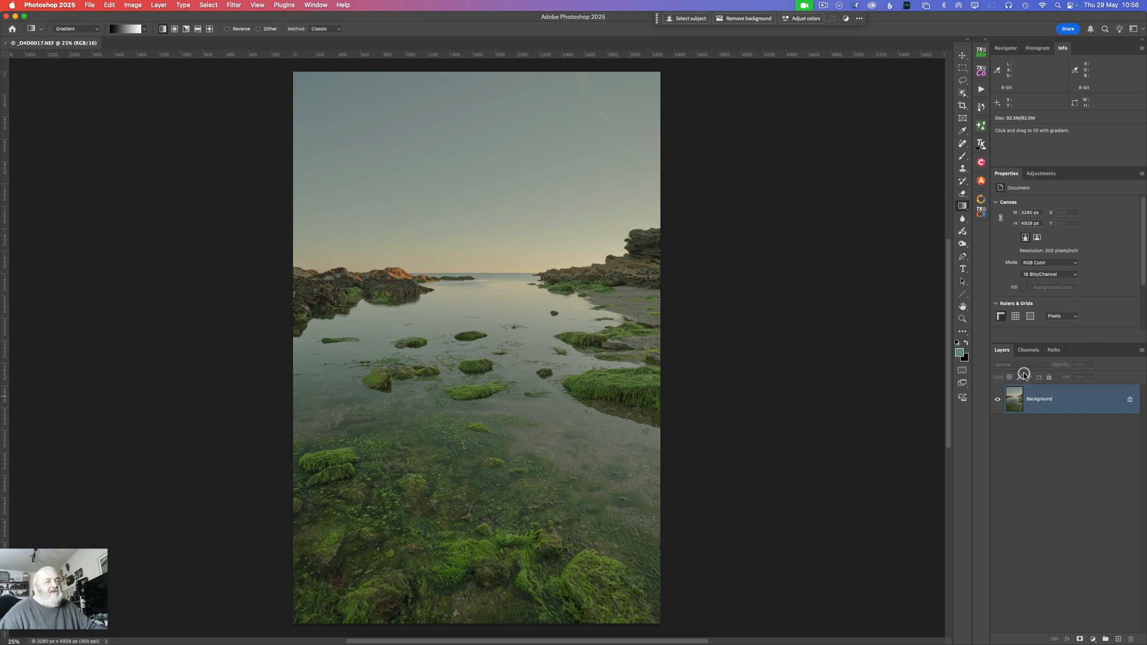
Step: Load the composite RGB channel as a luminosity selection and return to the Background layer
click(1025, 350)
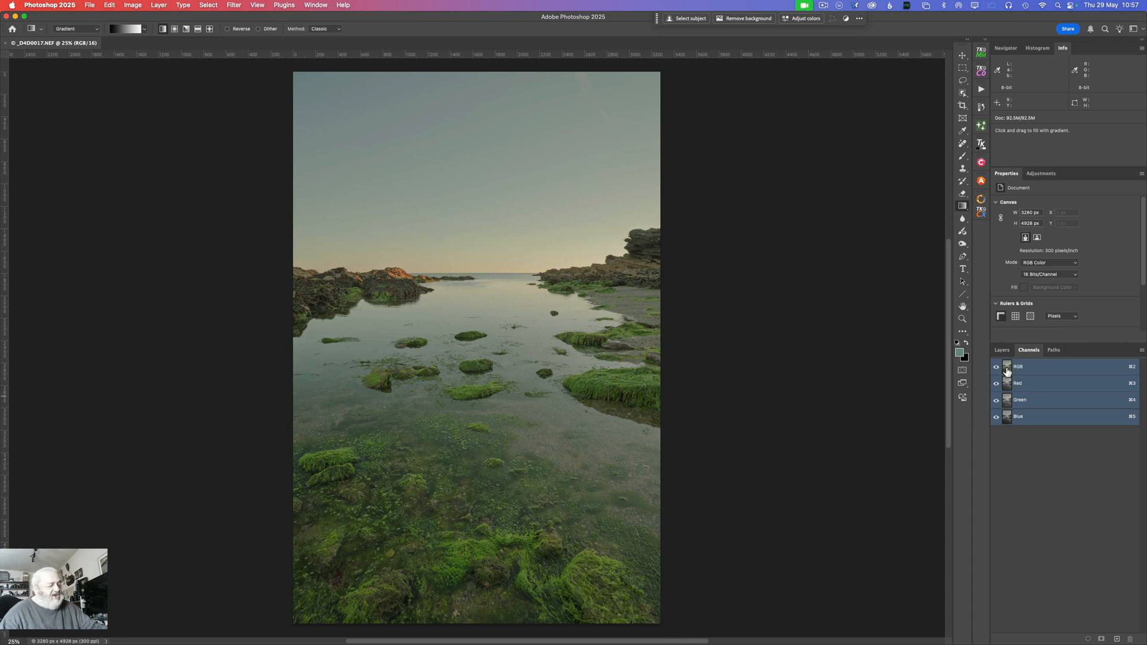
super+click(1007, 369)
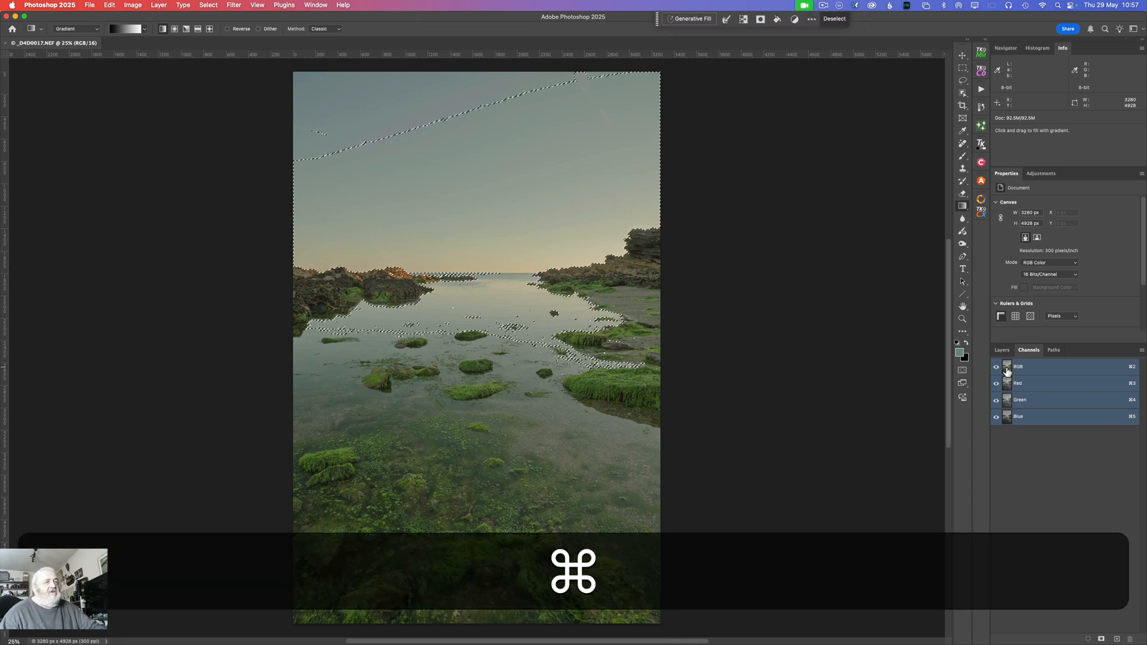
click(1002, 350)
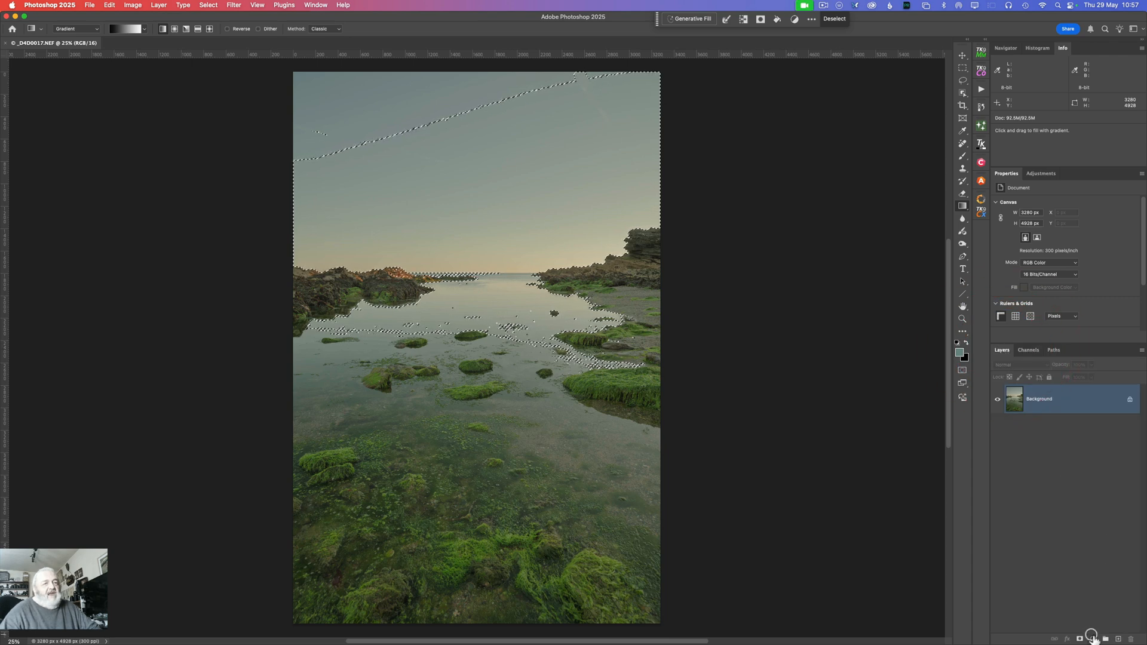
Step: Add a Brightness/Contrast adjustment layer masked by the luminosity selection, inspect its mask, and hide the layer
click(1093, 638)
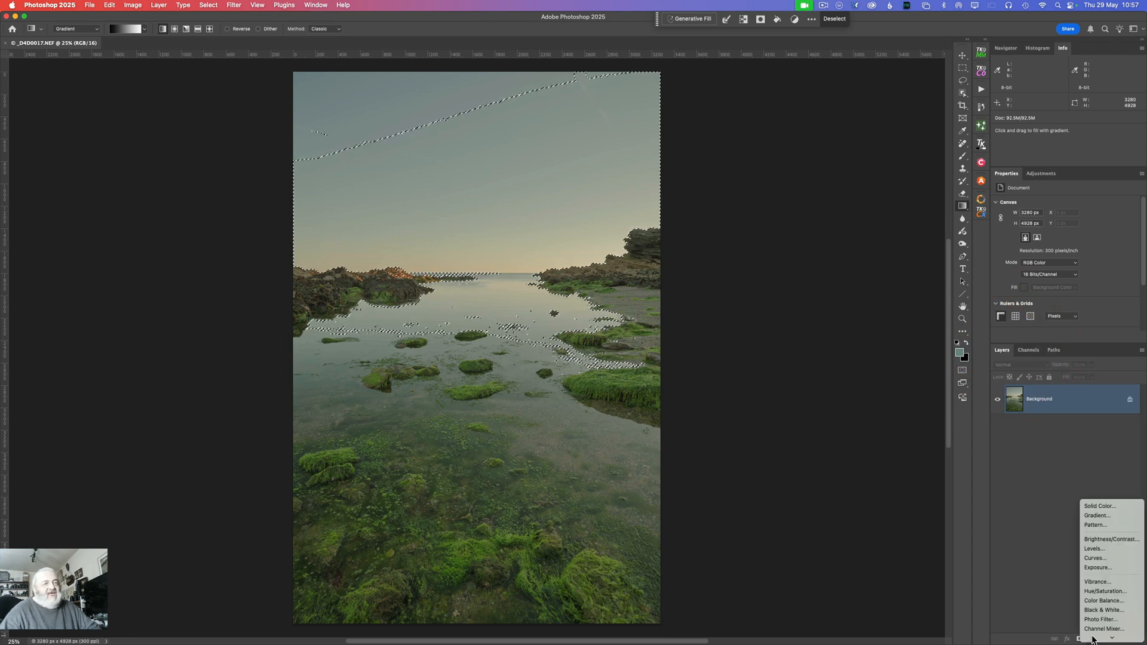
click(1098, 531)
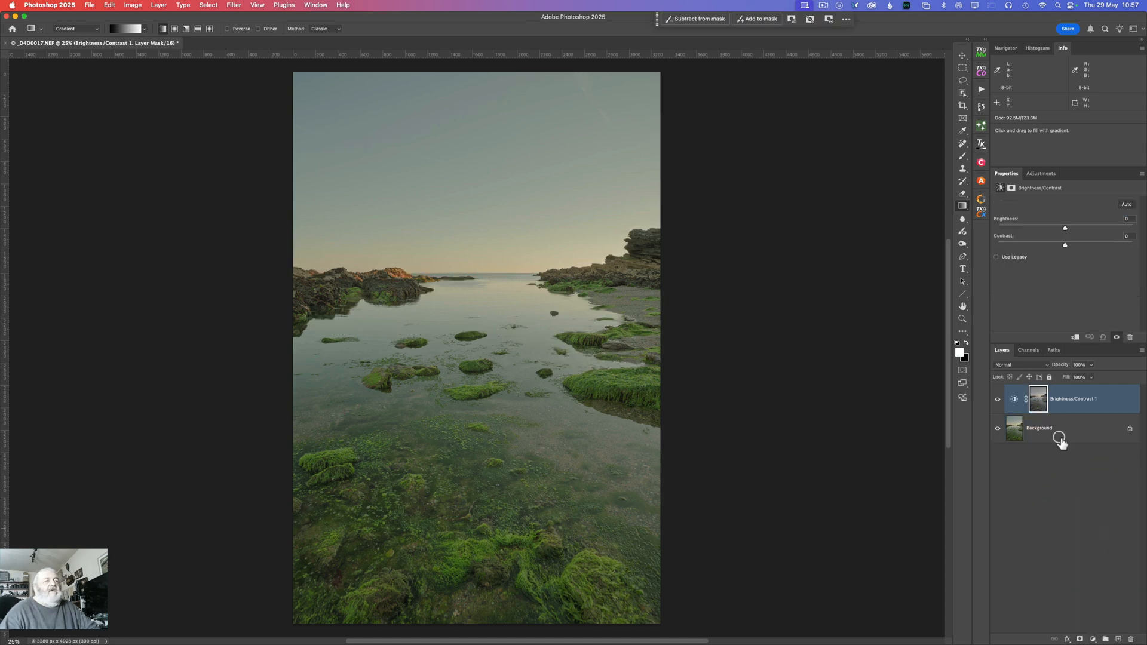
key(alt)
alt+click(1040, 404)
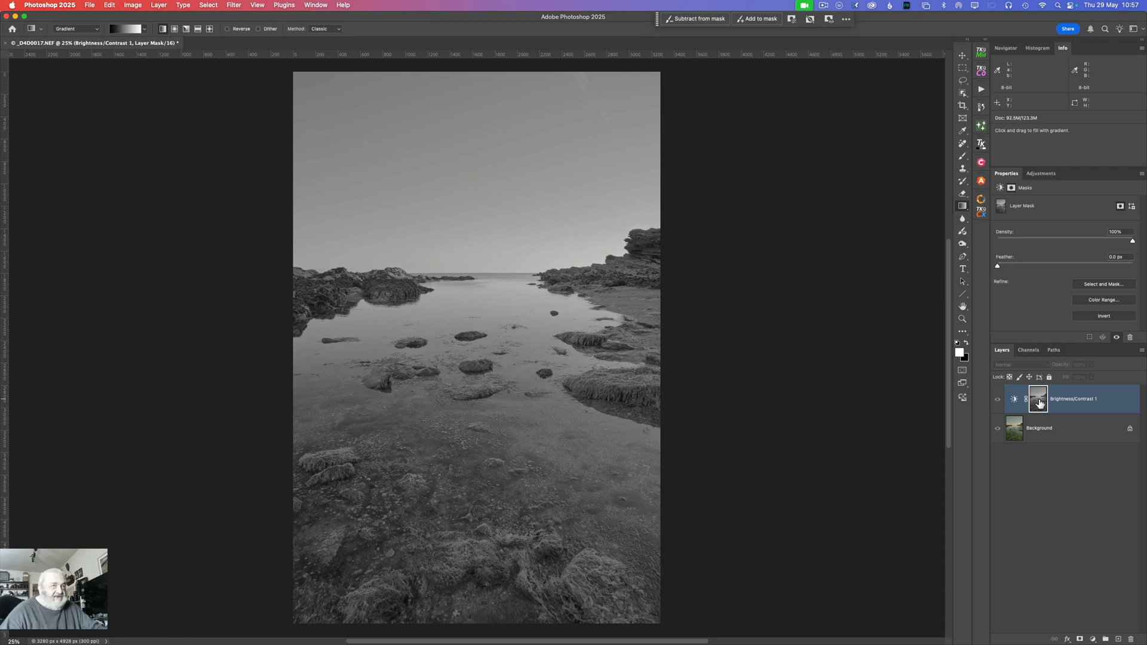
click(997, 400)
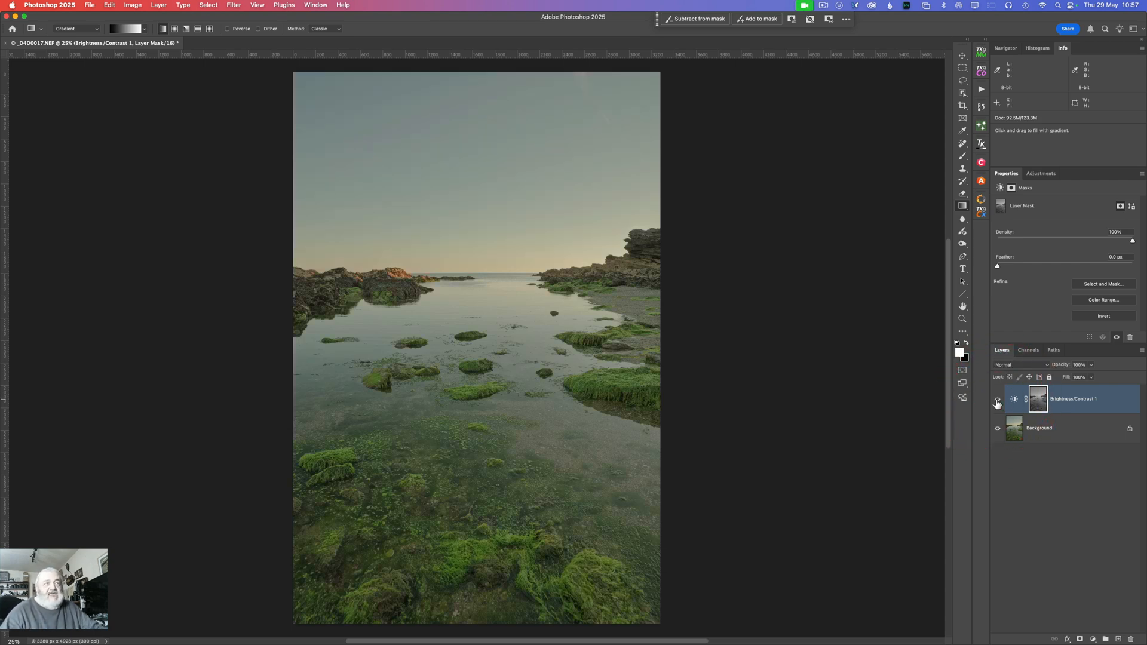
click(996, 404)
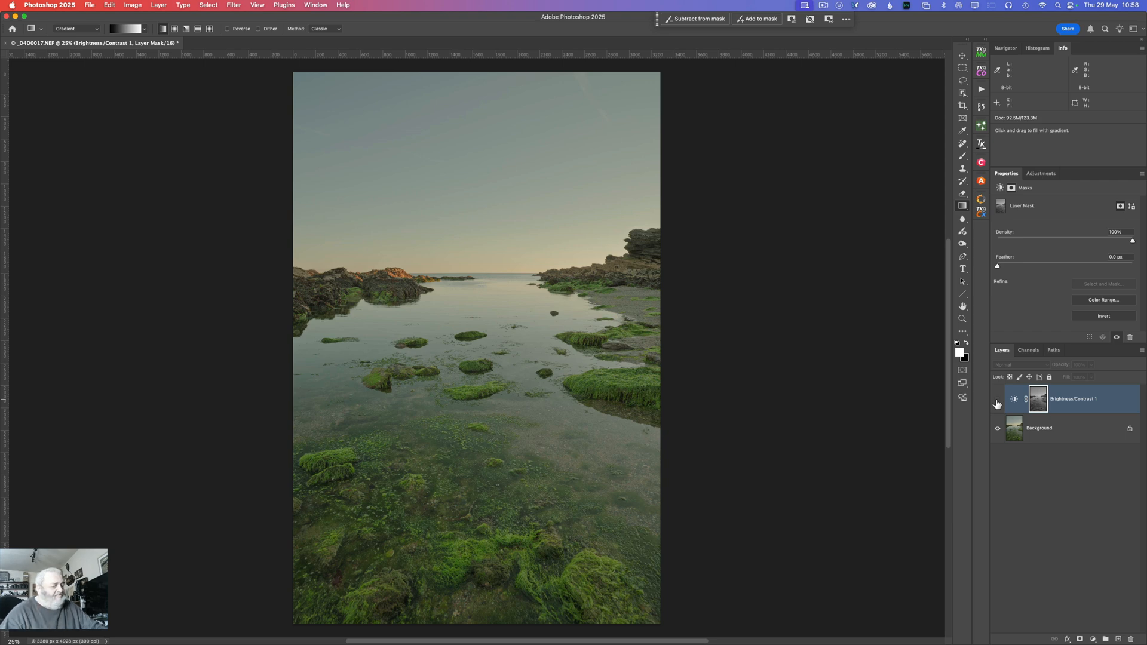
Step: Rename the hidden Brightness/Contrast adjustment layer as L1
double_click(1064, 397)
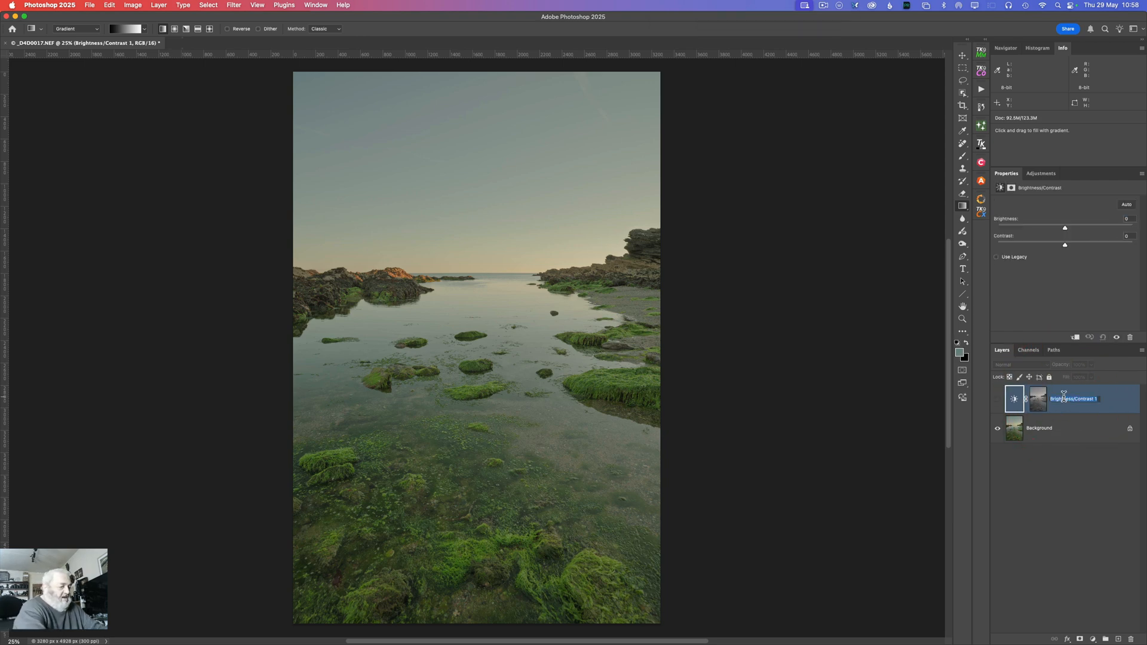
text(Li)
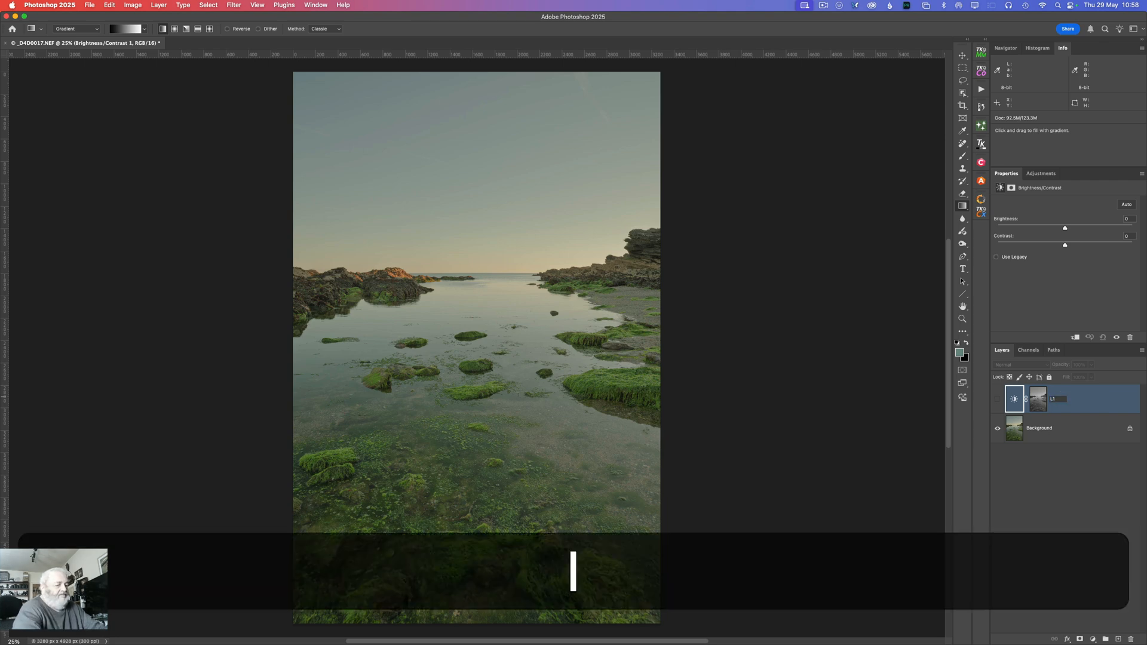
key(Return)
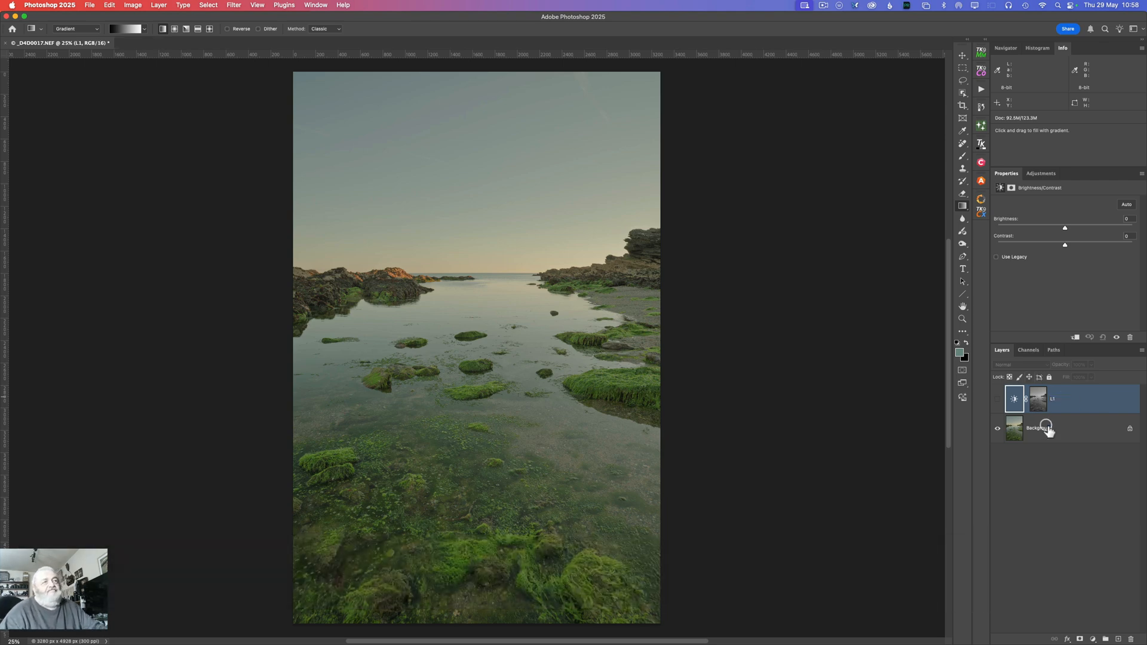
Step: Load the L1 mask as a selection, invert it, and add another Brightness/Contrast adjustment layer masked by it
super+click(1039, 402)
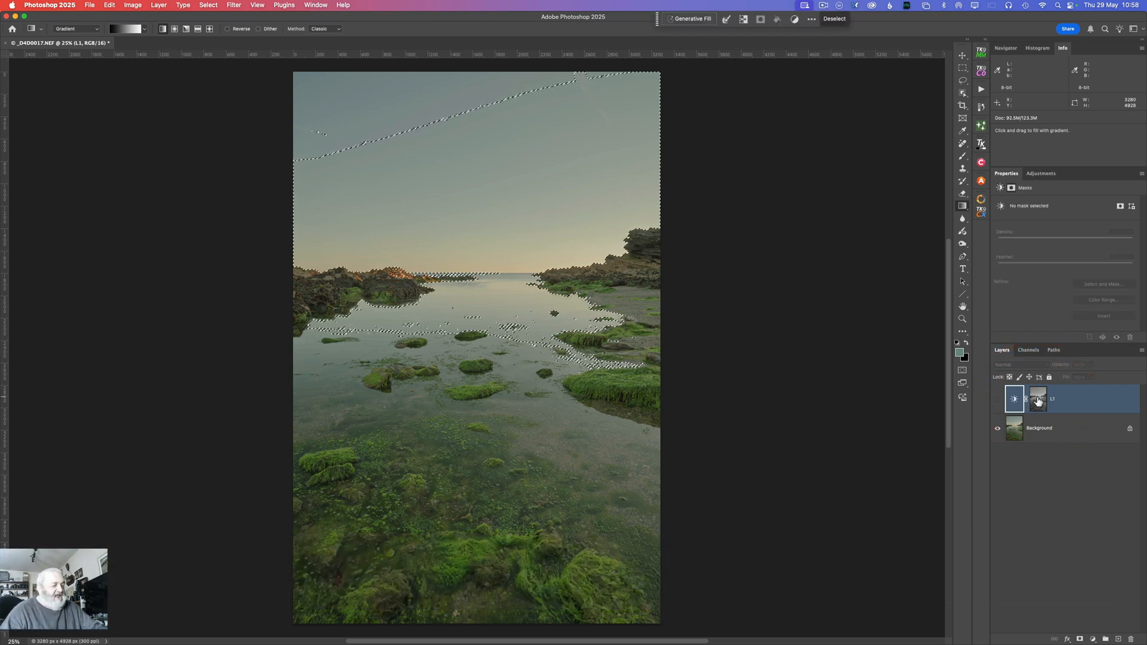
key(shift)
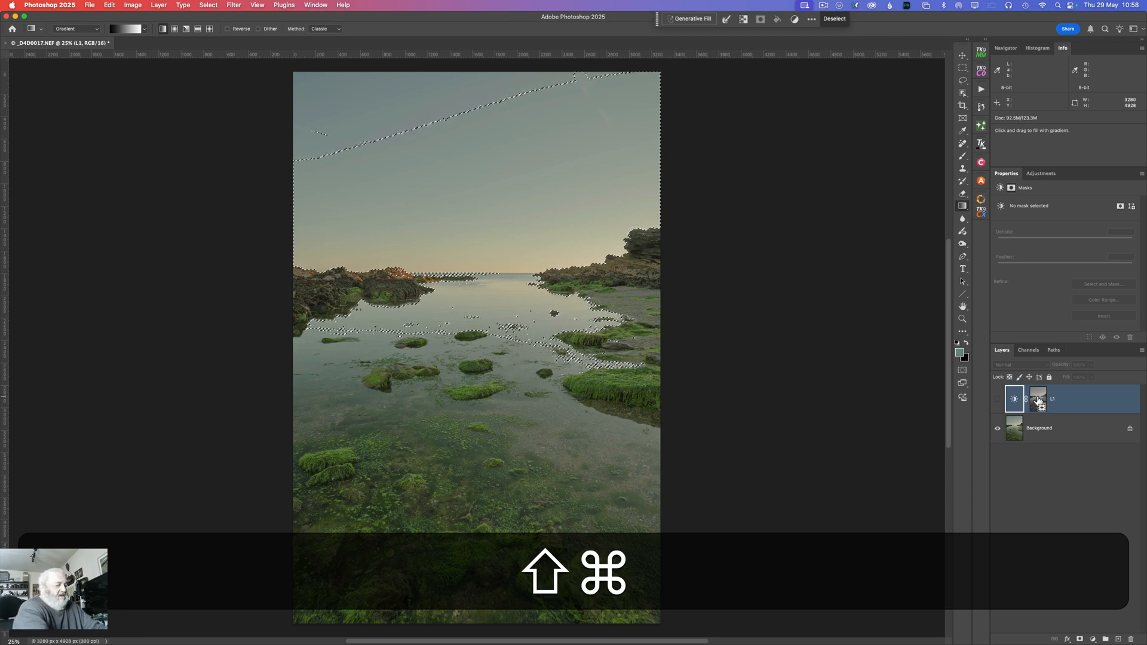
key(super+shift+i)
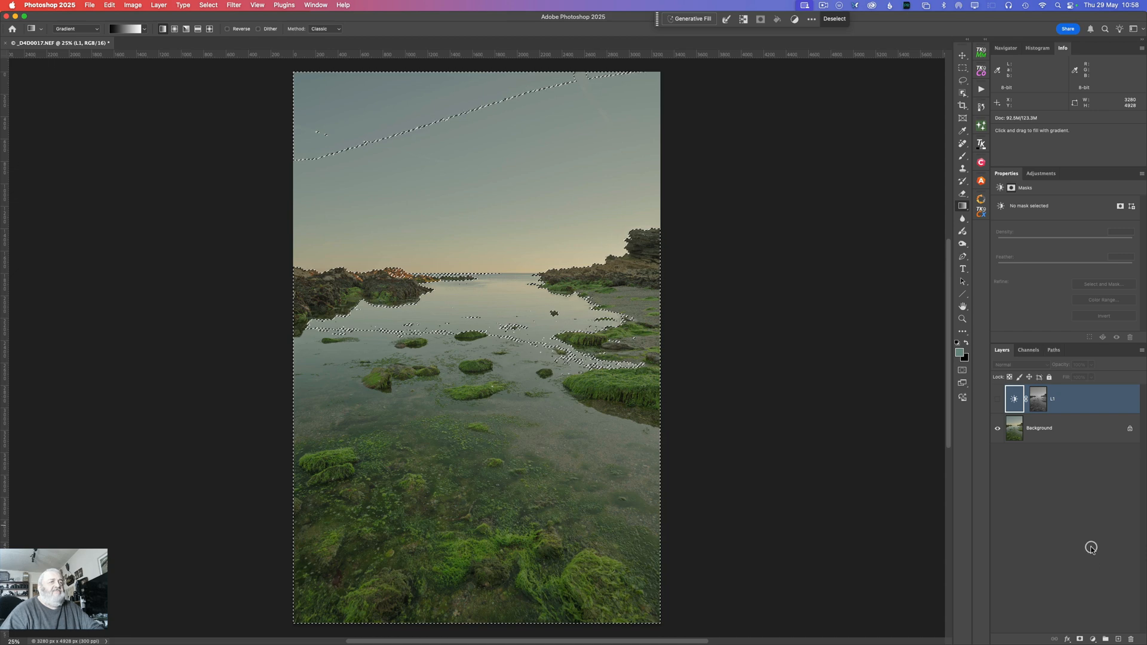
click(1089, 634)
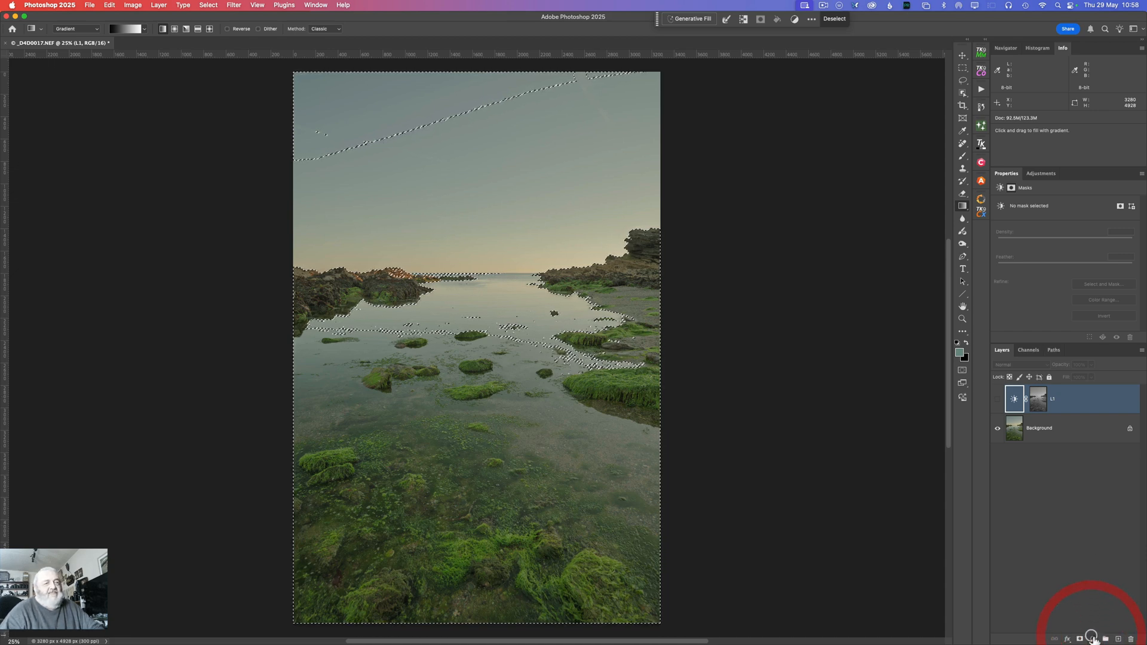
click(1096, 512)
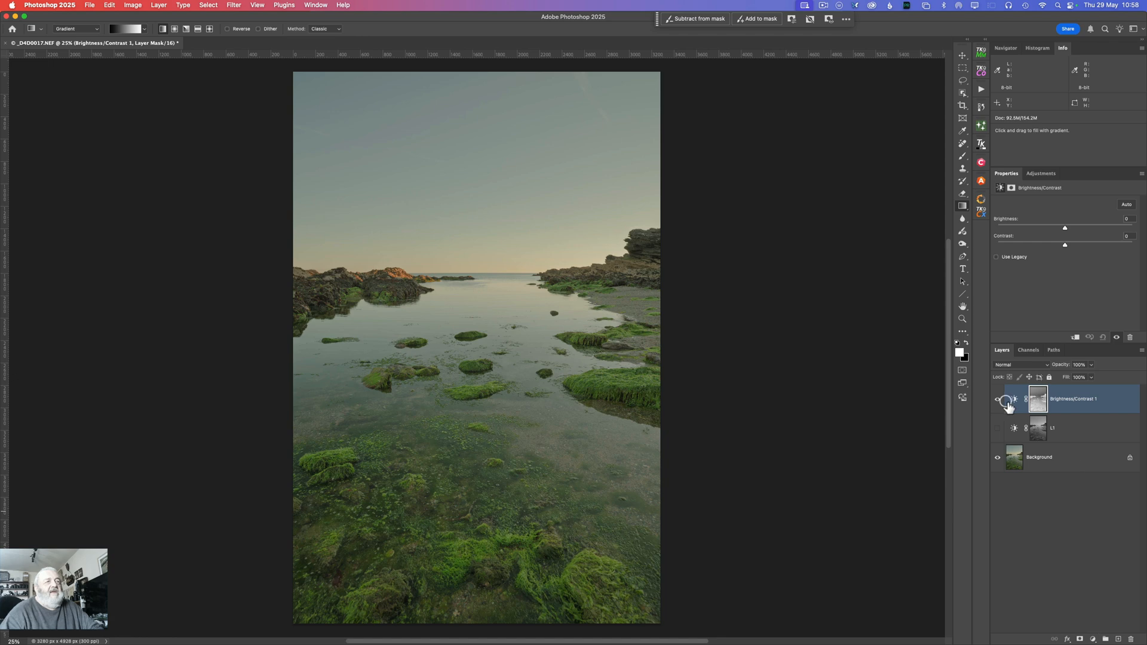
Step: Hide the inverted-mask Brightness/Contrast layer, inspect its mask, and rename the layer as D1
click(997, 399)
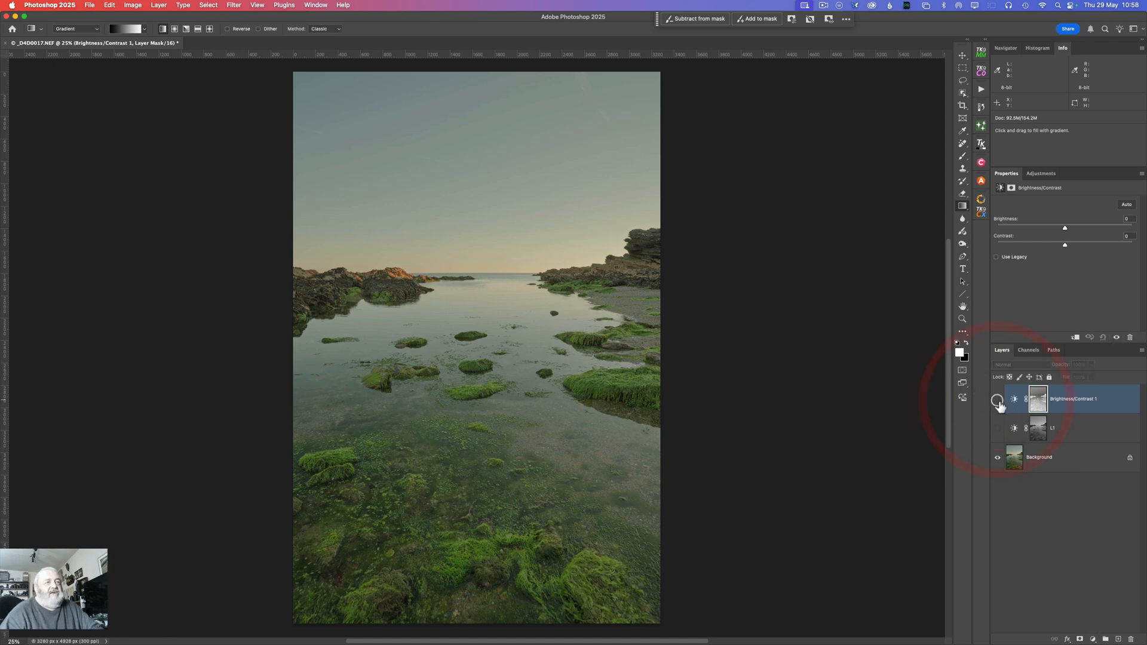
alt+click(1044, 401)
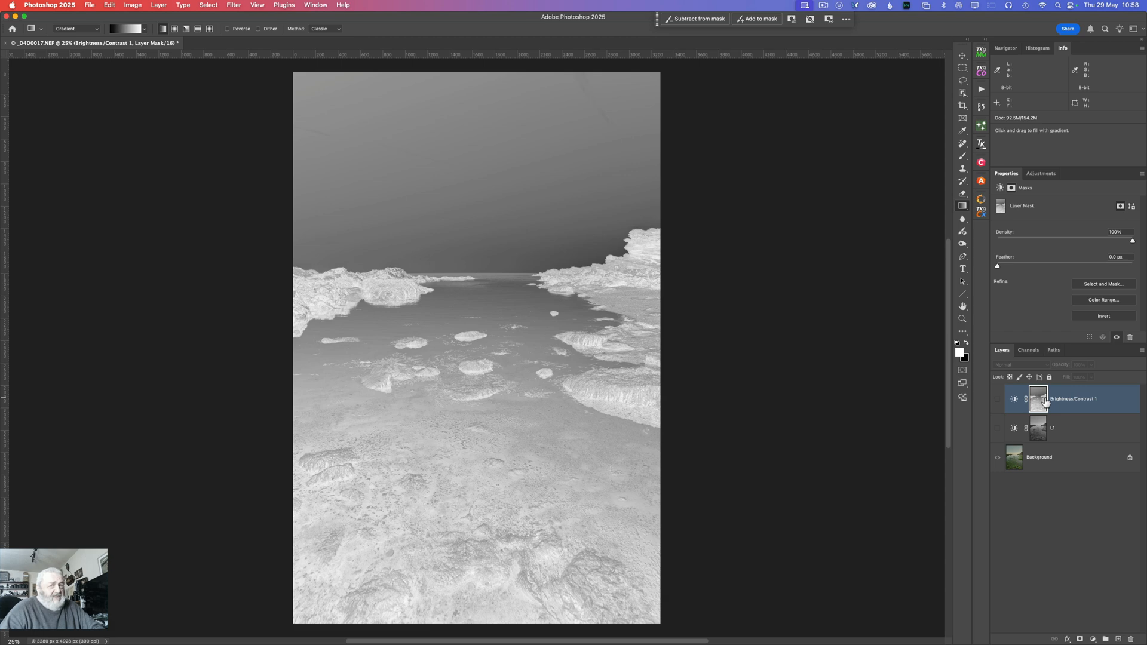
click(1064, 397)
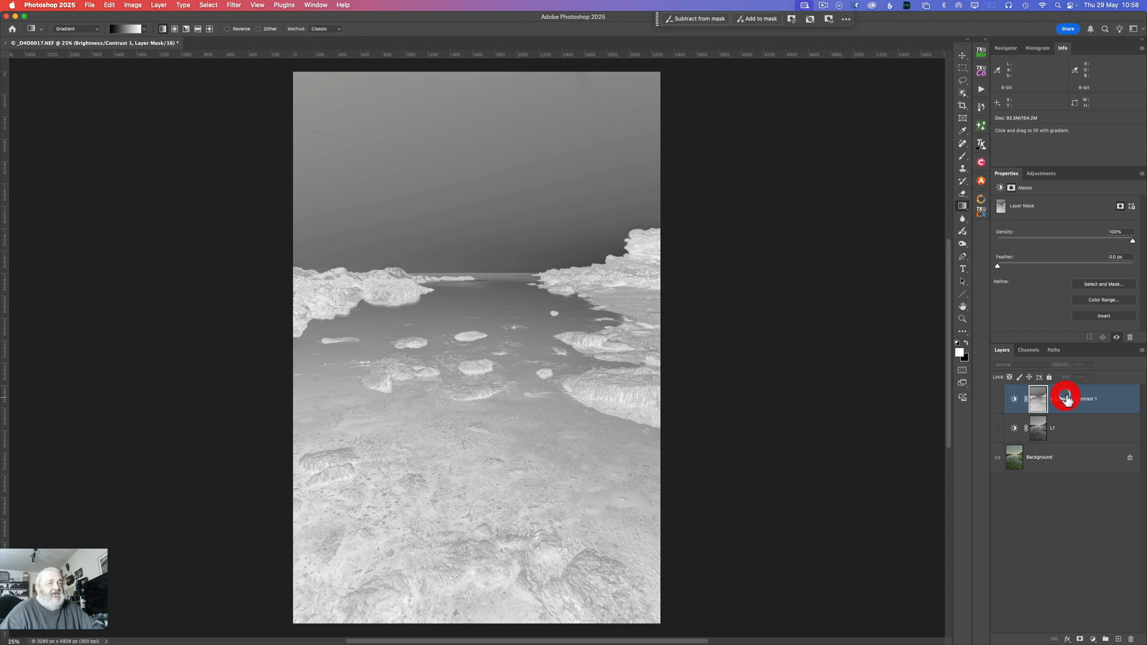
double_click(1068, 400)
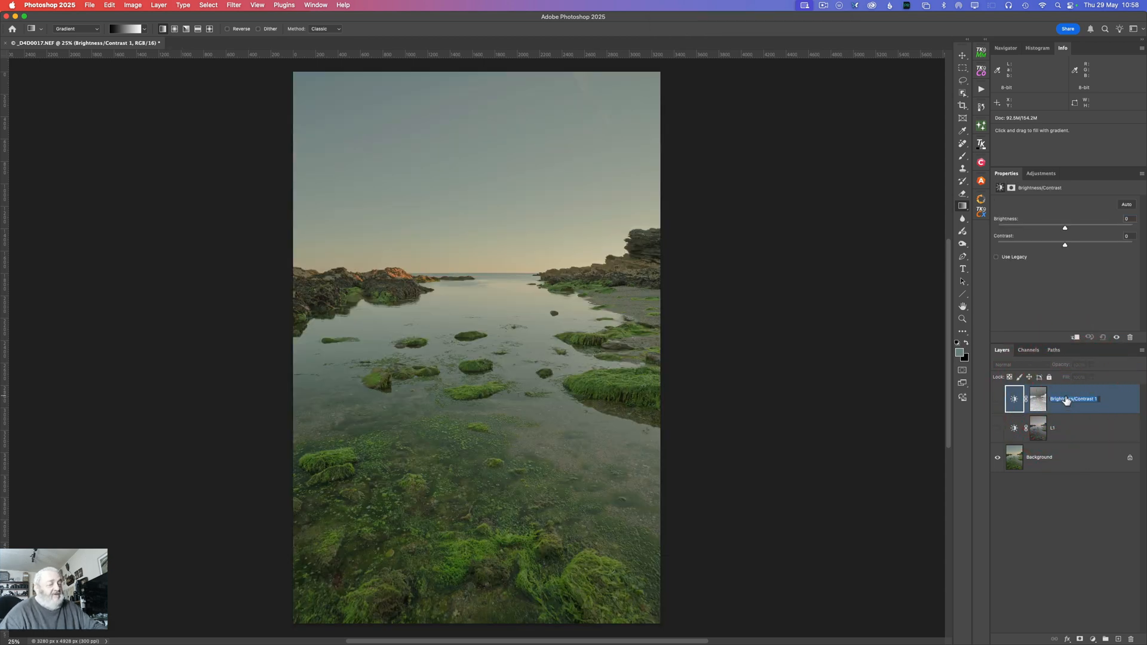
text(D)
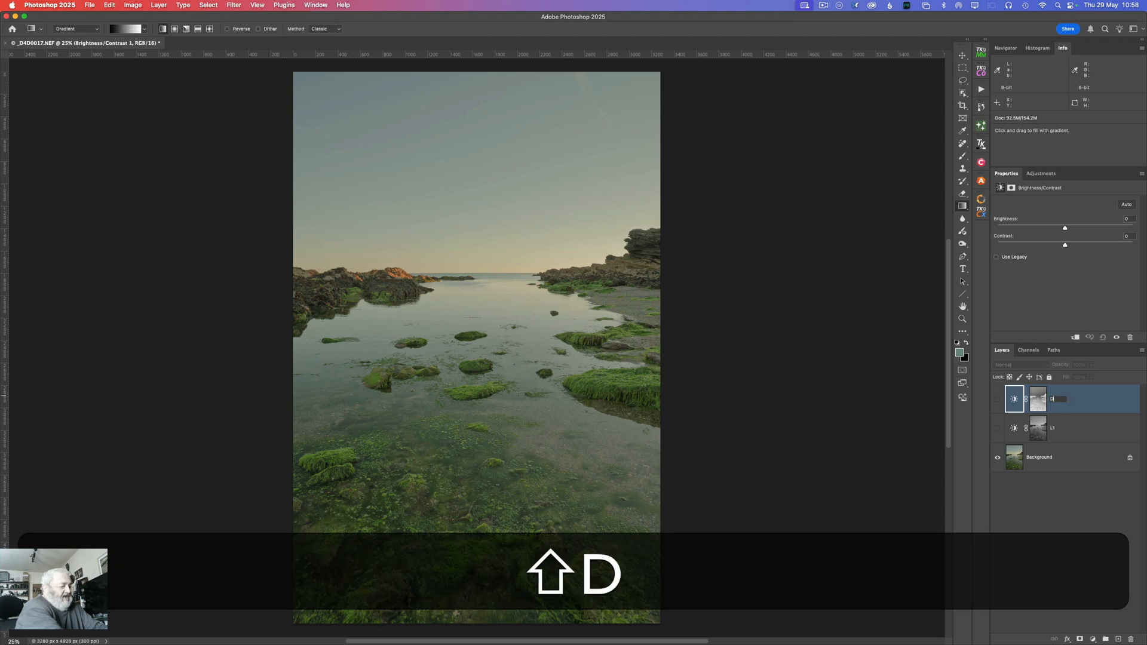
text(1)
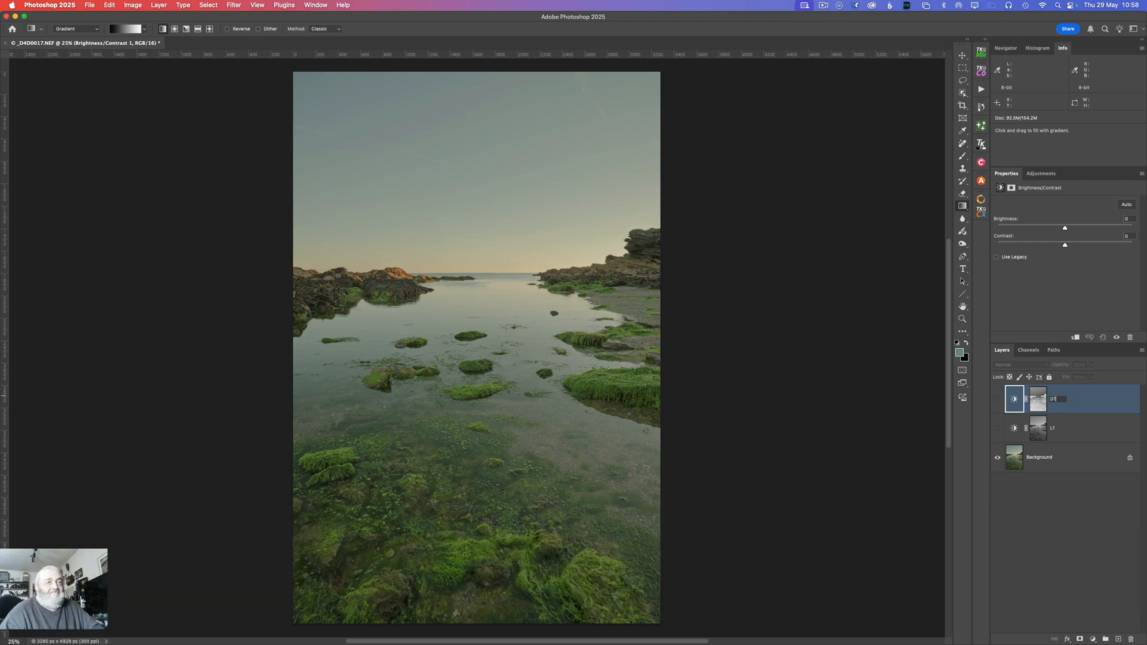
key(Return)
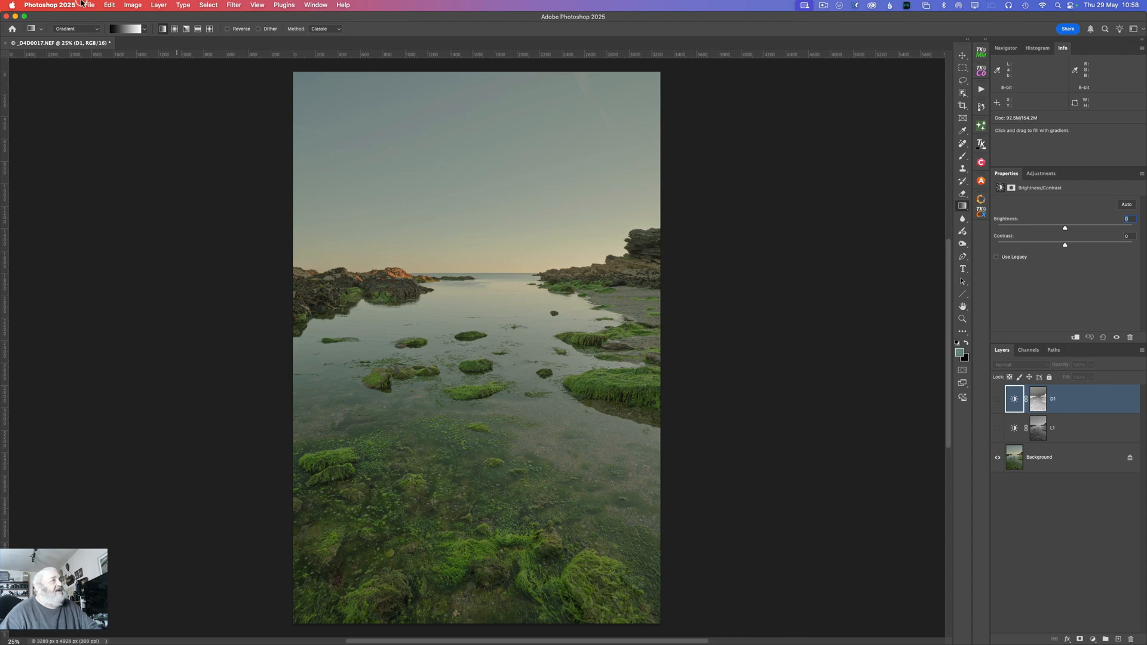
Step: Select the entire image and subtract the D1 and L1 masks from the selection to isolate the midtones
click(209, 5)
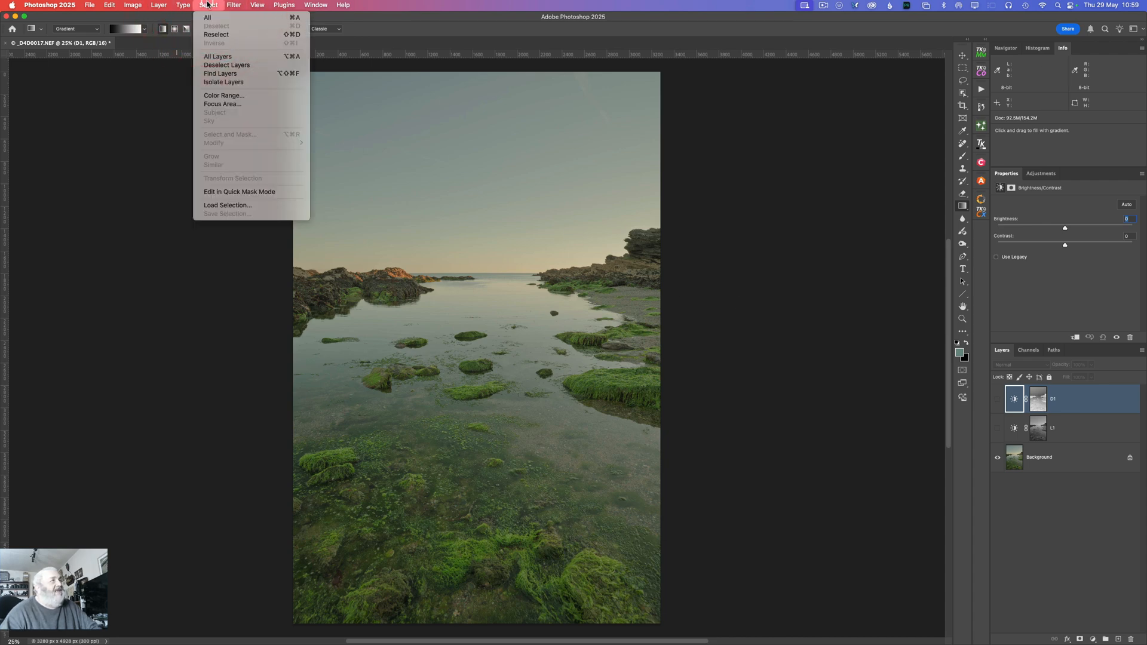
click(215, 18)
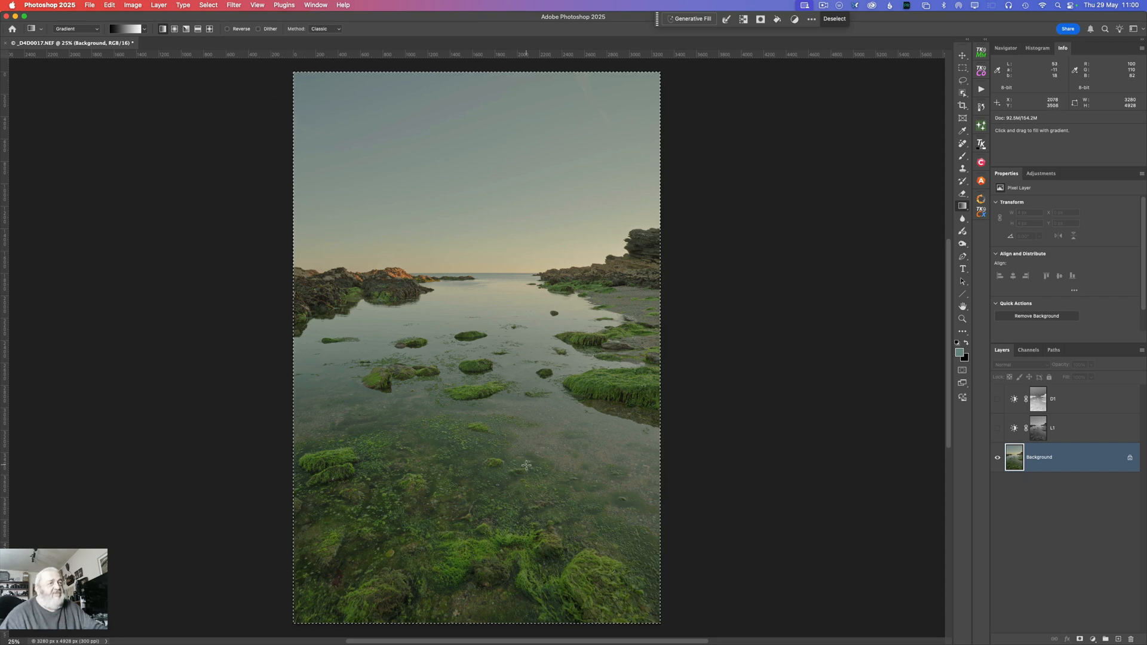
right_click(1038, 402)
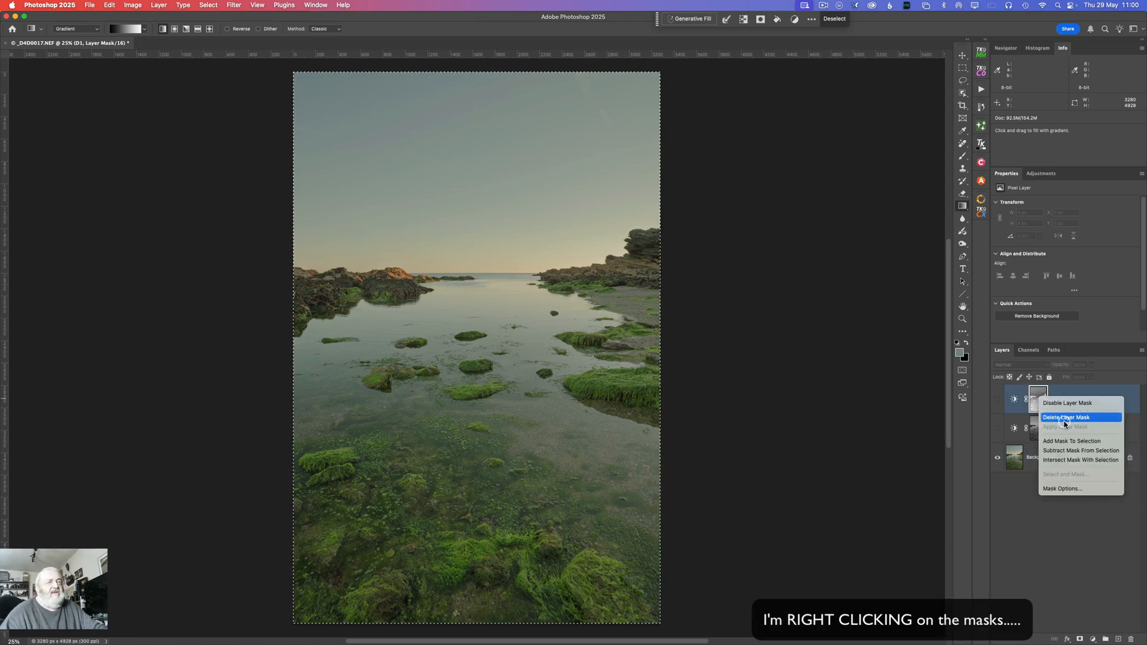
click(1068, 451)
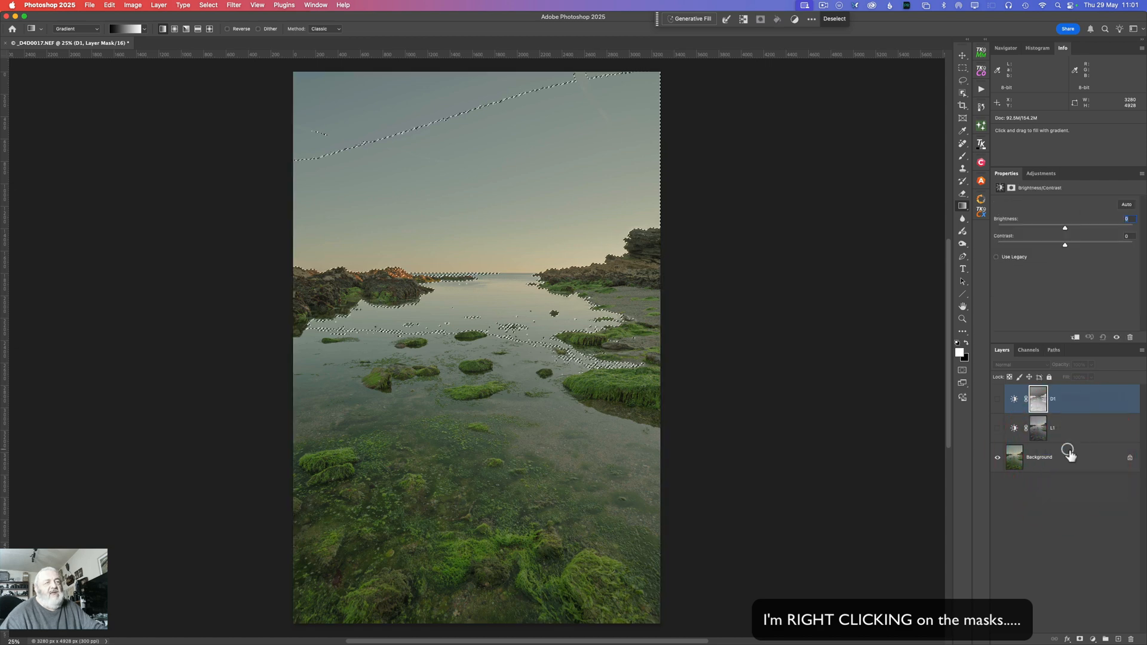
right_click(1039, 433)
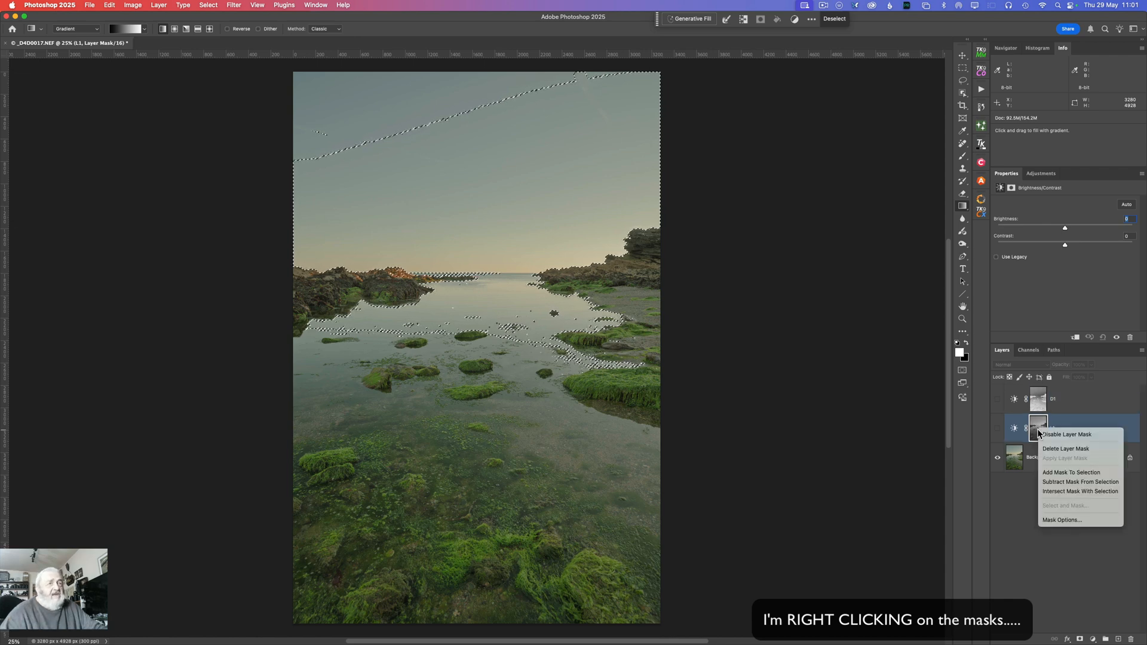
click(1064, 481)
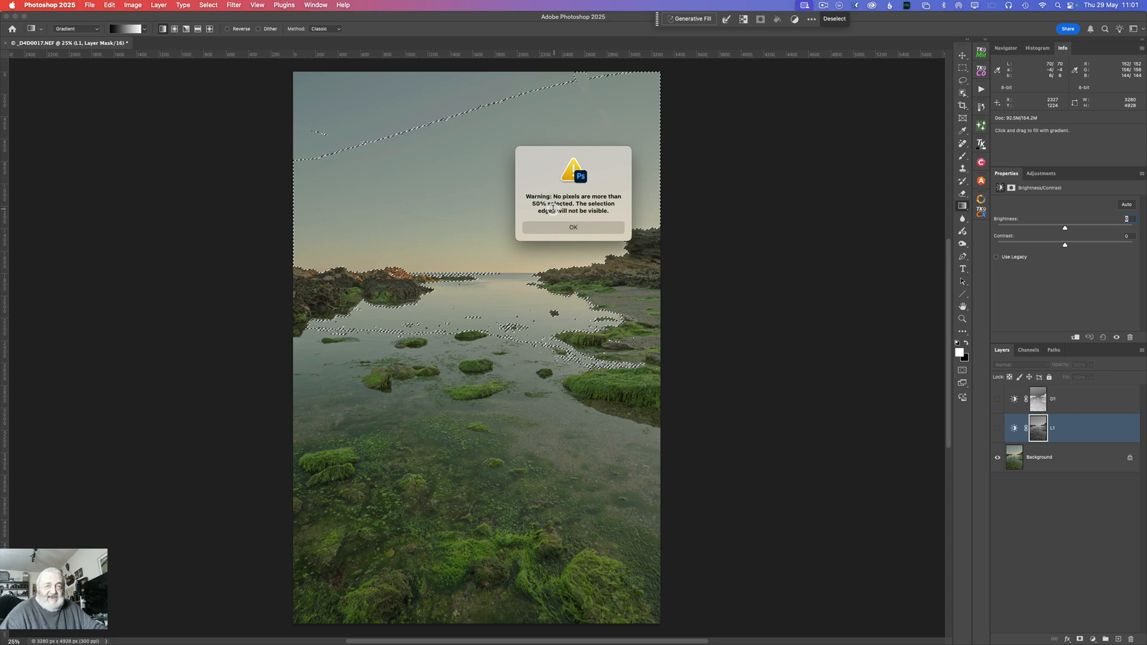
click(575, 229)
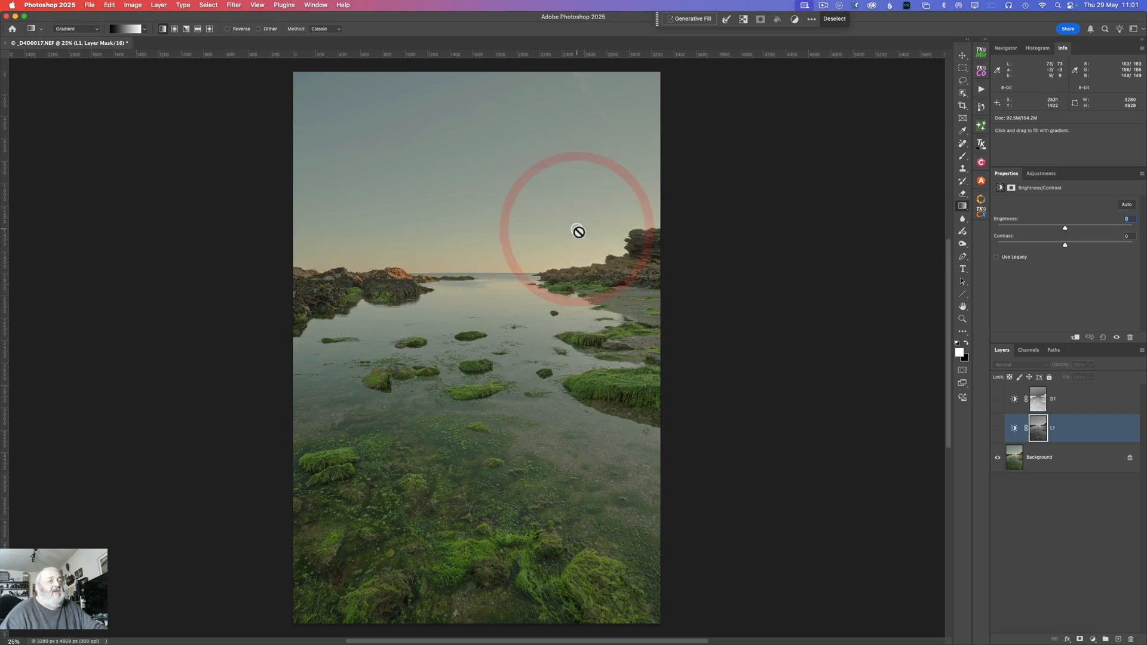
Step: Add a Brightness/Contrast adjustment layer from the midtone selection, rename it M1, and hide it
click(1092, 638)
click(1113, 530)
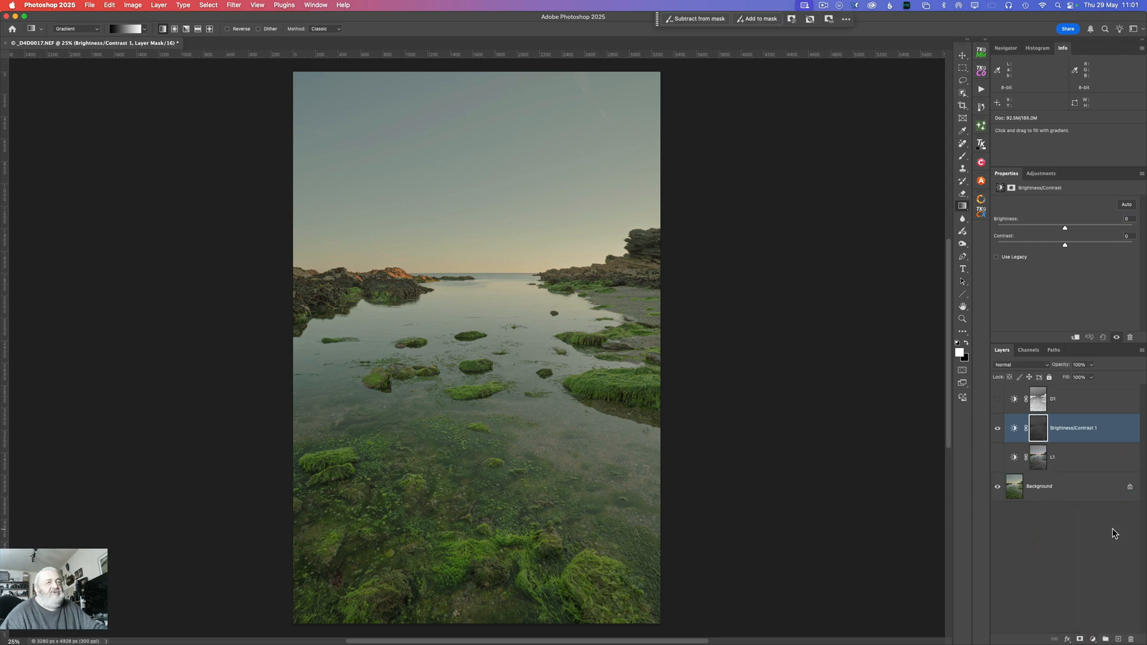
double_click(1067, 429)
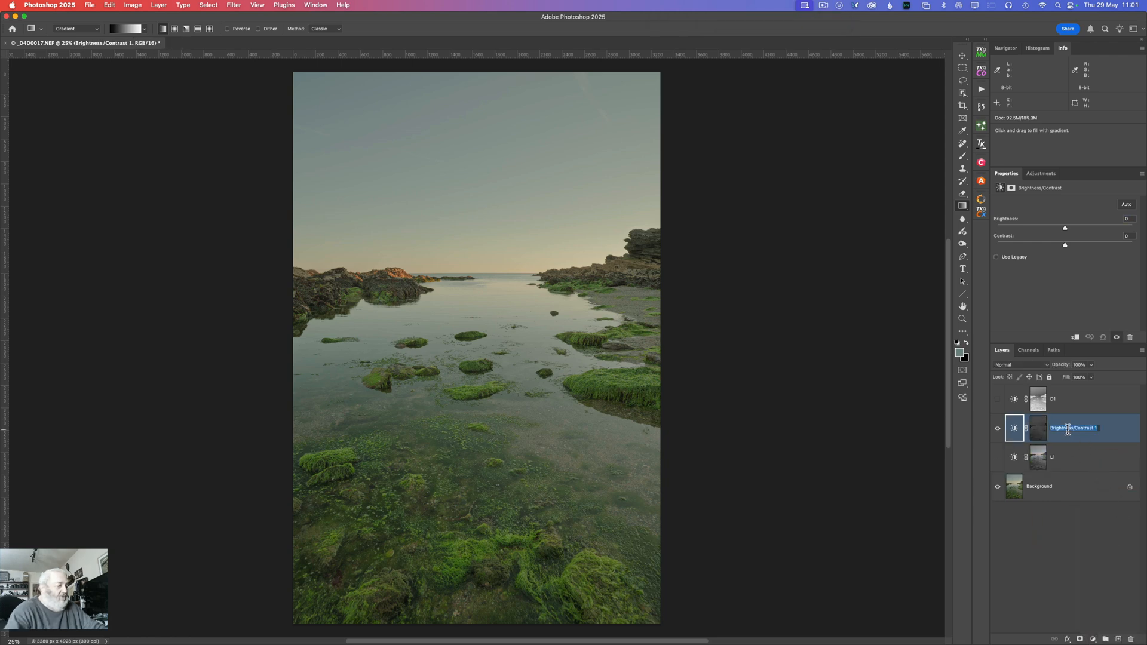
text(M)
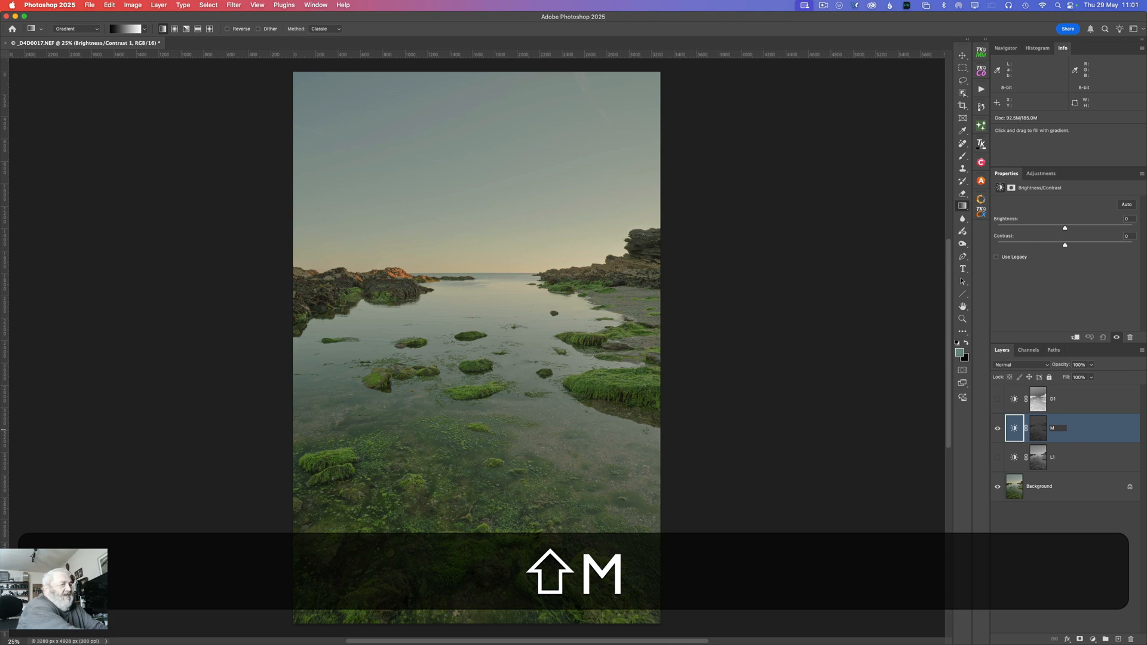
text(1)
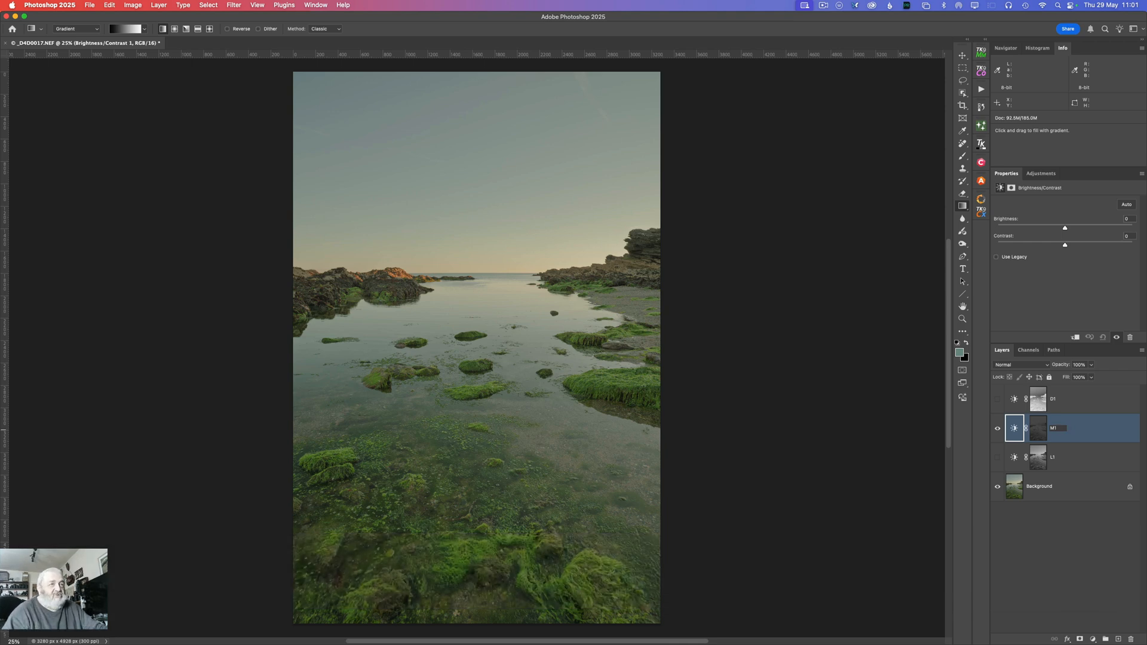
click(999, 428)
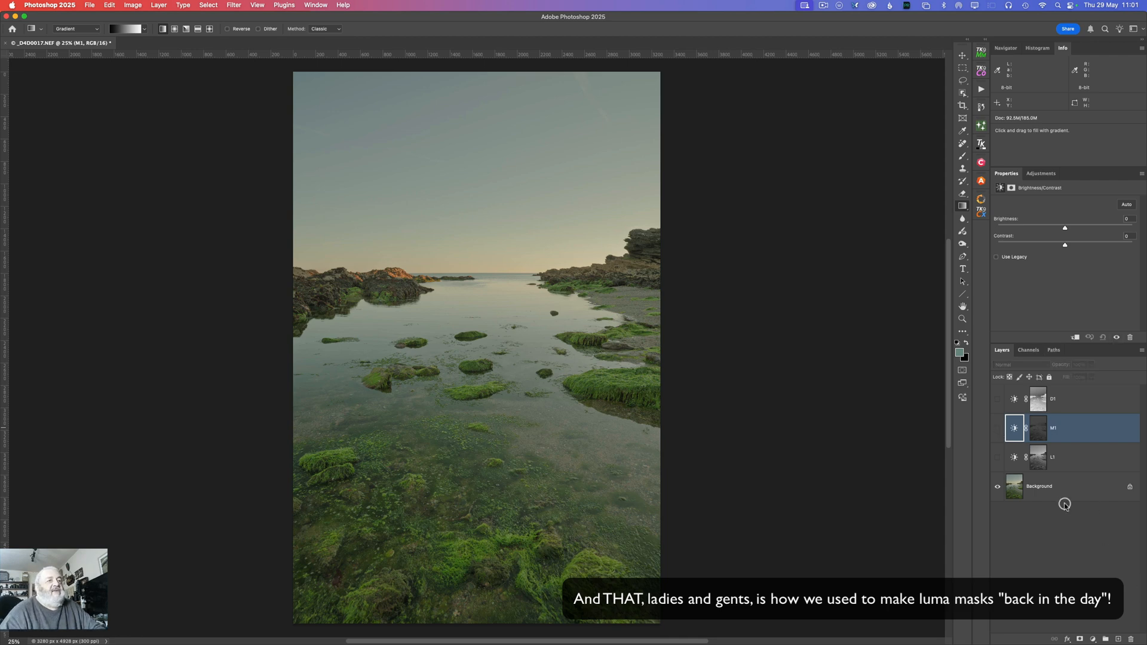
Step: Run the Super-Duper SKY MASK action on the Background layer
click(1041, 481)
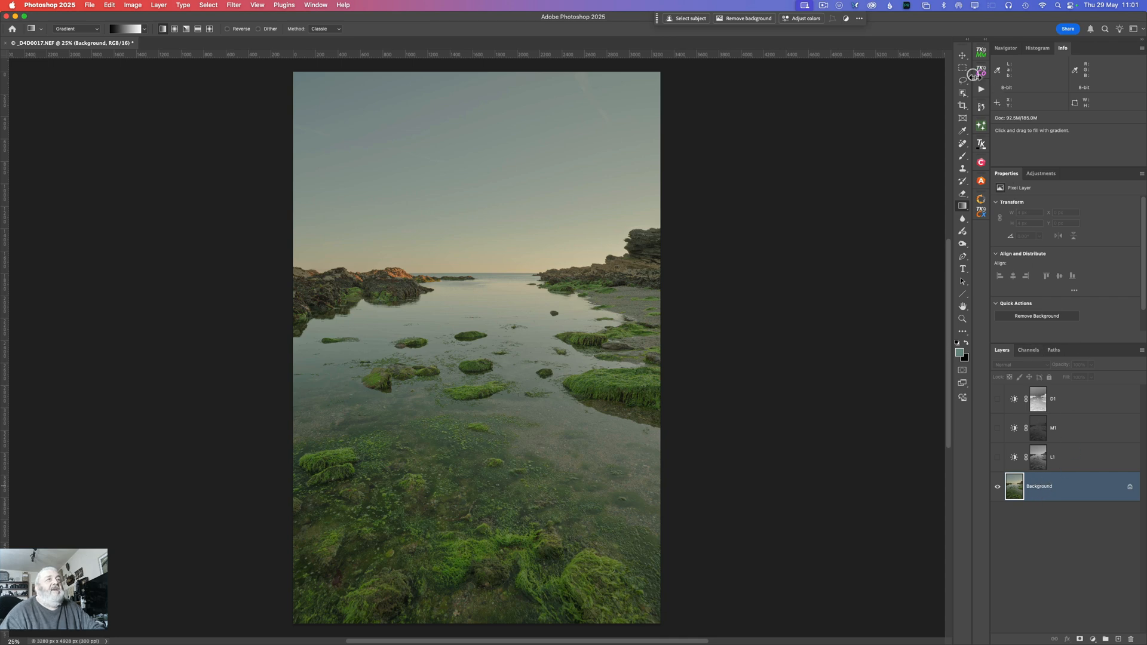
click(982, 89)
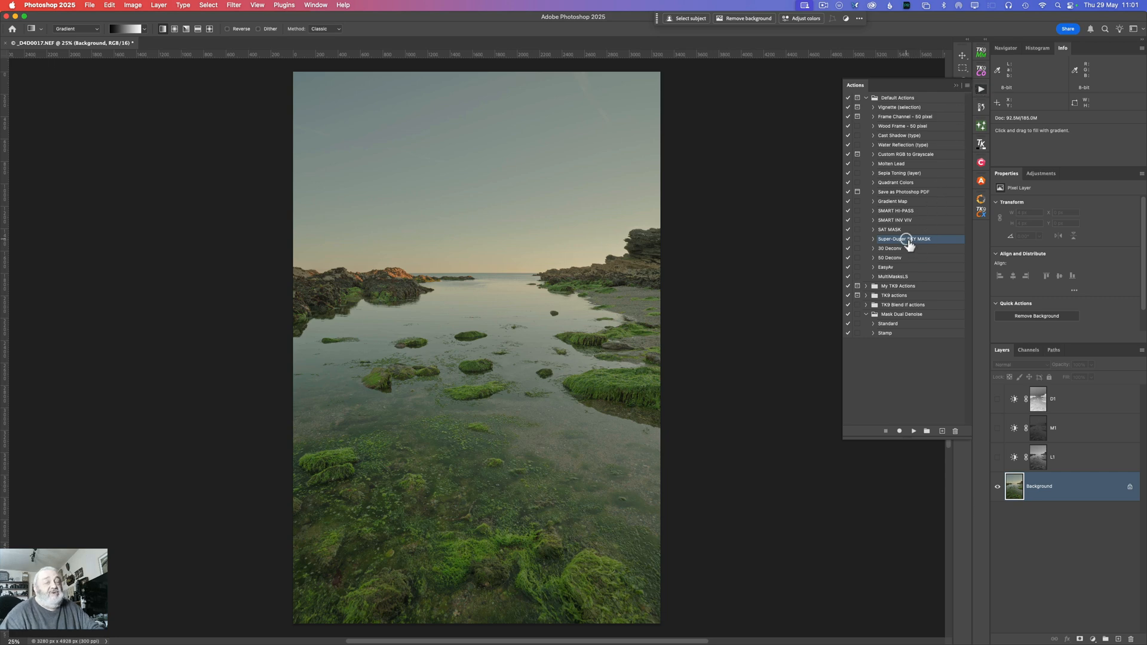
click(912, 430)
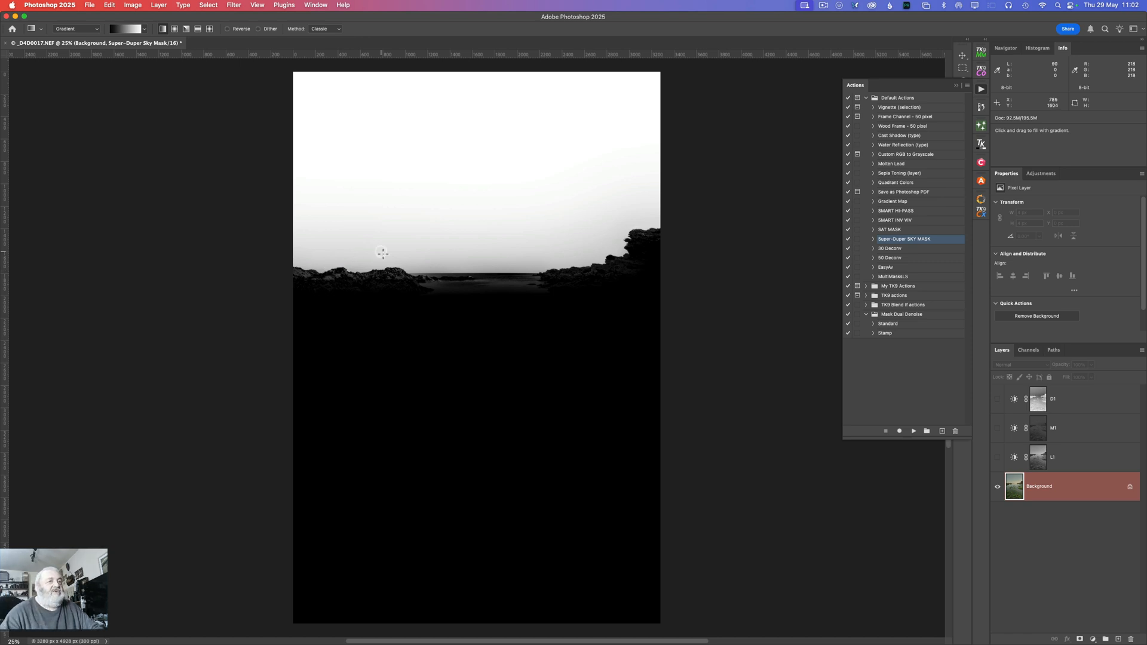
Step: Load the Super-Duper Sky Mask channel as a selection, restore the RGB composite, and return to the layer stack
click(1030, 351)
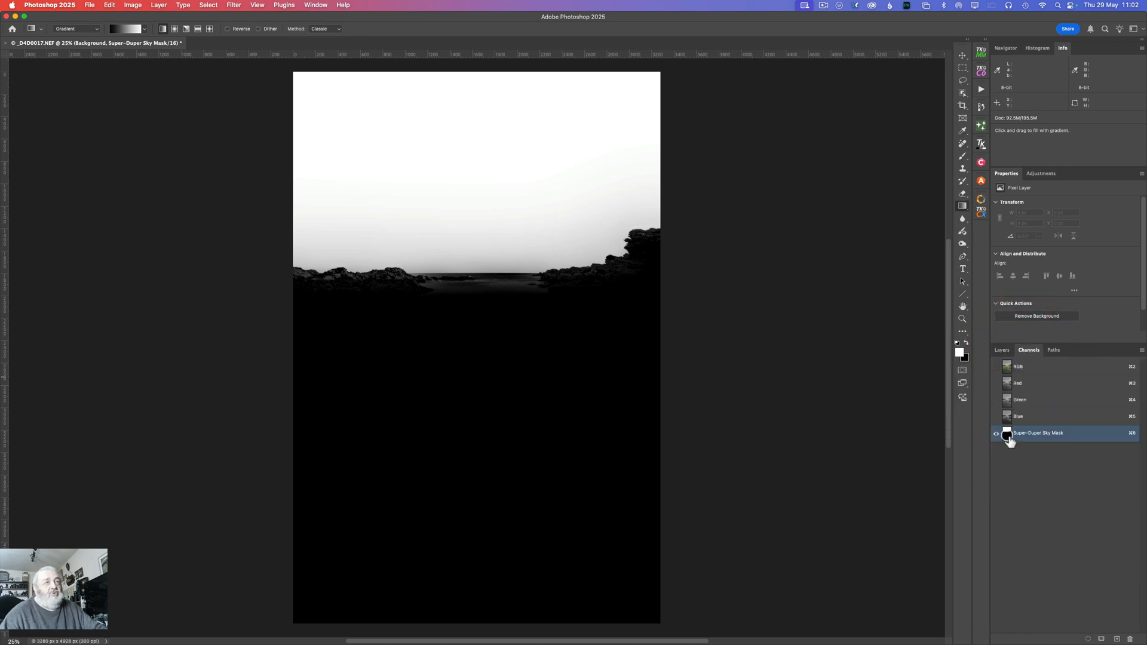
super+click(1007, 437)
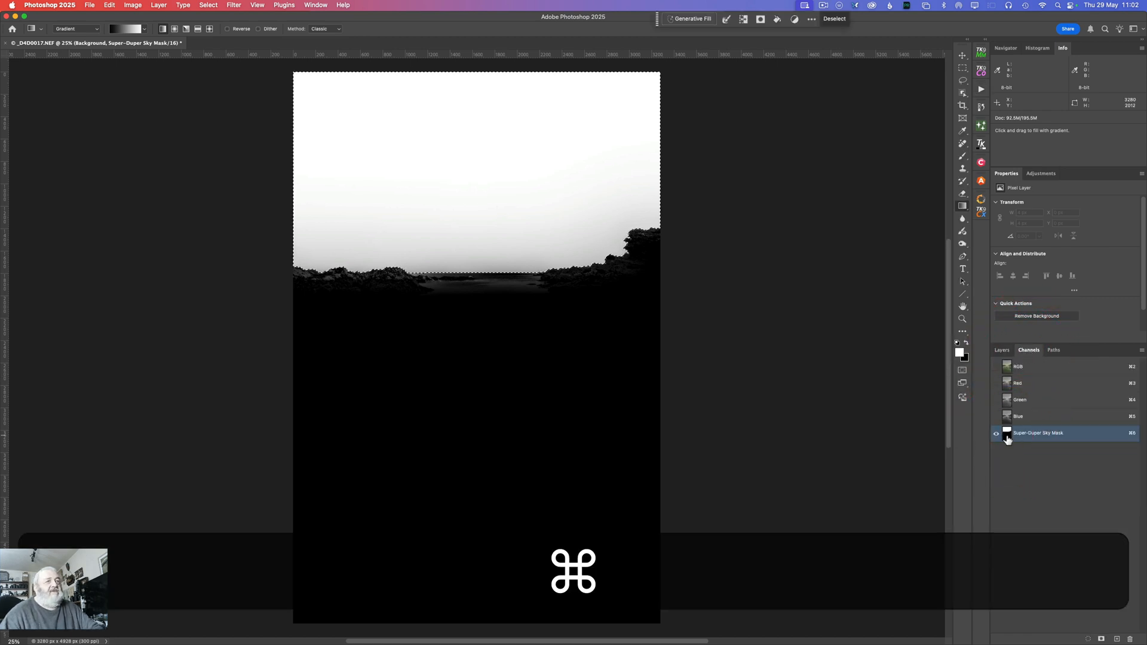
click(1013, 368)
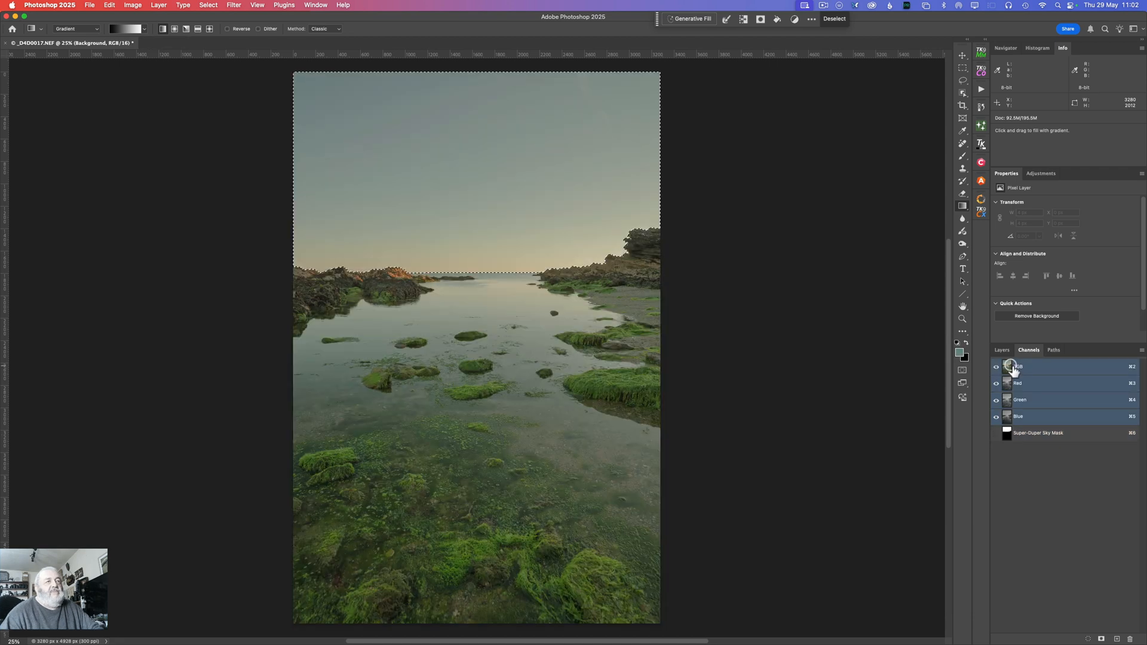
click(1002, 350)
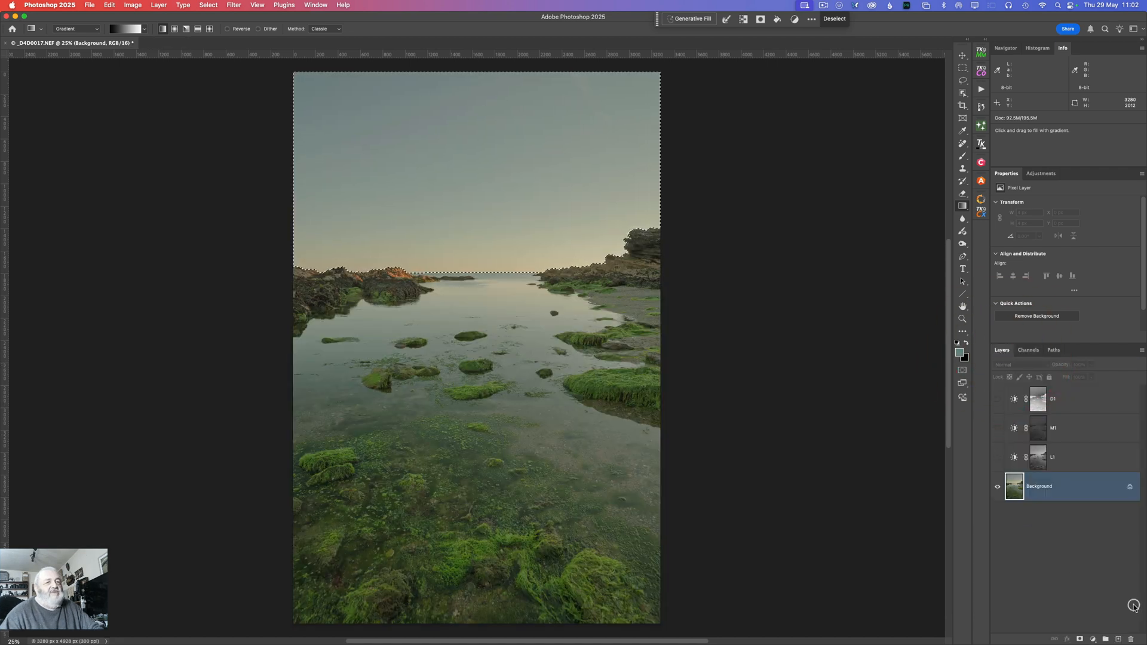
Step: Add a Brightness/Contrast adjustment layer from the sky selection, hide it, and rename it Sky
click(1092, 639)
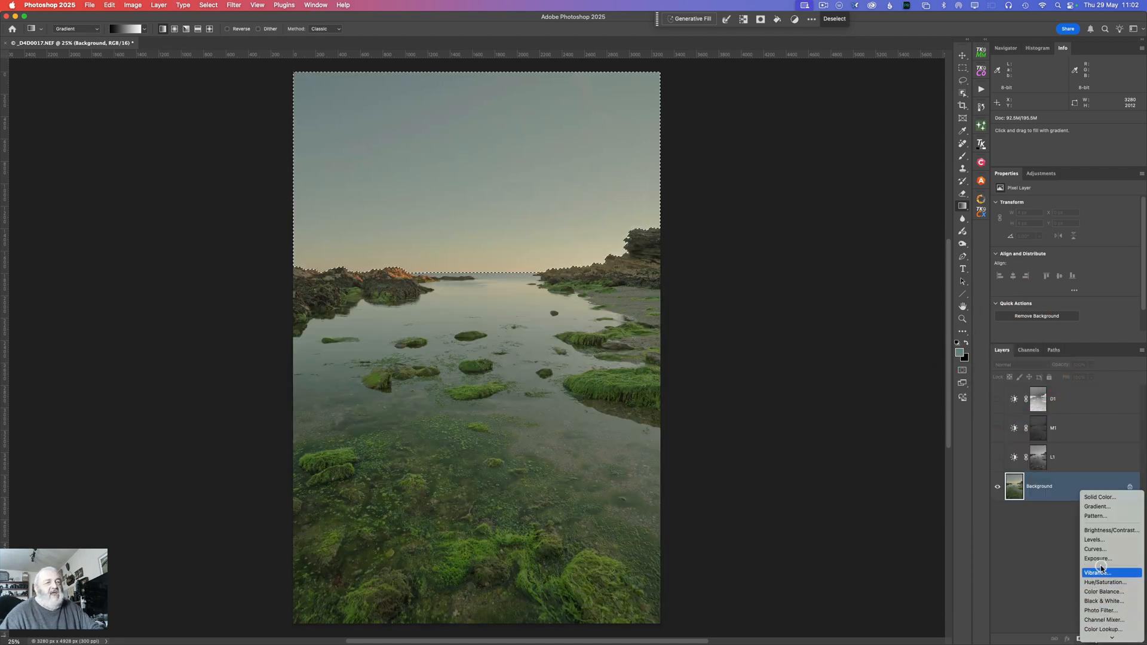
click(1101, 530)
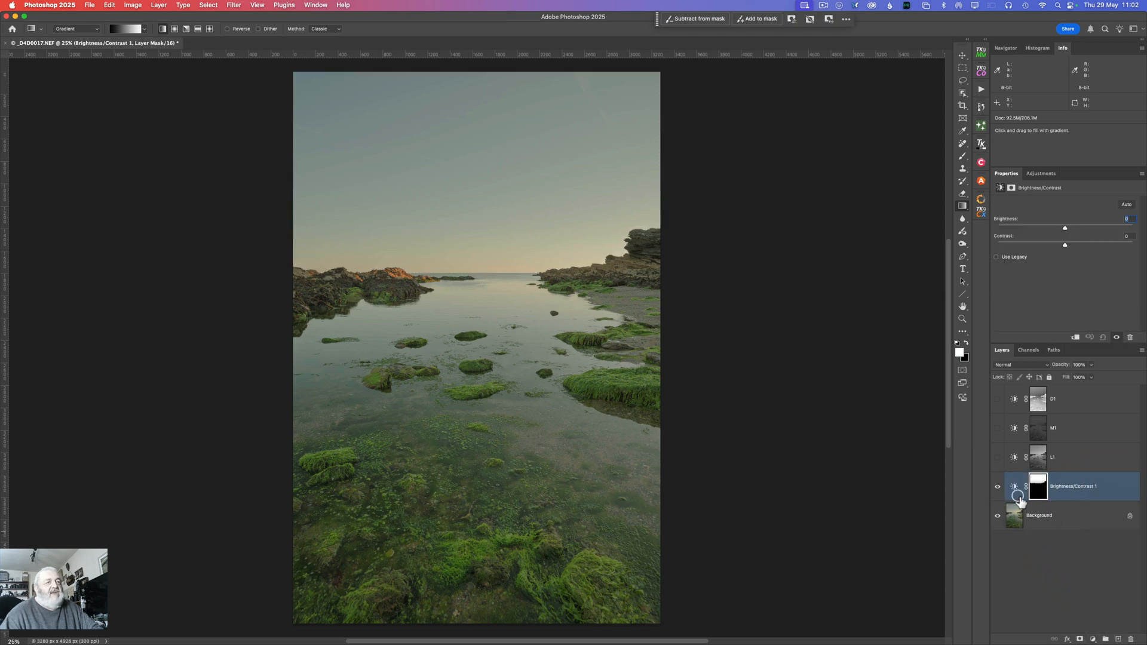
click(997, 486)
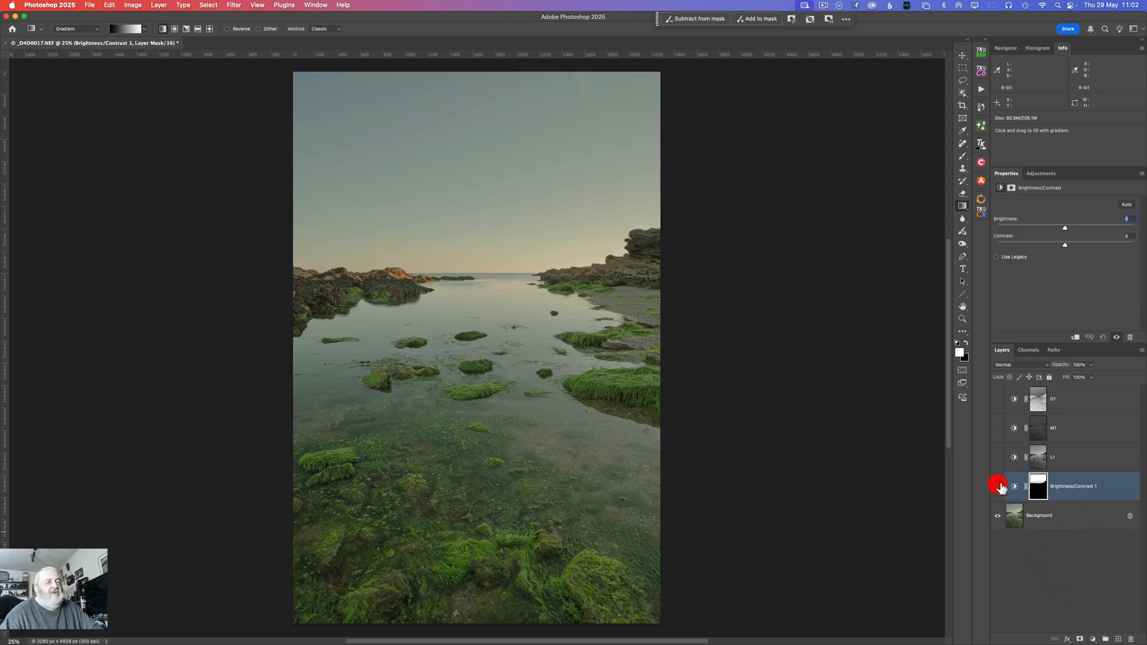
double_click(1072, 487)
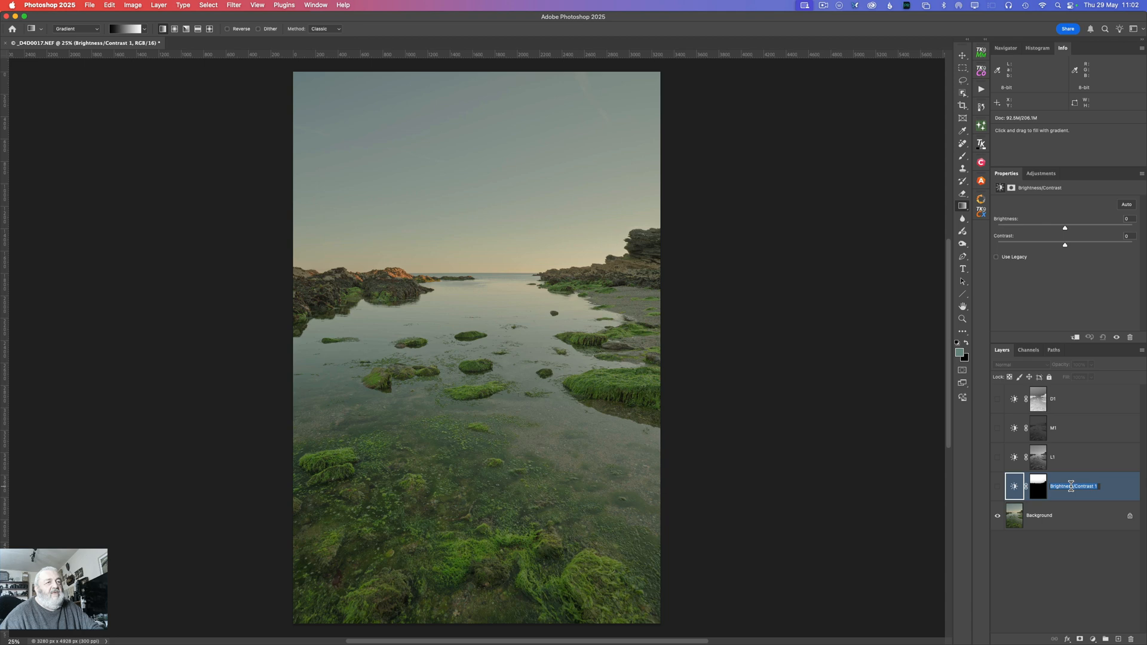
text(S)
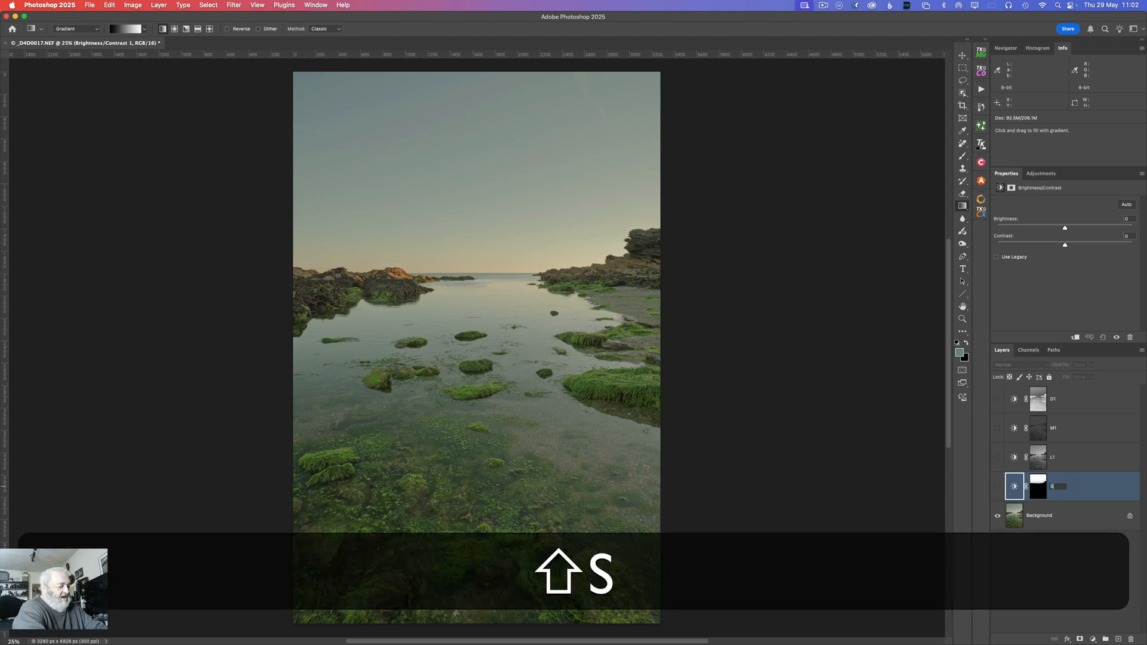
text(ky)
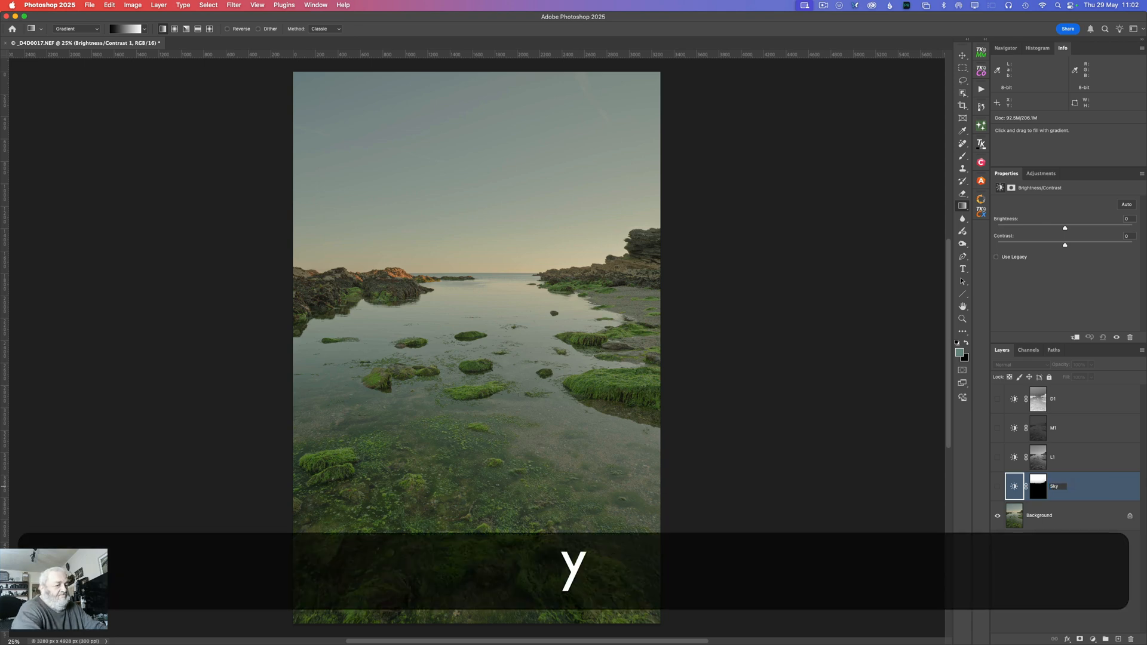
key(Return)
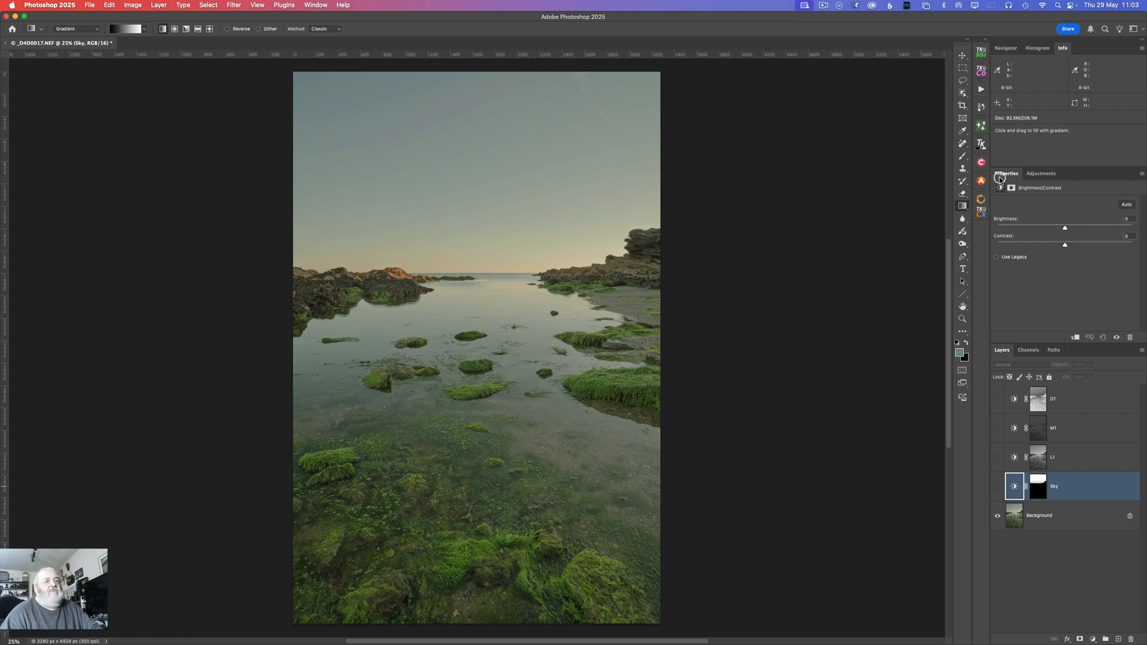
Step: Run the SAT MASK action on the Background layer
click(1051, 515)
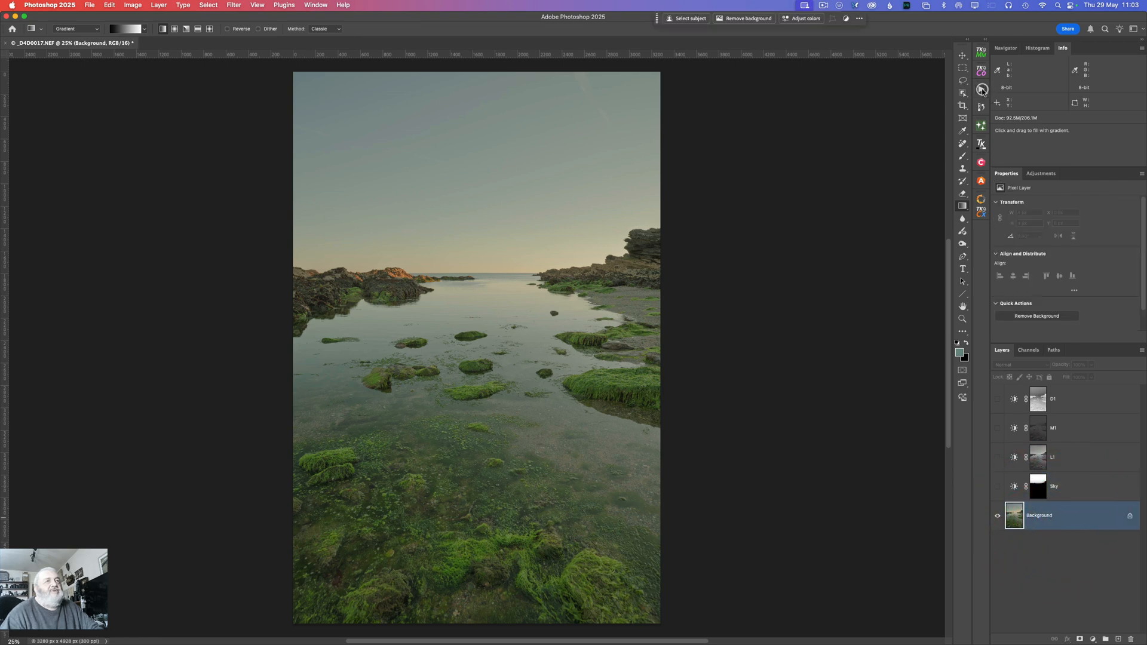
click(981, 89)
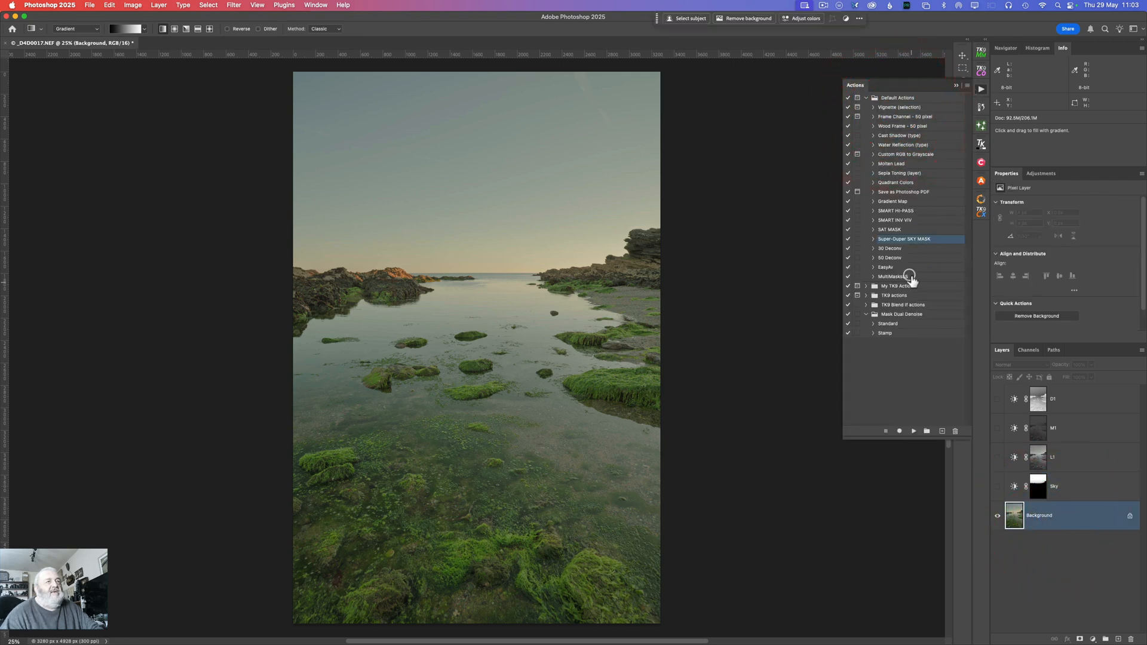
click(893, 233)
click(894, 229)
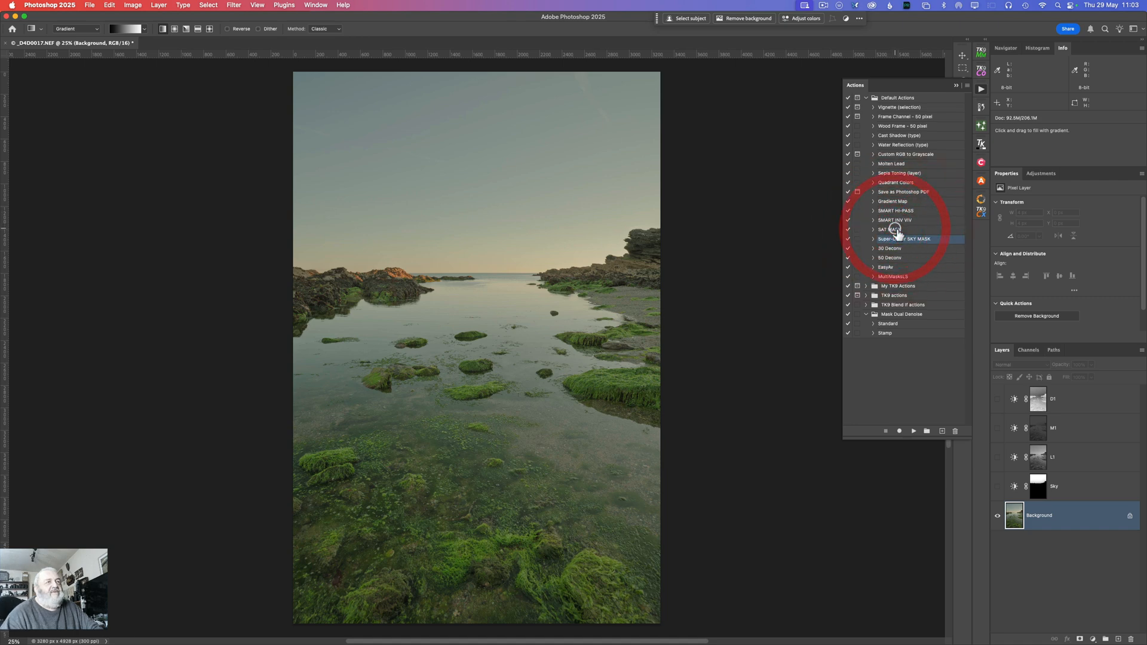
click(913, 431)
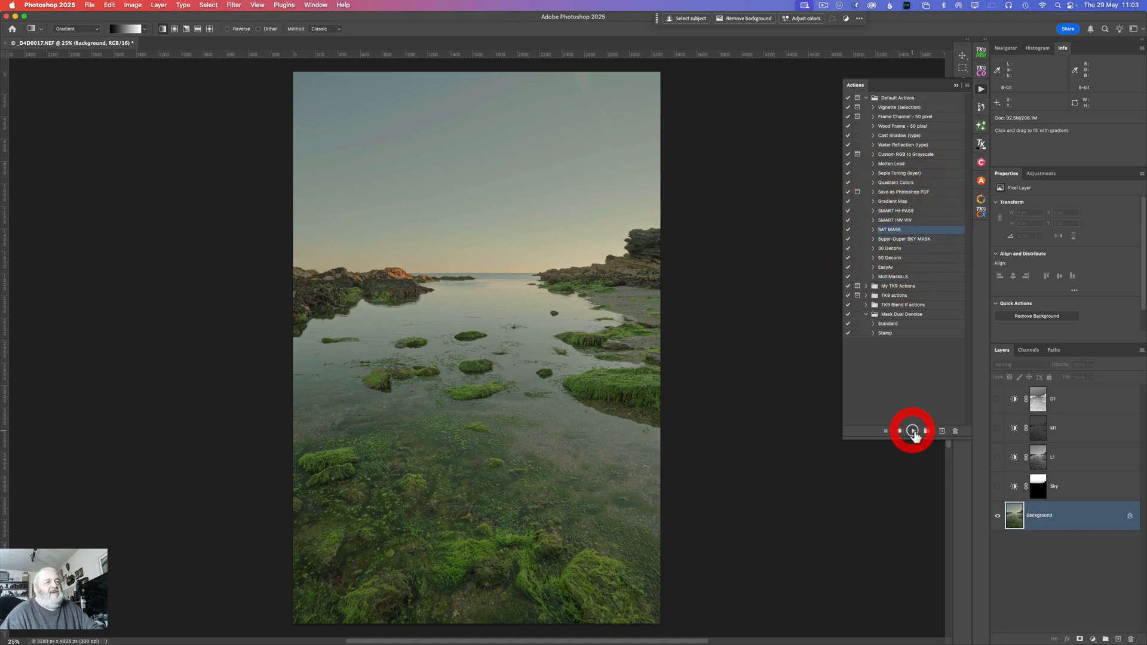
Step: View the SAT channel, load it as a selection, and restore the RGB composite before returning to the layer stack
click(1028, 350)
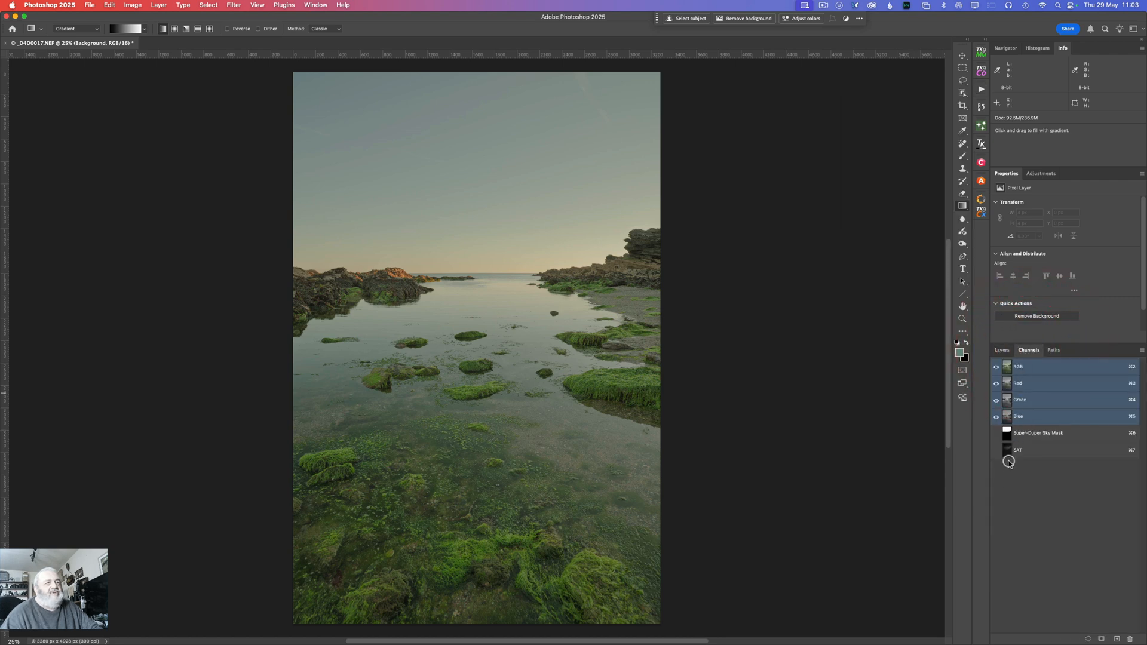
key(alt)
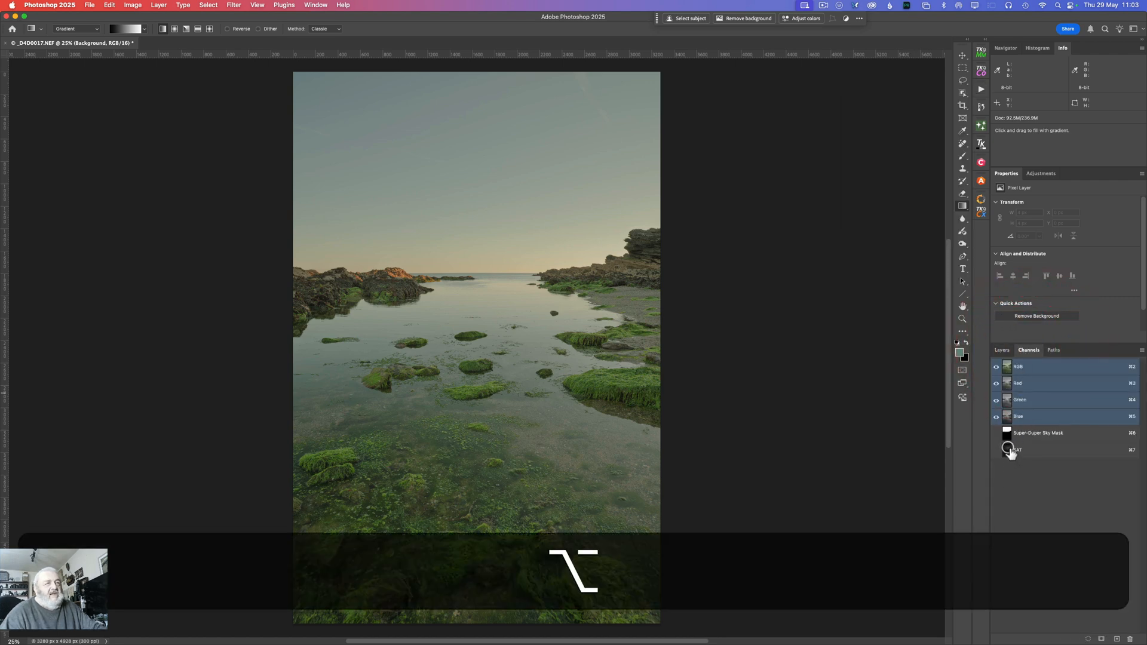
alt+click(1009, 450)
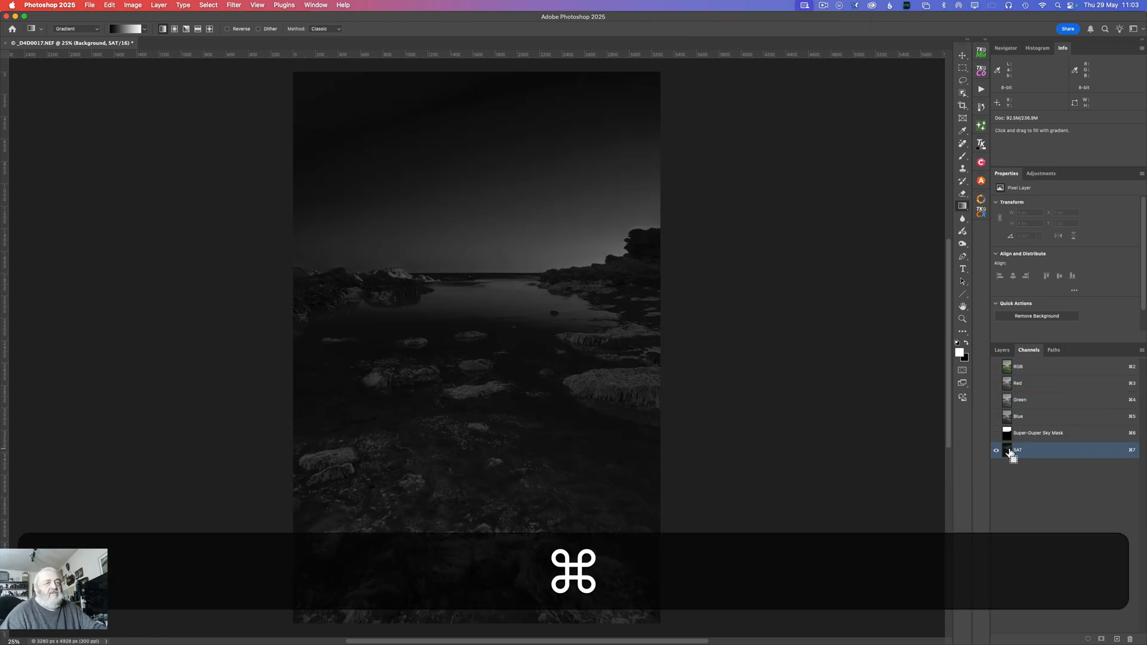
super+click(1009, 452)
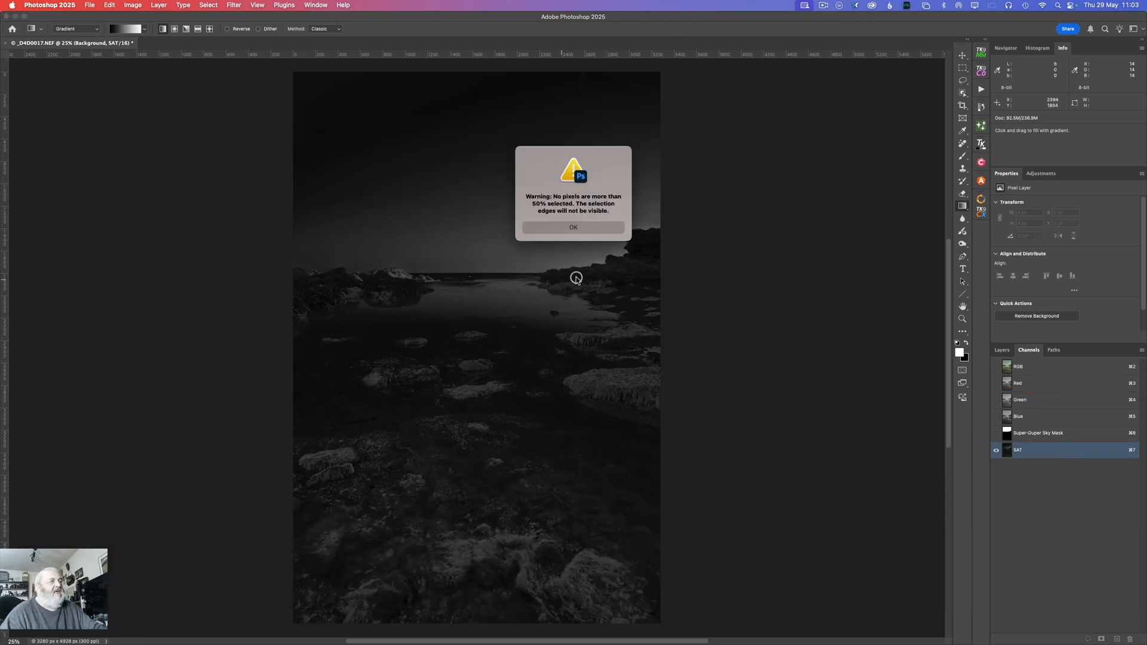
click(574, 227)
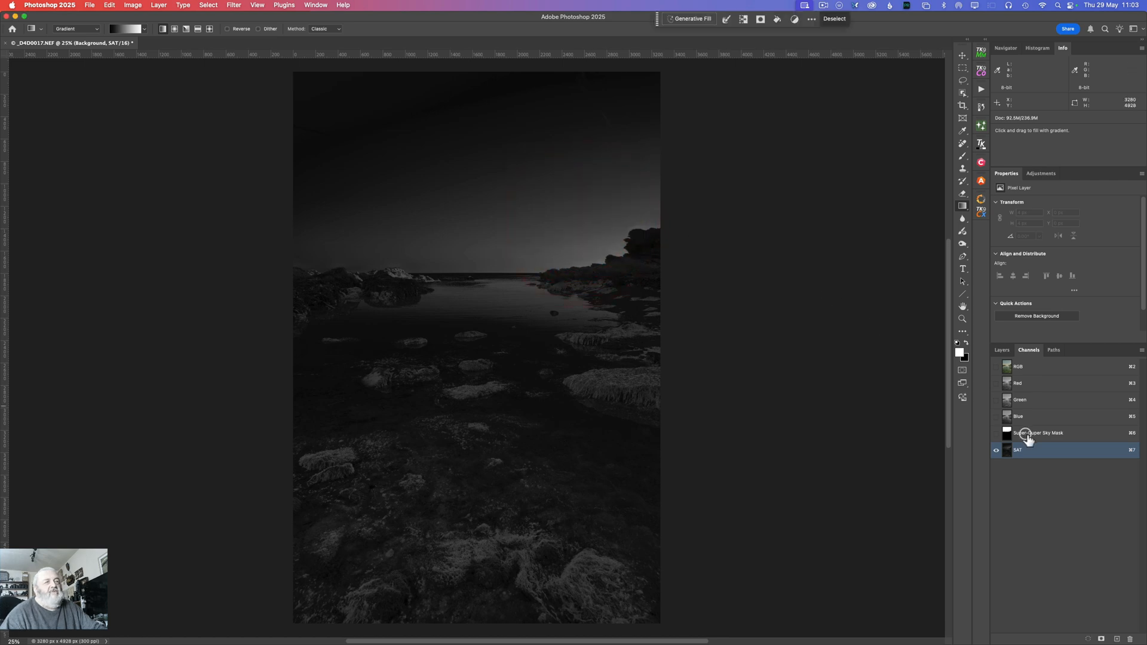
click(1007, 366)
click(1003, 351)
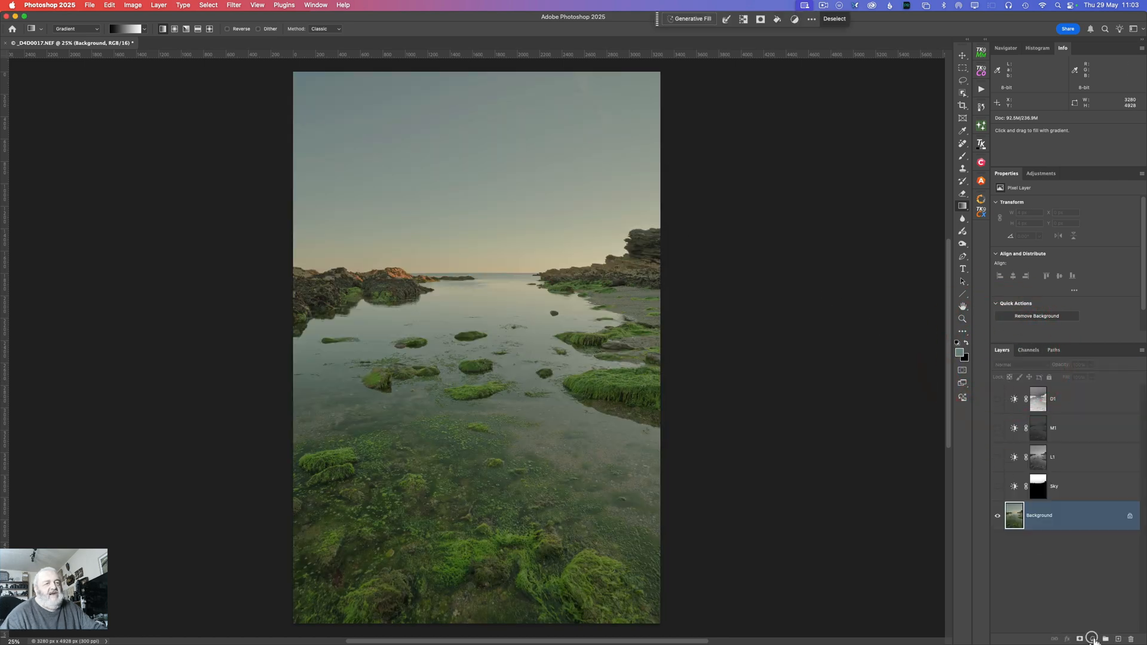
Step: Add a Brightness/Contrast adjustment layer from the saturation selection and rename it Sat/Vib
click(1092, 640)
click(1118, 532)
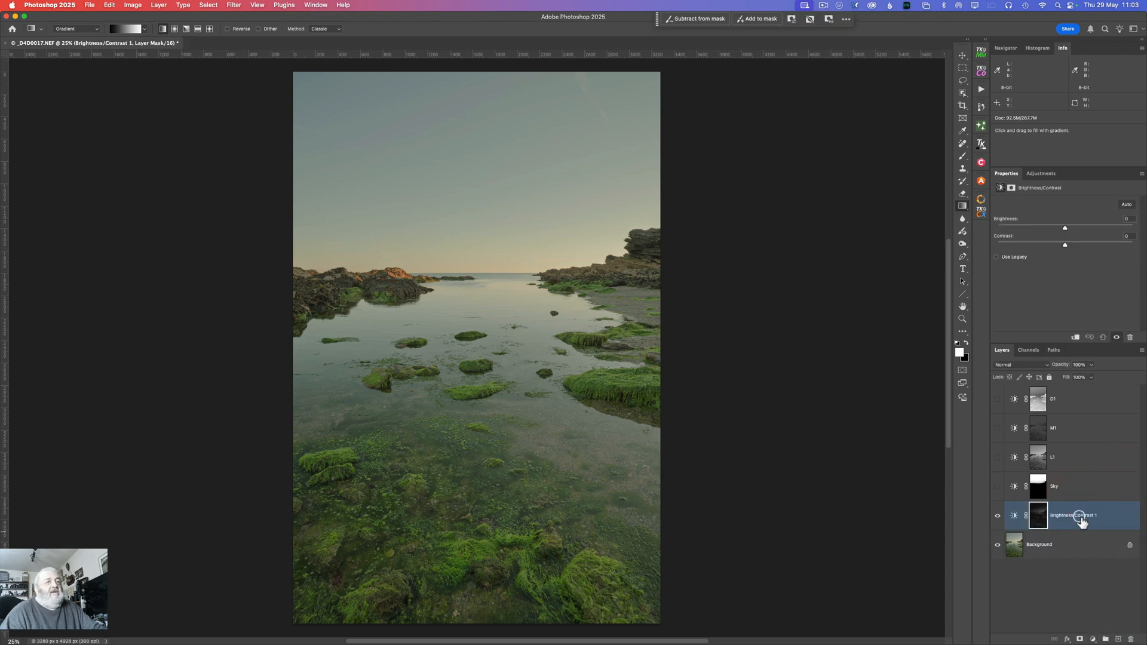
double_click(1076, 518)
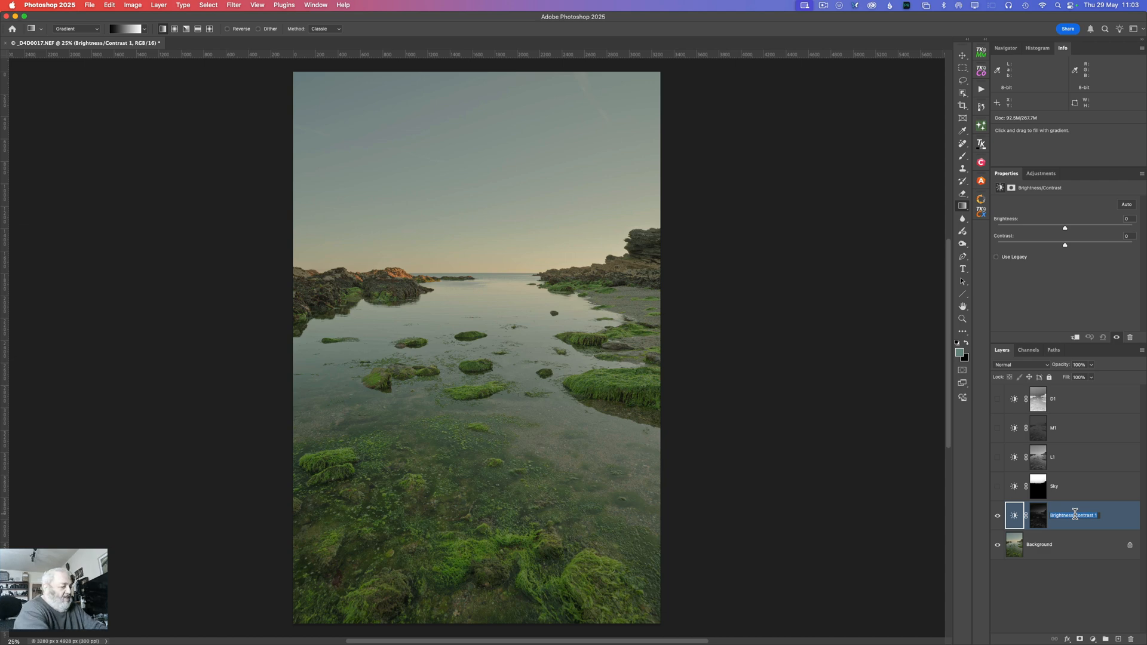
text(SAt)
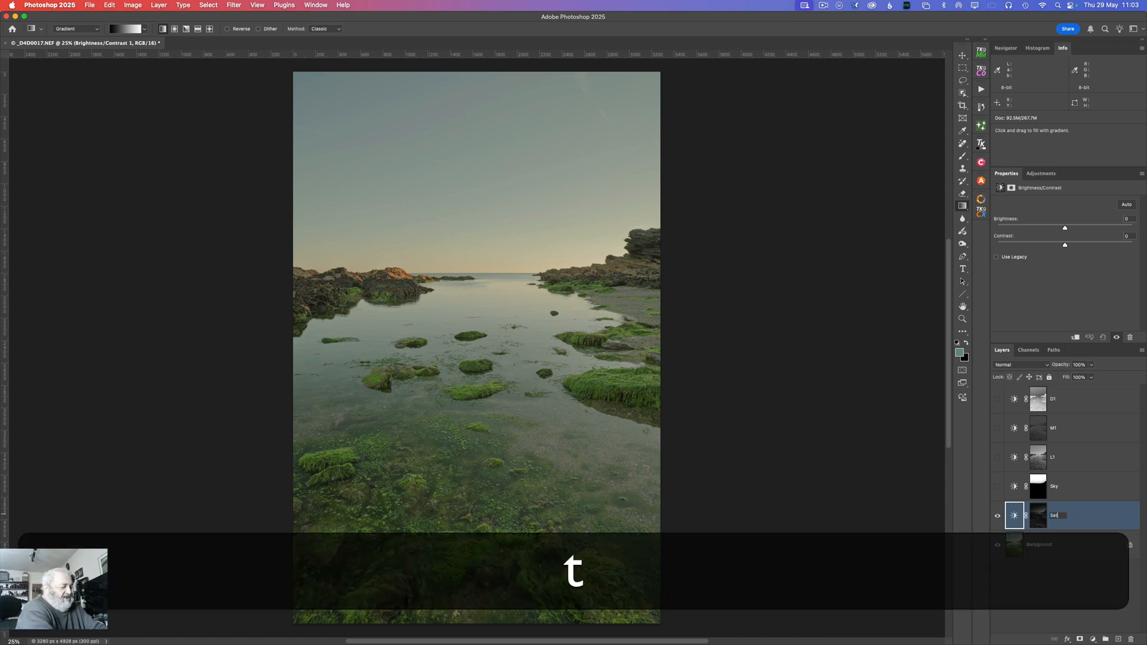
text(/V)
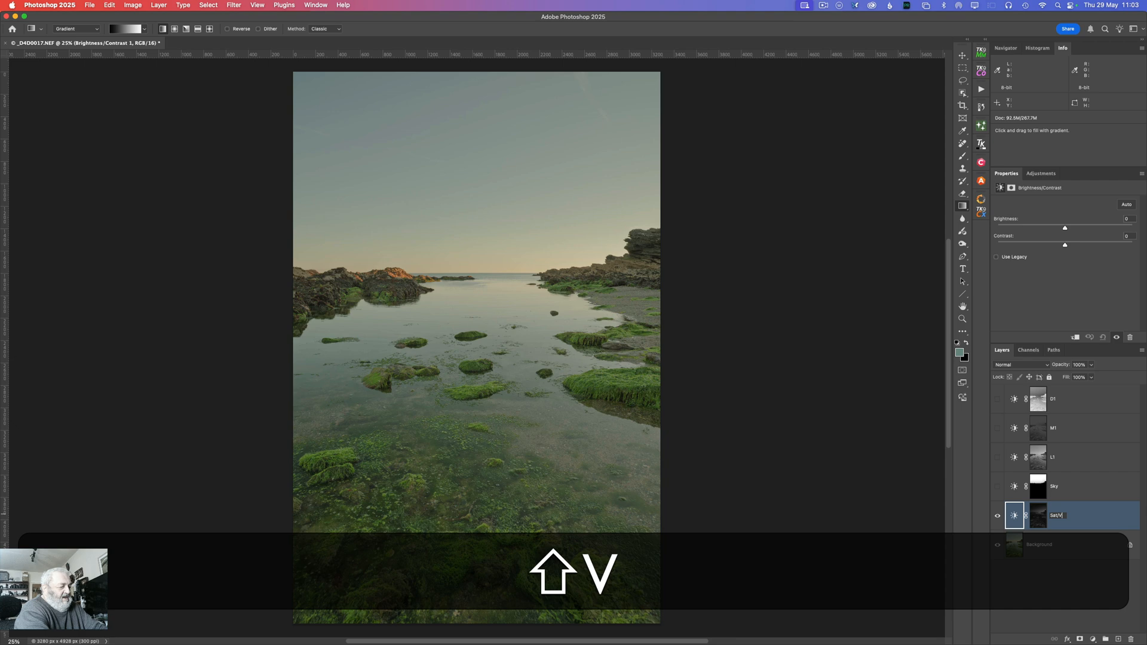
text(ib)
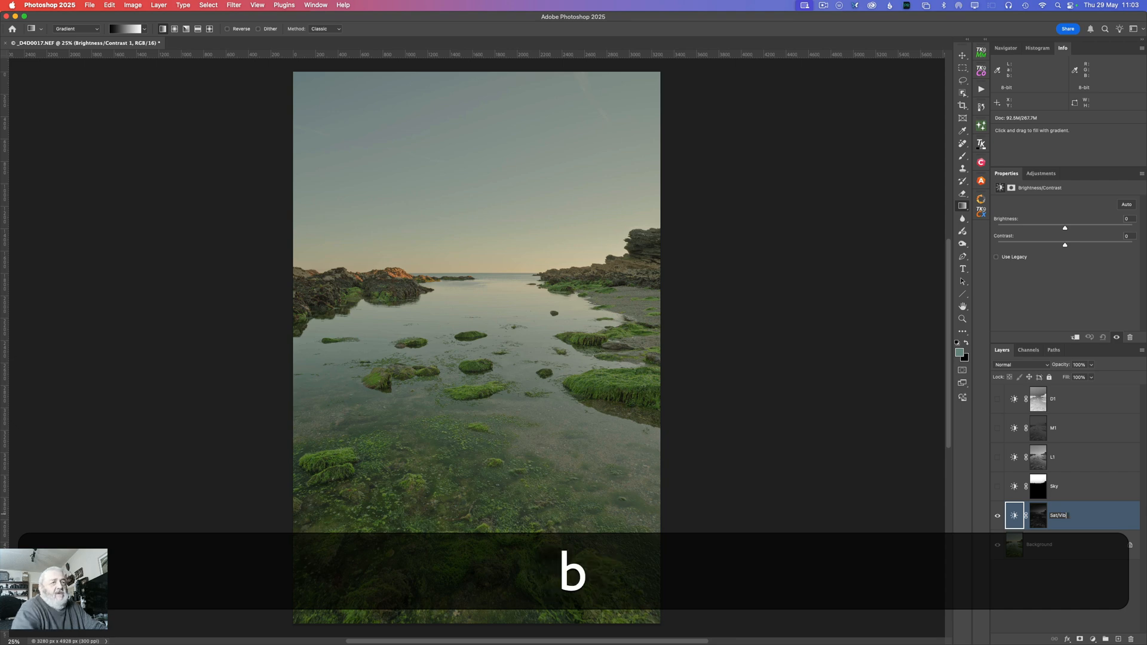
click(997, 516)
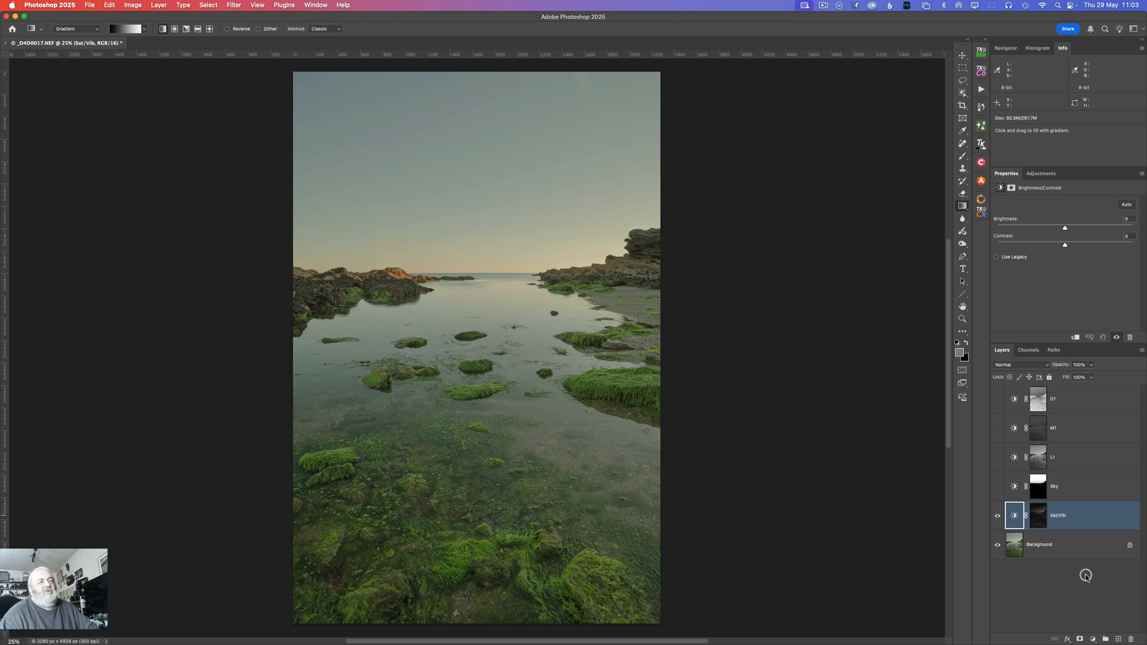
Step: Display the Sat/Vib layer mask, invert it for comparison, and invert it back
drag(1043, 499, 1042, 512)
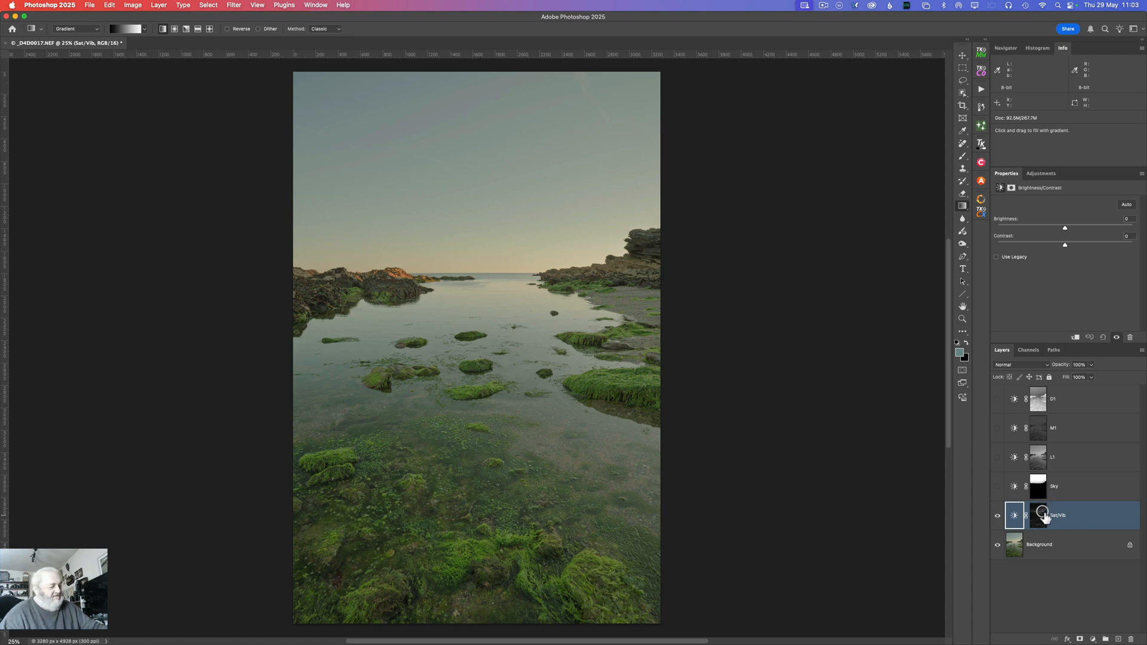
alt+click(1043, 515)
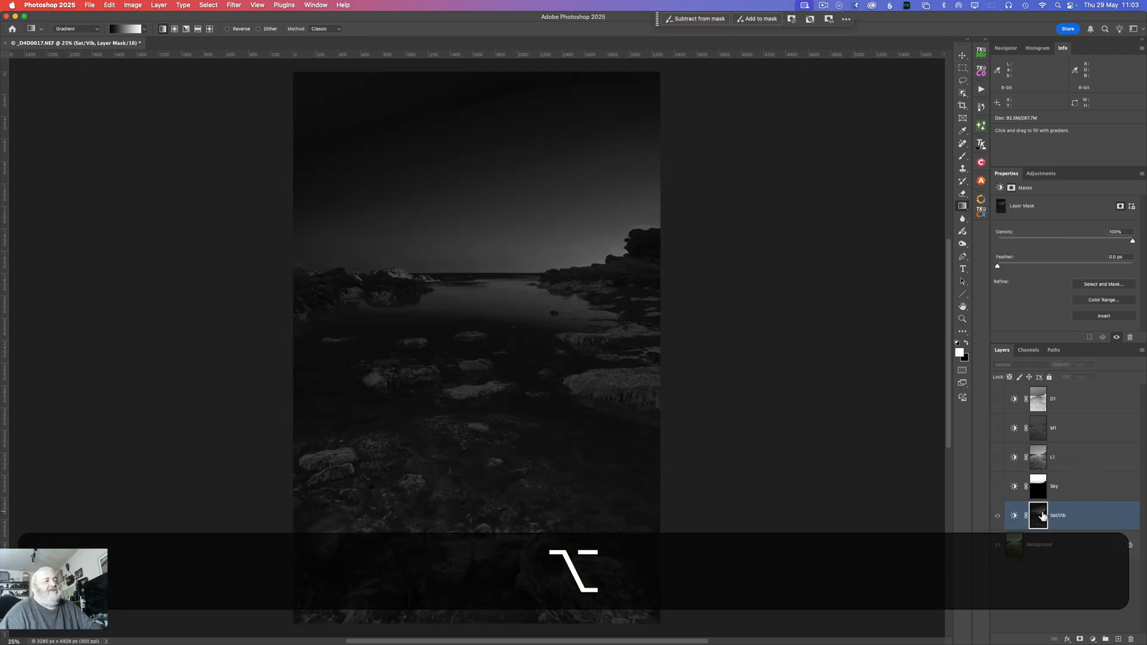
click(1098, 316)
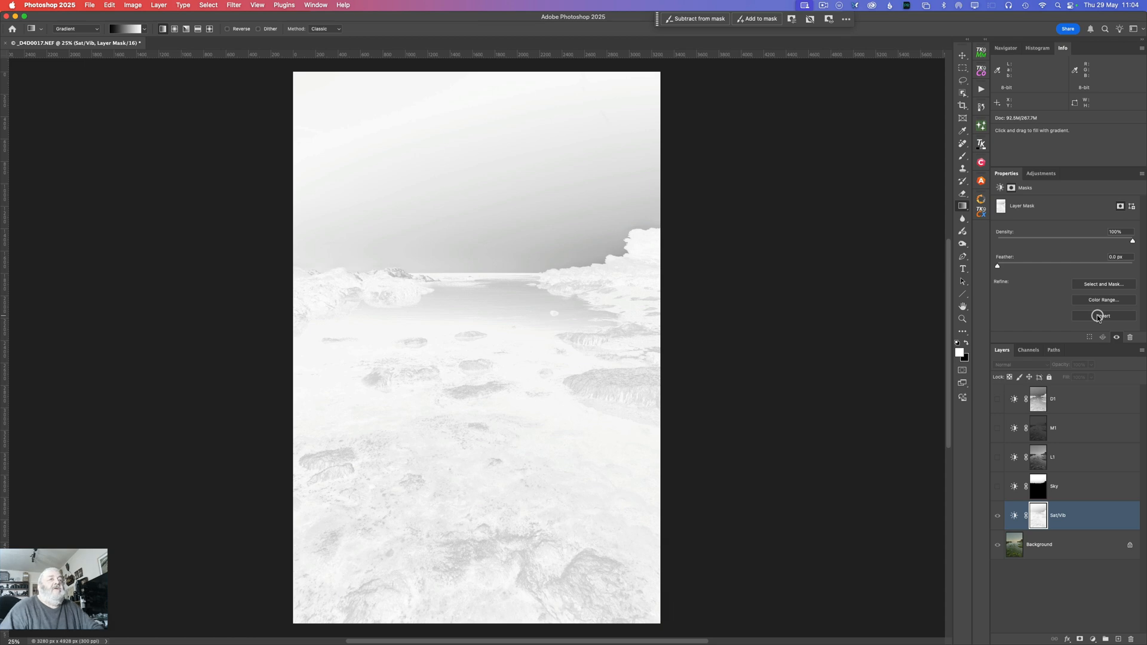
click(1098, 316)
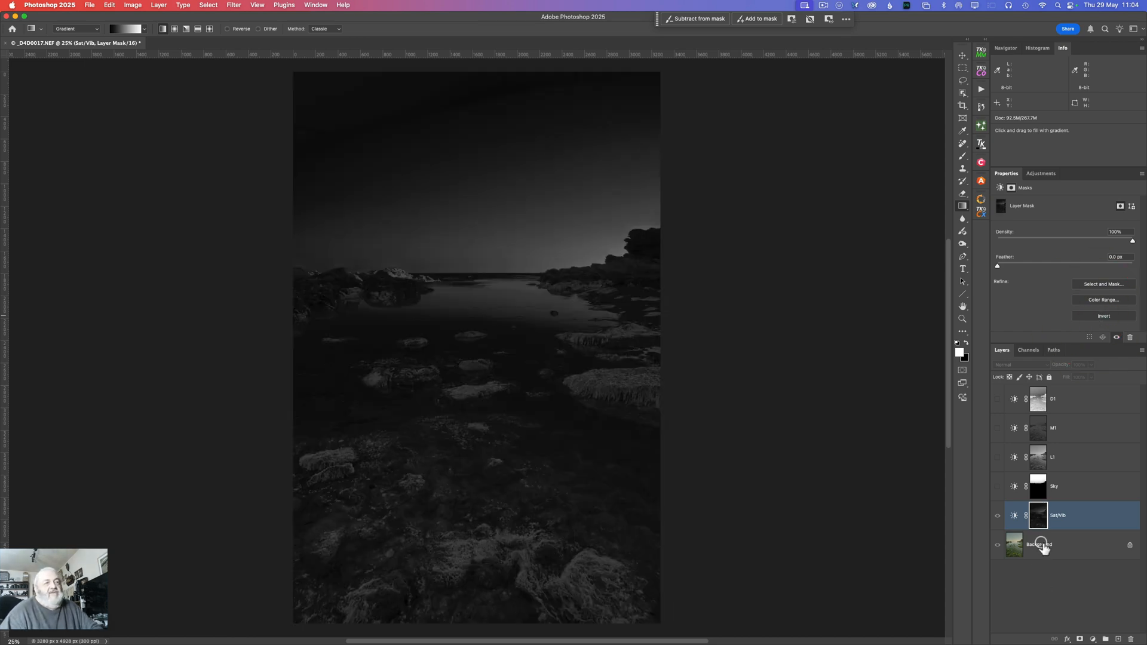
Step: Hide the Sat/Vib layer and make the Background layer active
click(997, 516)
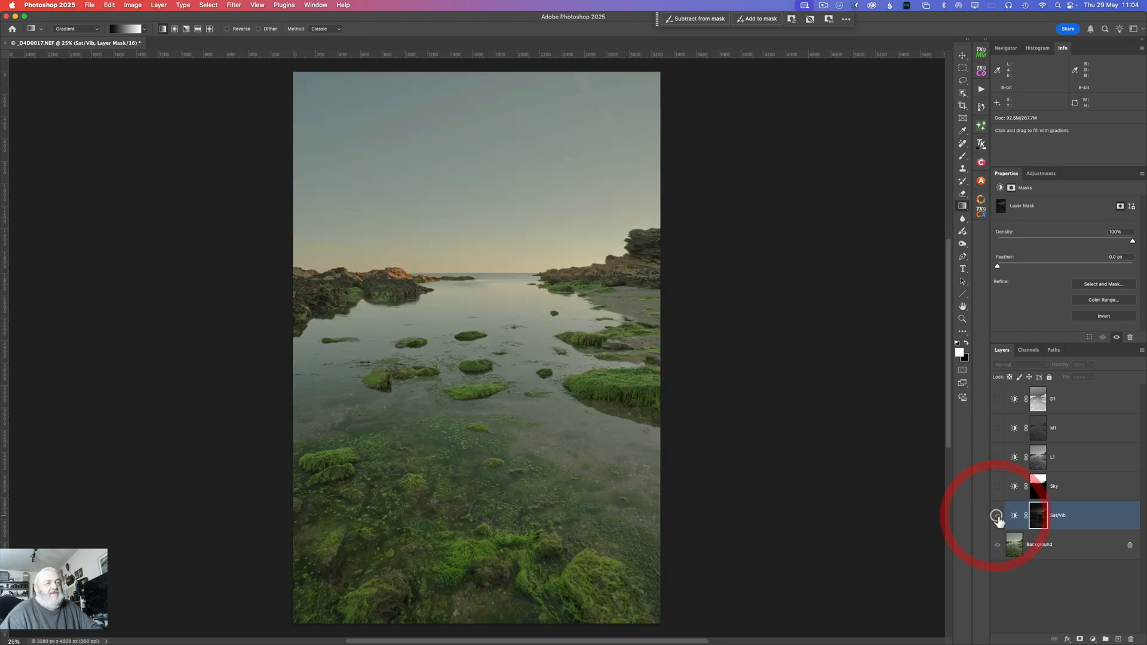
click(1039, 544)
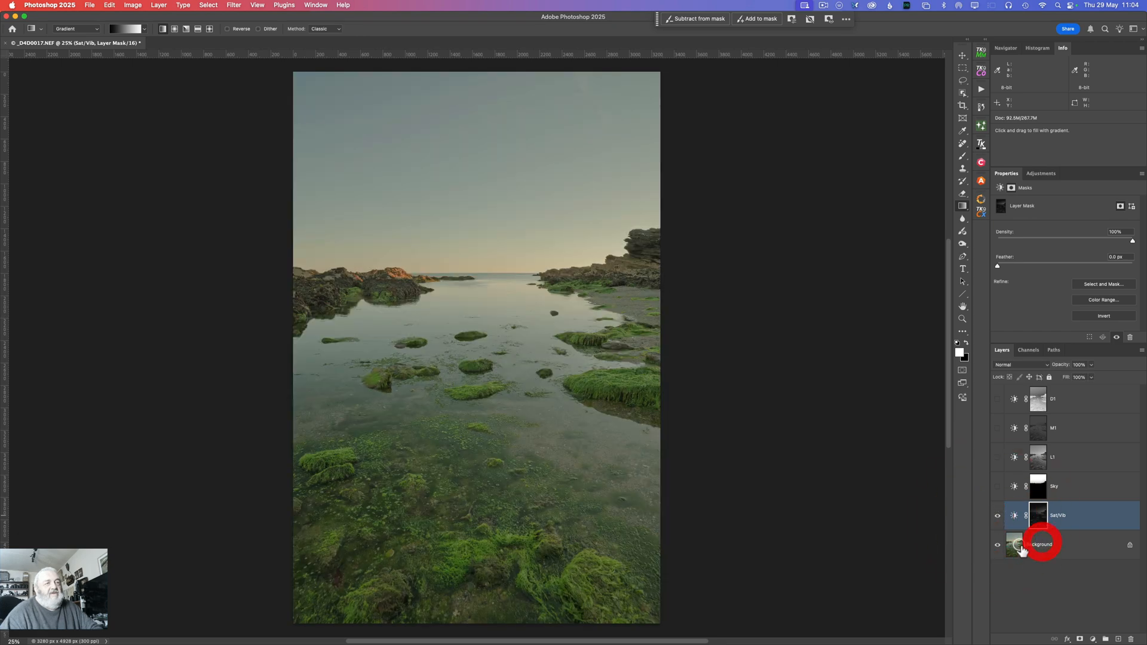
click(990, 515)
click(1039, 545)
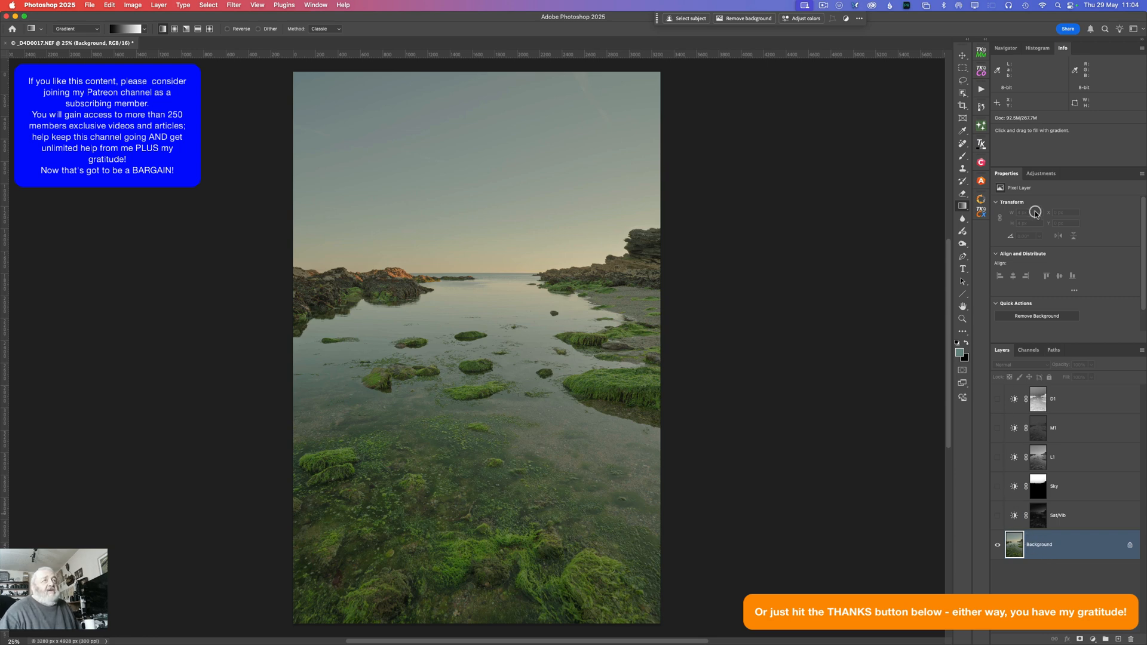
Step: Open the Nik Collection 8 preferences and examine the Display cover image option by switching it on and off
click(982, 203)
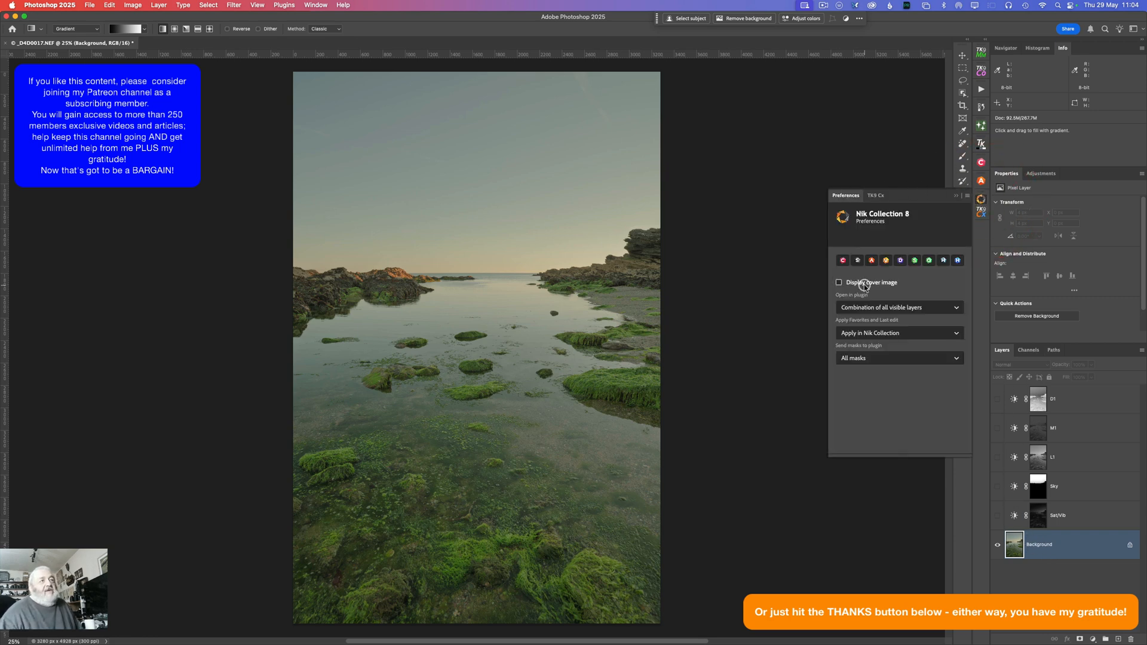
click(843, 279)
click(840, 281)
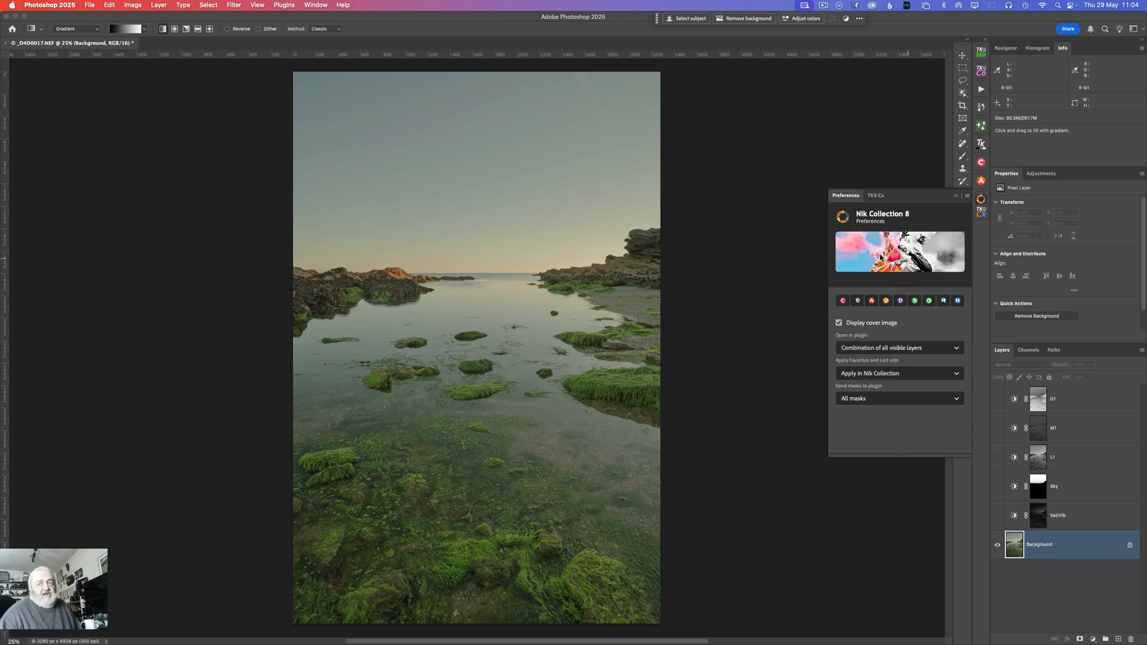
click(839, 323)
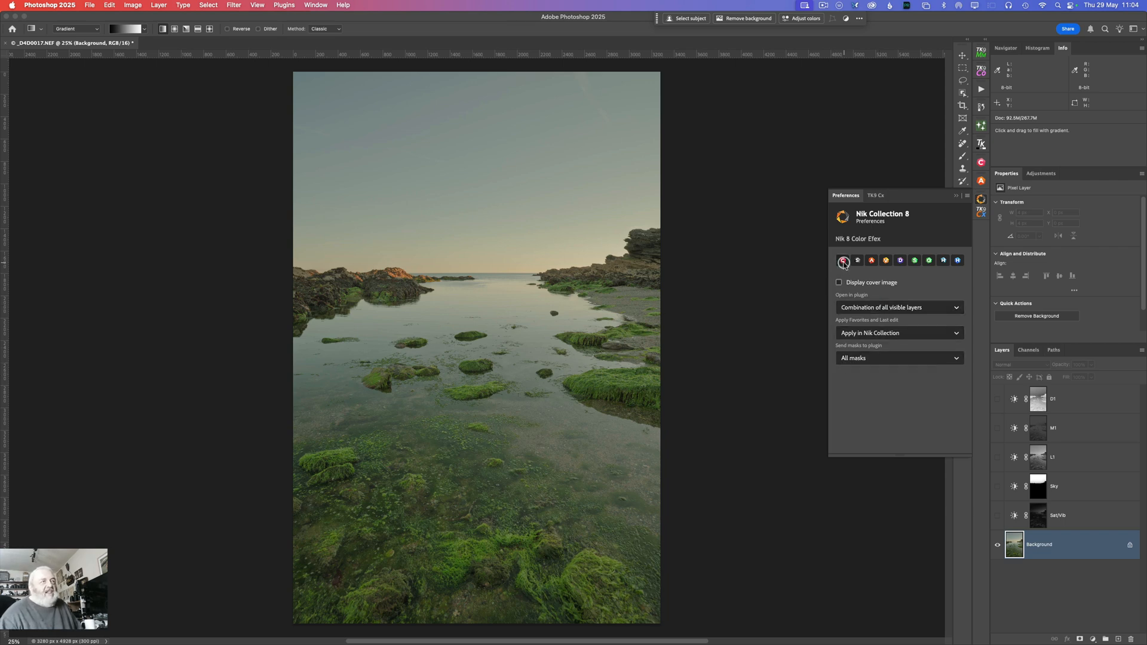
Step: Close the Nik Collection preferences and open the Background image in Nik 8 Color Efex
click(955, 194)
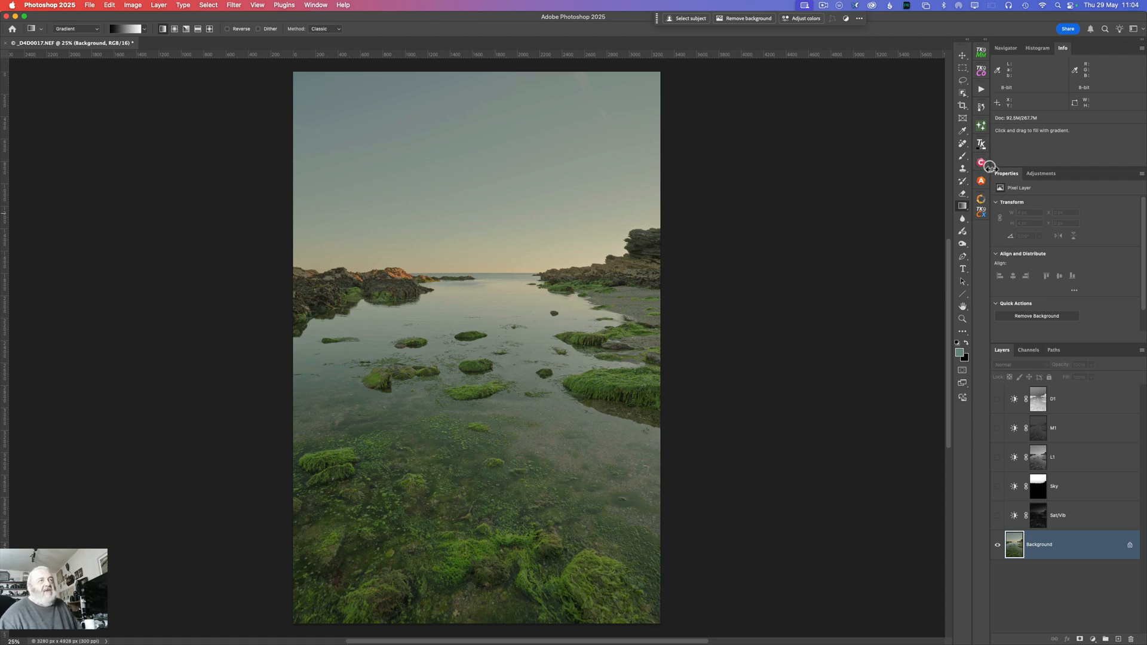
click(982, 163)
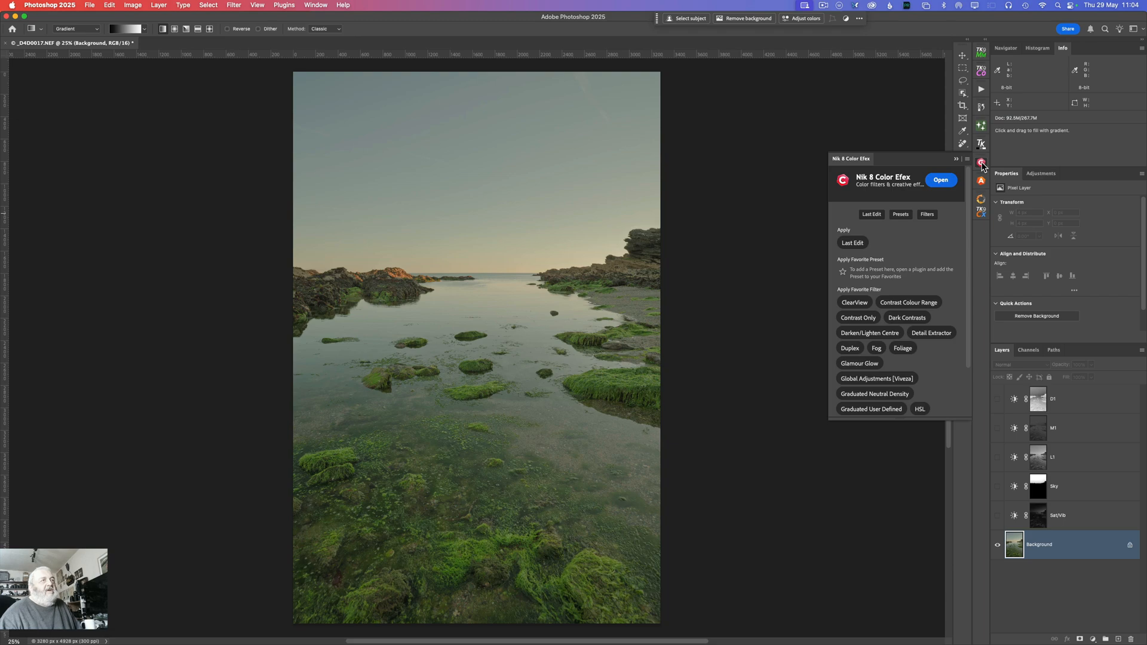
click(938, 181)
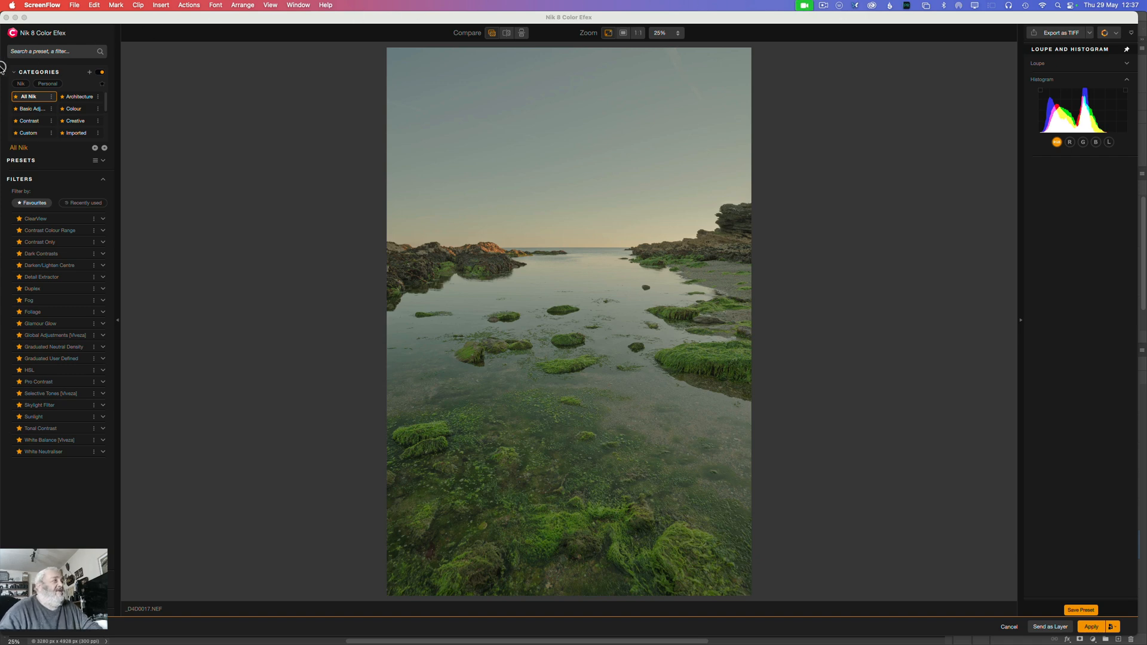
Step: Apply the Dark Contrasts favourite filter and compare the image with its effect switched off and on
click(38, 254)
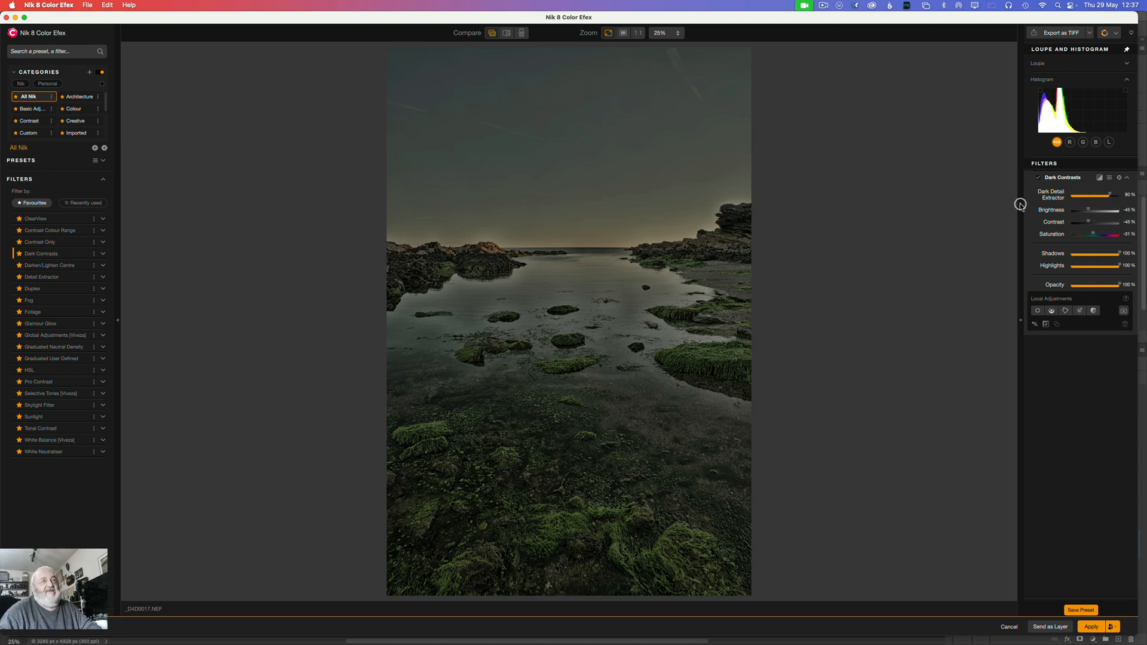
click(1038, 178)
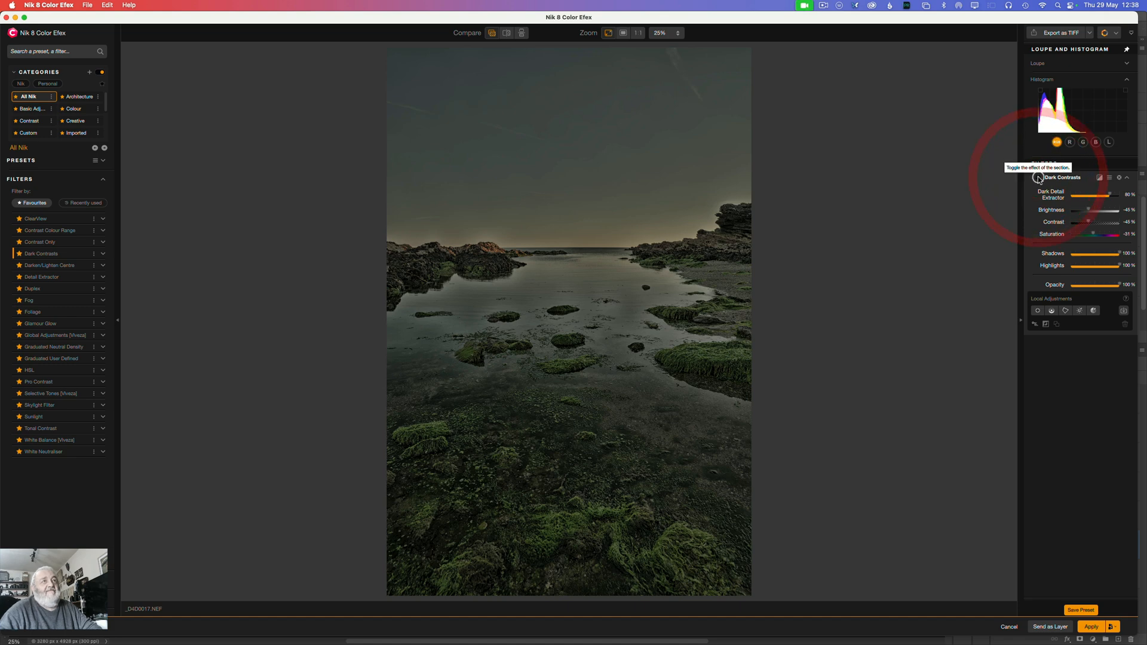
click(1038, 178)
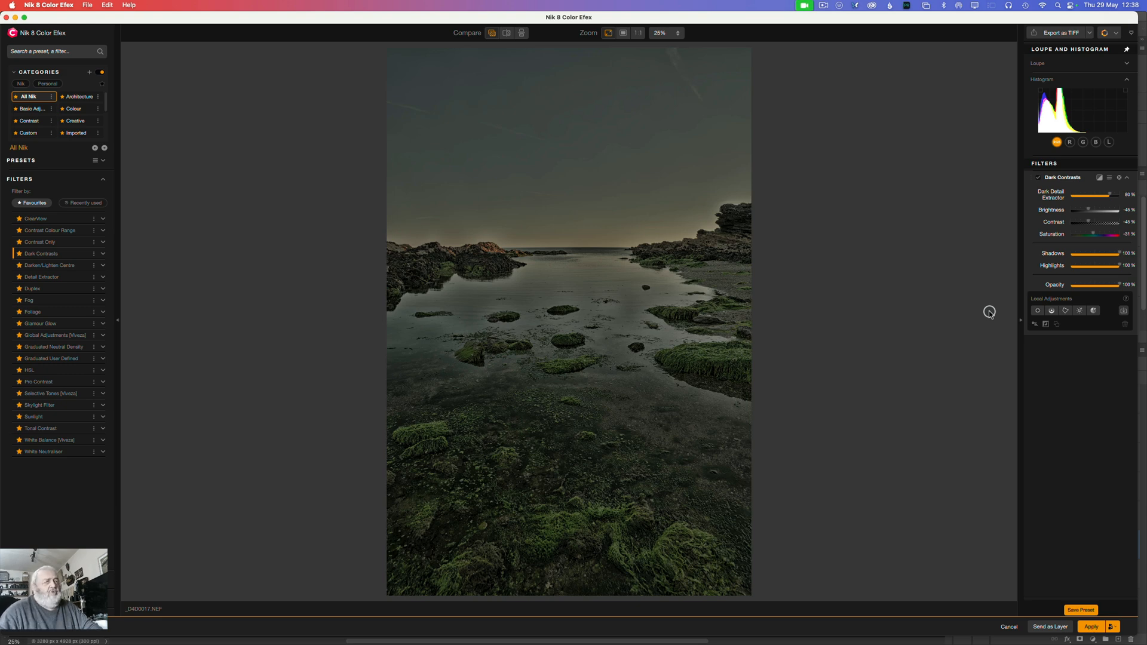
Step: Add an elliptical control point to Dark Contrasts on the water just below the horizon's centre and show its mask
click(1037, 311)
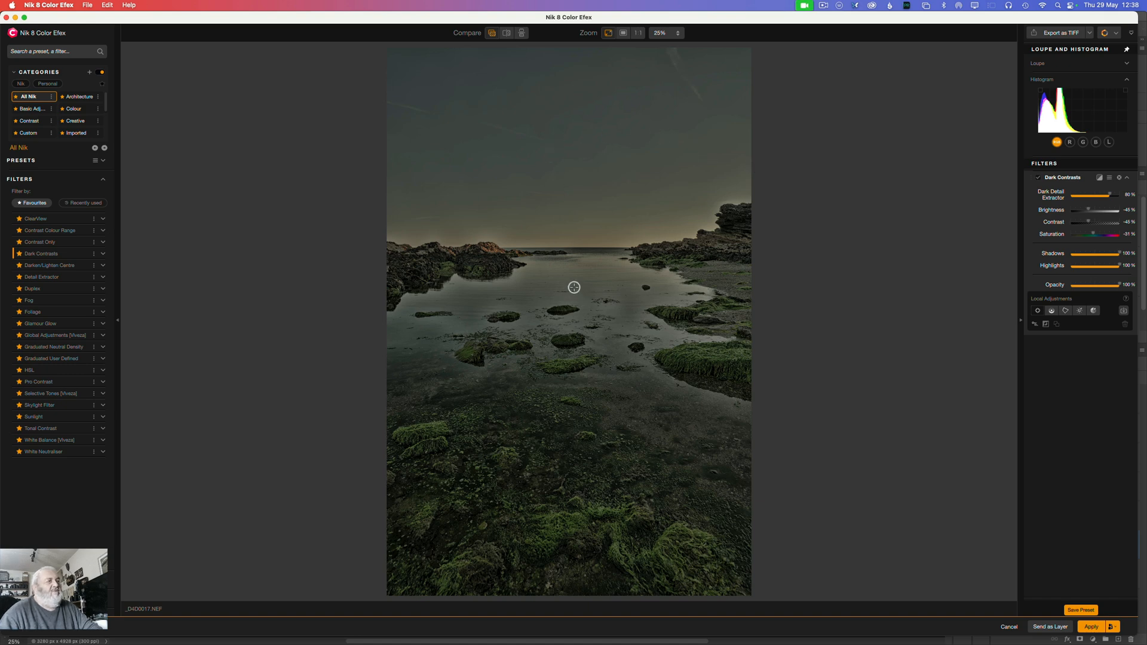
click(584, 278)
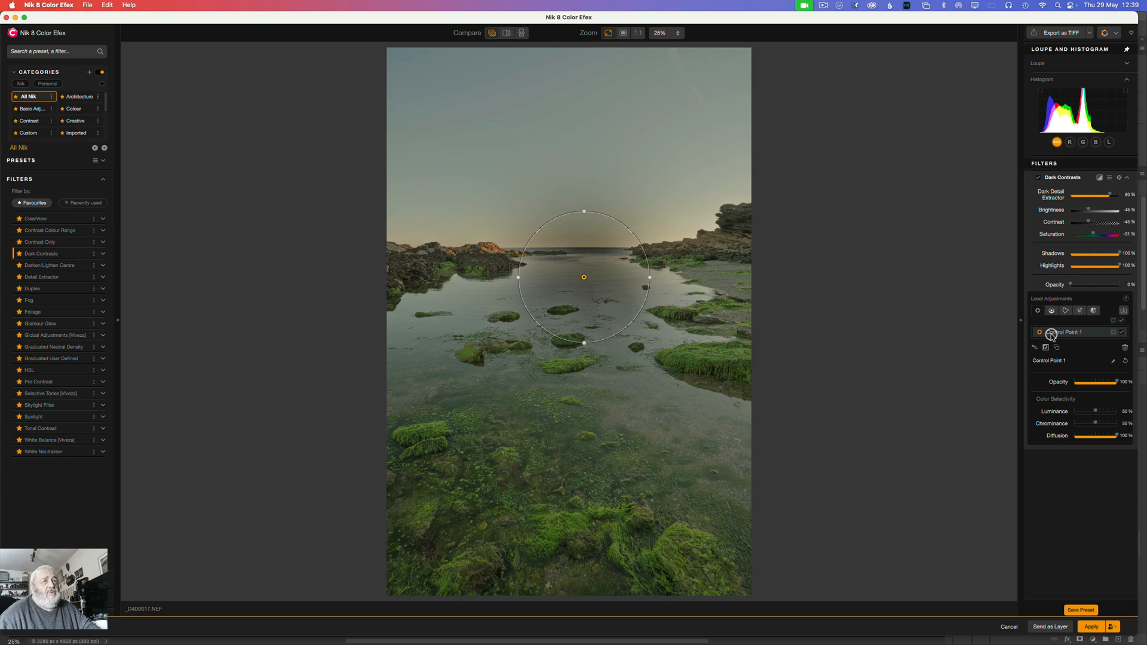
click(1114, 333)
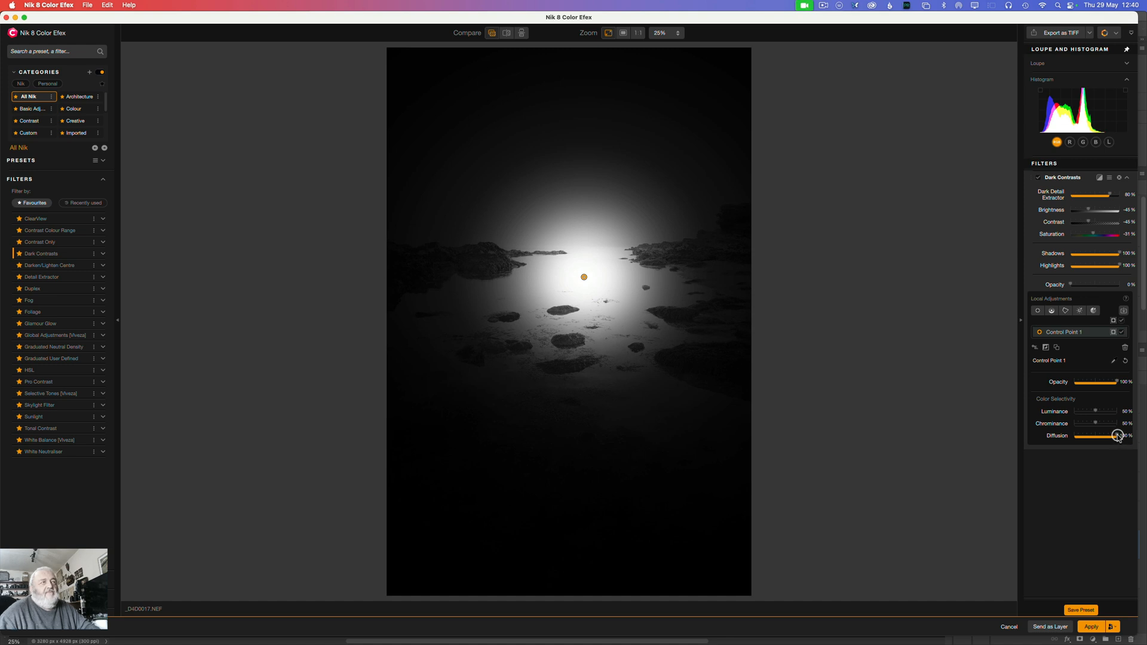
Step: Examine the control point's Diffusion at 100% and compare its on-image sliders switched on and off
mouse_move(1117, 435)
mouse_down()
mouse_move(1053, 425)
mouse_move(1135, 437)
mouse_up()
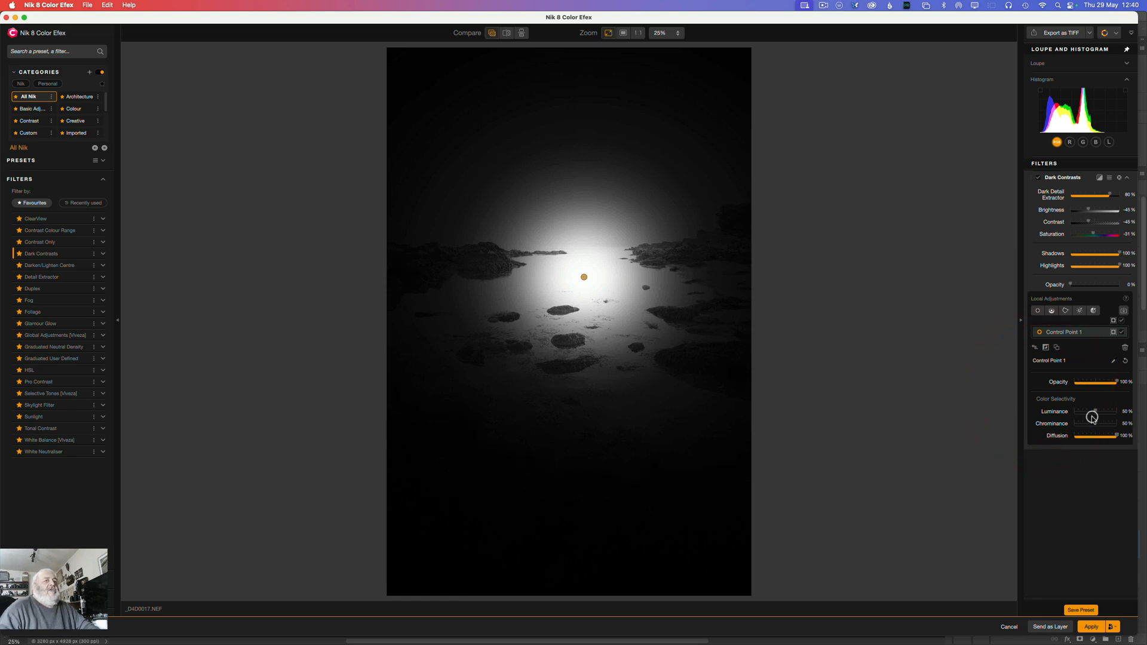
click(1034, 348)
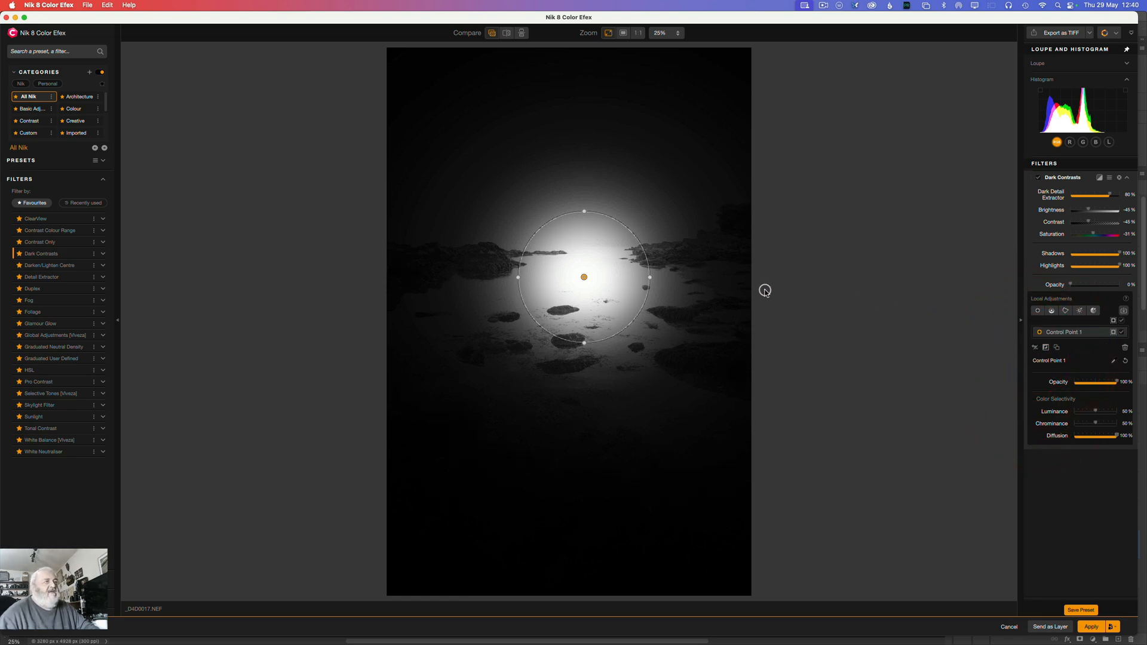
click(1034, 347)
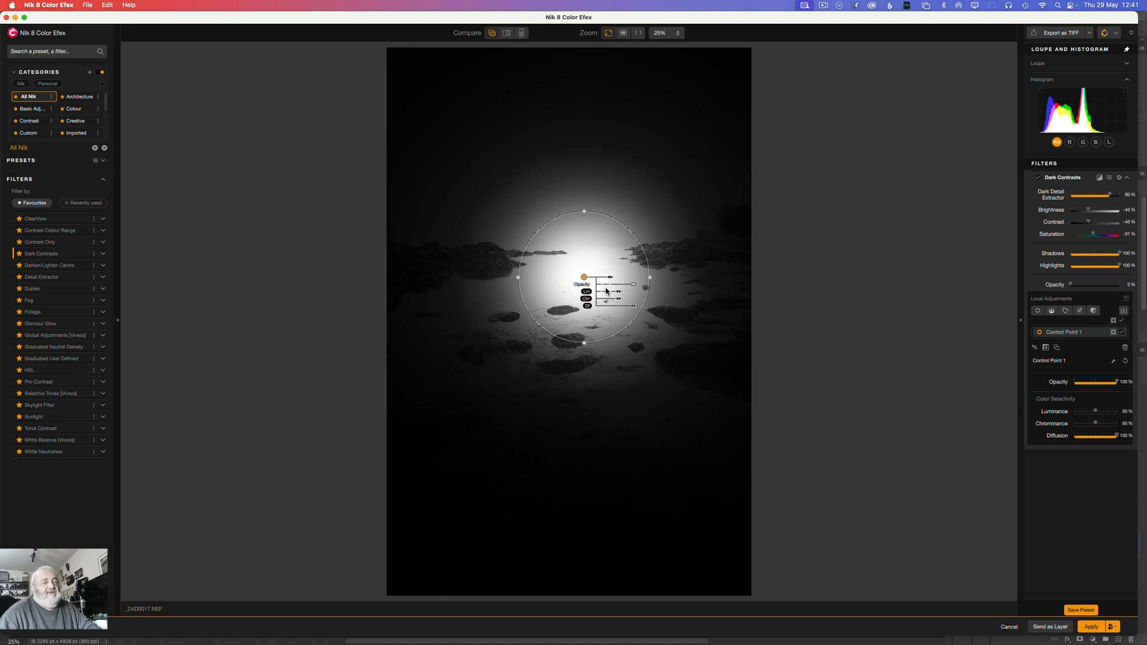
click(1035, 348)
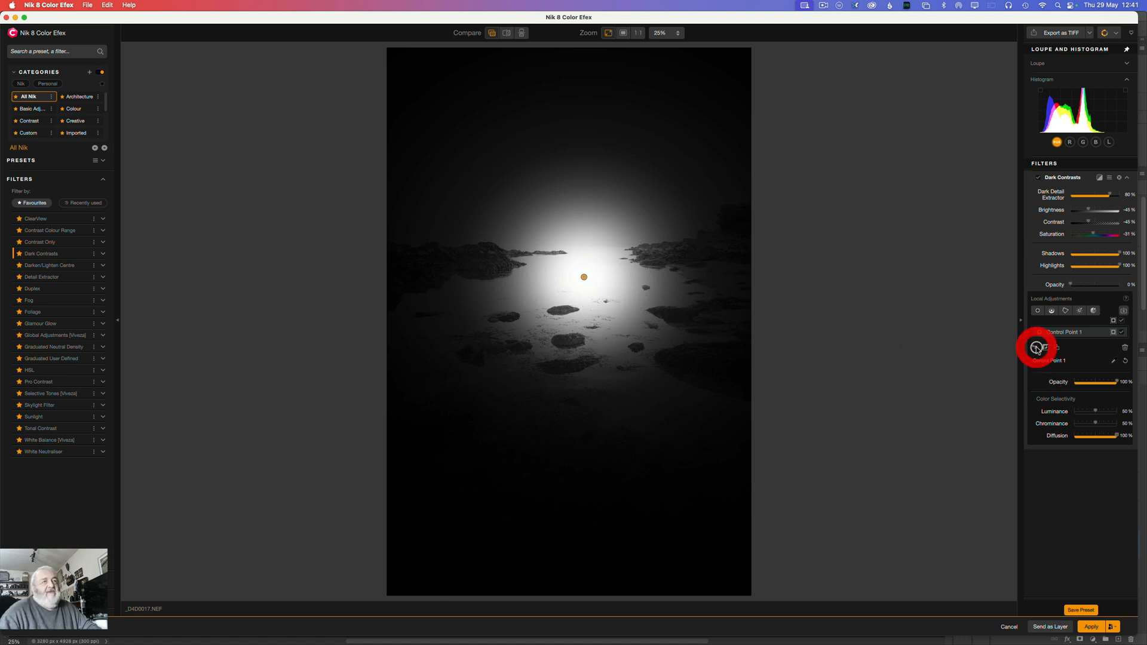
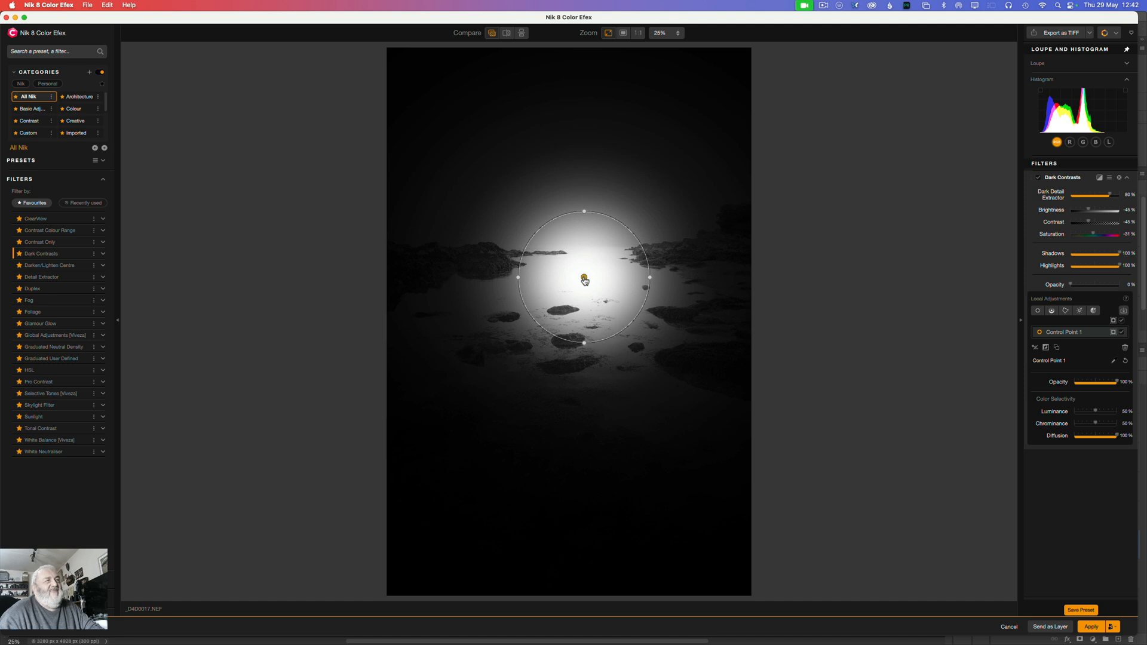
Step: Move the control point to the sky just above the horizon's centre, and enlarge and rotate its shape into a long diagonal ellipse
drag(584, 279, 664, 264)
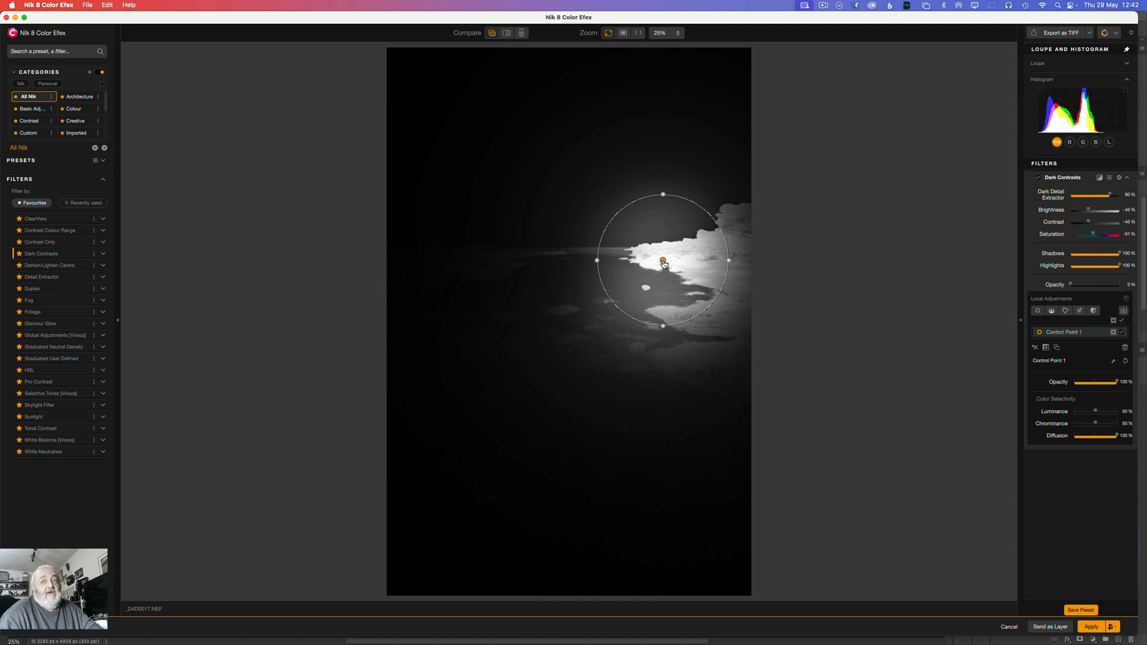
drag(663, 263, 588, 224)
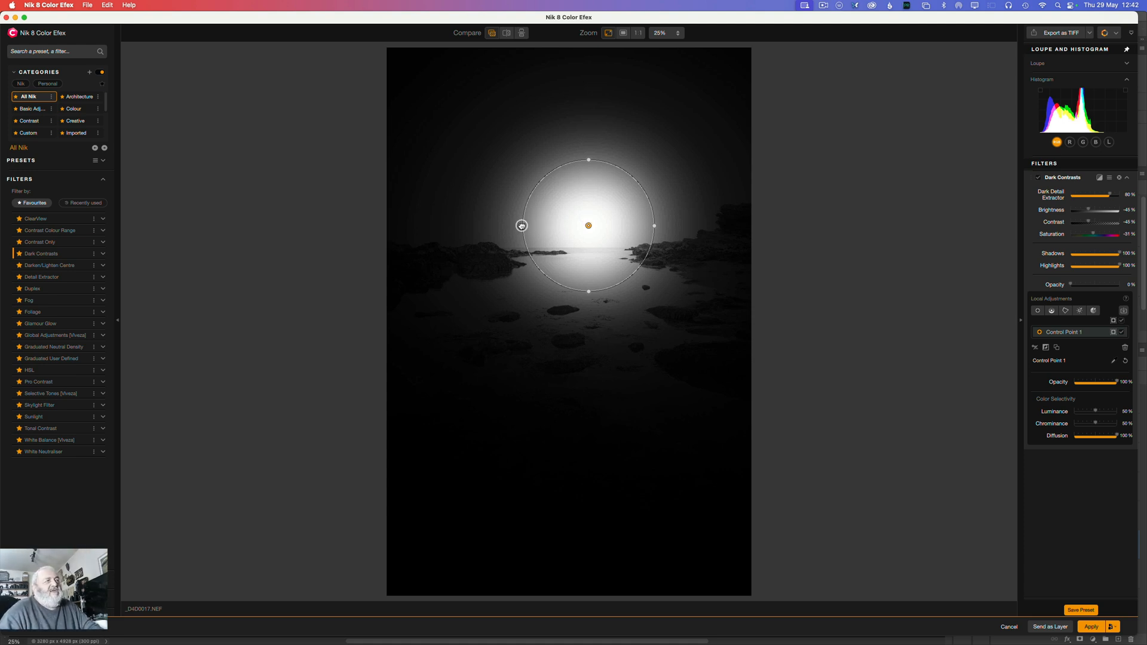
mouse_move(522, 225)
mouse_down()
mouse_move(336, 212)
mouse_move(504, 218)
mouse_up()
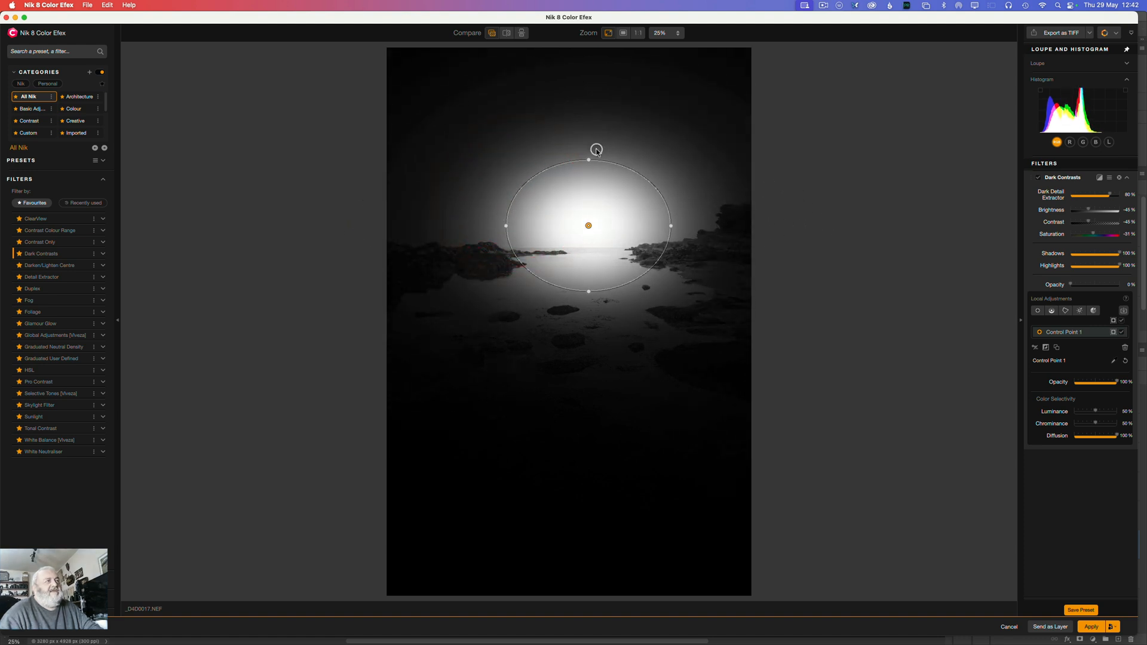
drag(587, 159, 577, 138)
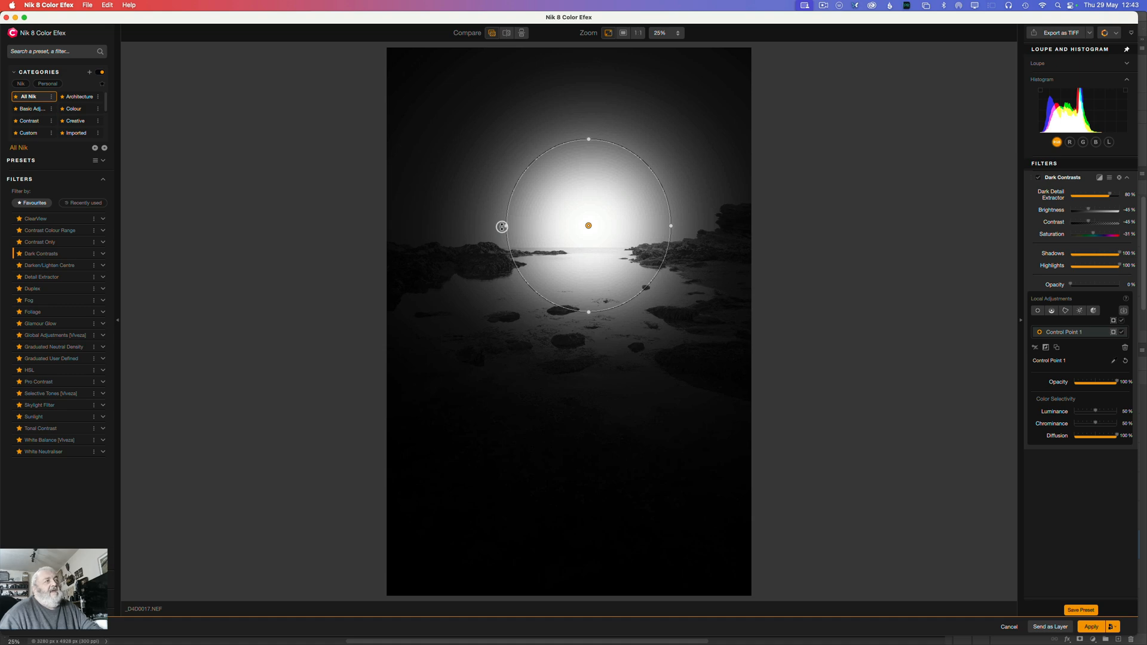
drag(501, 226, 525, 274)
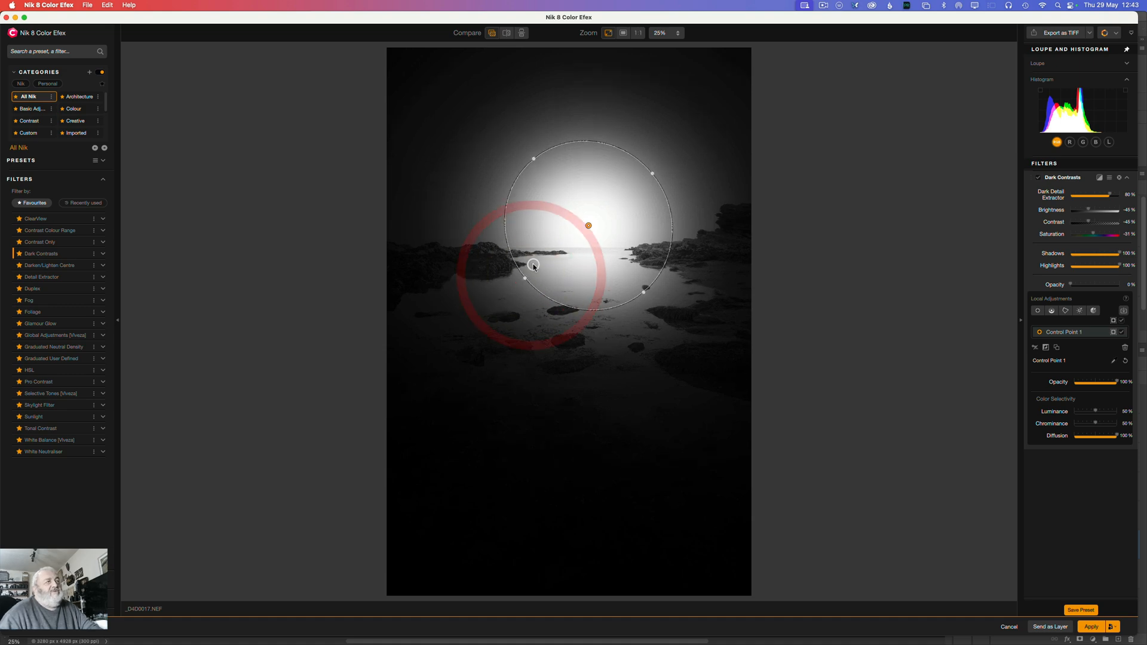
drag(532, 156, 440, 75)
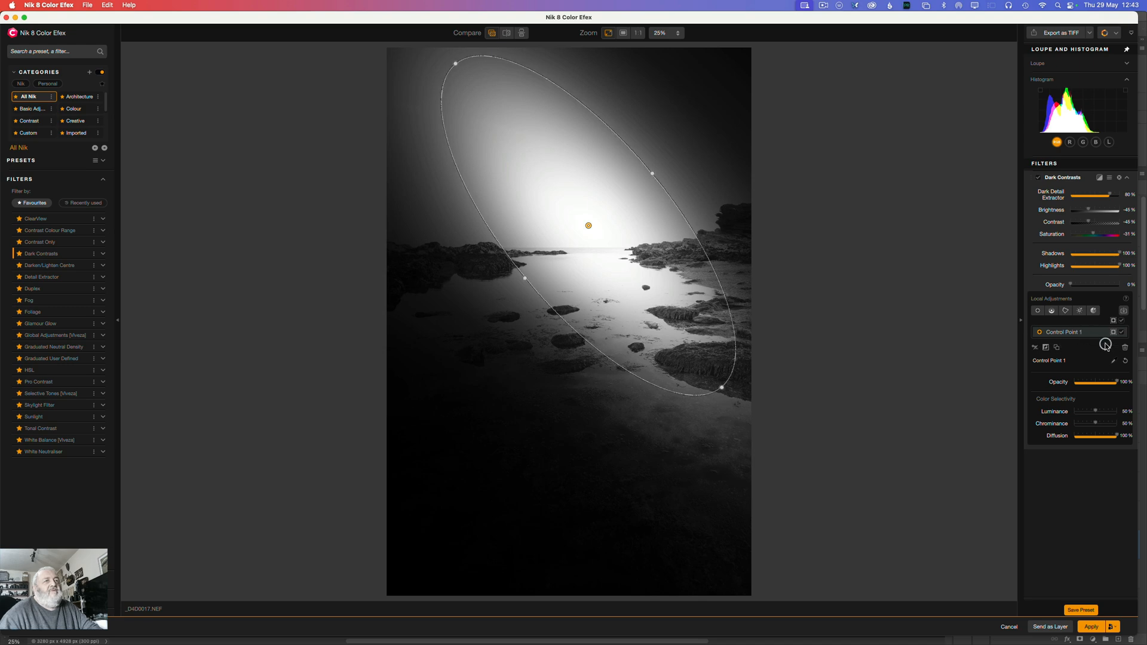
Step: Replace the control point with a new one on the water at the horizon's centre and show its mask
click(1125, 348)
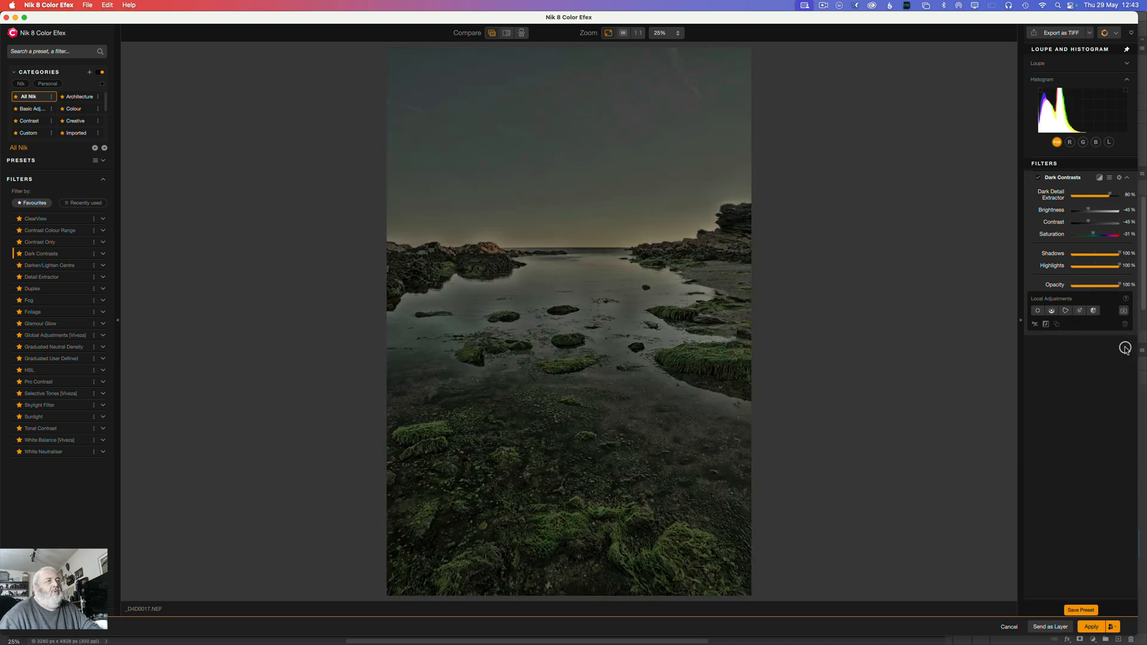
click(1038, 311)
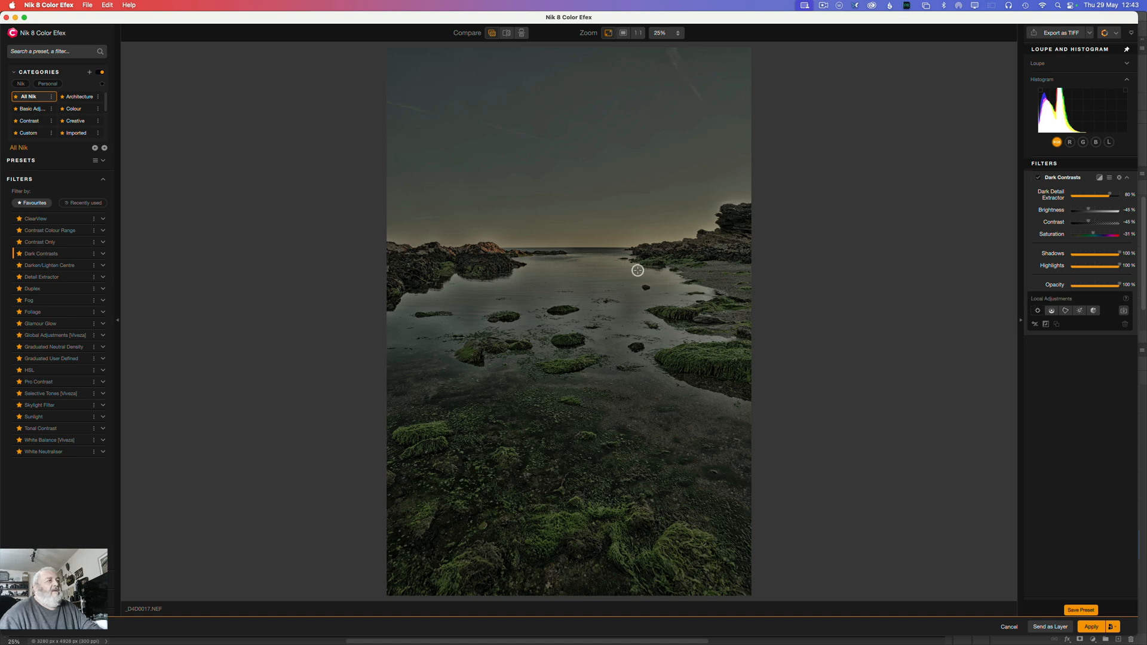
click(583, 257)
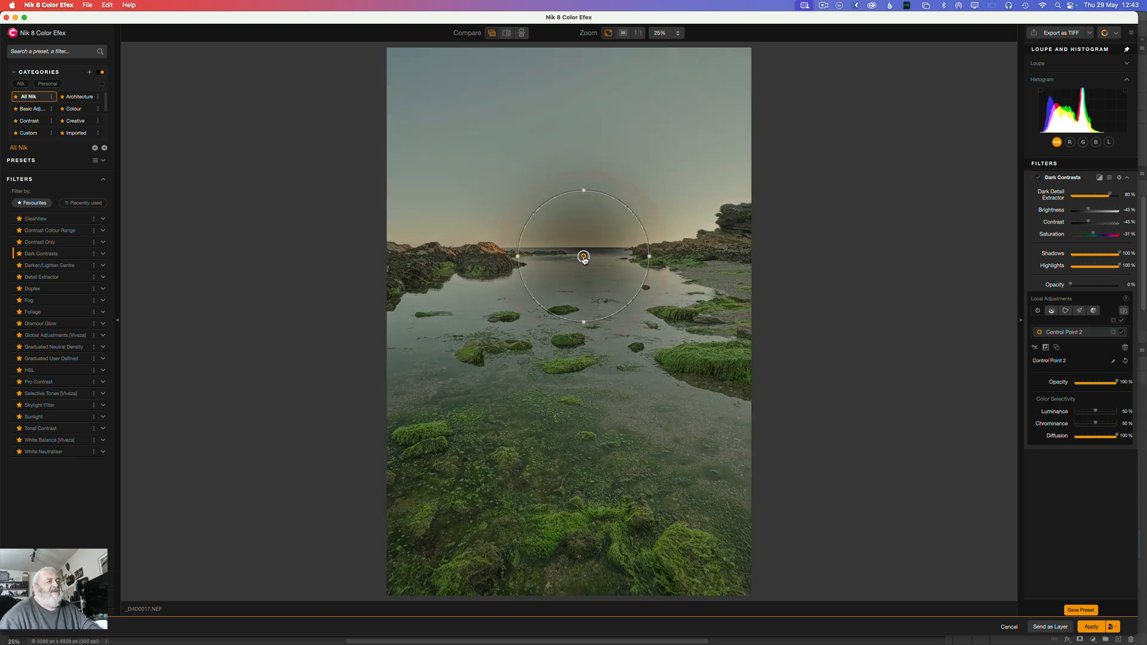
click(1112, 332)
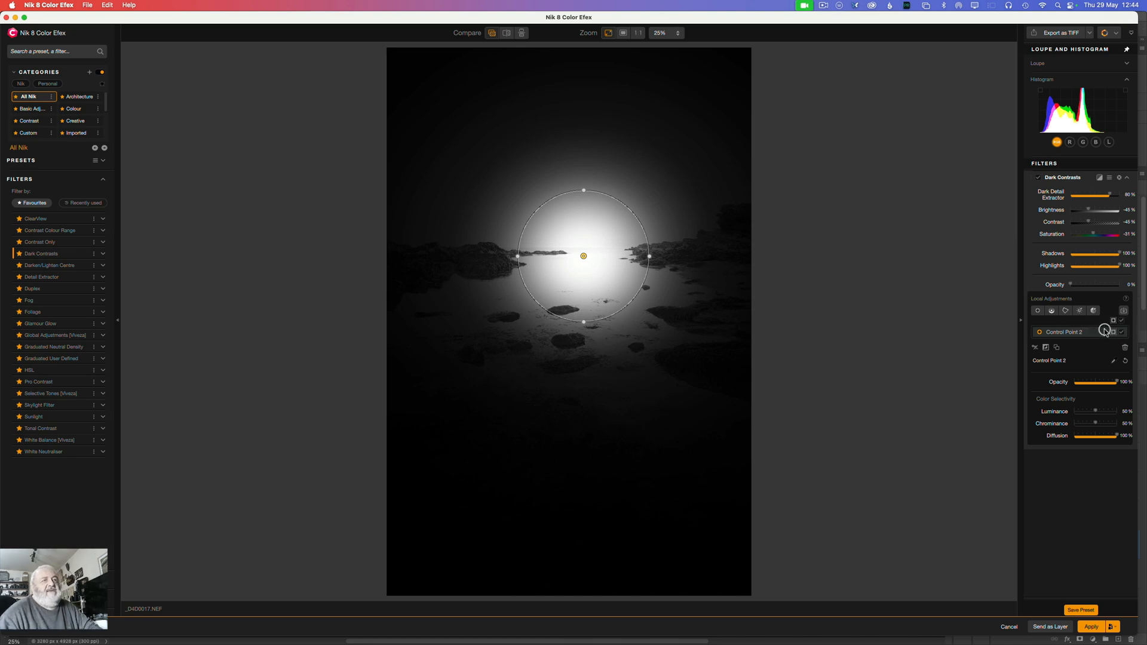
Step: Try a neutral control point at 0% opacity on the water near the right-hand rocks, toggling its effect before deleting it
click(1037, 310)
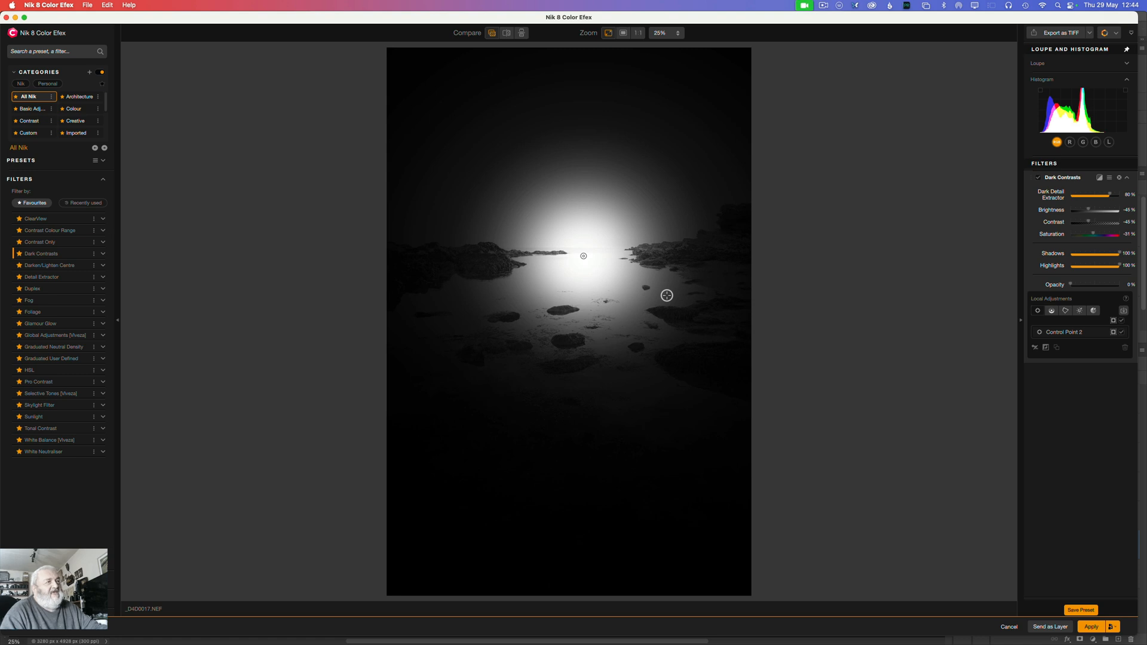
key(alt)
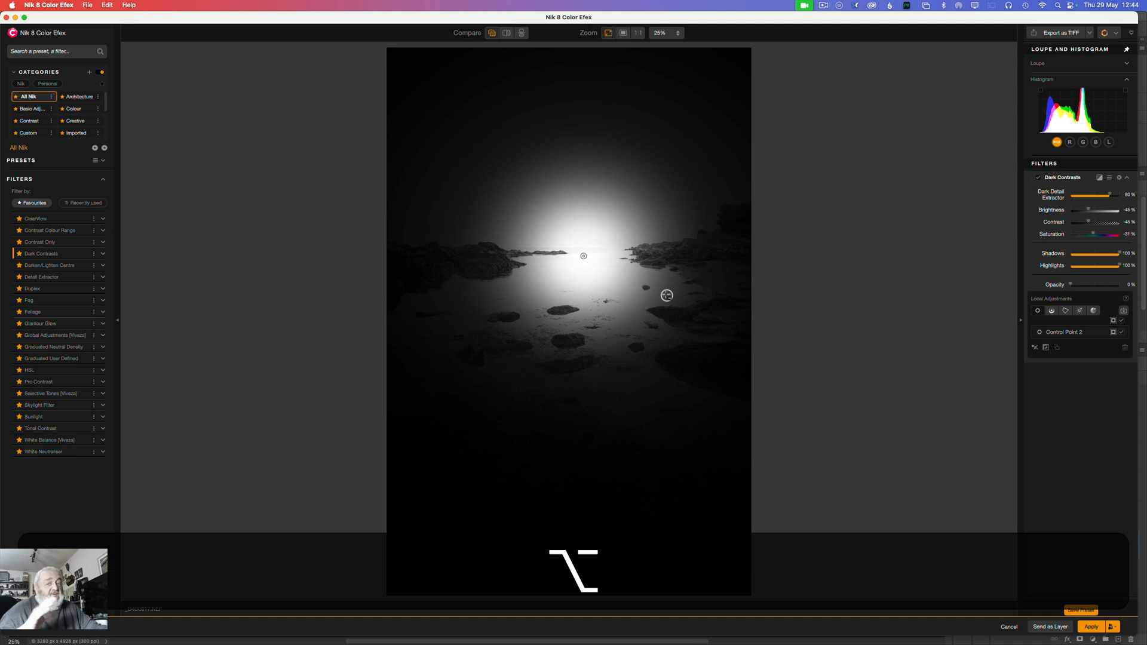
click(666, 295)
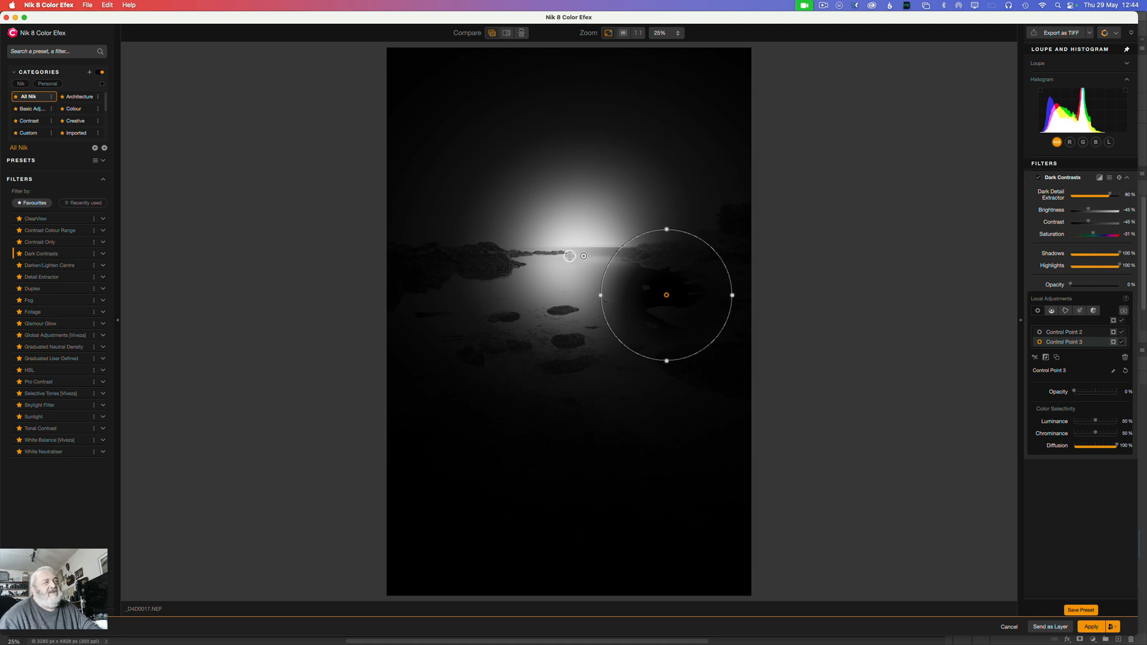
click(1121, 343)
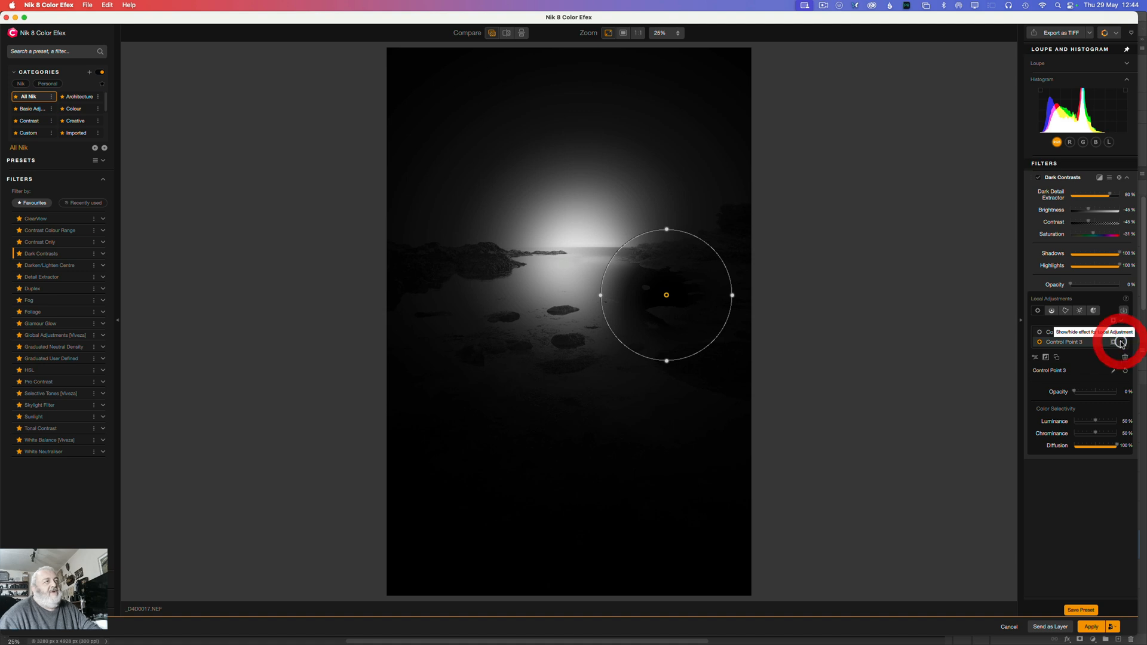
click(1120, 343)
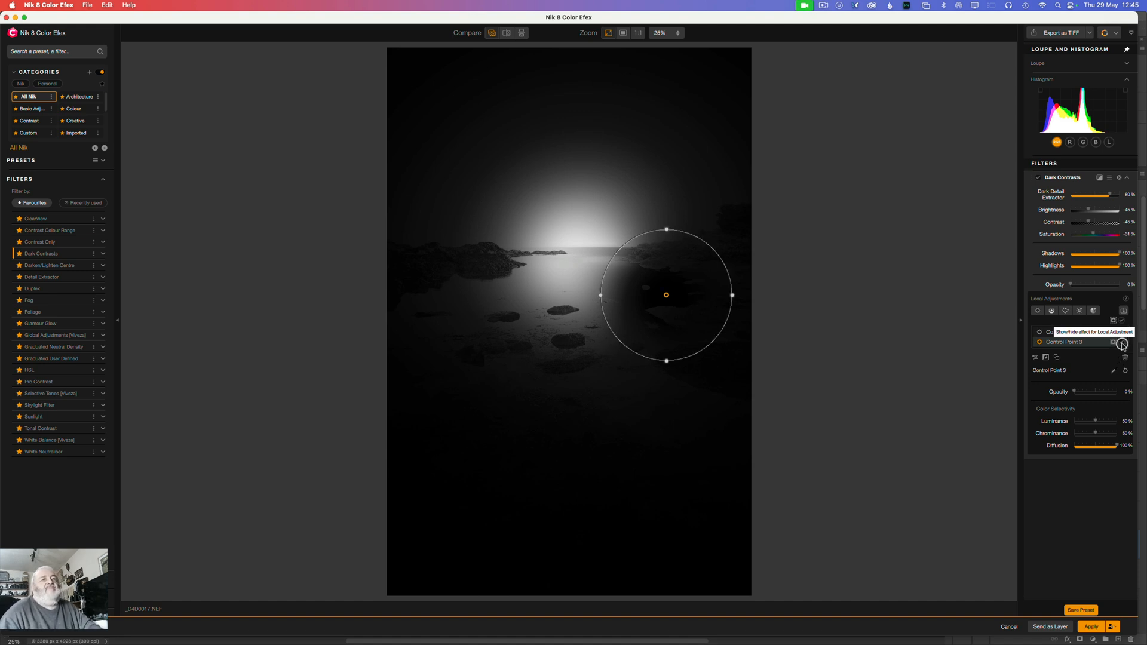
click(1124, 357)
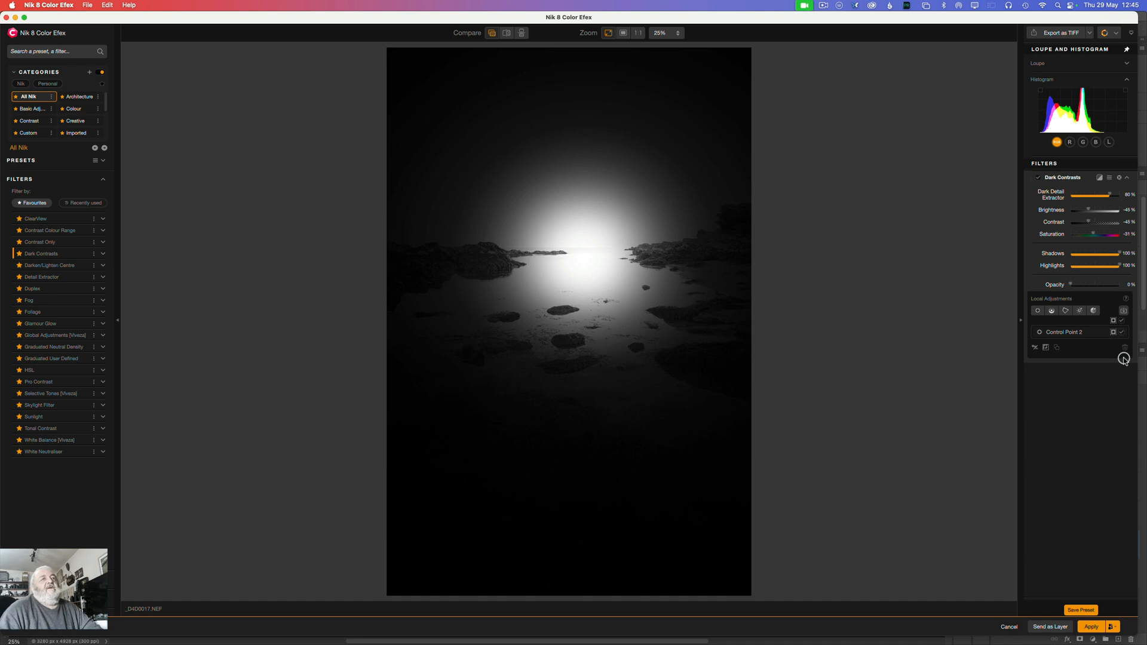
Step: Raise Control Point 2's Luminance to about 65% and Chrominance to 78%, and nudge the point slightly up and left along the horizon
click(1071, 332)
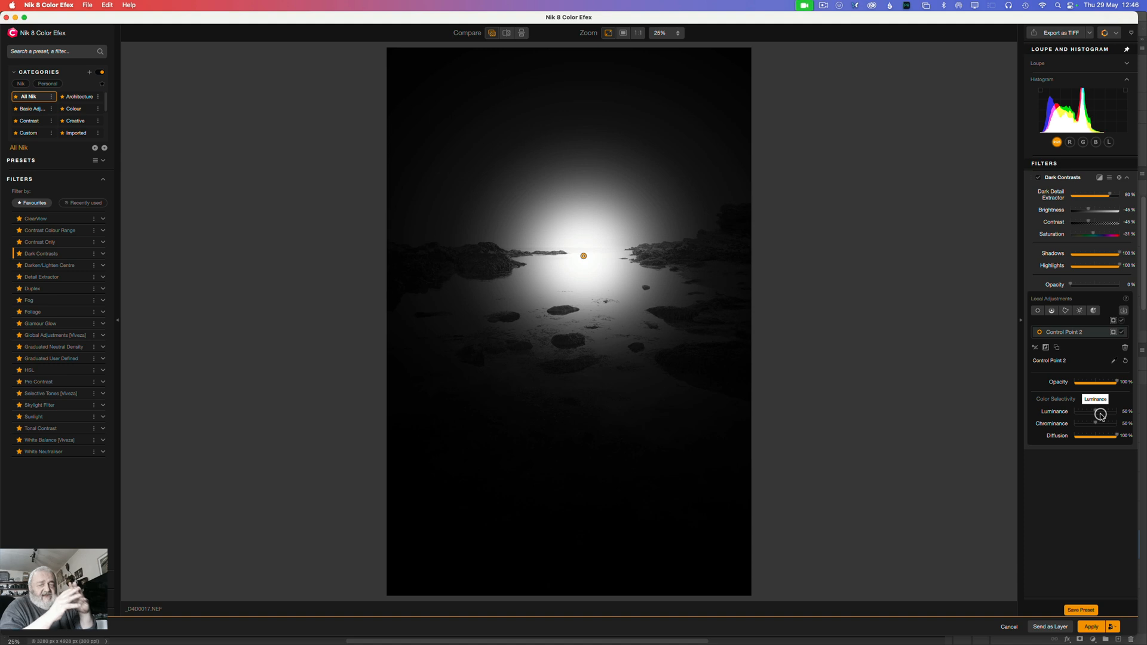
mouse_move(1100, 414)
mouse_down()
mouse_move(1096, 423)
mouse_move(1107, 423)
mouse_up()
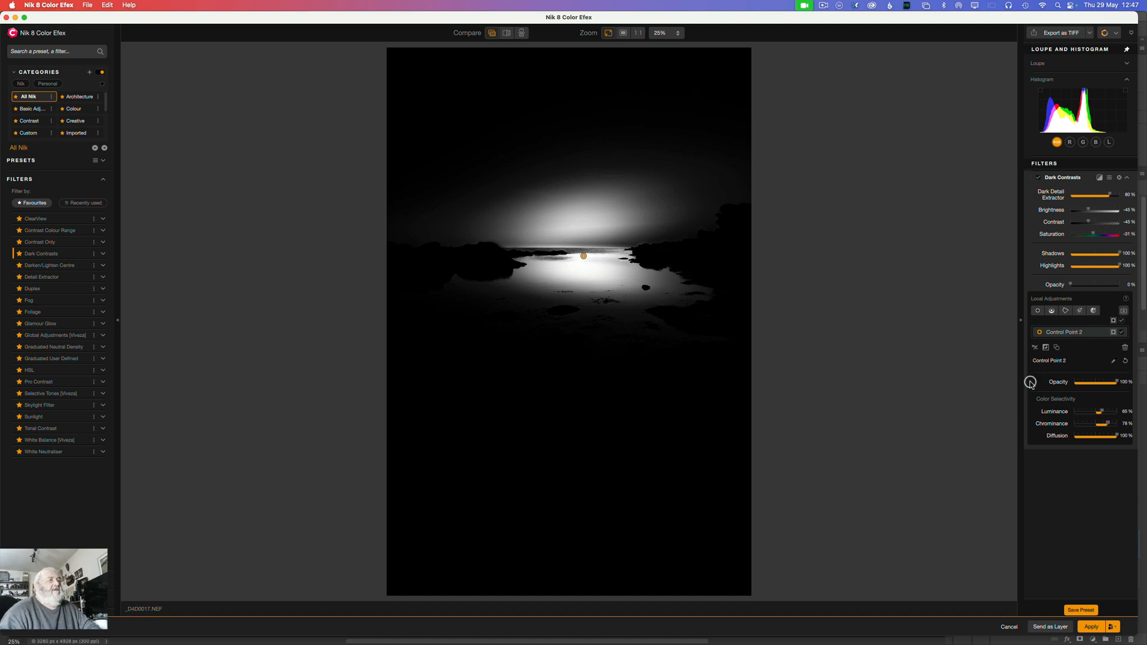
drag(584, 259, 579, 256)
click(579, 254)
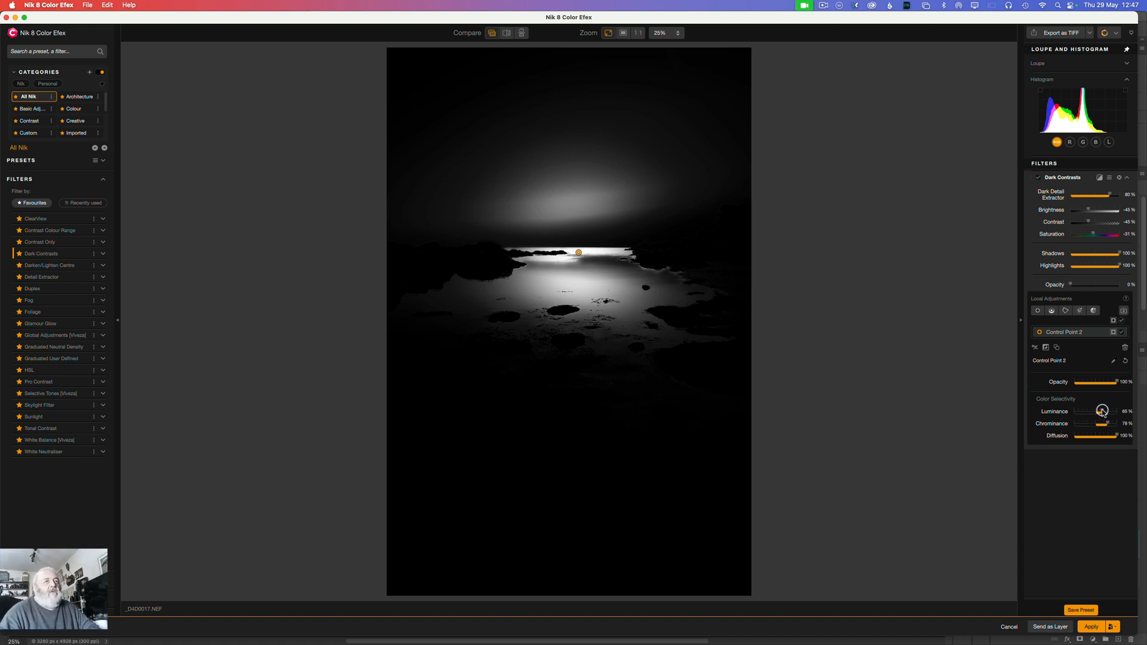
Step: Set Control Point 2's Luminance and Chrominance to 0% and hide its mask
drag(1102, 411, 1044, 410)
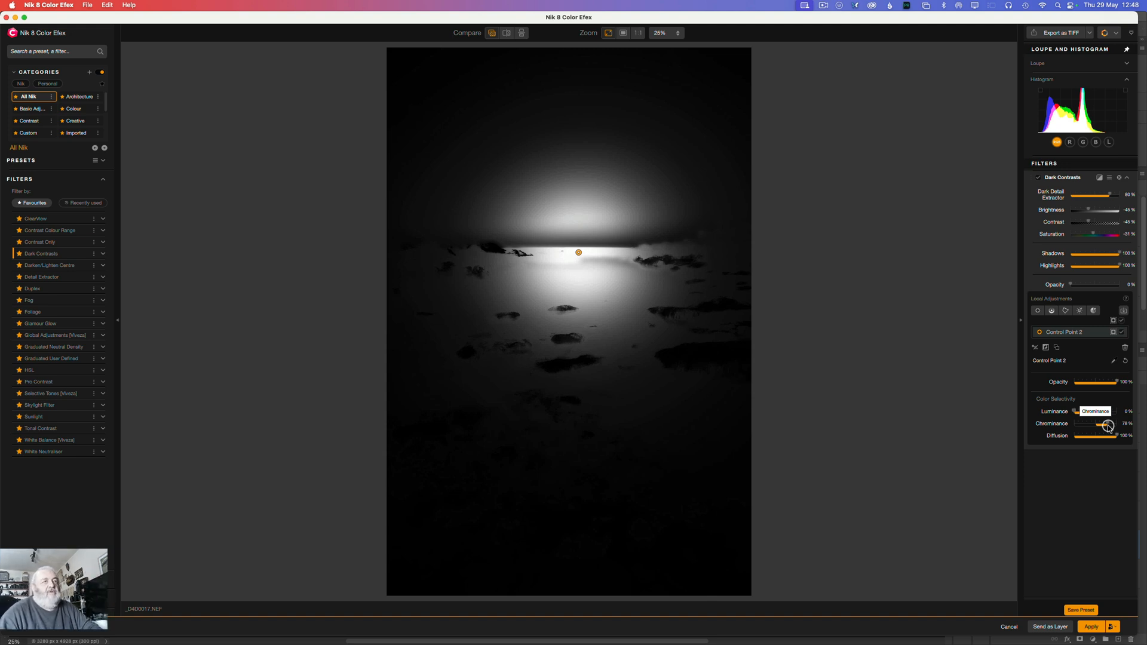
drag(1108, 425, 1045, 418)
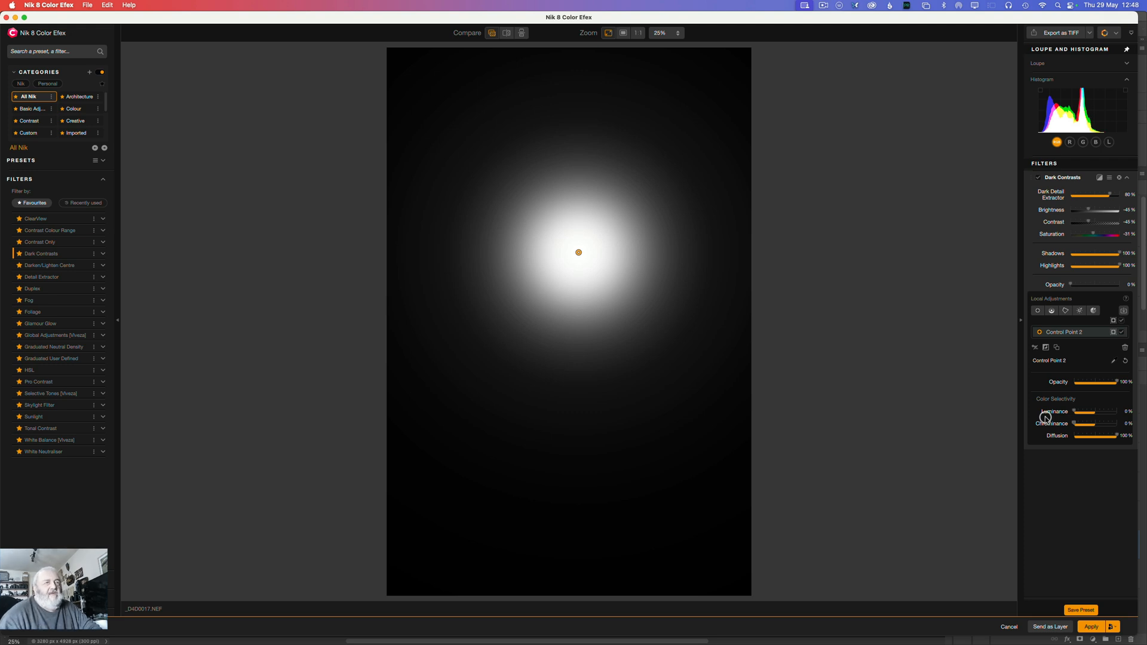
click(1113, 333)
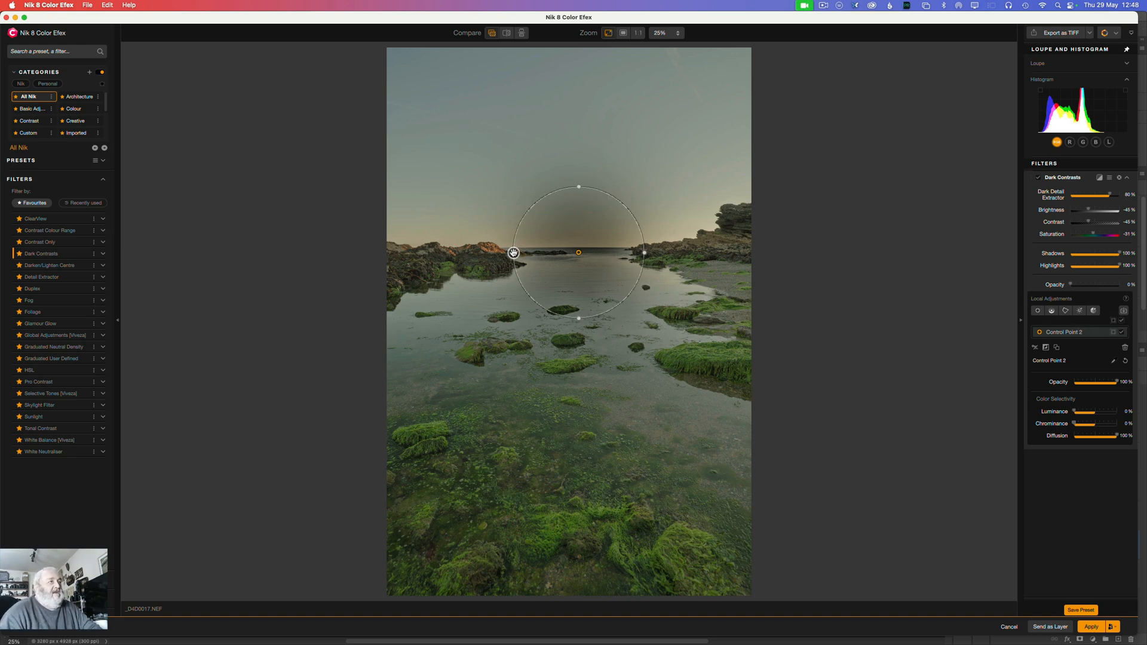
Step: Enlarge Control Point 2 horizontally and vertically into a large circle over the bay and sky, keeping Diffusion at 100%
drag(519, 253, 431, 240)
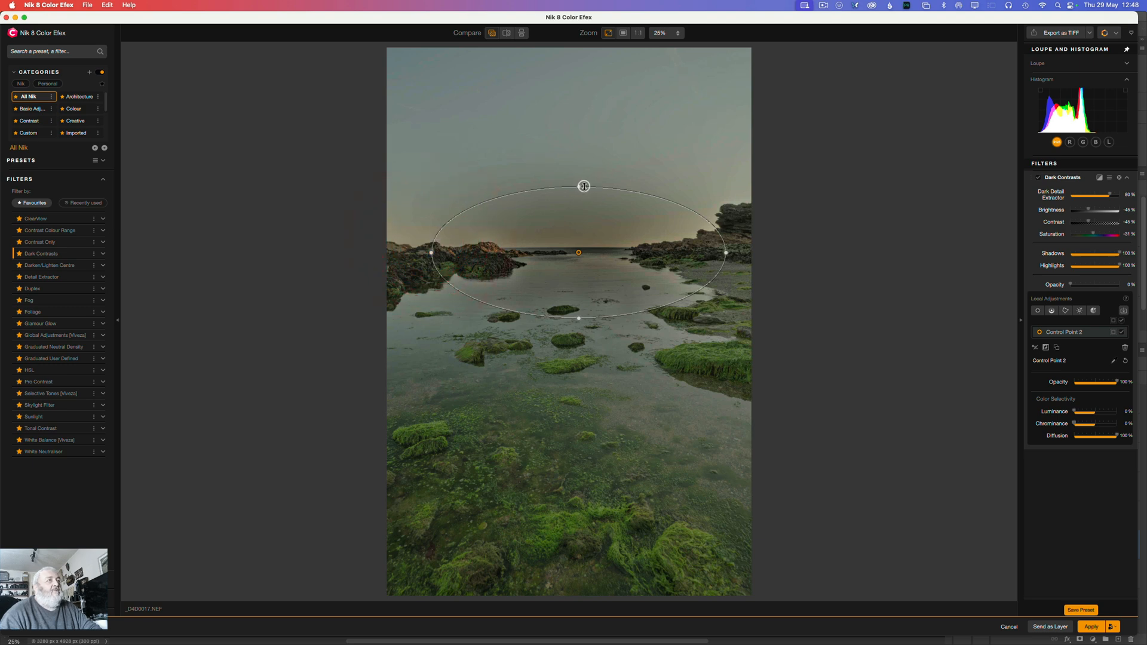
drag(578, 186, 566, 107)
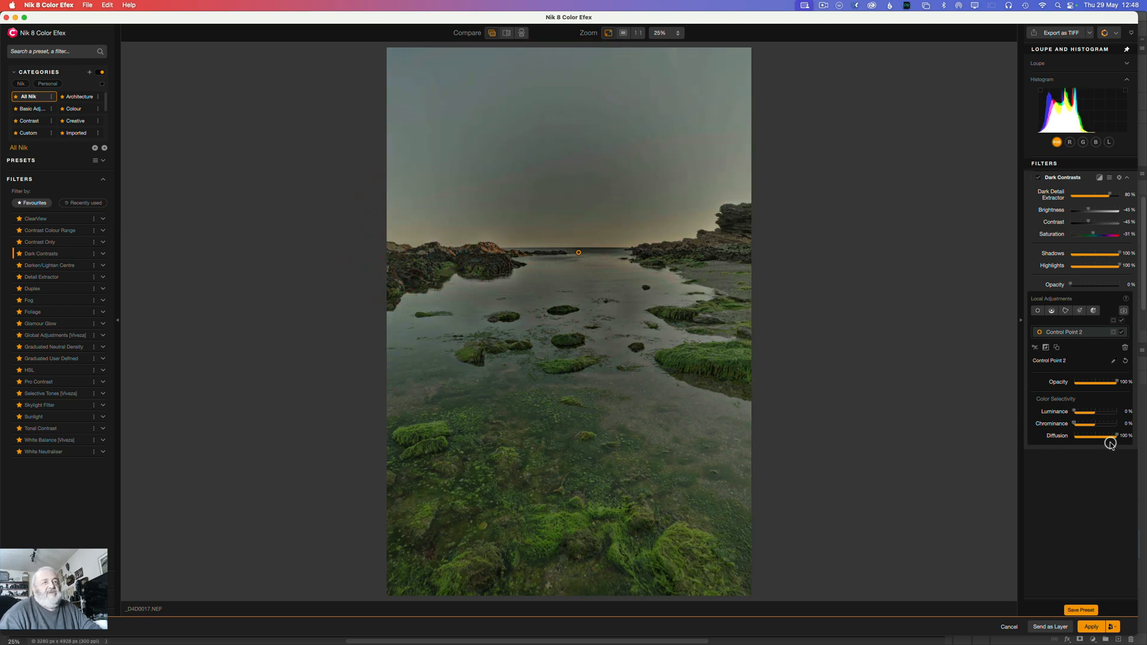
drag(1116, 436, 1126, 460)
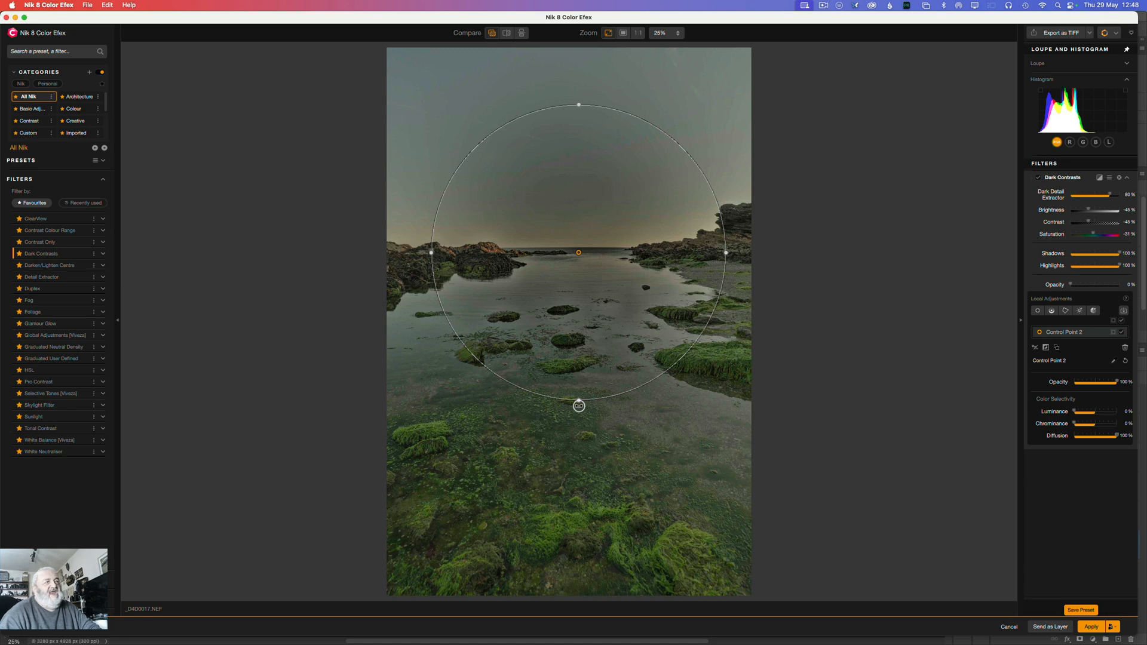
Step: Rotate Control Point 2's outline and narrow it into a tilted ellipse running from the lower-left water to the upper-right sky
drag(579, 406, 620, 402)
click(539, 171)
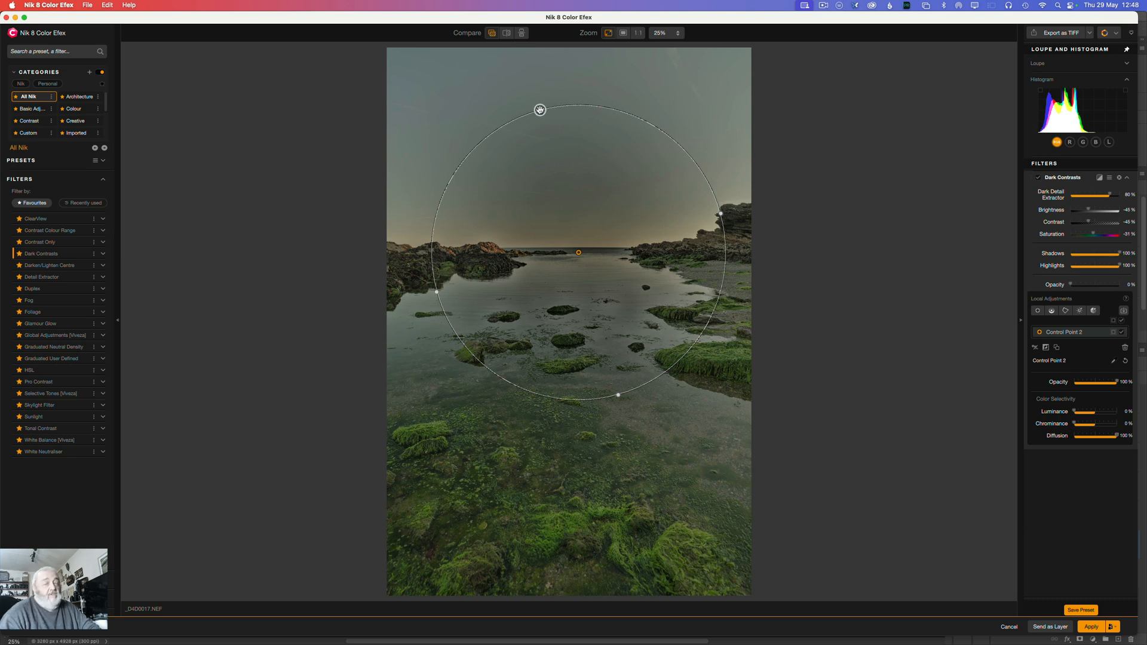
drag(540, 110, 551, 152)
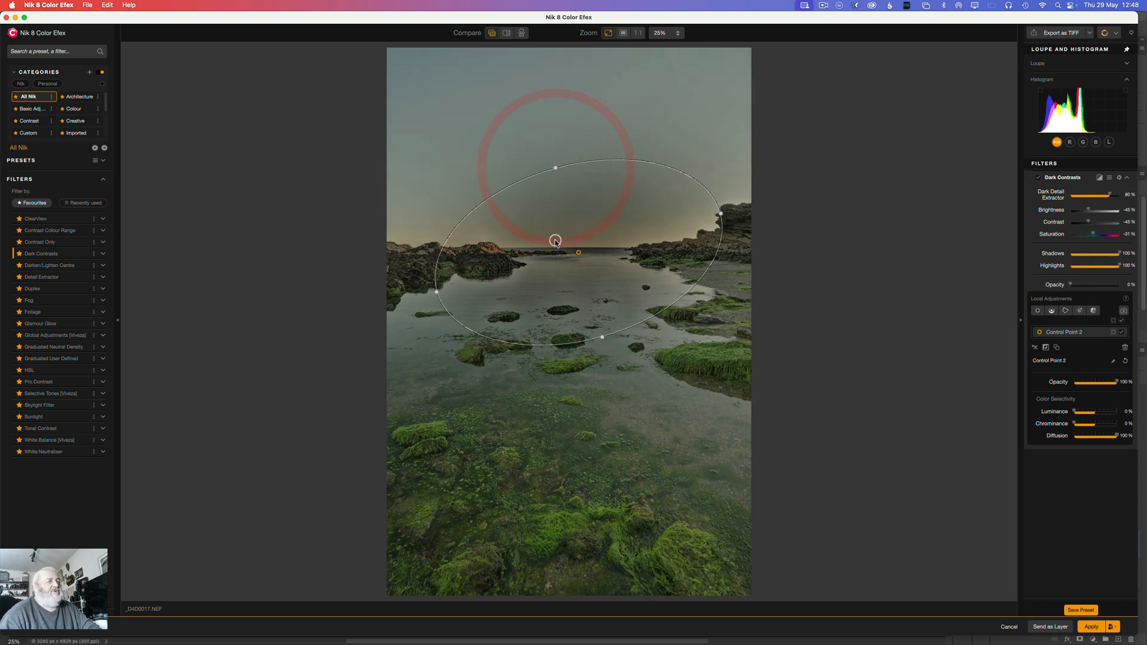
scroll(609, 339, down, 1)
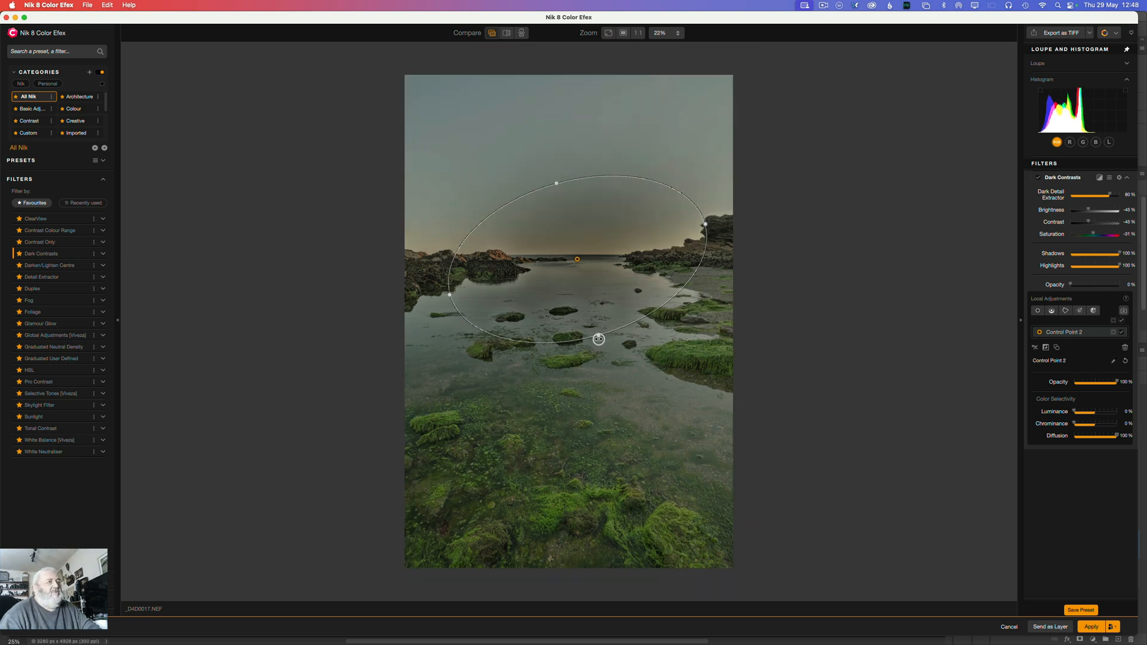
drag(600, 341, 711, 338)
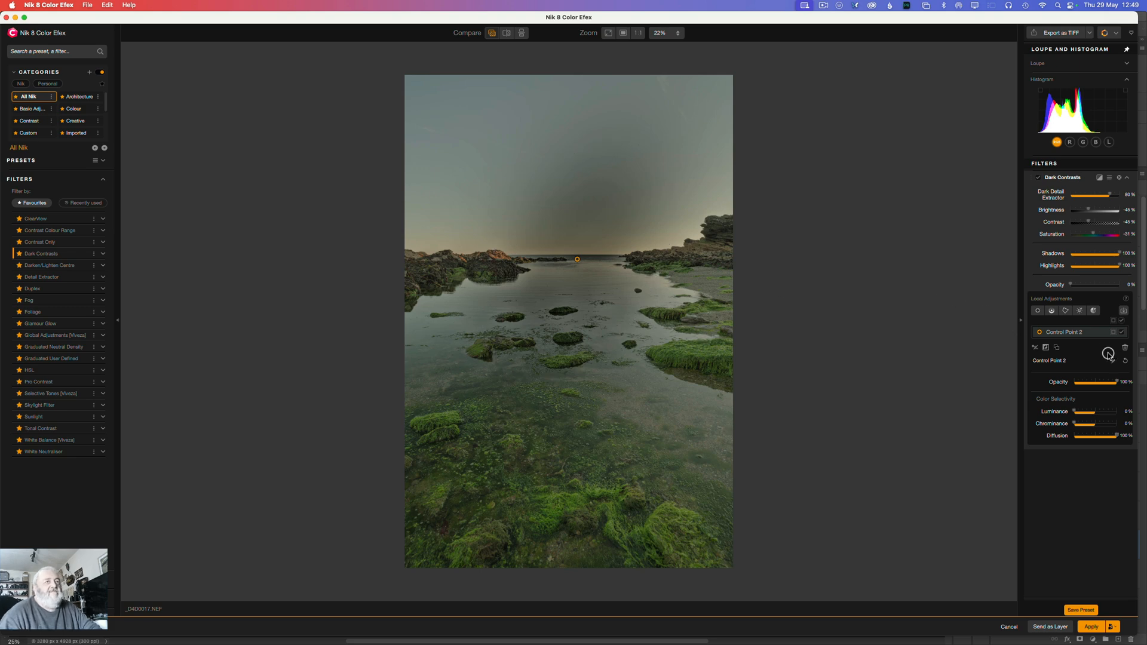
Step: Reselect Control Point 2 and invert it so Dark Contrasts affects the area outside its ellipse
click(1067, 332)
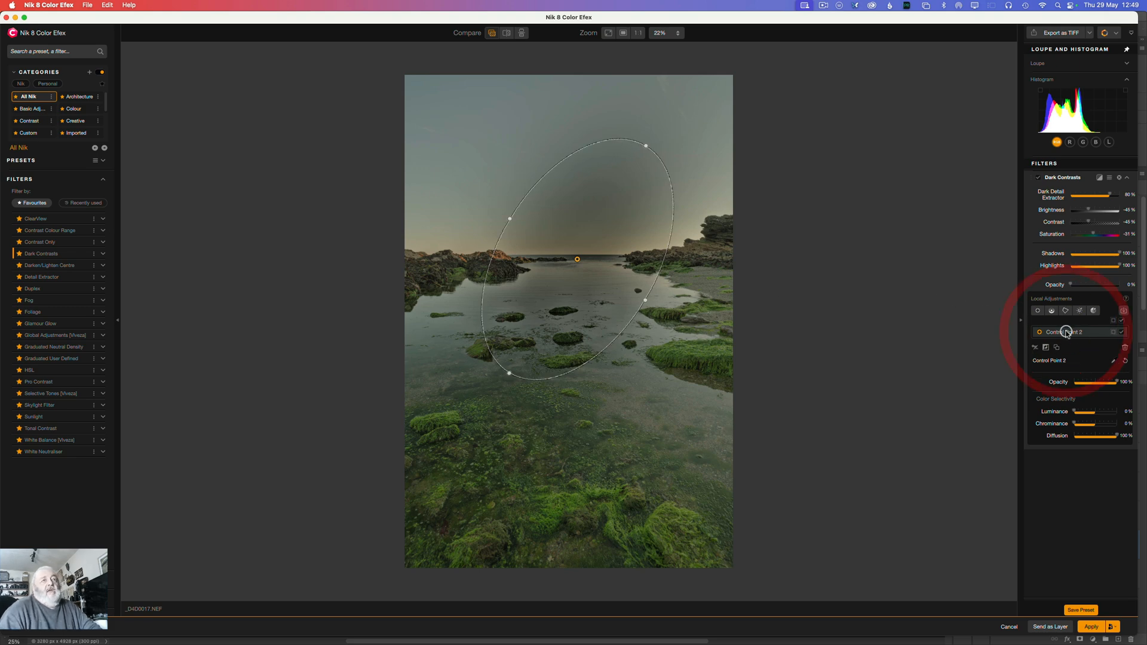
mouse_move(1080, 332)
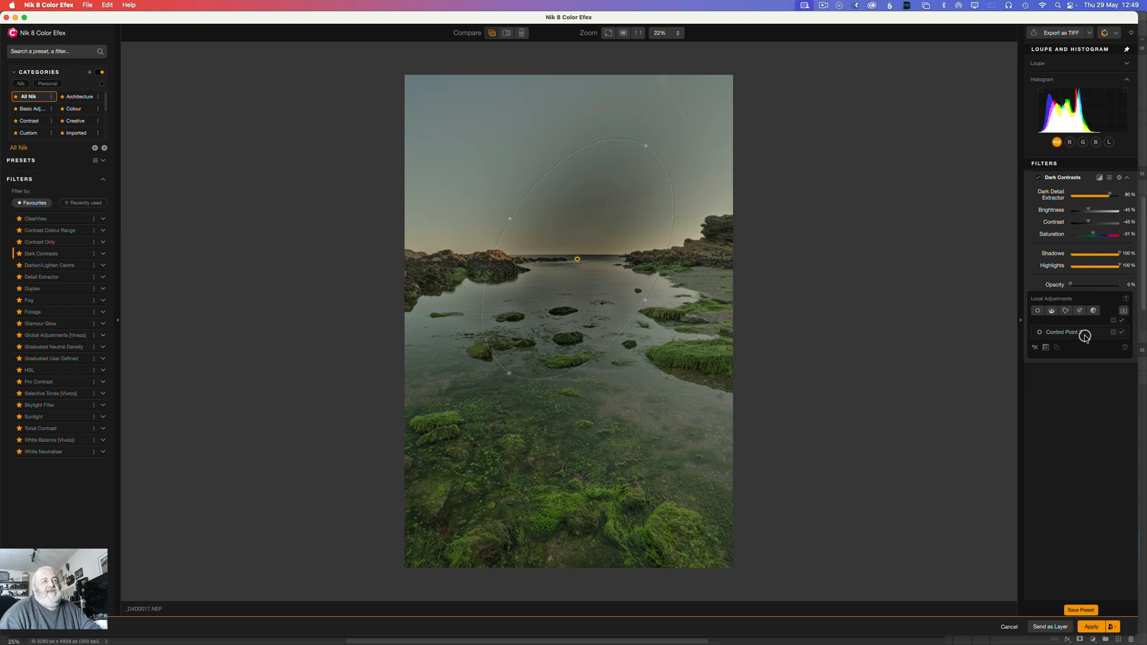
click(1078, 332)
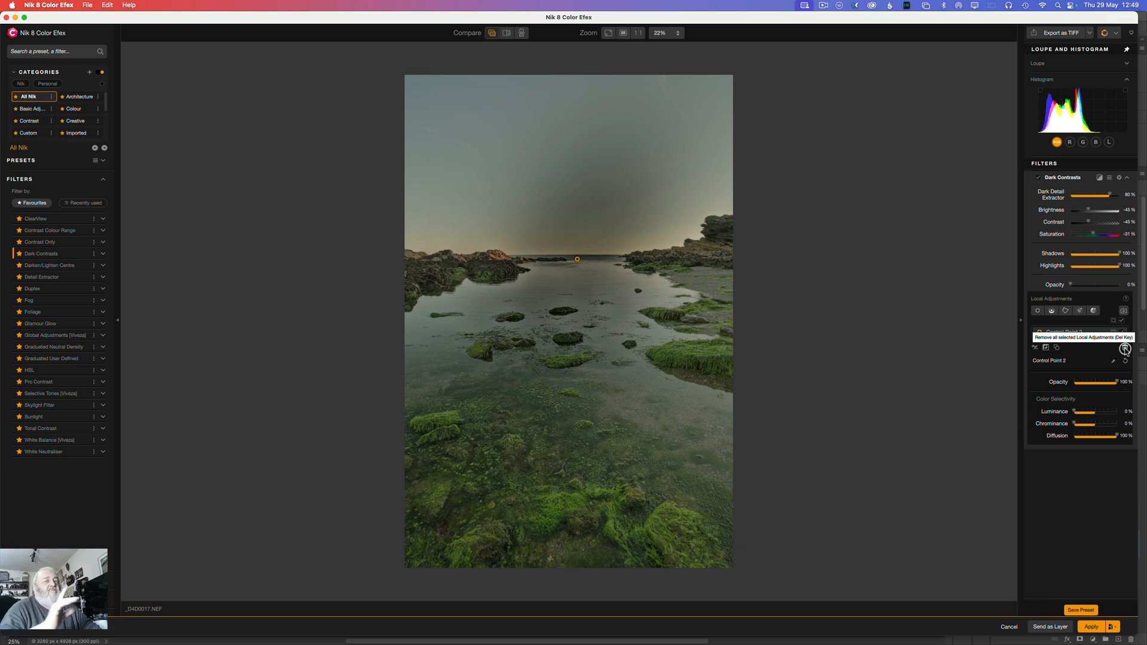
click(1046, 348)
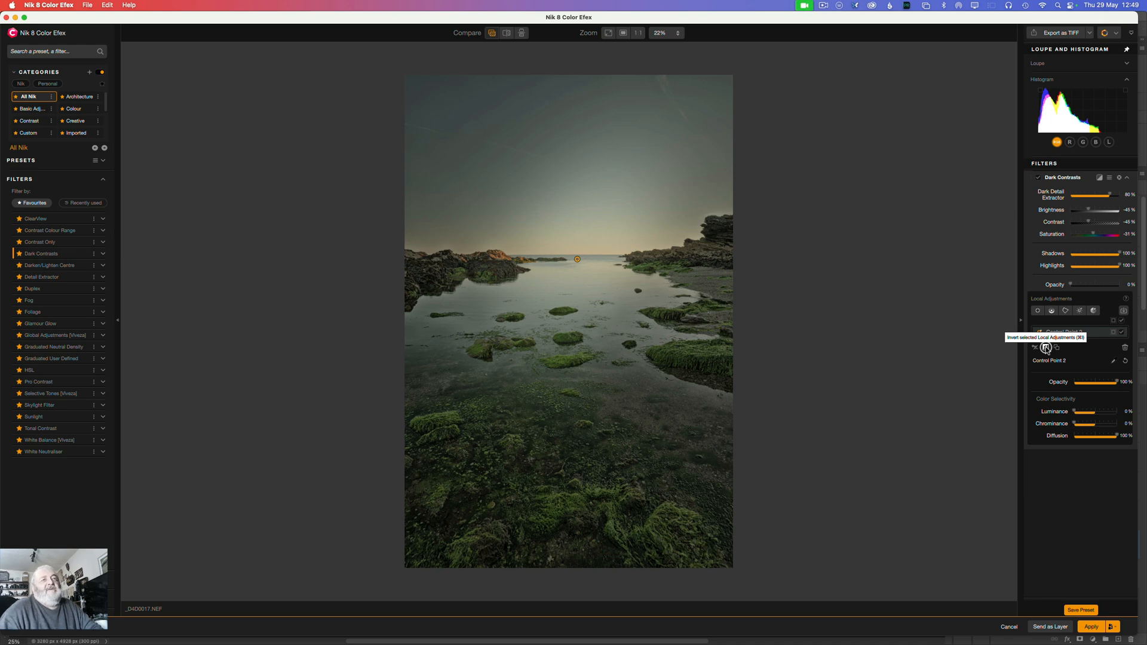
Step: Replace Control Point 2 with an inverted control line just below the horizon, extending its gradient down to the foreground weed
click(1125, 347)
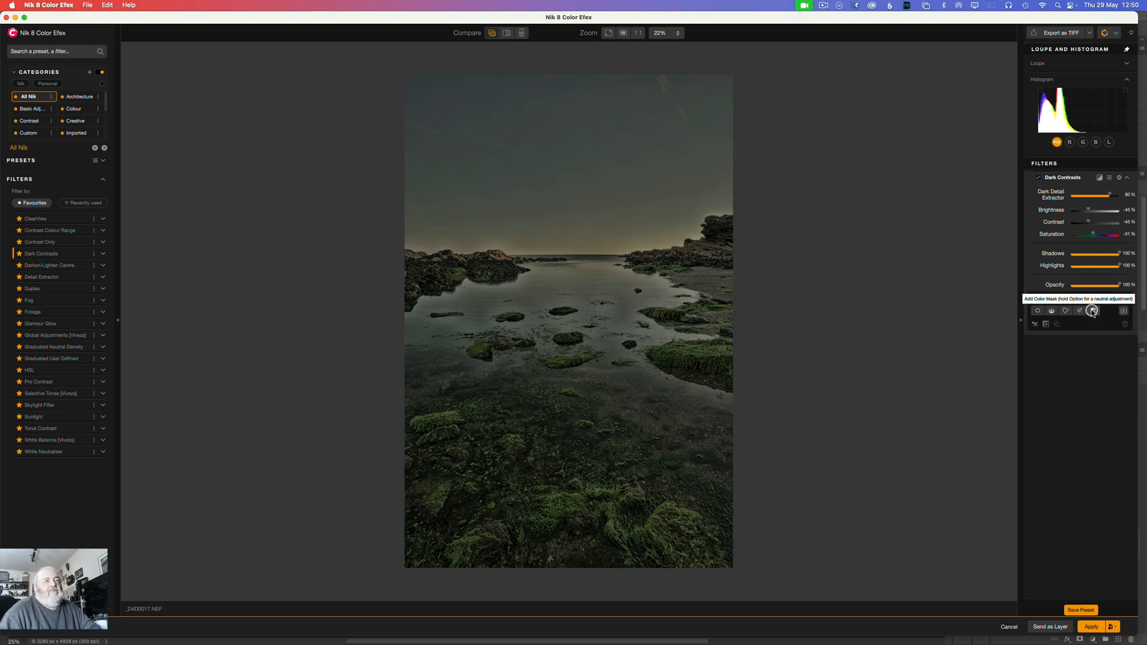
click(1050, 310)
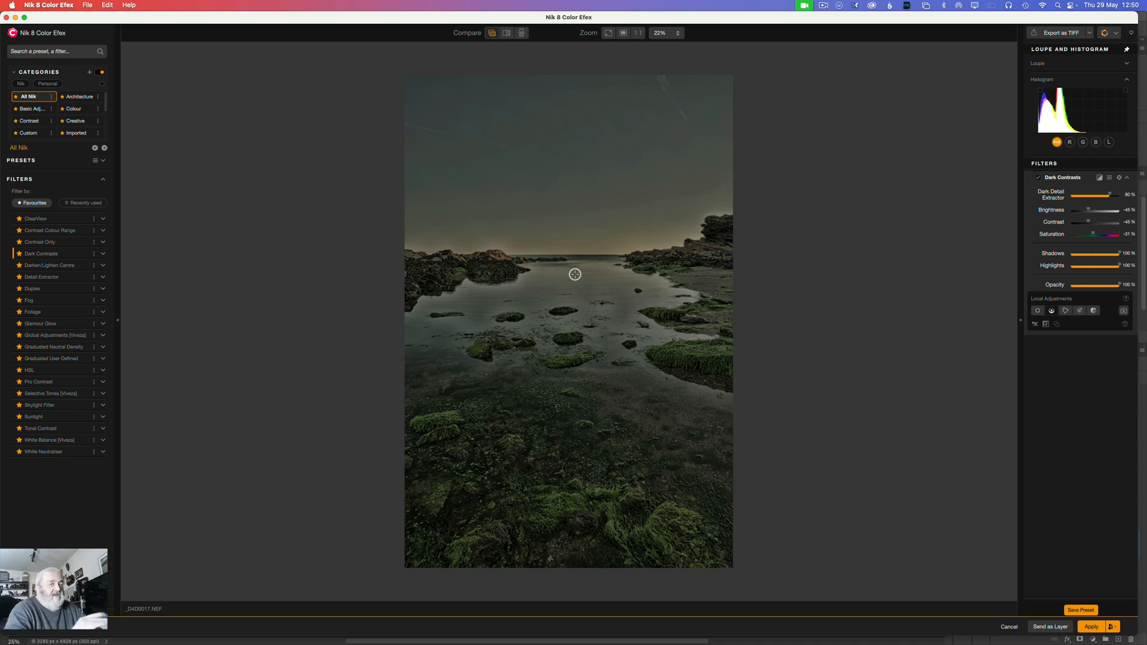
click(574, 274)
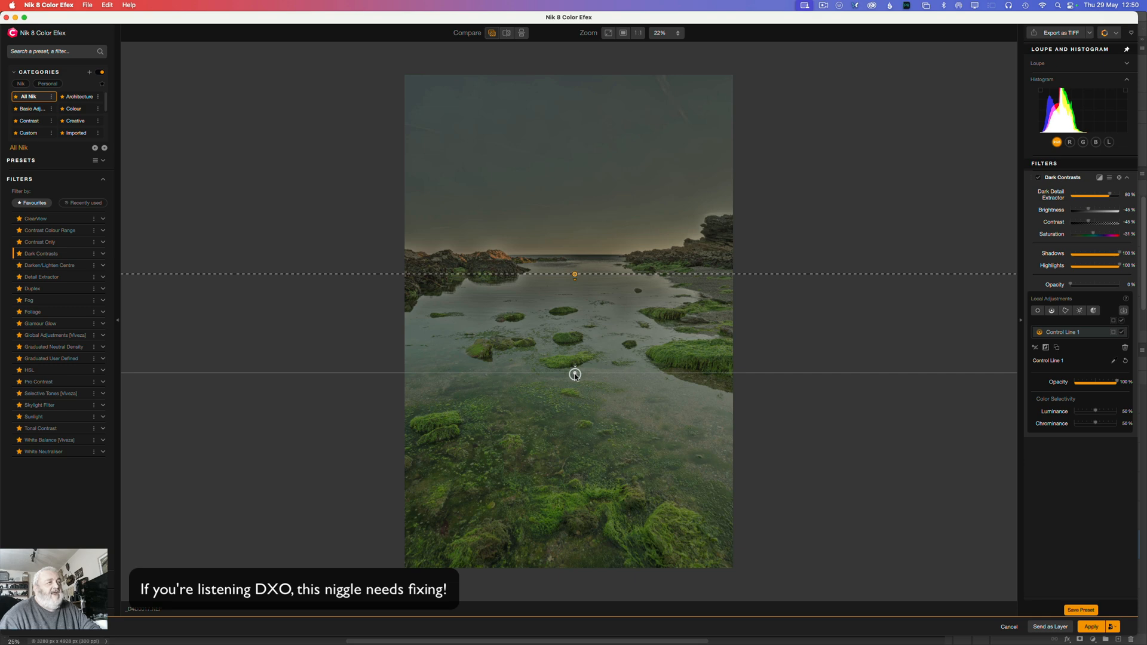
drag(578, 375, 575, 520)
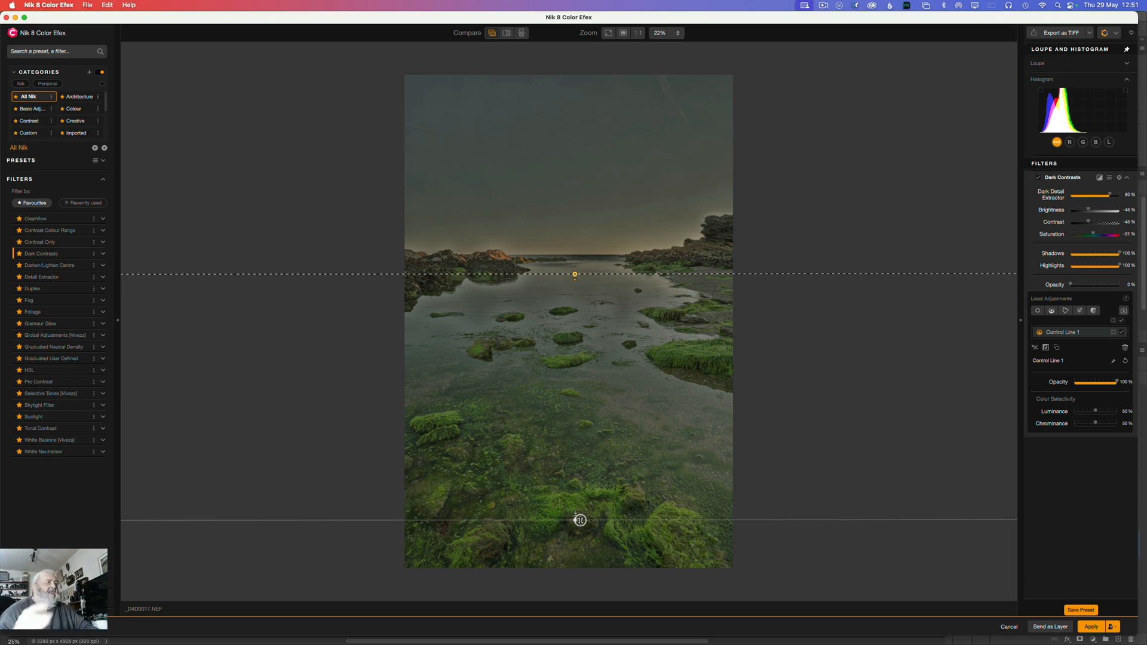
click(1046, 348)
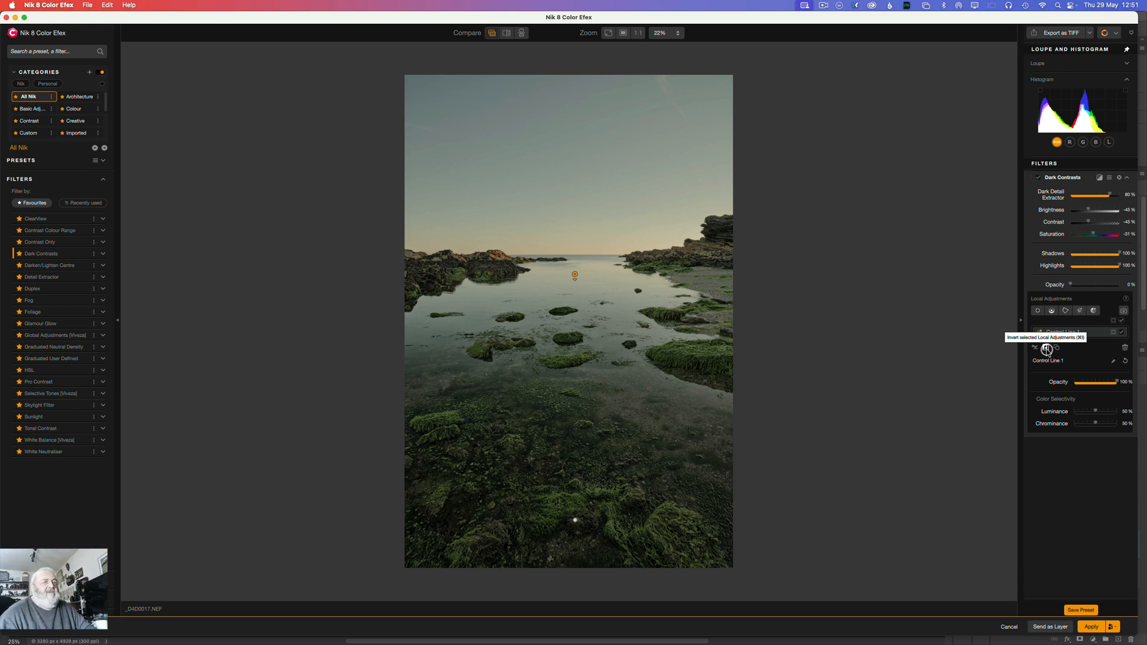
Step: Display Control Line 1's mask and move the line up to just above the horizon
click(1115, 333)
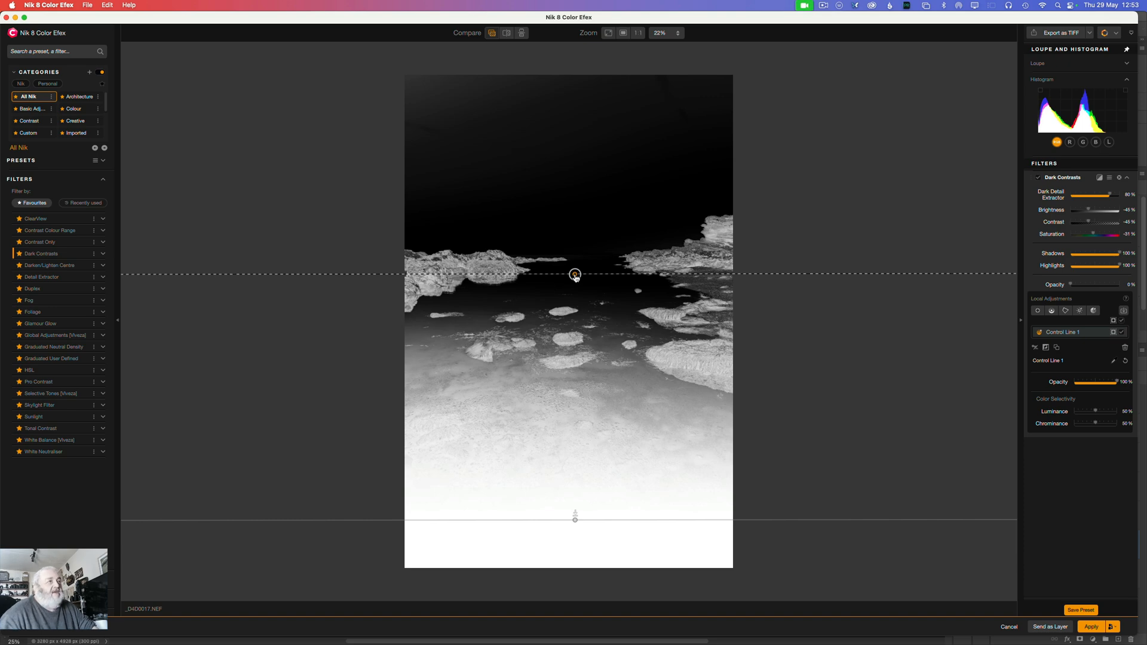
drag(575, 277, 587, 242)
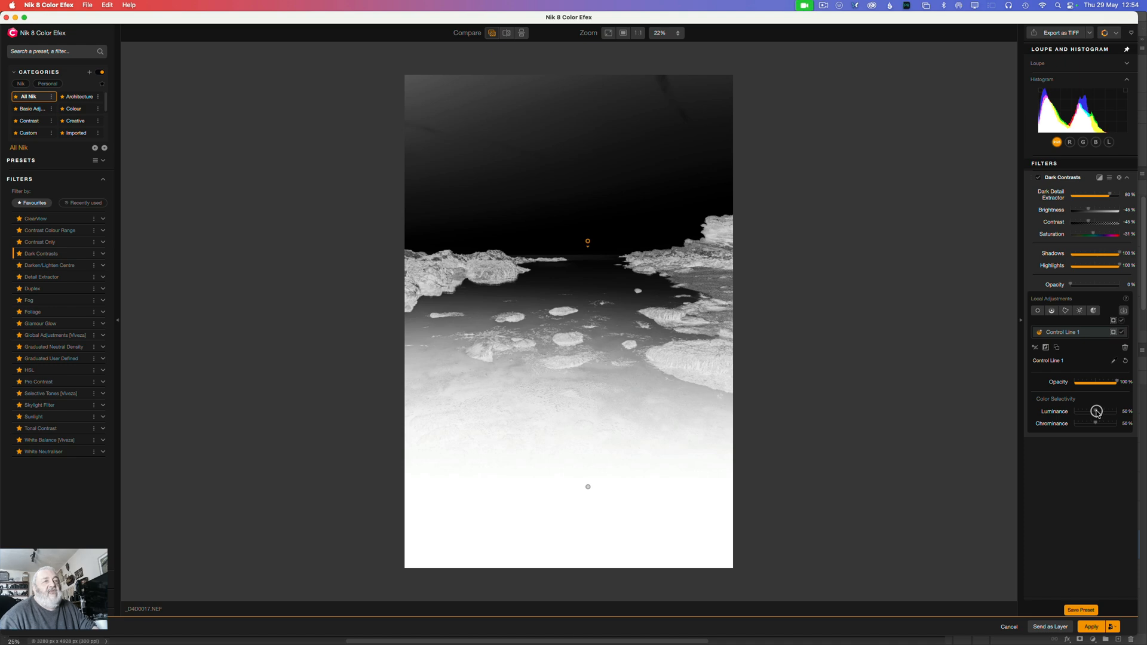
Step: Set Control Line 1's Luminance and Chrominance to 0% and hide its mask
drag(1094, 411, 1096, 411)
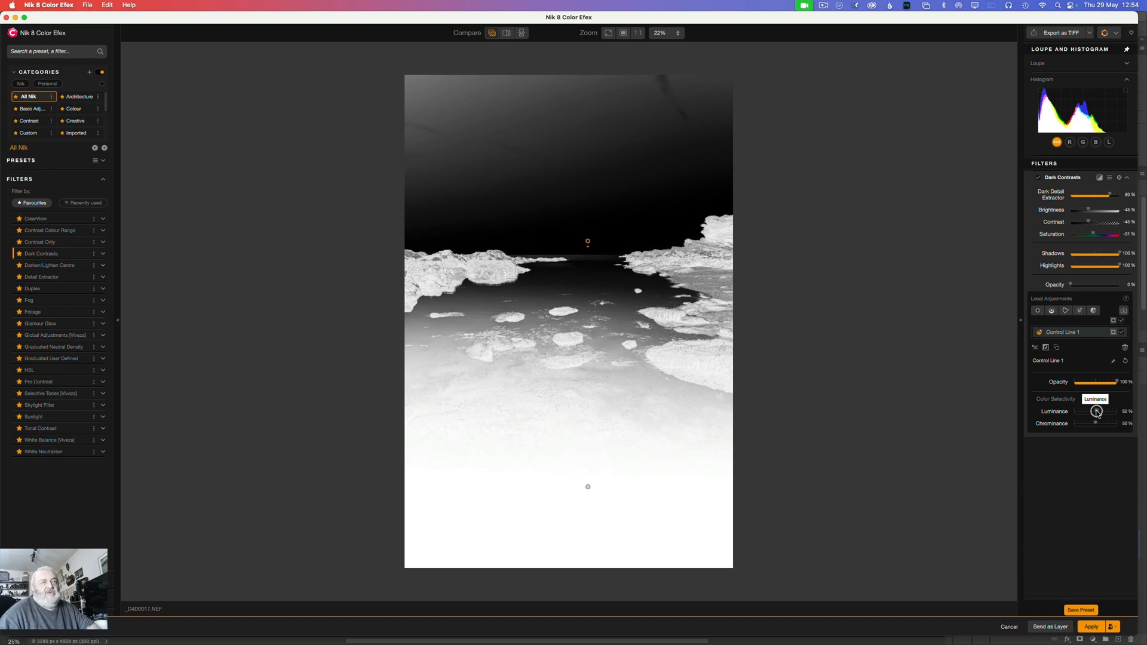
drag(1096, 411, 1069, 412)
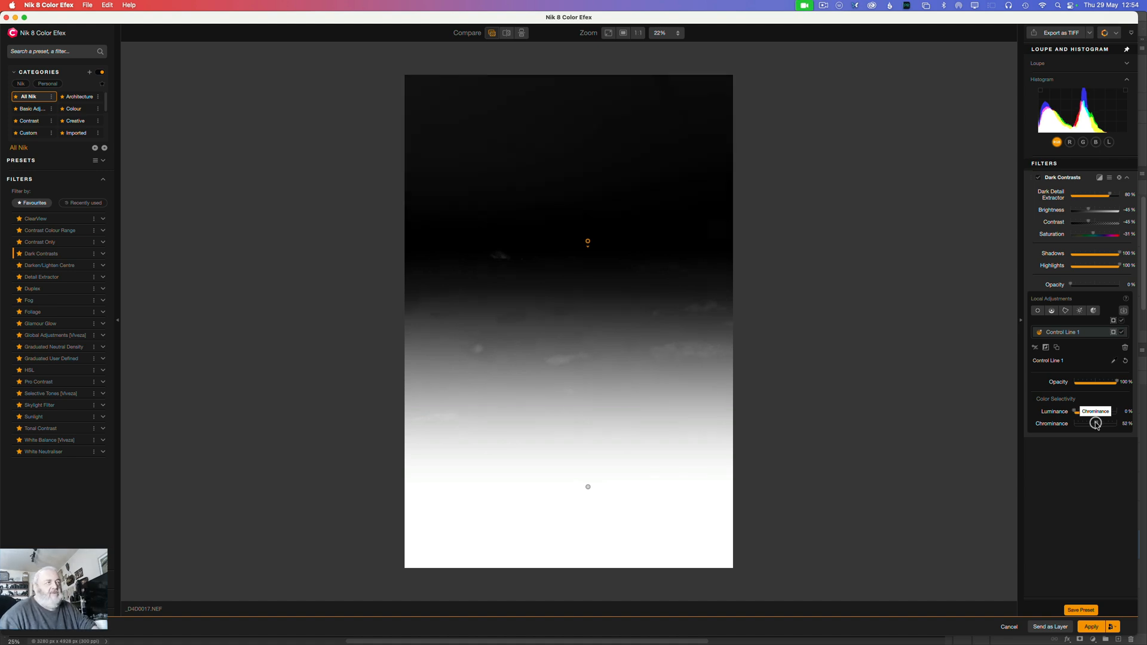
drag(1096, 424, 1050, 419)
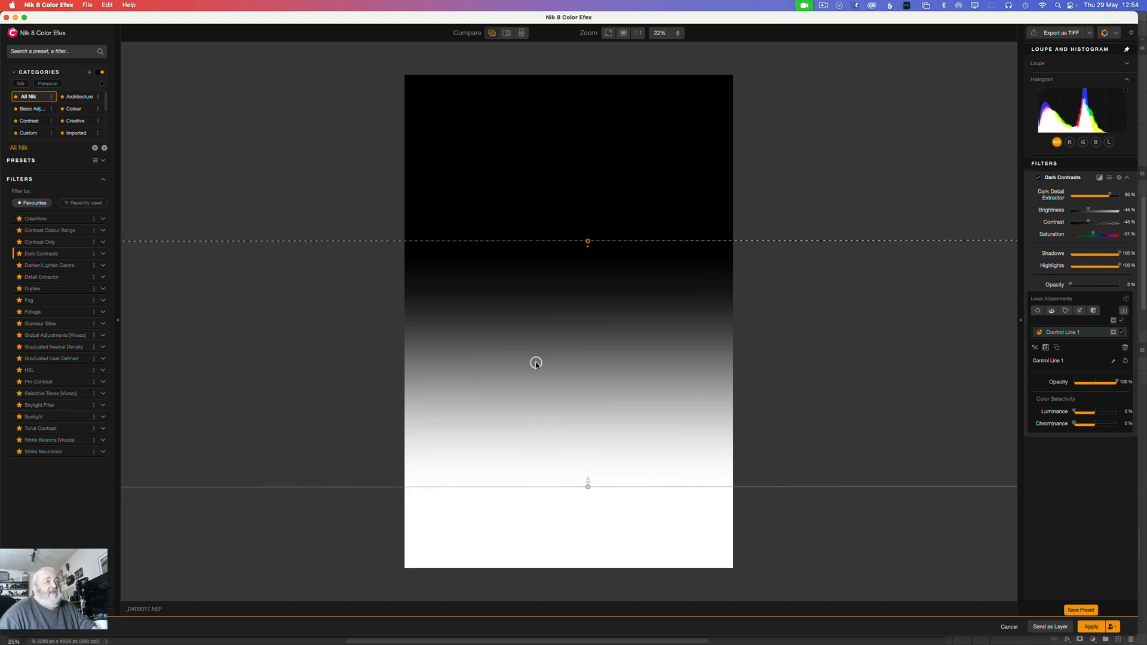
click(1111, 335)
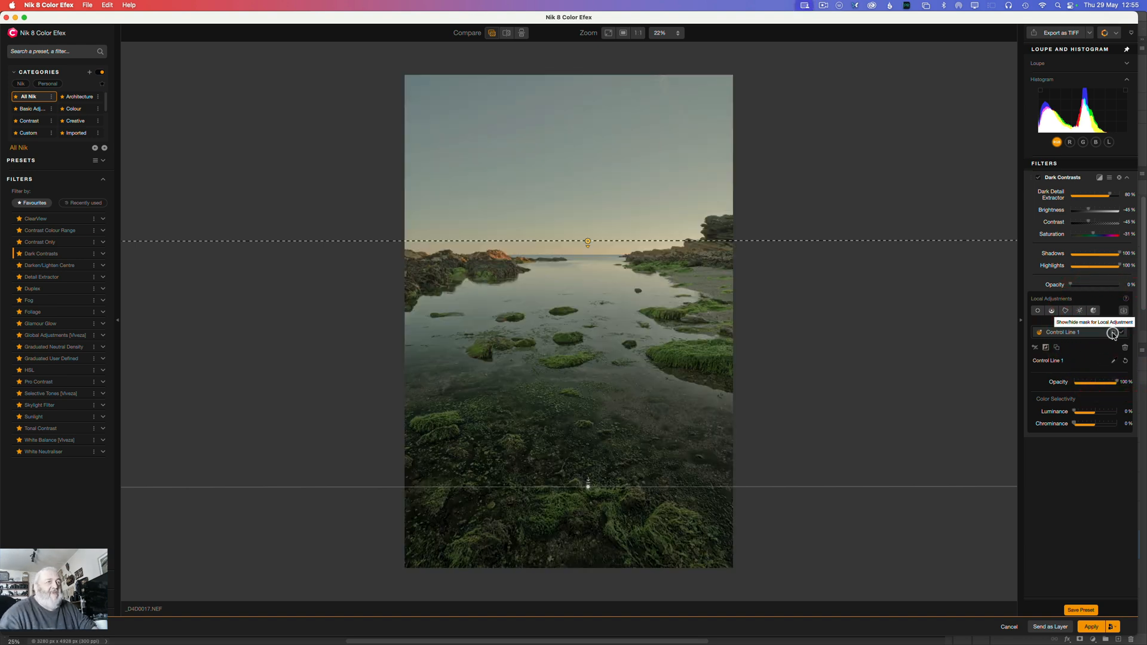
Step: Un-invert and delete Control Line 1, and remove the Dark Contrasts filter from the image
click(1047, 350)
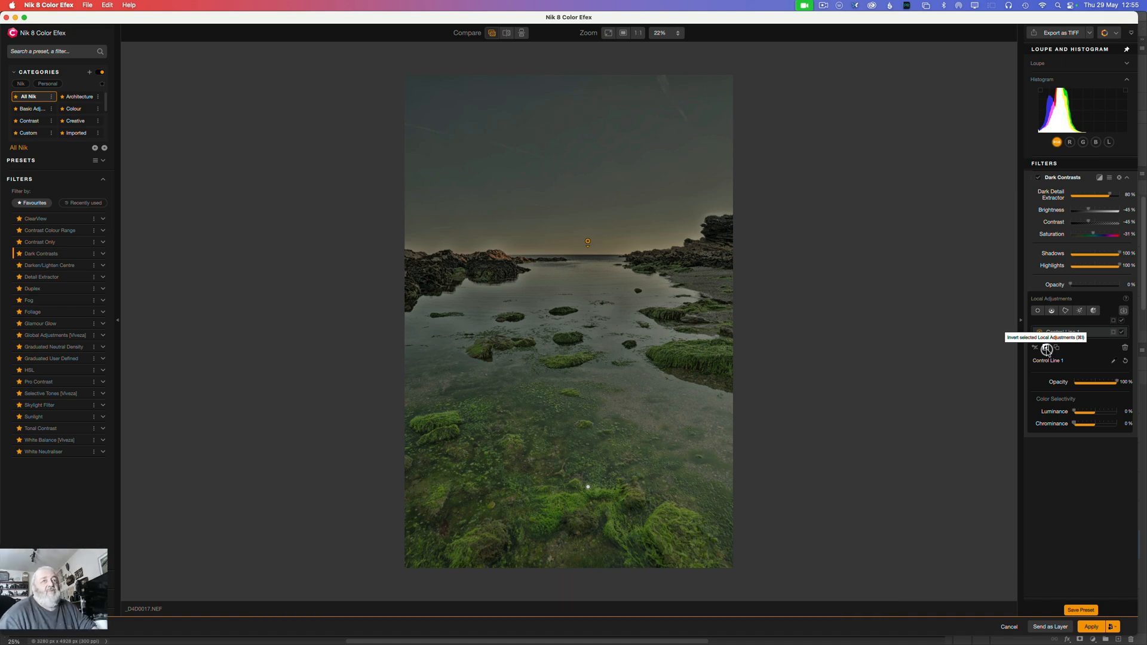
click(1125, 347)
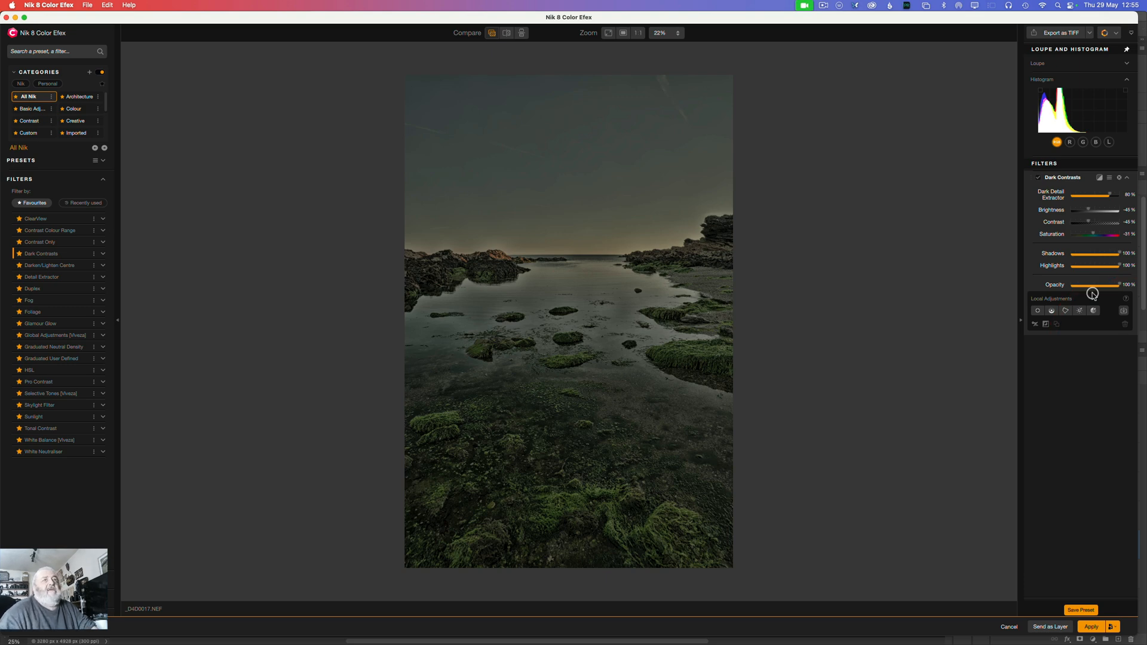
click(1120, 179)
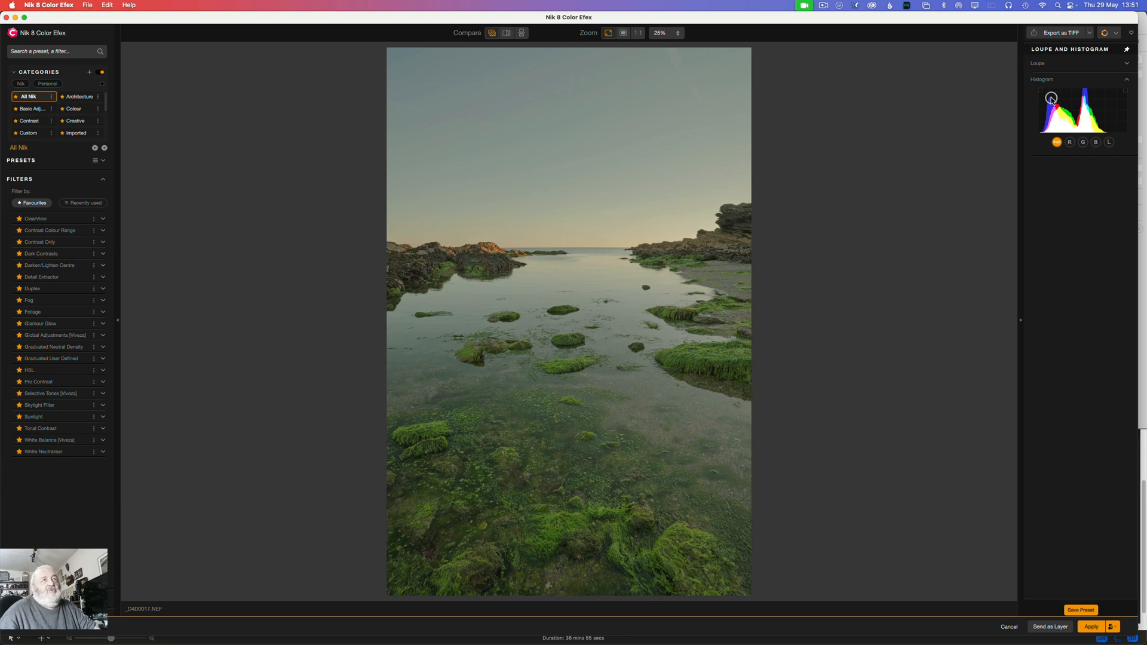
Step: Collapse and reopen the histogram, and turn on its shadow and highlight clipping indicators
click(1127, 80)
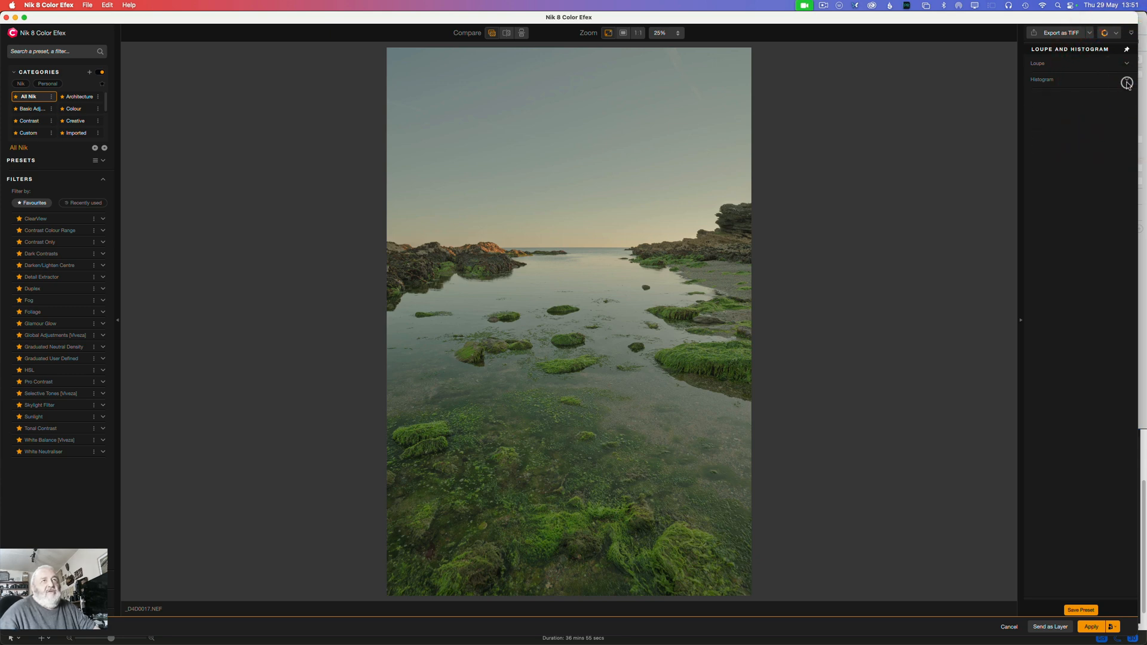
click(1126, 80)
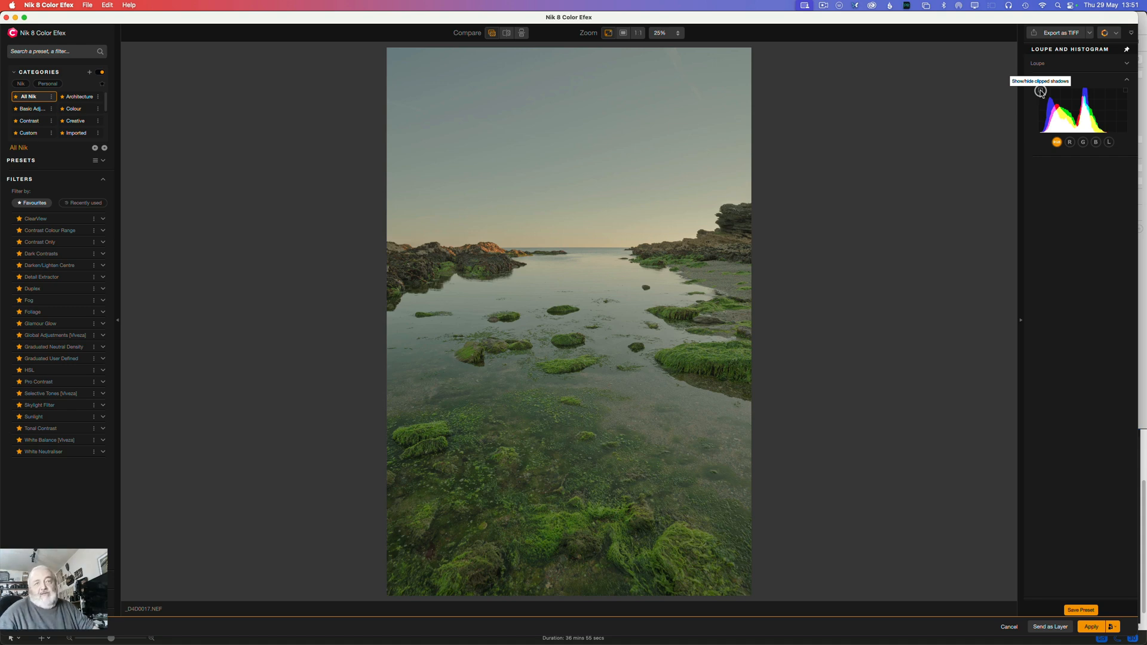
click(1125, 91)
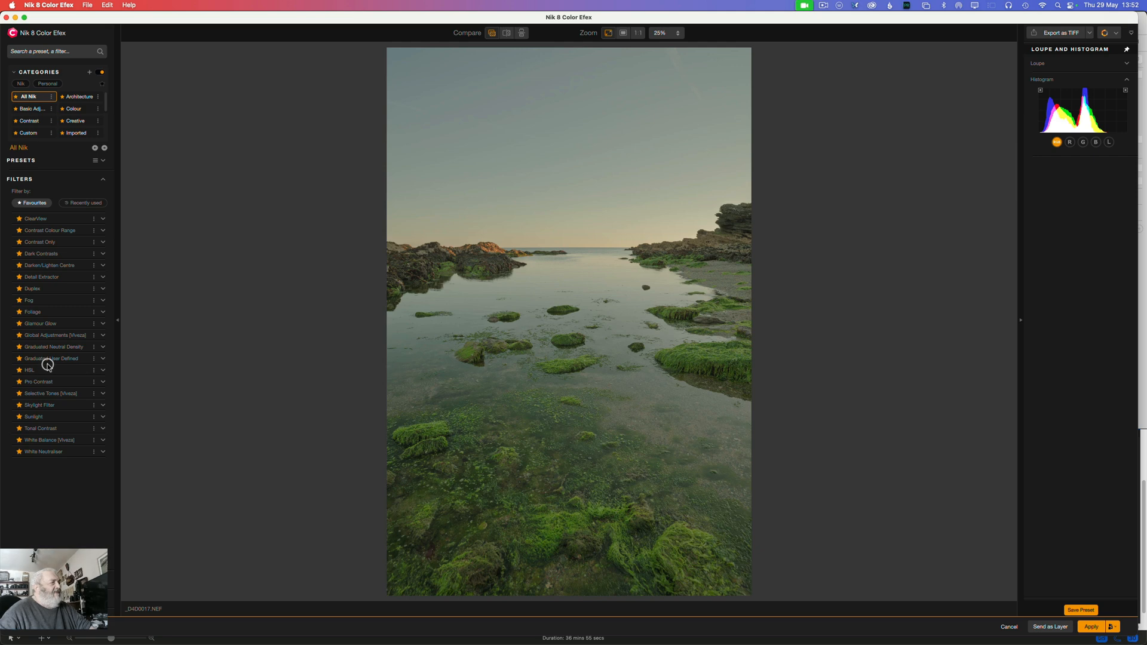
Step: Add the Global Adjustments [Viveza] filter and set its Structure to 21%
click(50, 335)
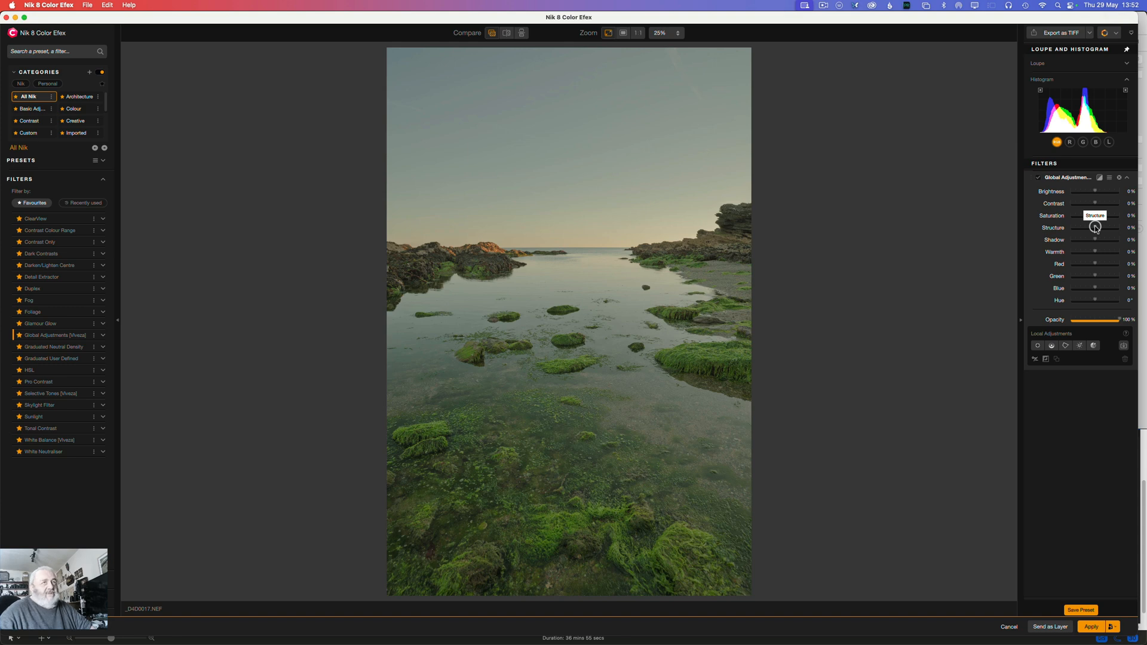
drag(1095, 227, 1096, 227)
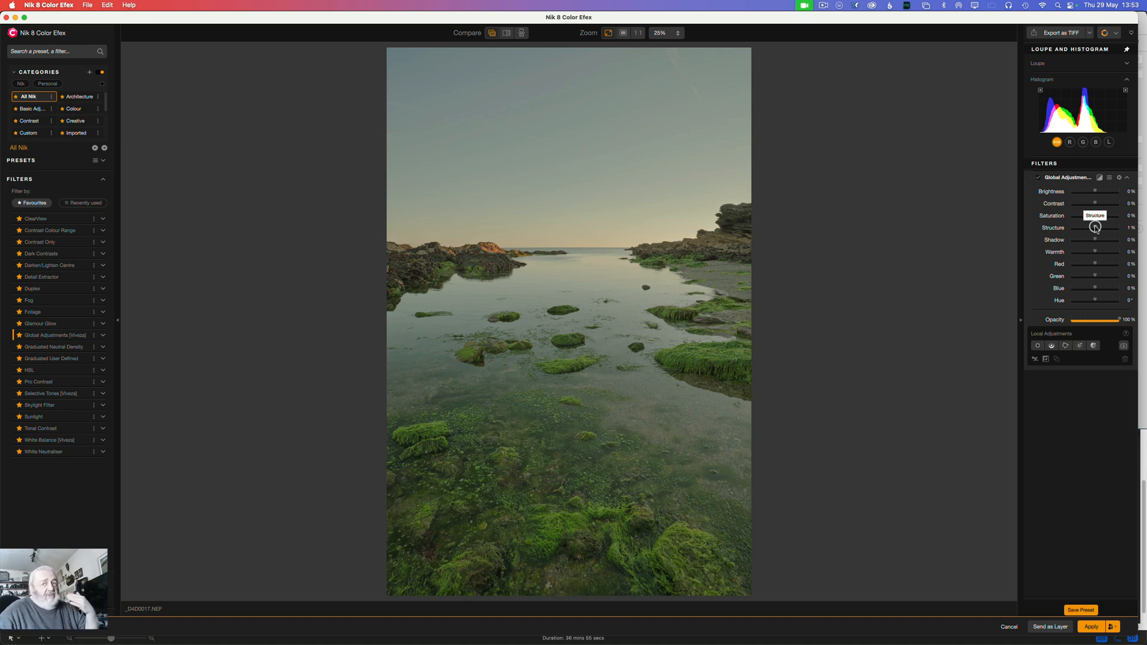
drag(1094, 228, 1100, 228)
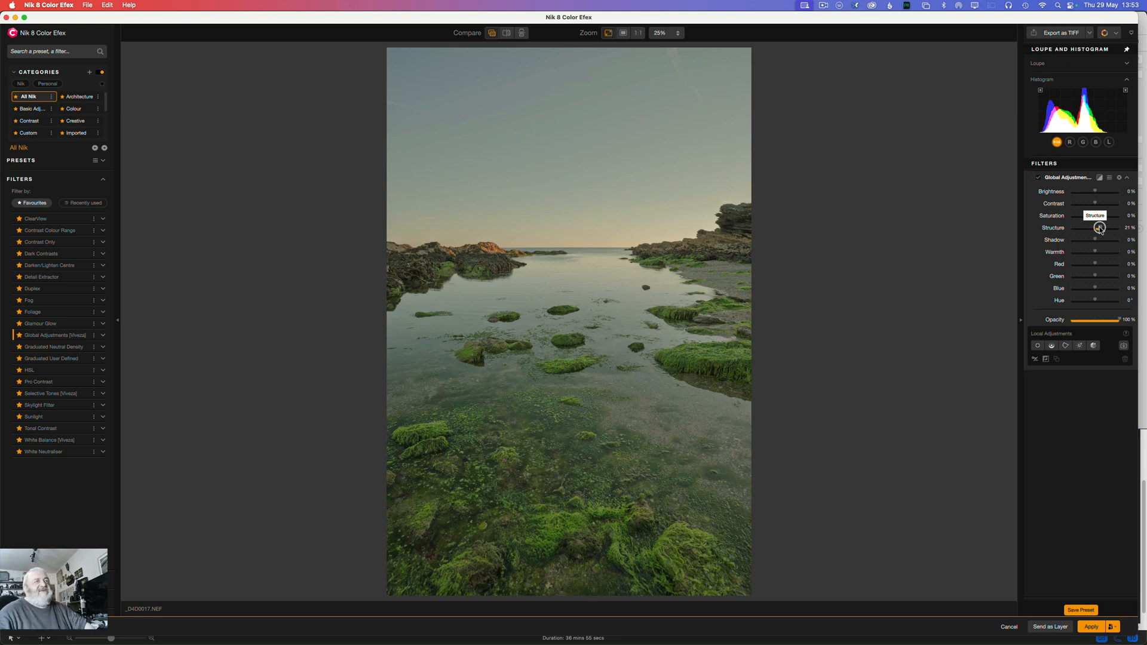
Step: Turn the Global Adjustments effect off and on repeatedly to compare the whole image with and without it
click(1038, 178)
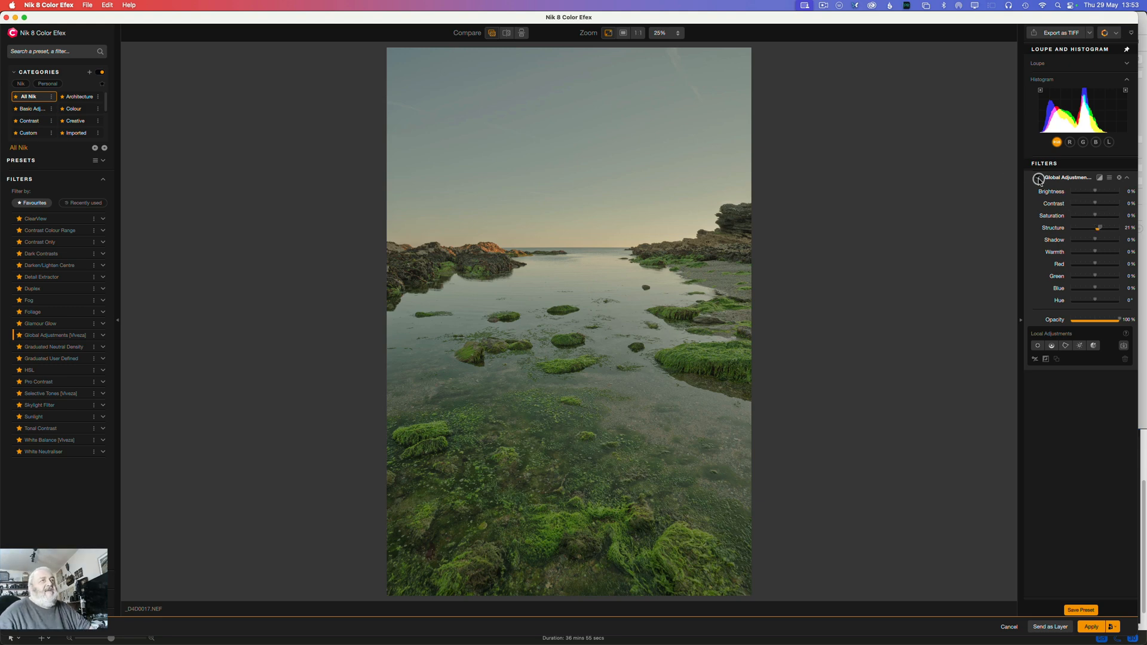
click(1038, 178)
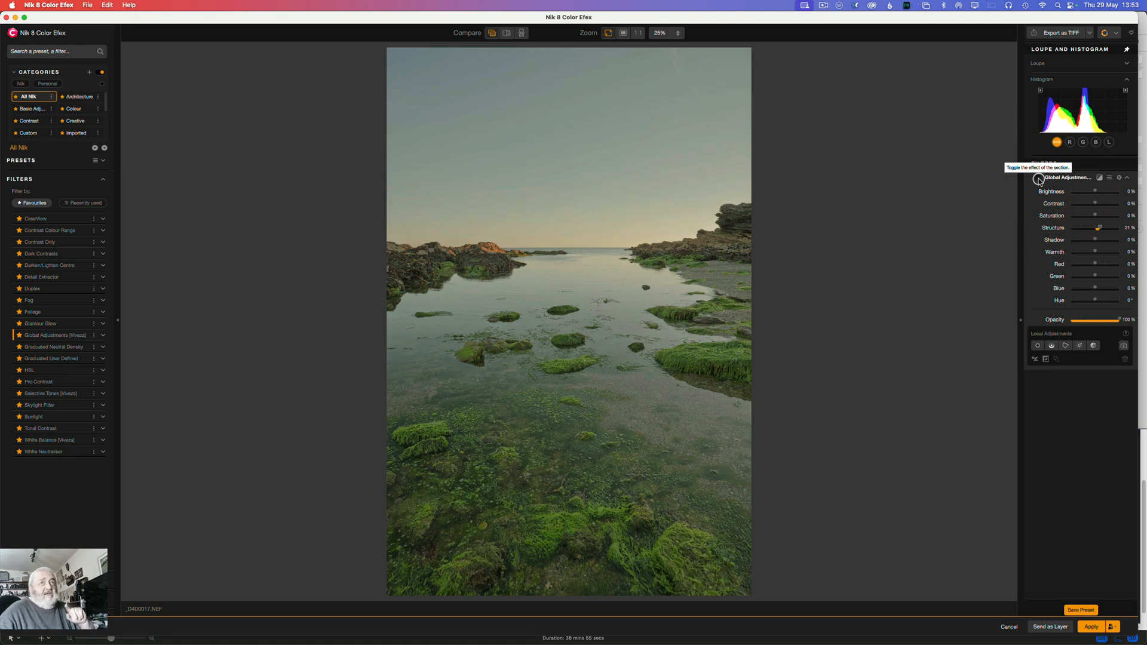
click(1038, 178)
click(1038, 179)
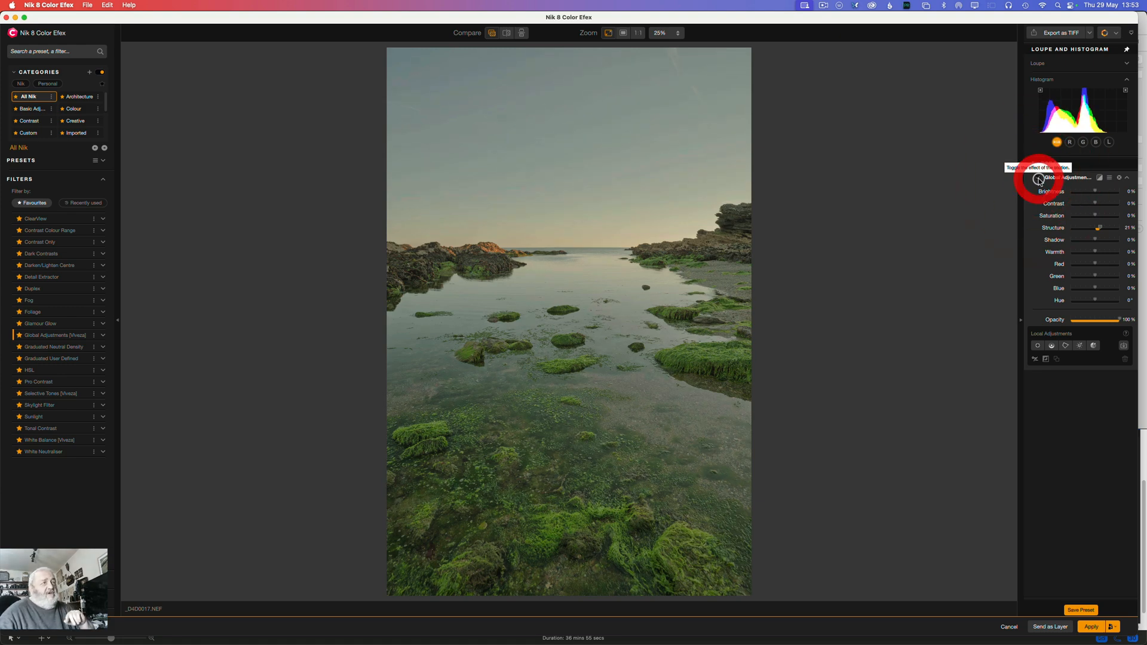
click(1038, 179)
click(1038, 179)
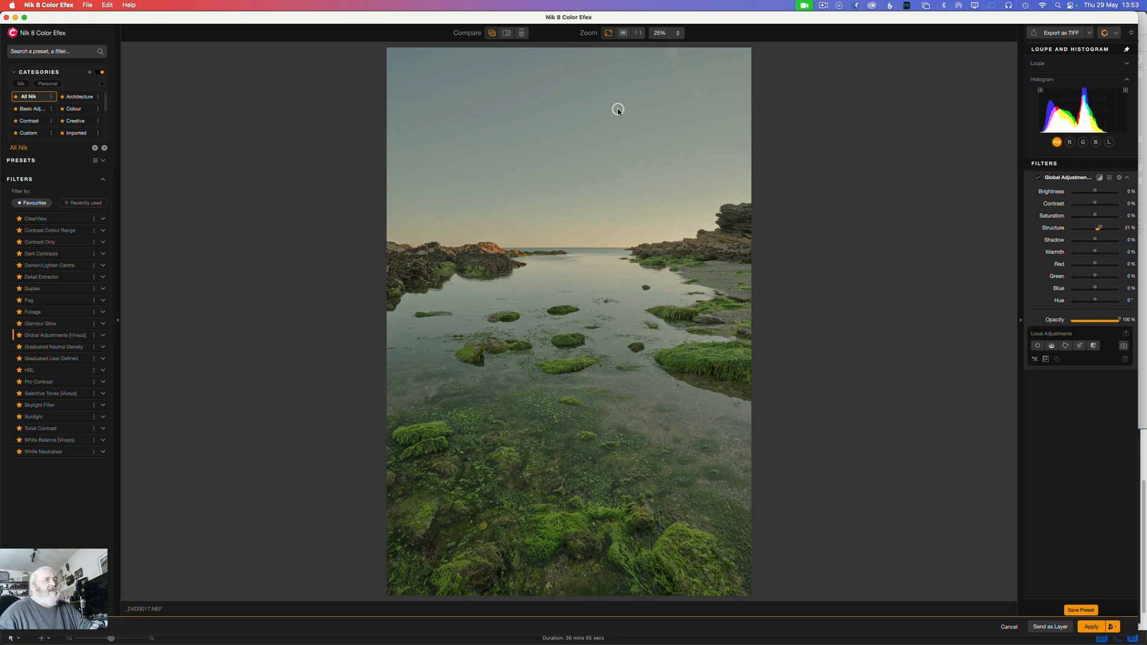
Step: Compare the sky and right-hand rocks at 100% with Global Adjustments off and on, and return to the fitted view
click(641, 33)
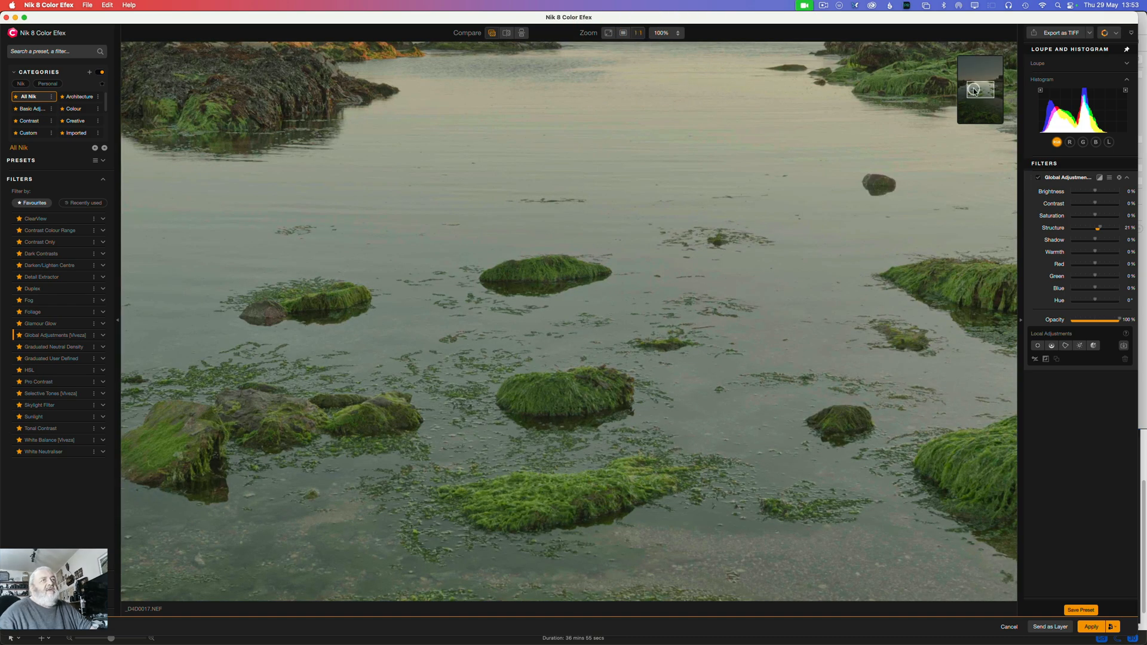
drag(976, 89, 993, 80)
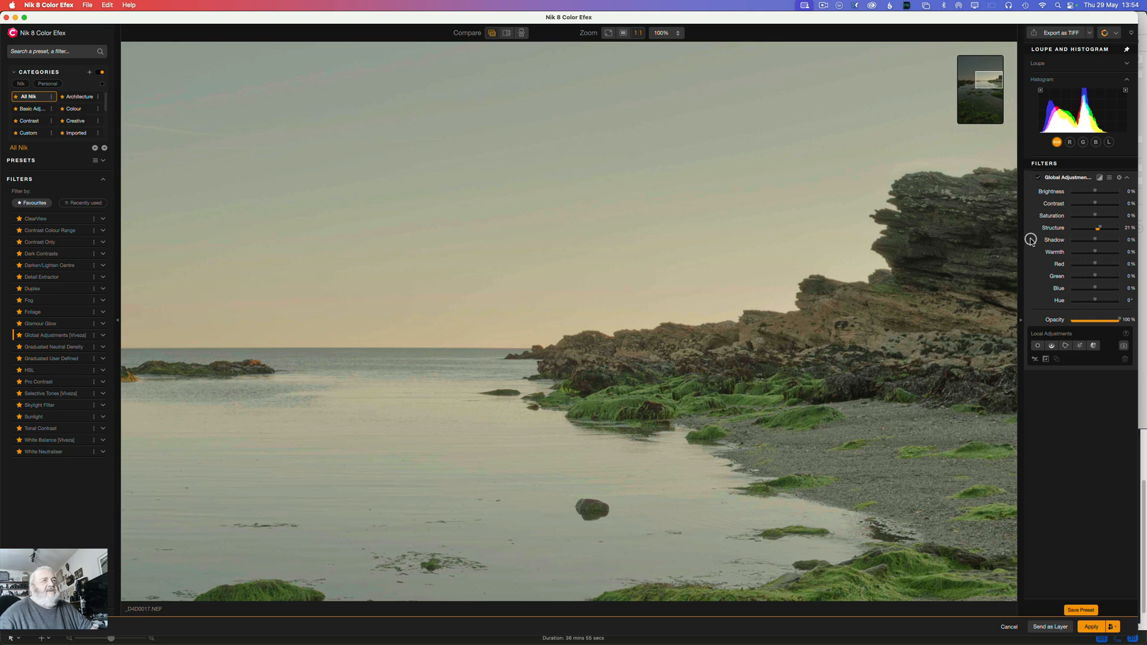
click(1039, 178)
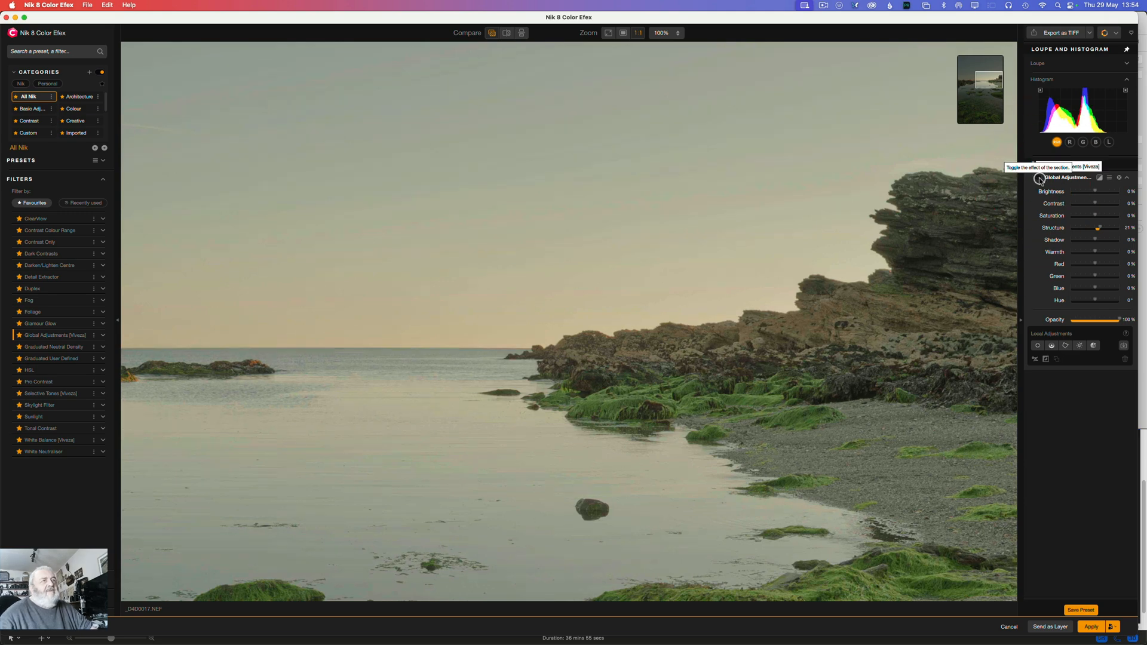
click(1039, 178)
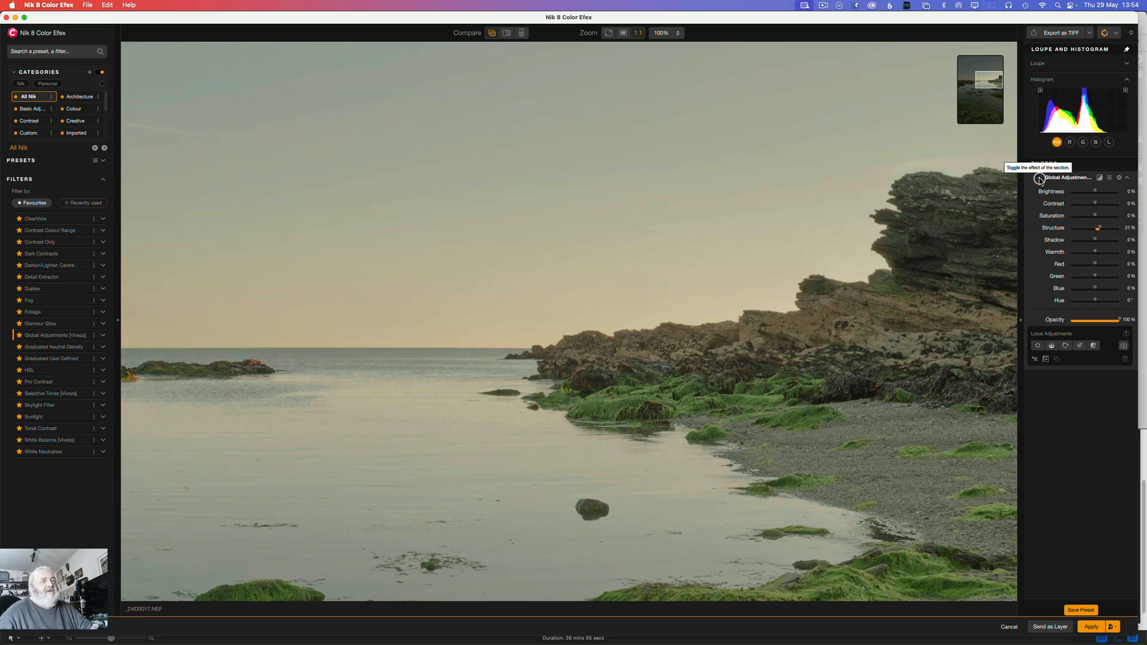
click(1039, 178)
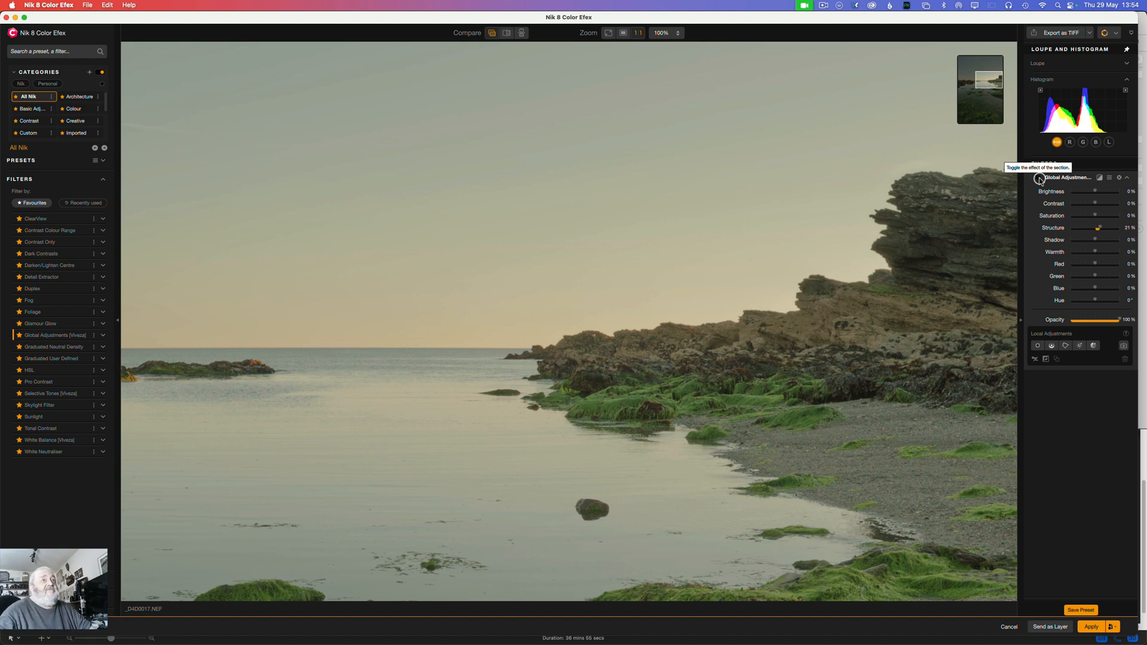
click(1039, 178)
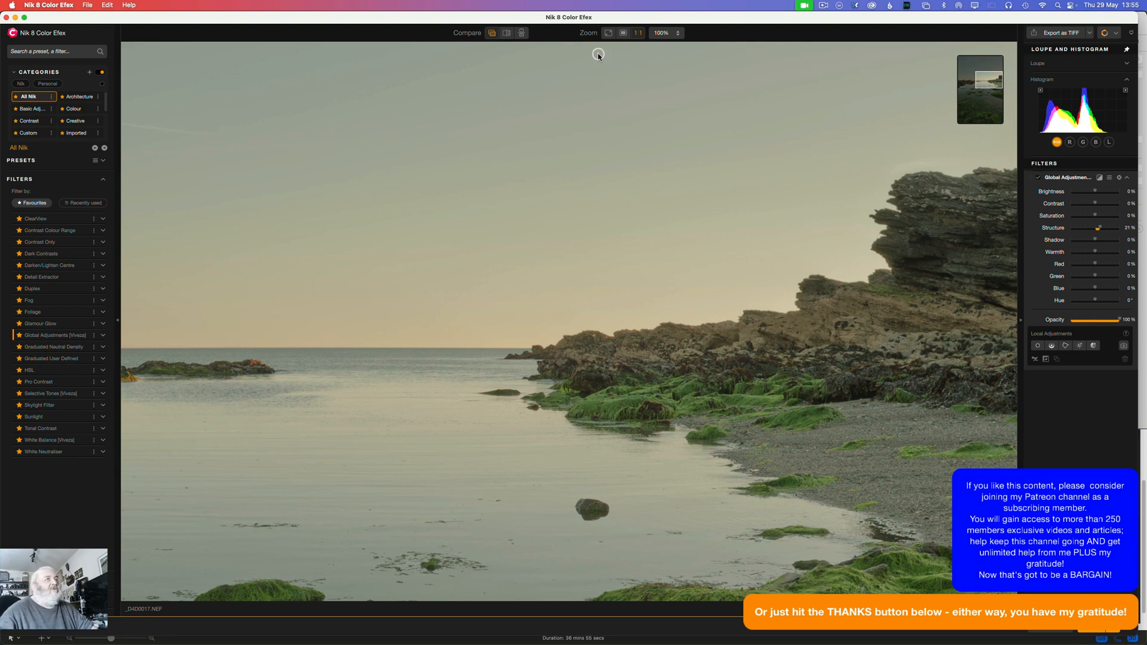
click(608, 34)
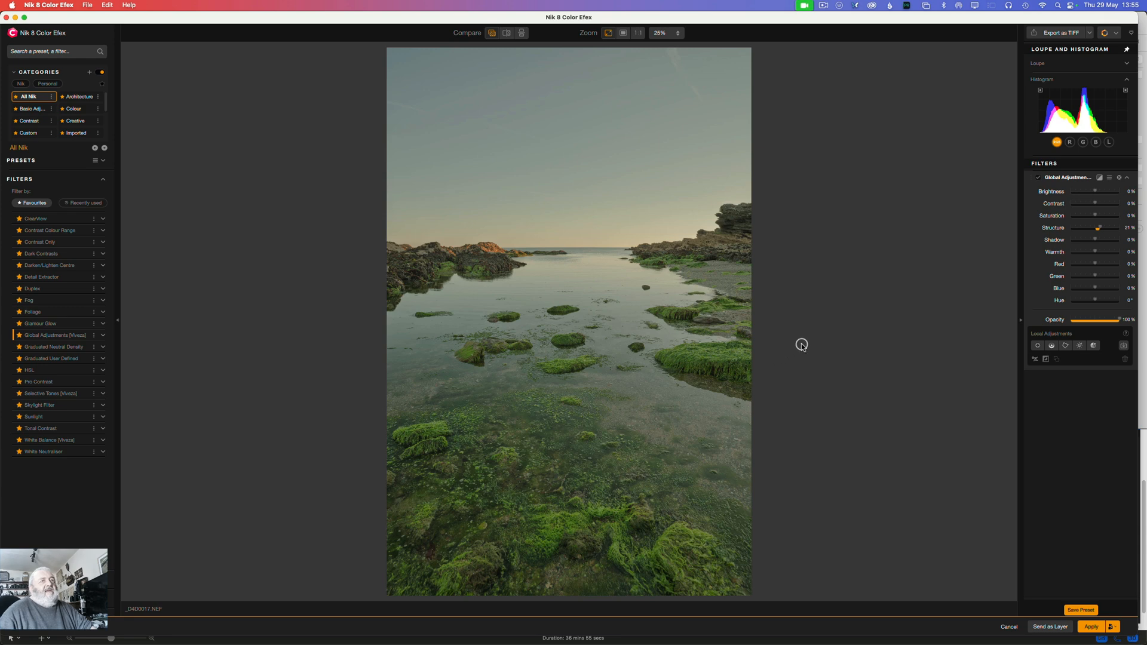
Step: Import the Photoshop mask PS Sky into Global Adjustments, invert it to exclude the sky, and display the mask
click(1125, 346)
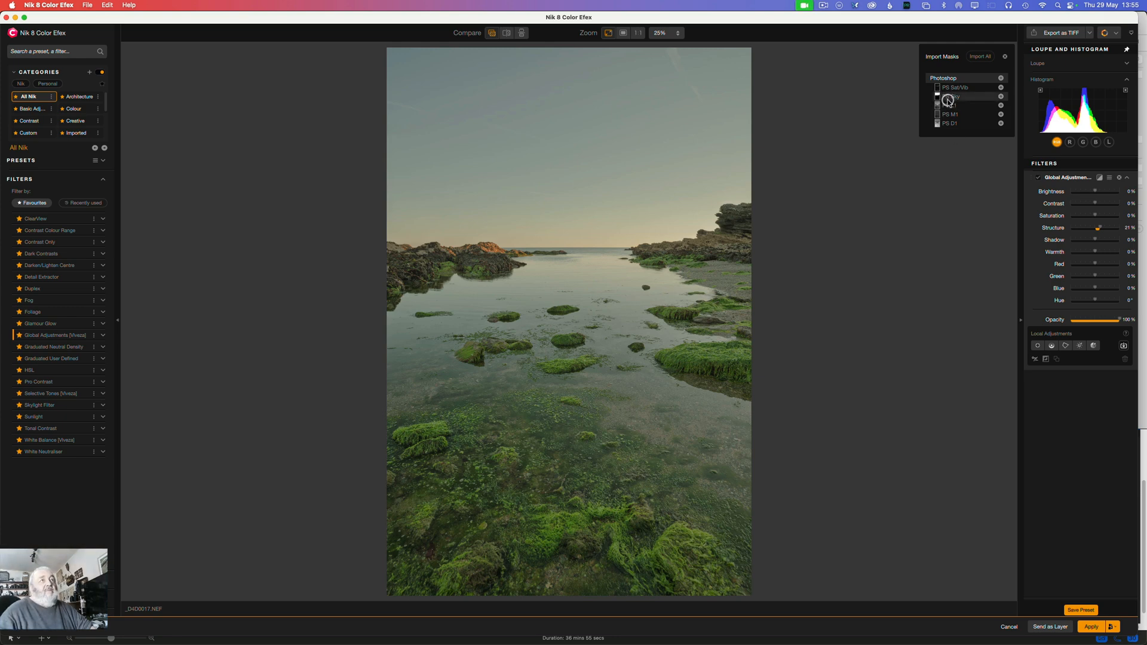
click(1001, 96)
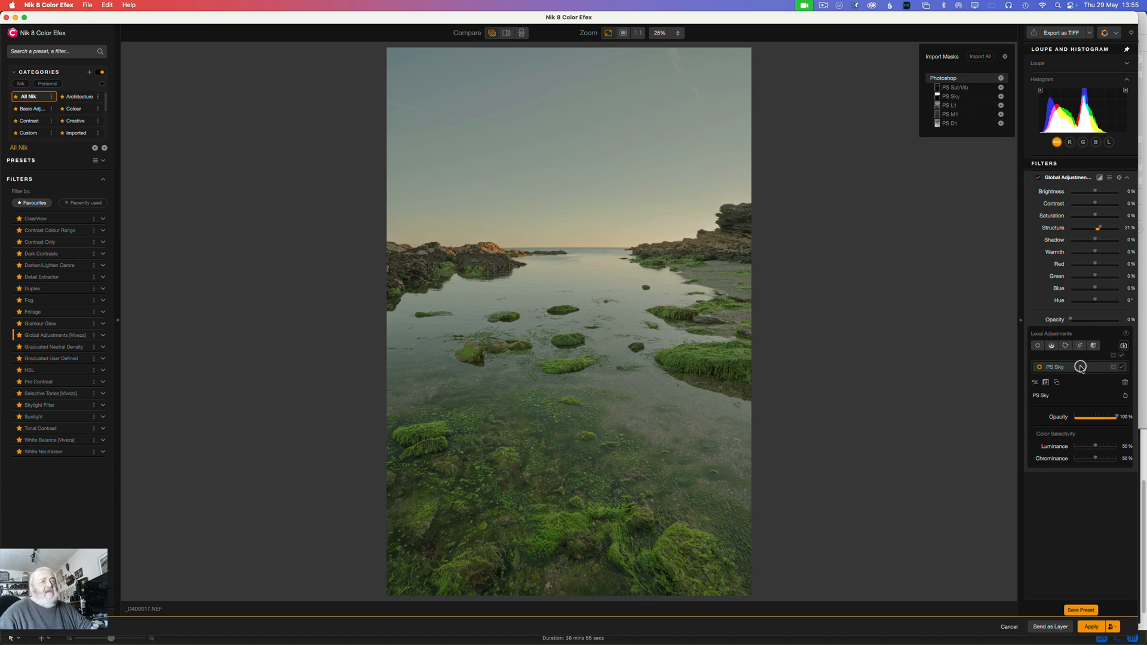
click(1048, 384)
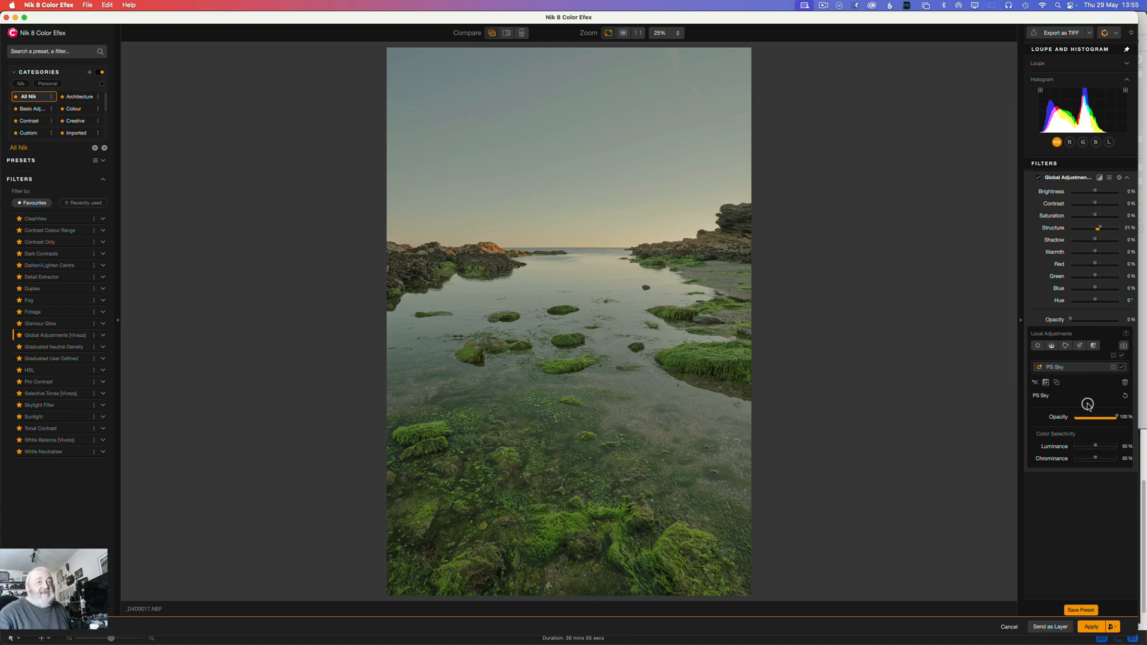
click(1114, 368)
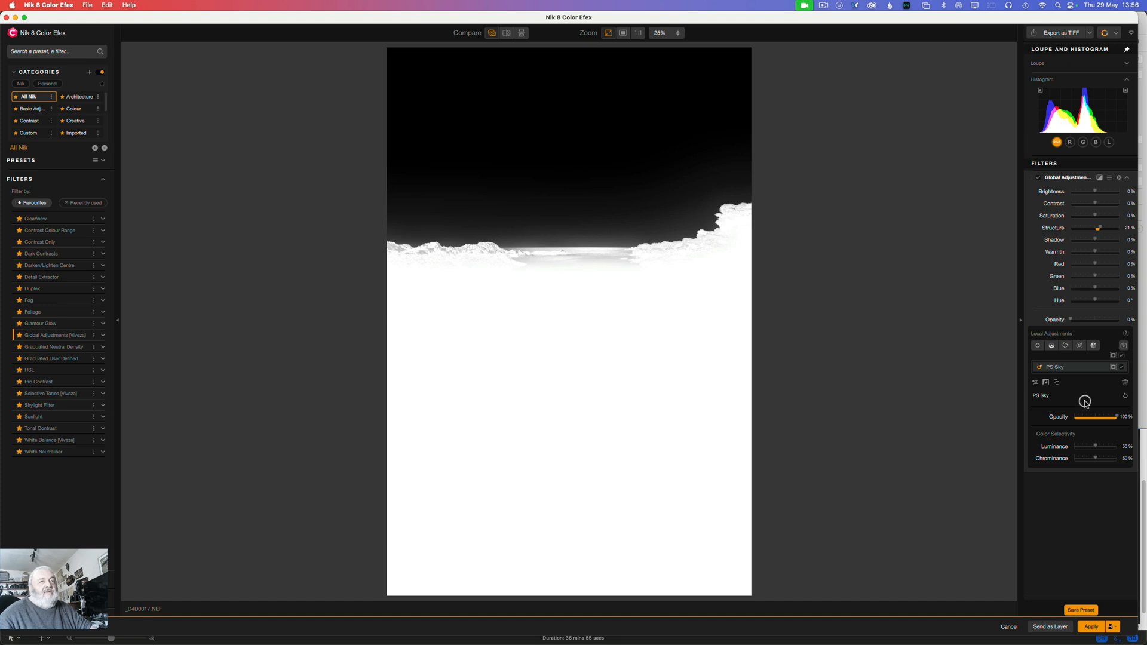
Step: Delete the PS Sky mask from the Global Adjustments local adjustments
click(1064, 367)
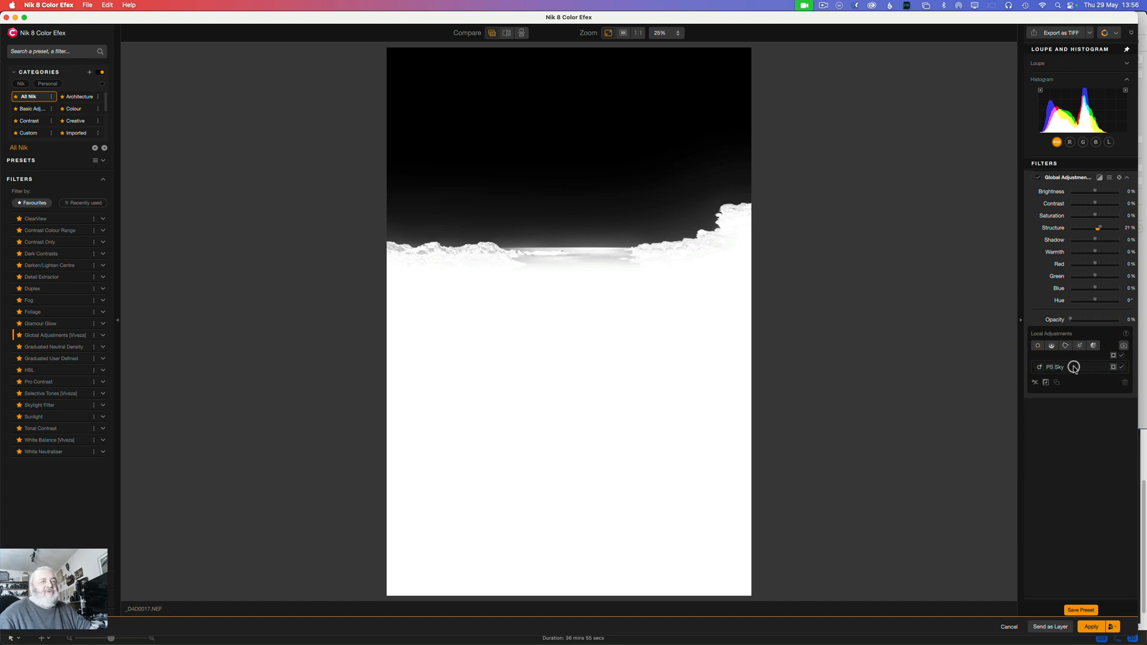
click(1073, 367)
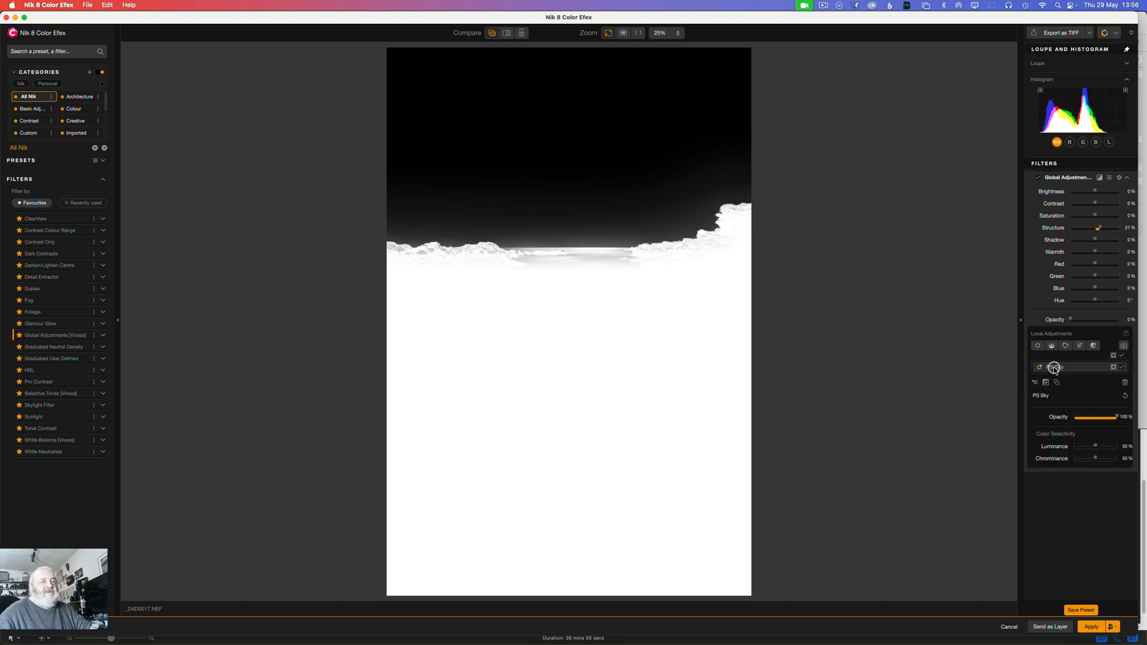
click(1123, 385)
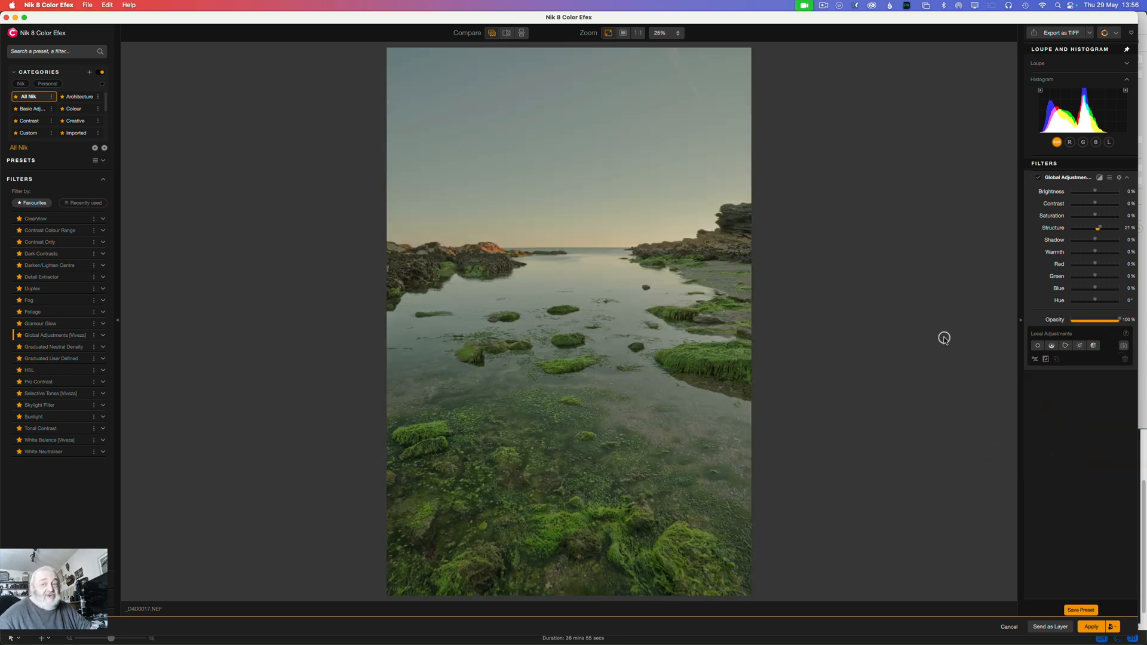
Step: Place a control line at the horizon, display its mask and invert it to exclude the sky
click(1050, 346)
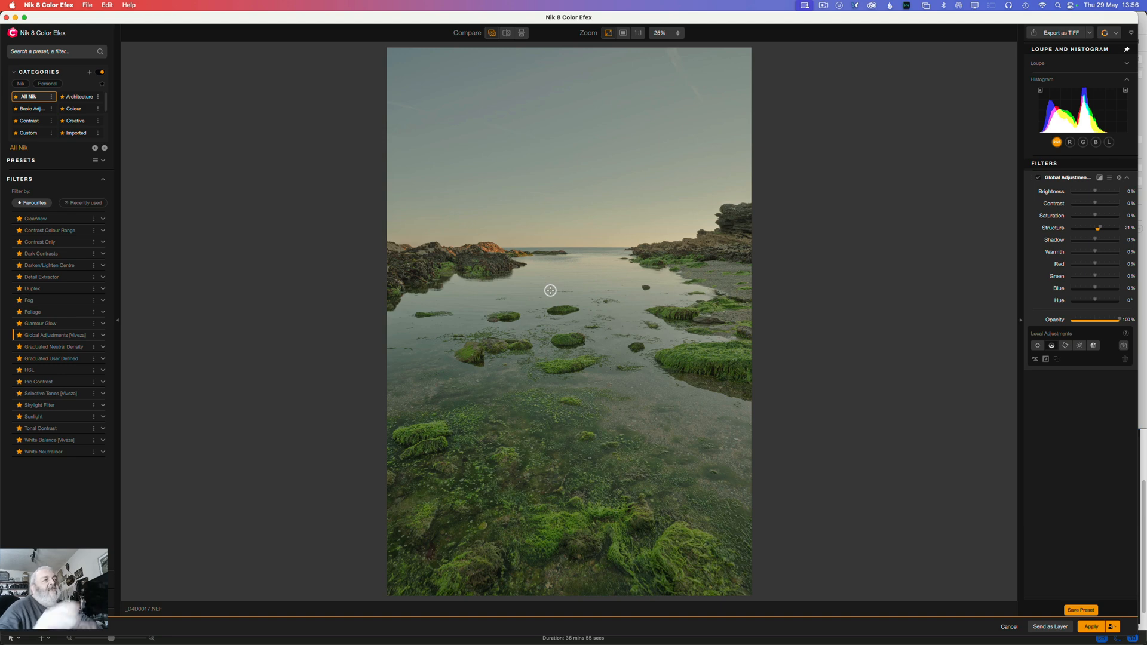
click(591, 242)
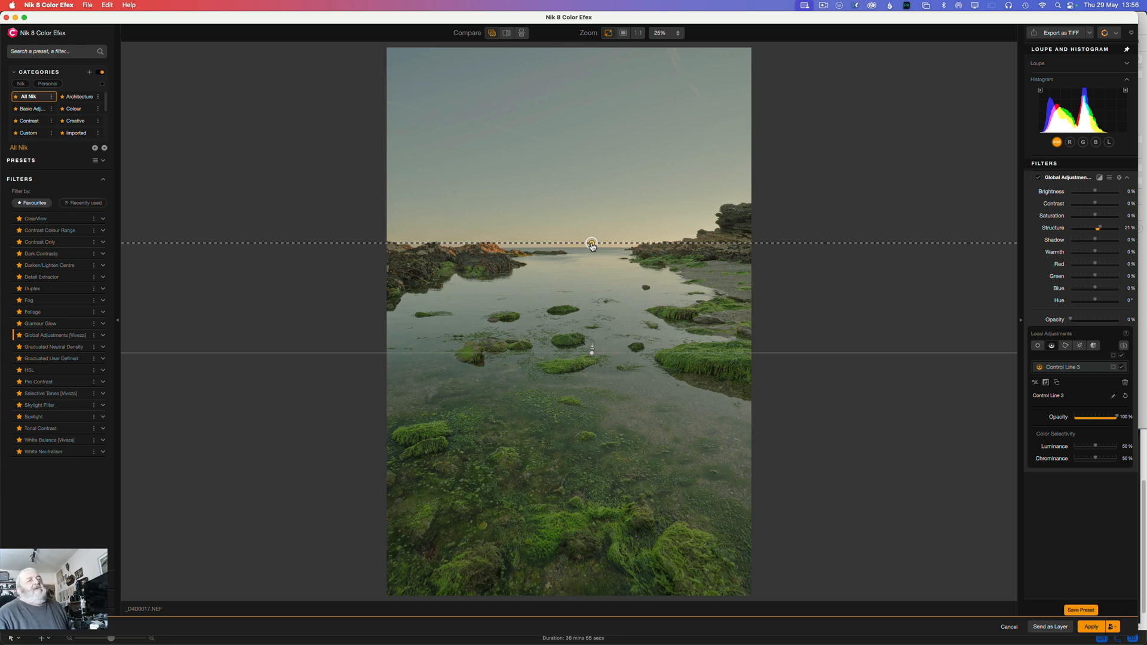
click(1111, 368)
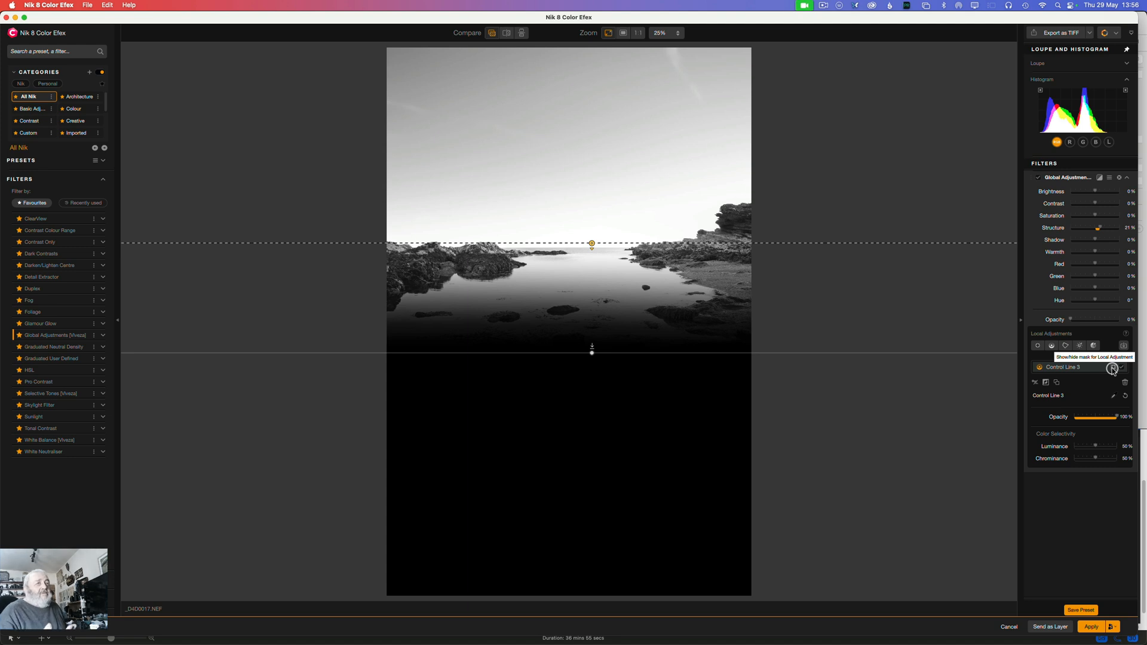
click(1045, 383)
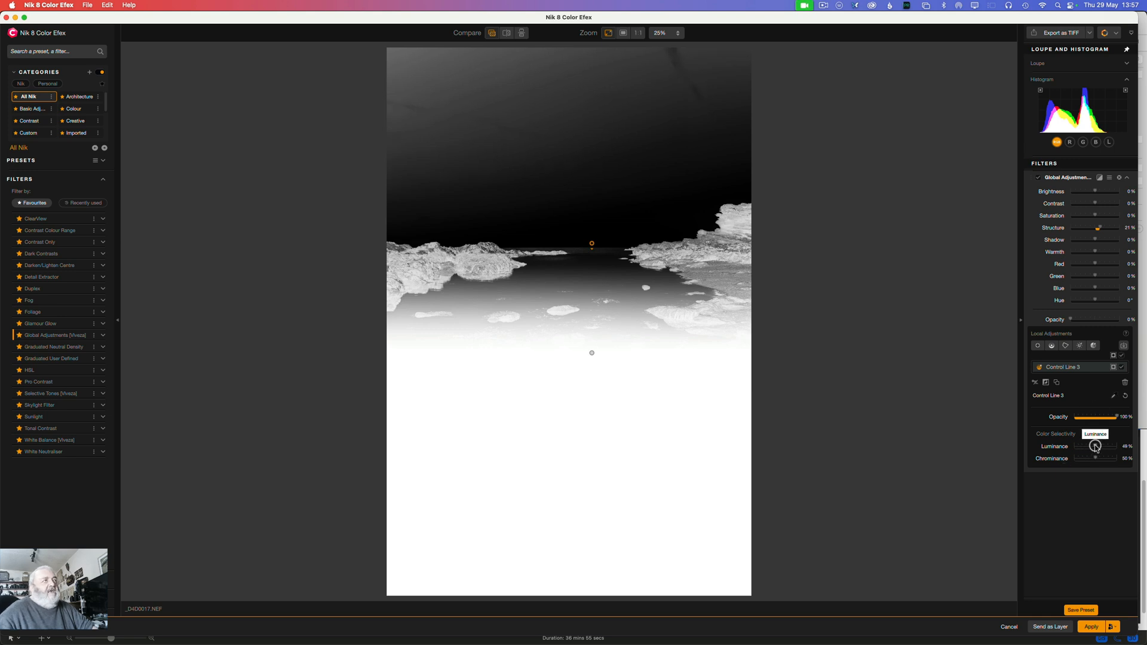
Step: Refine the inverted control line with Luminance 30%, Chrominance 28% and a longer transition down over the water, and hide its mask
drag(1095, 446, 1087, 446)
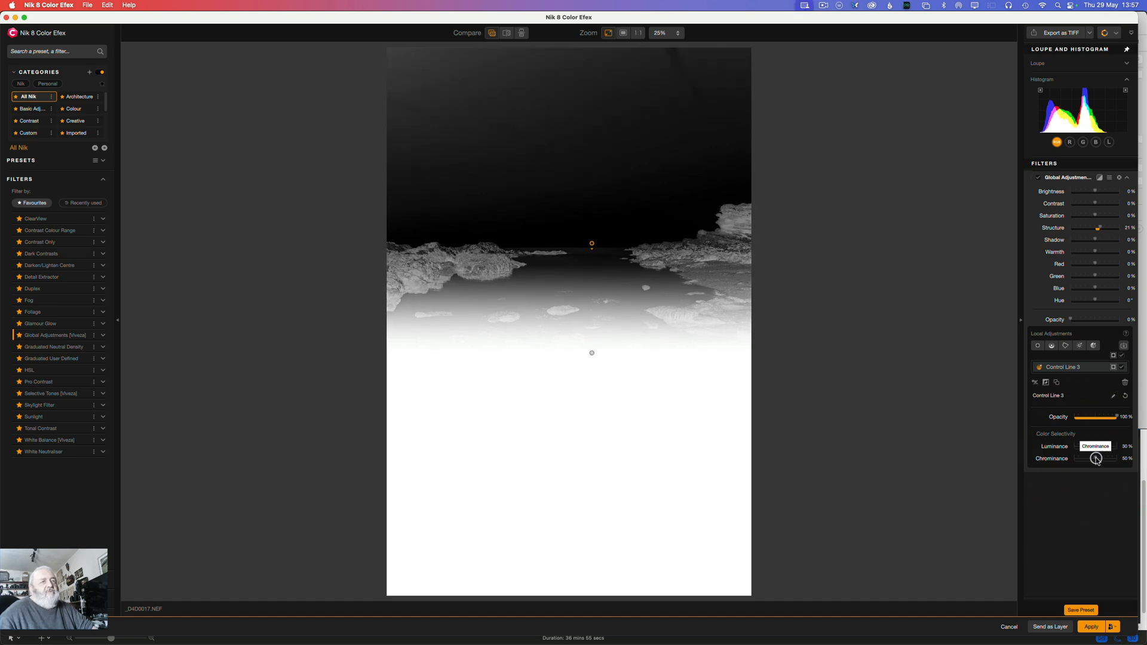
drag(1096, 458, 1085, 458)
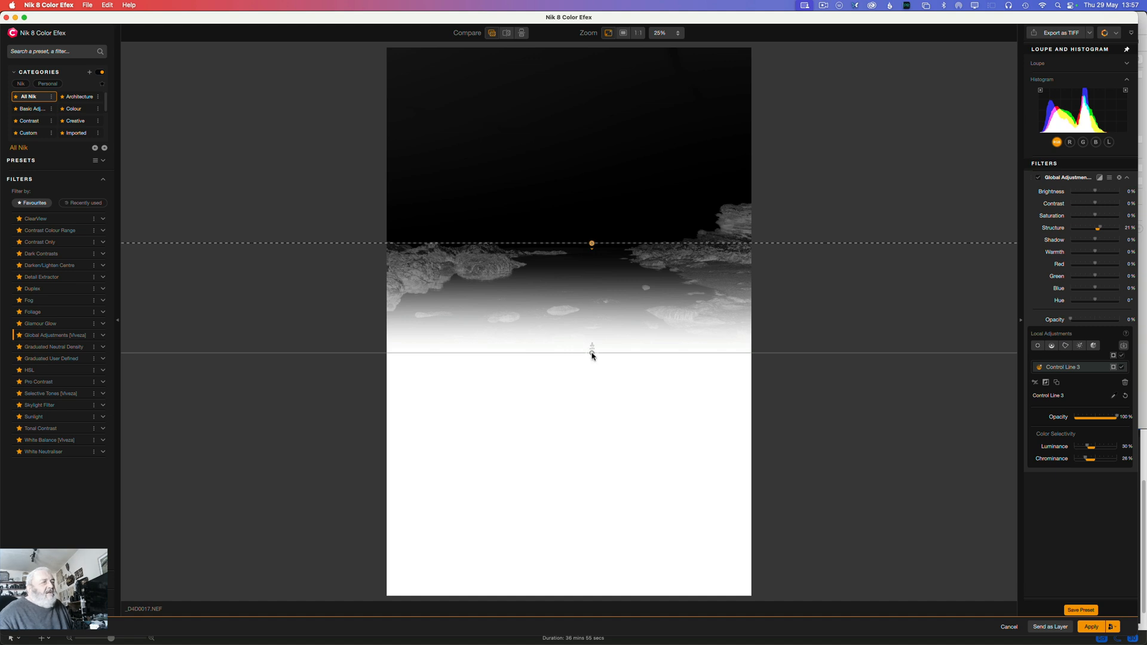
drag(592, 354, 593, 389)
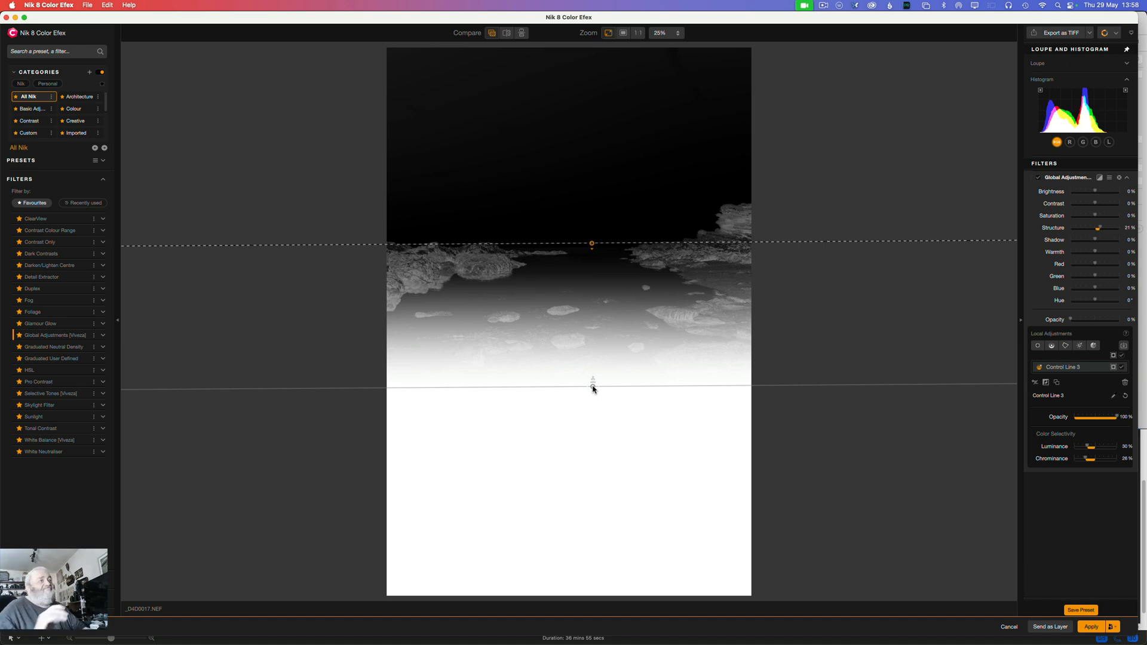
click(1113, 364)
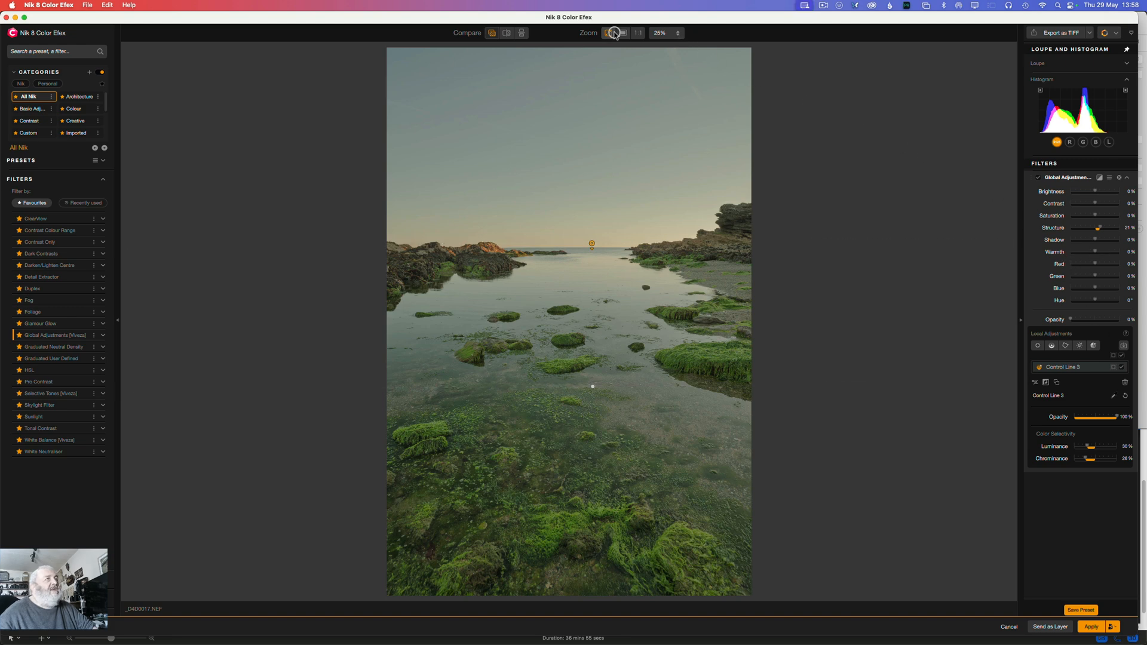
Step: Inspect the sky and both rocky shores at 100%, and compare the mossy foreground with Global Adjustments off and on
click(636, 33)
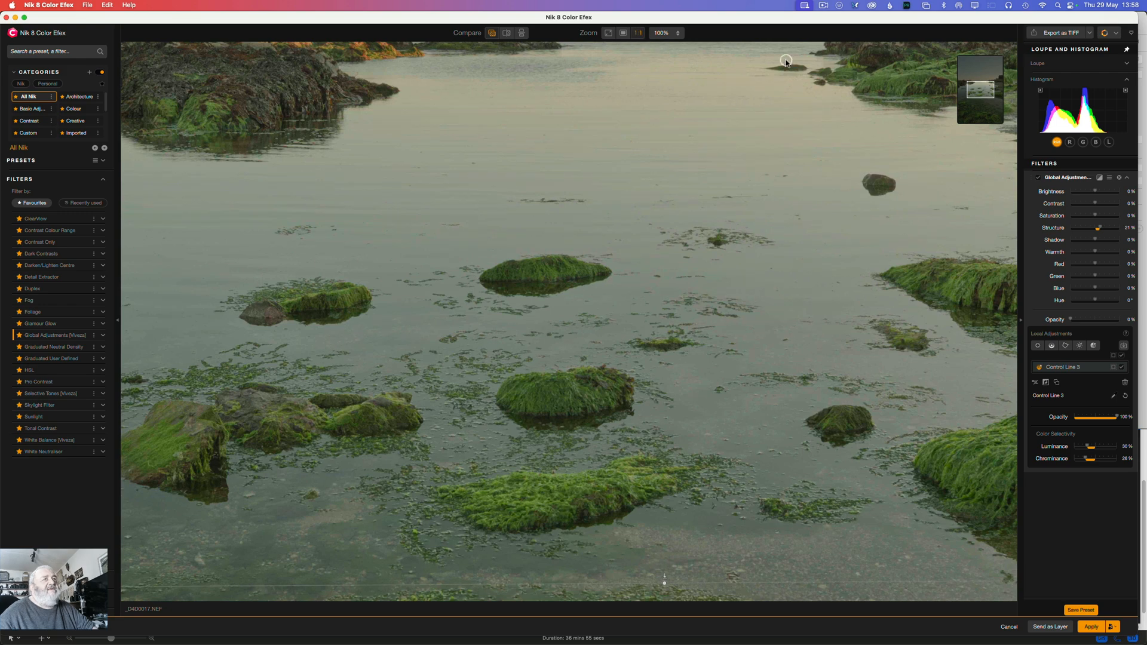
drag(980, 89, 997, 74)
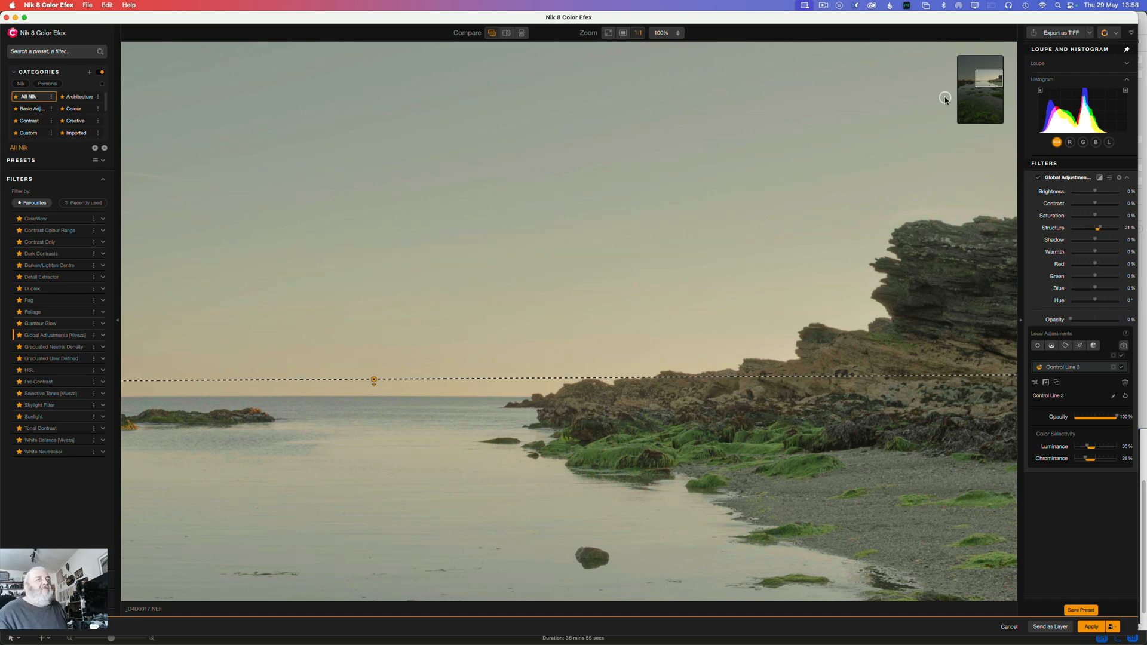
drag(990, 79, 958, 75)
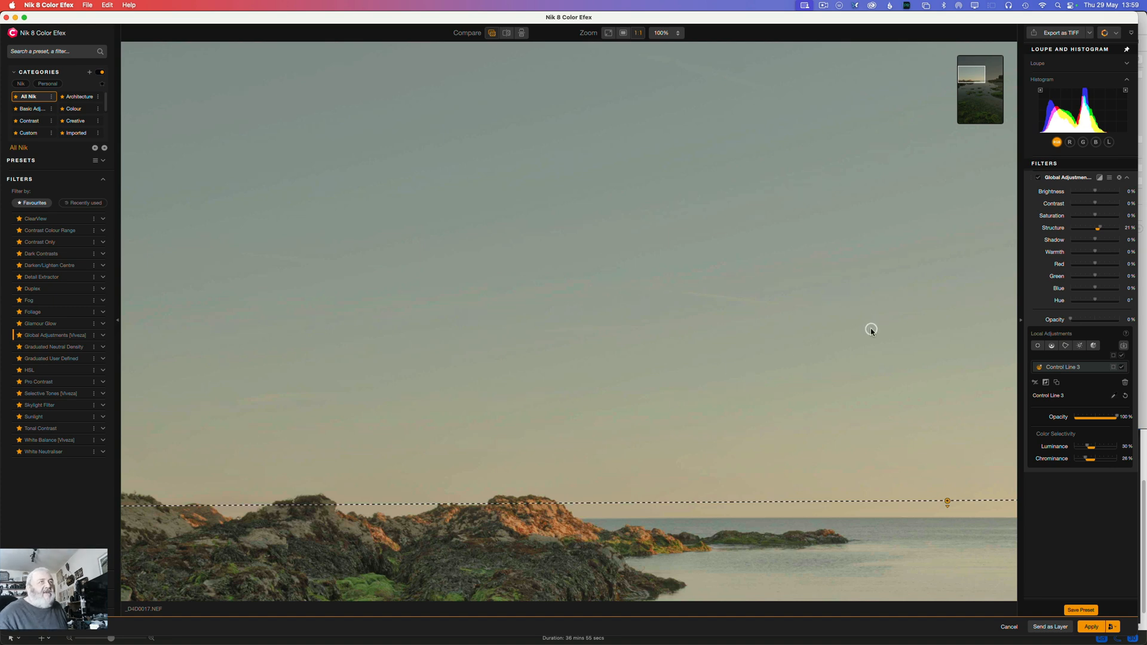
drag(972, 74, 1011, 100)
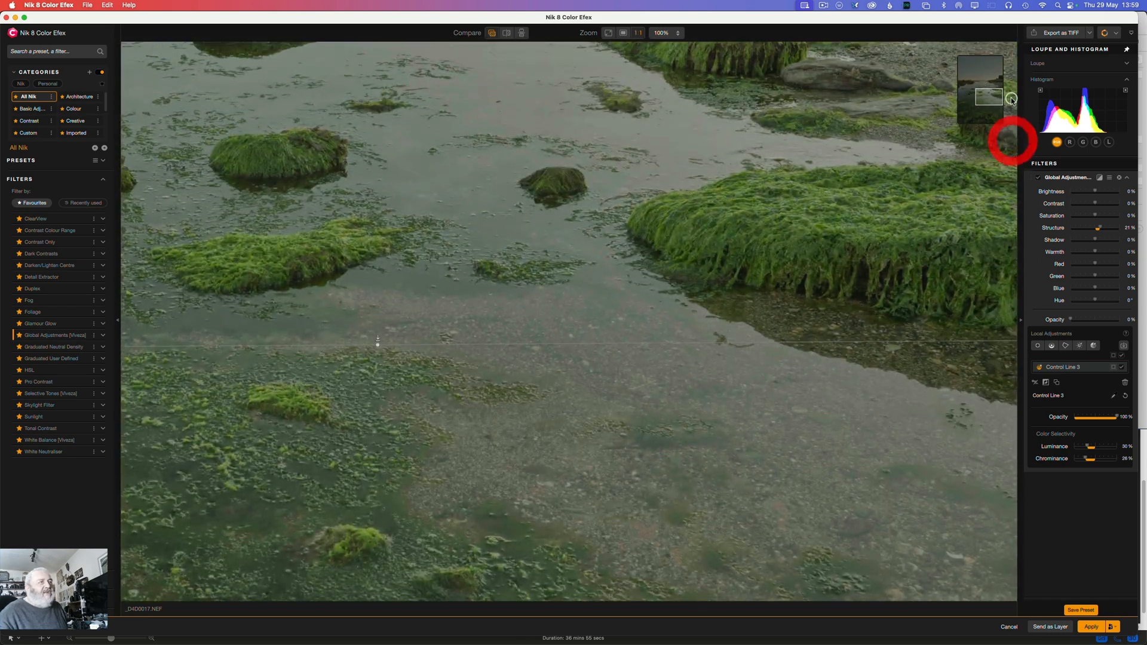
click(1040, 178)
click(1039, 178)
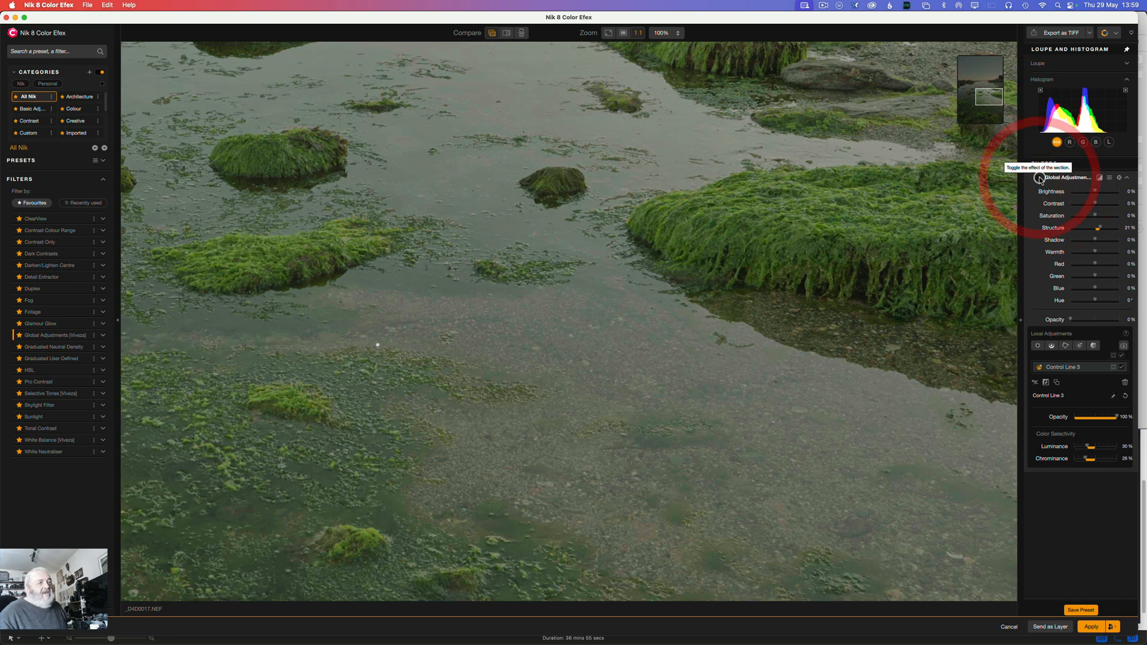
click(1039, 178)
click(1014, 193)
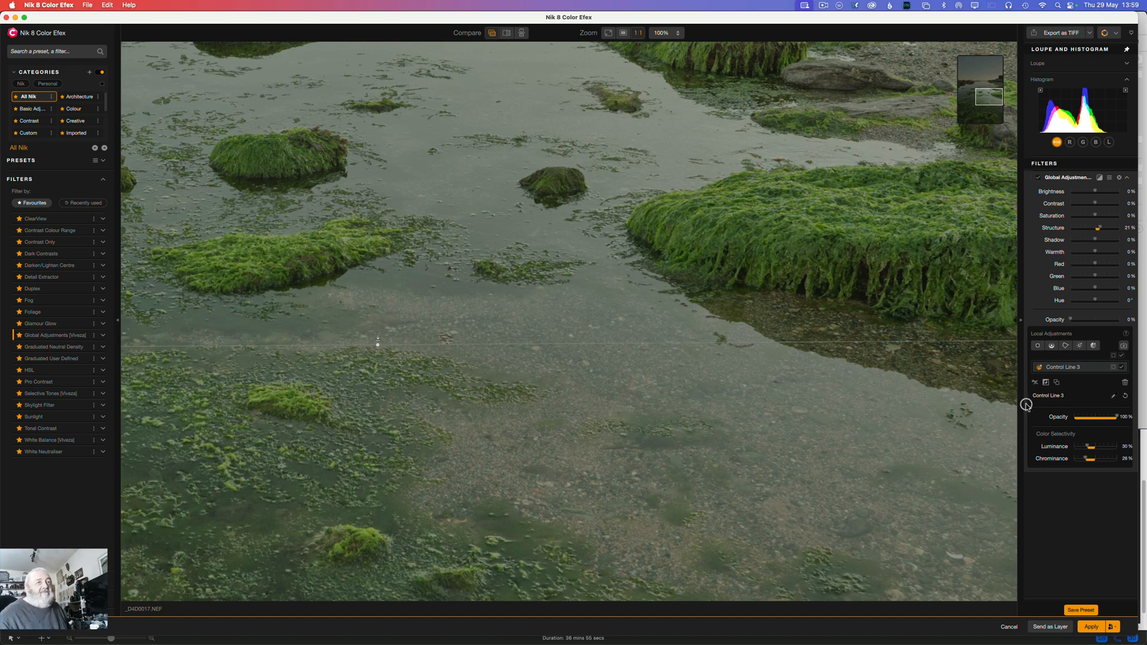
Step: Display the control line's mask over the whole image, nudge the line slightly down at the horizon, and hide the mask
click(1115, 367)
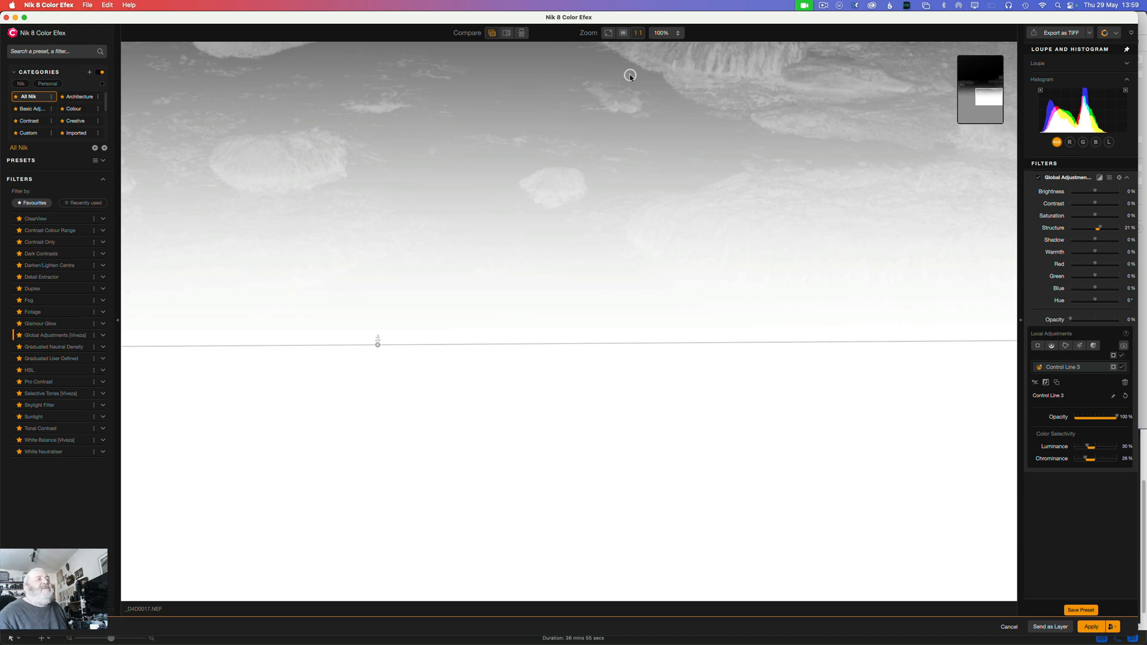
click(609, 34)
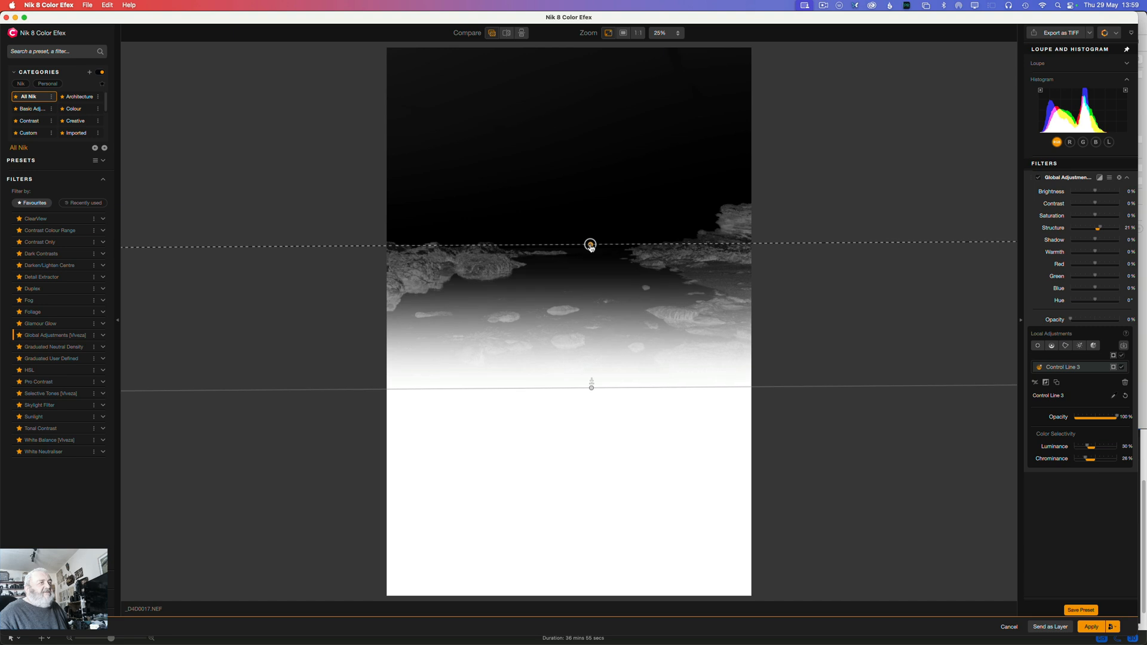
drag(590, 245, 592, 246)
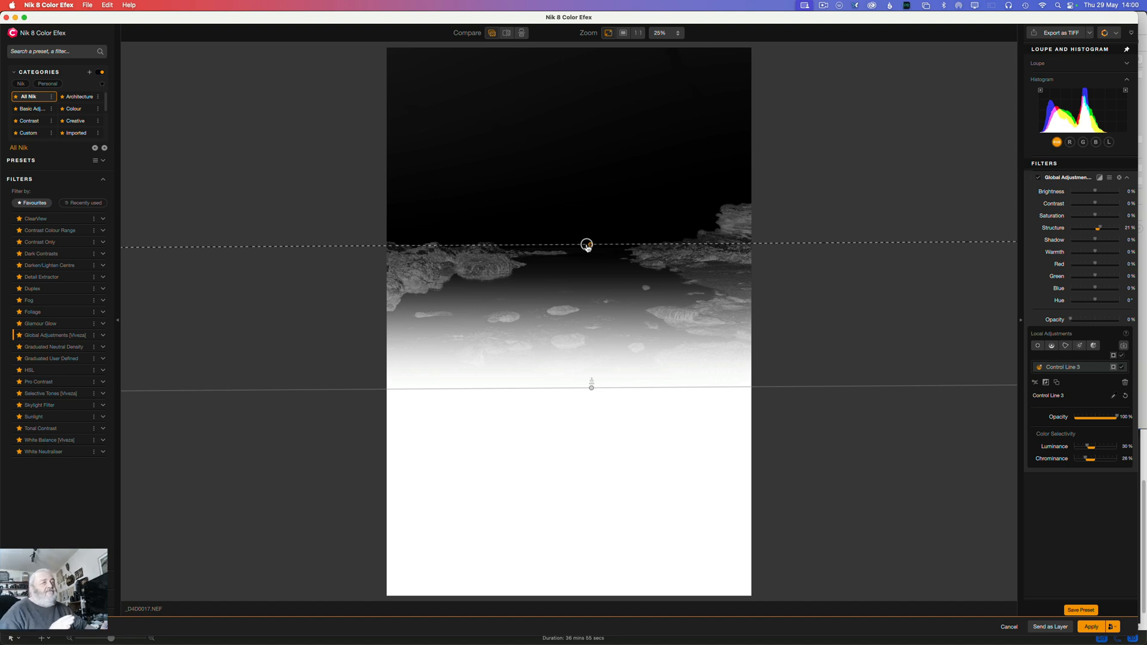
click(1114, 363)
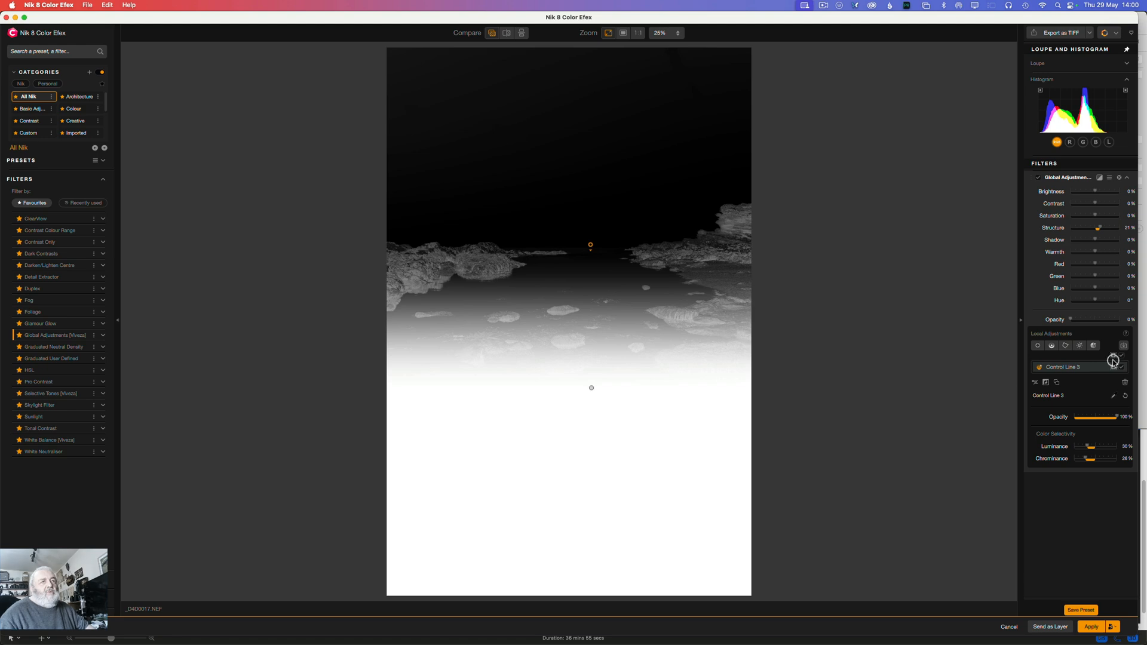
click(1115, 368)
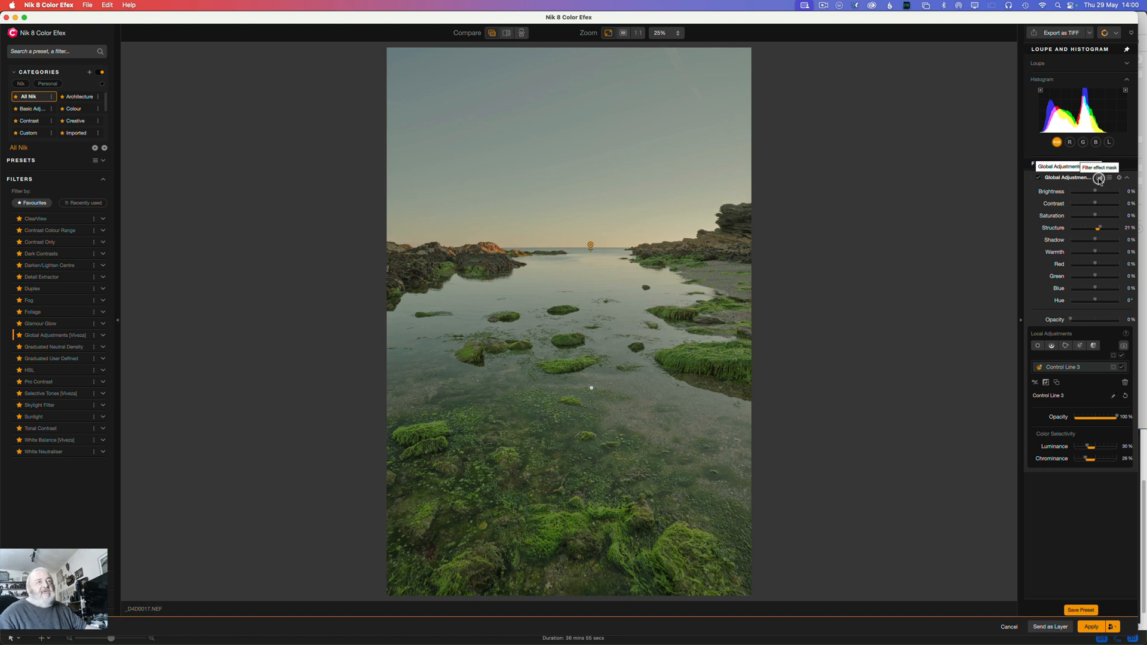
Step: Show and hide the Global Adjustments filter effect mask repeatedly and check the whole image by toggling the filter's effect
click(1100, 179)
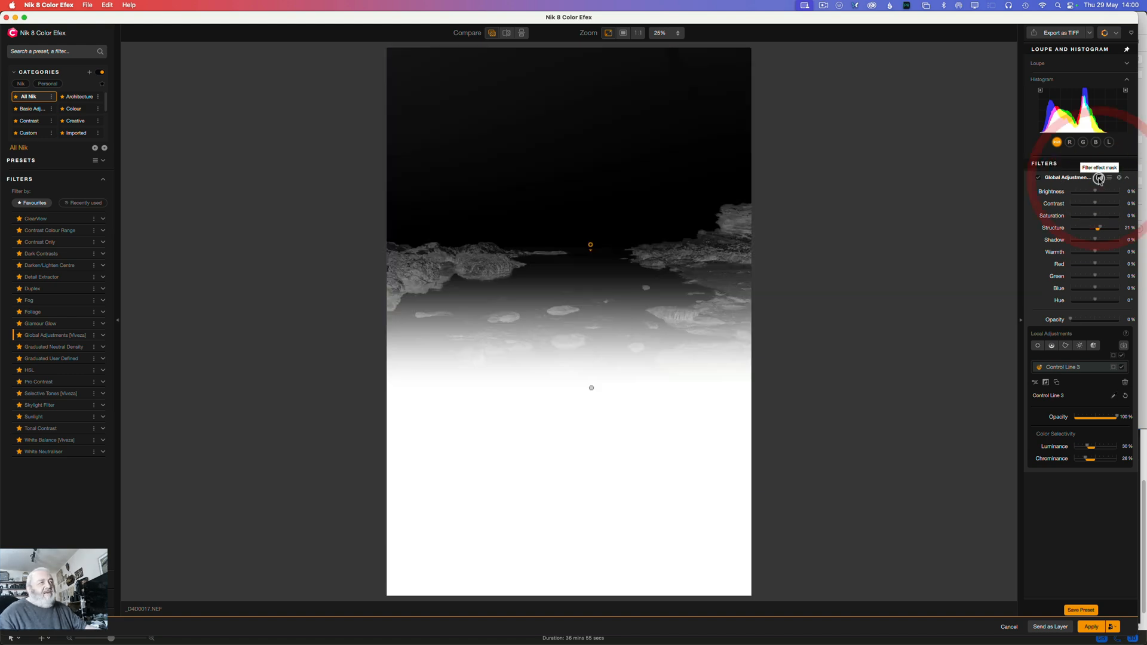
click(1100, 178)
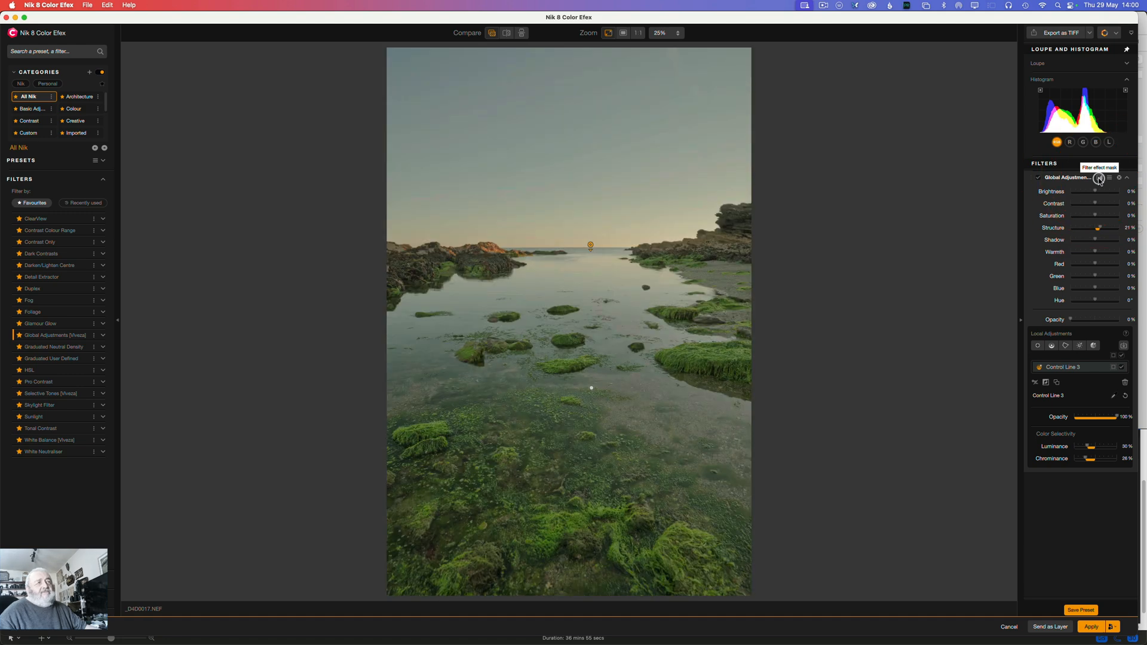
click(1100, 178)
click(1100, 179)
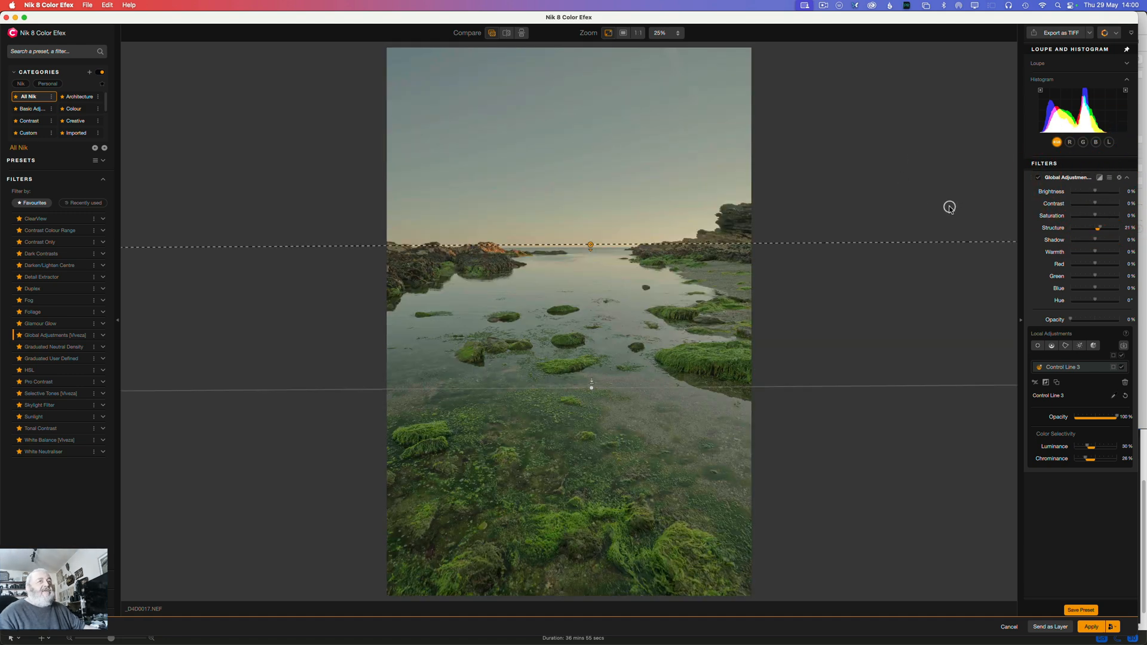
click(1038, 179)
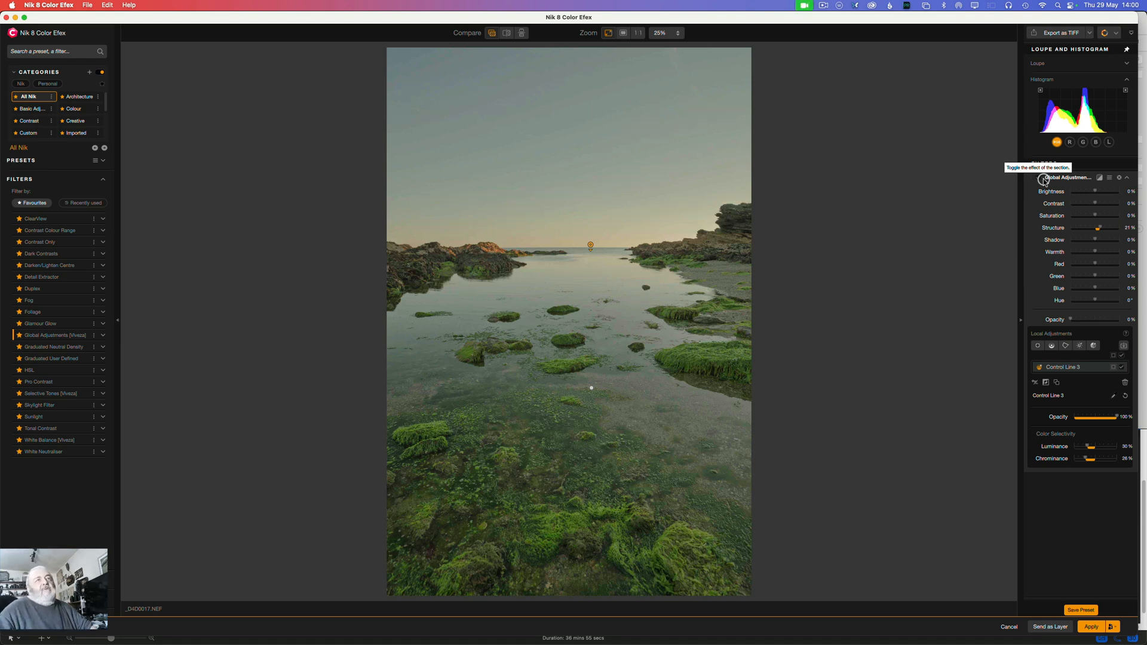
Step: Collapse the Global Adjustments filter and deselect its control line on the image
click(1064, 178)
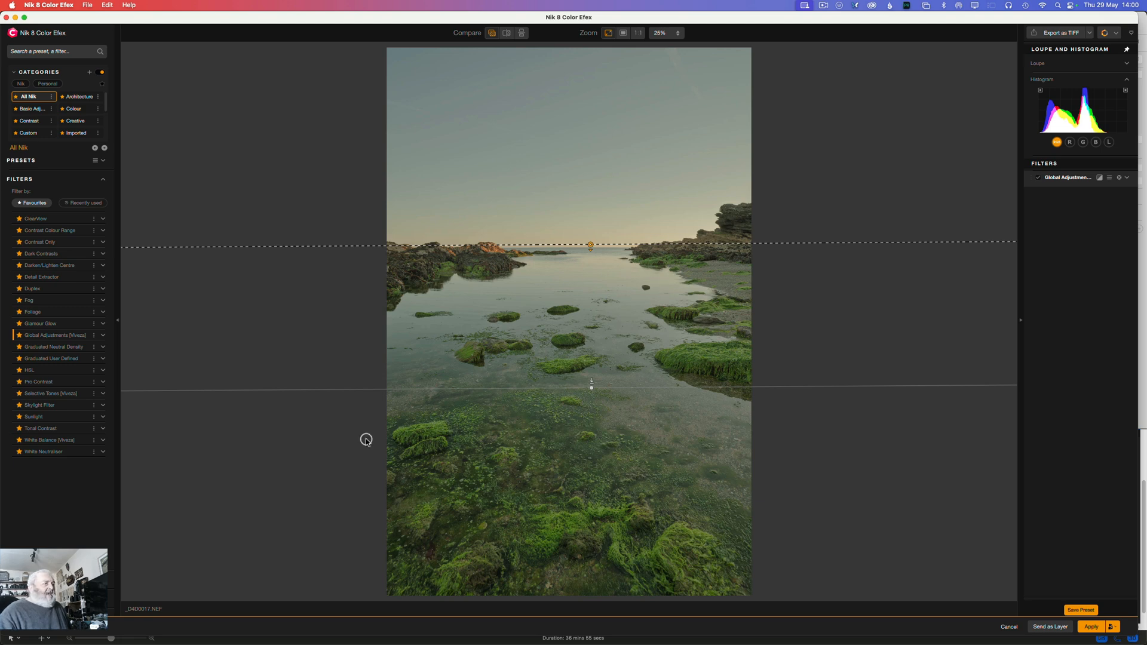
click(428, 467)
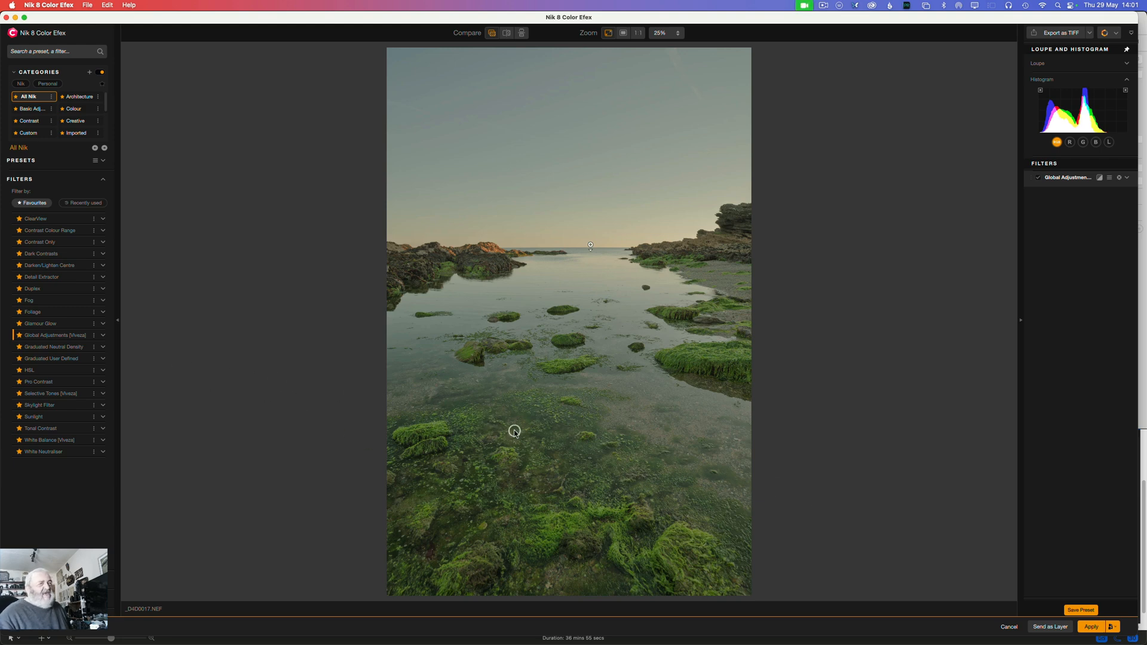
click(590, 246)
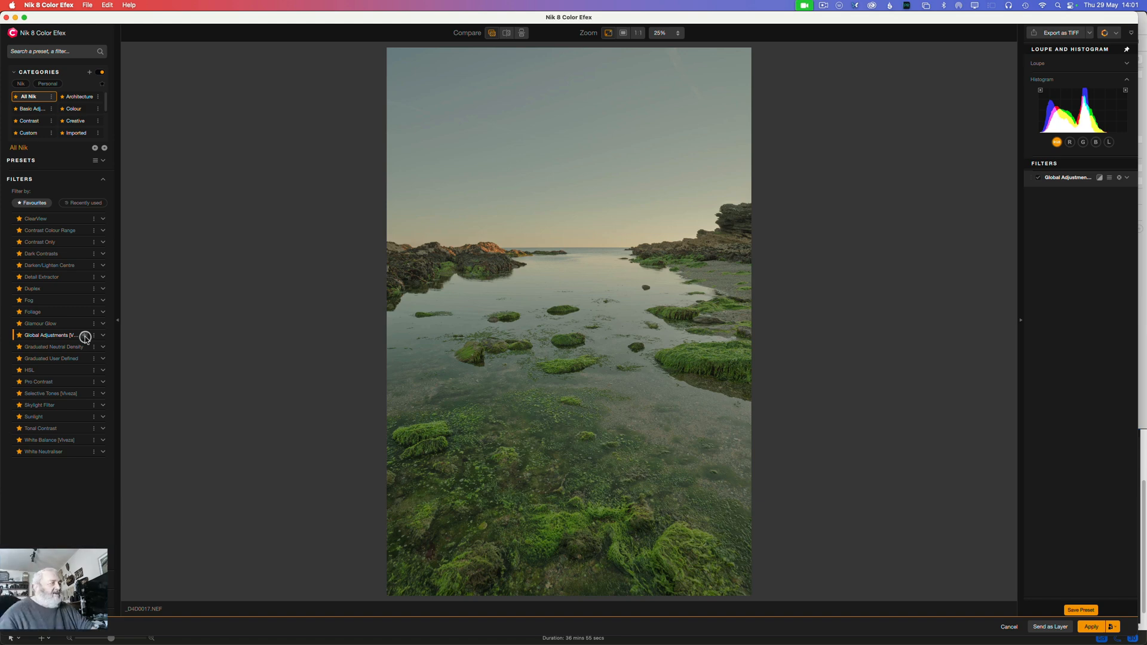
Step: Add a second Global Adjustments [Viveza] filter with Brightness -18%, Saturation 52%, Structure -25% and Warmth -1%, and compare its effect off and on
click(85, 337)
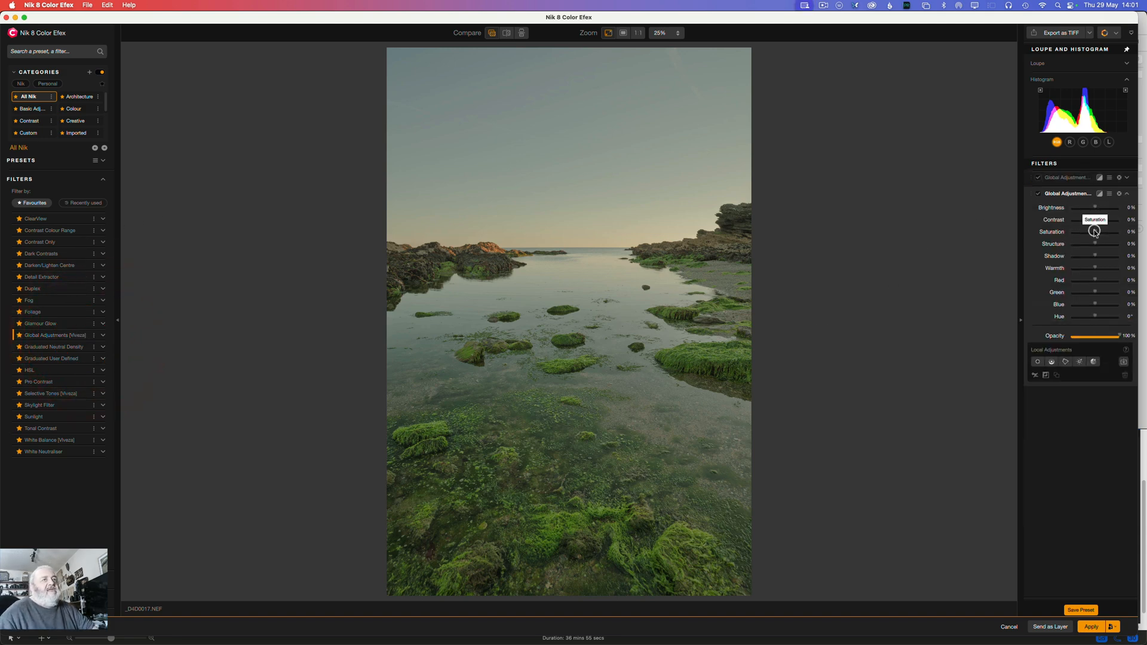
drag(1094, 231, 1090, 208)
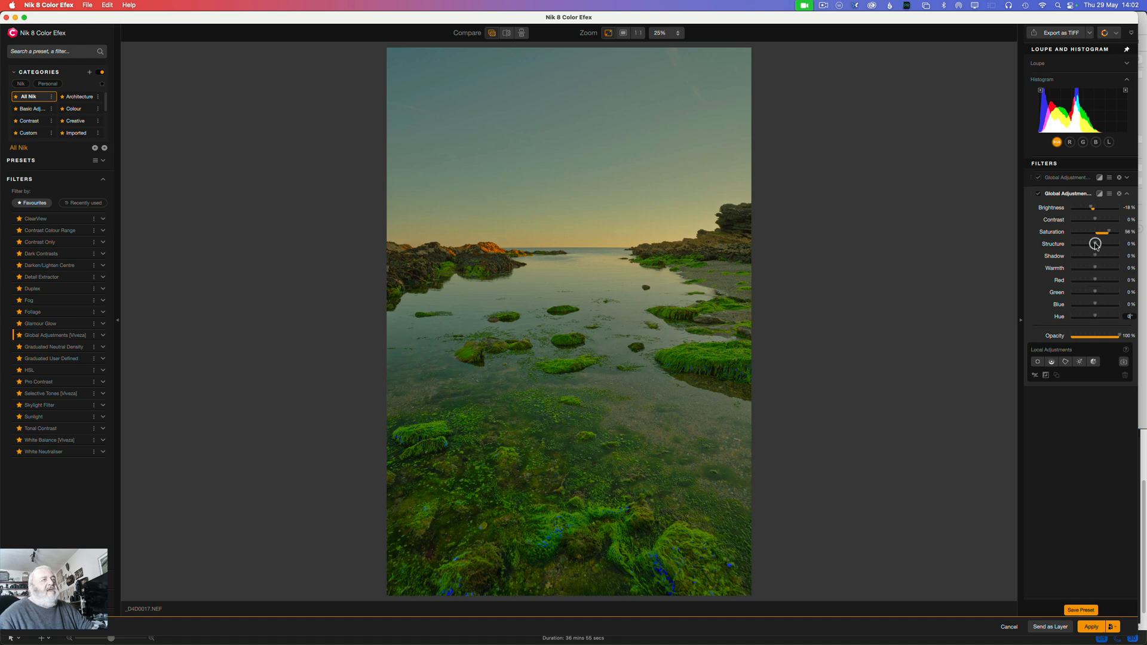
drag(1093, 244, 1090, 242)
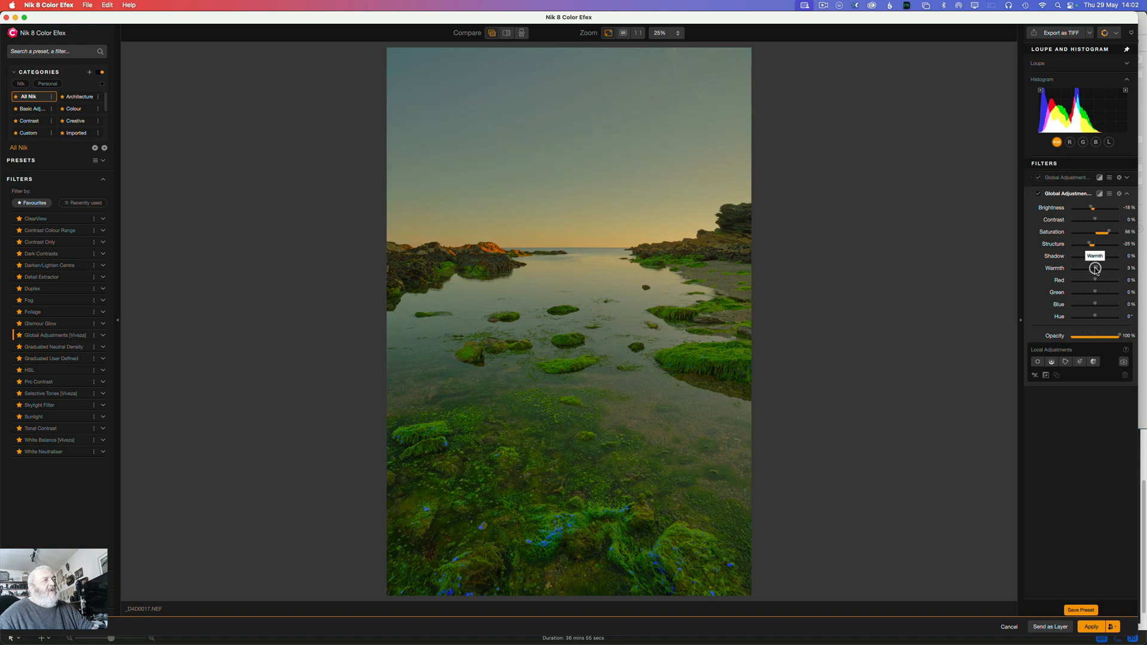
drag(1096, 270, 1094, 269)
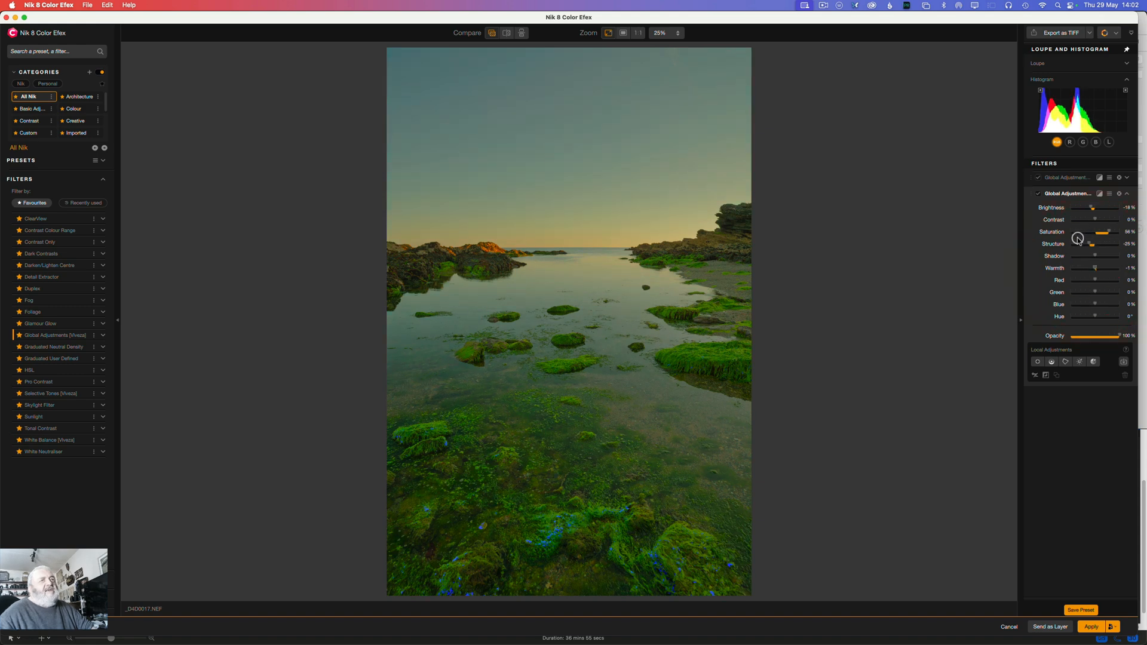
drag(1110, 232, 1107, 232)
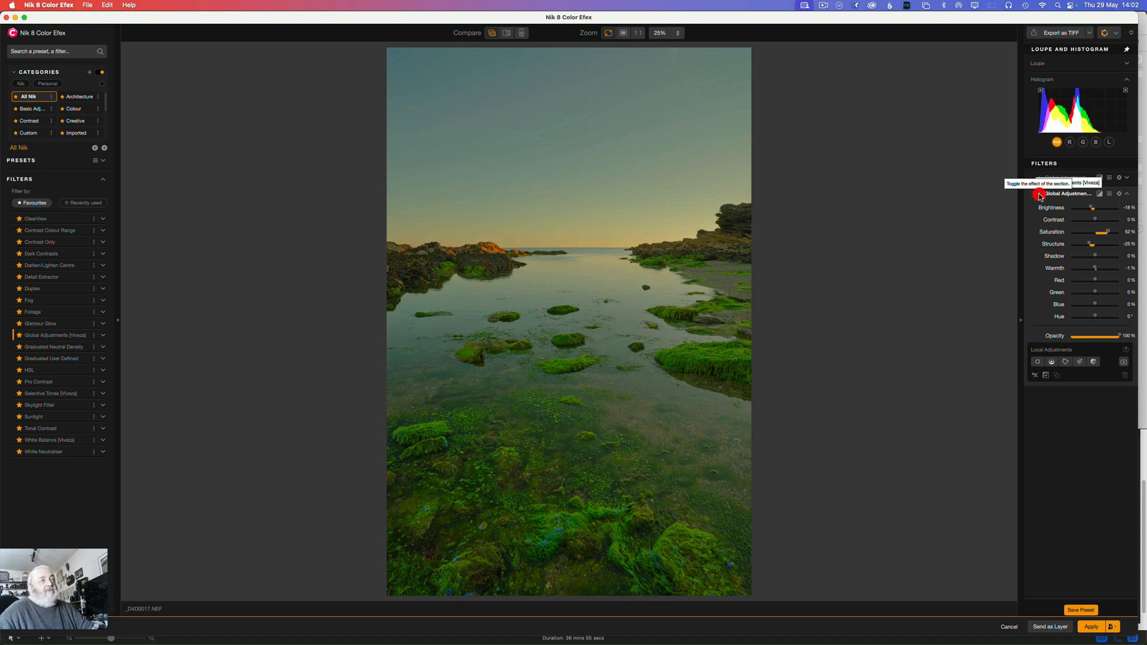
click(1038, 195)
click(1038, 195)
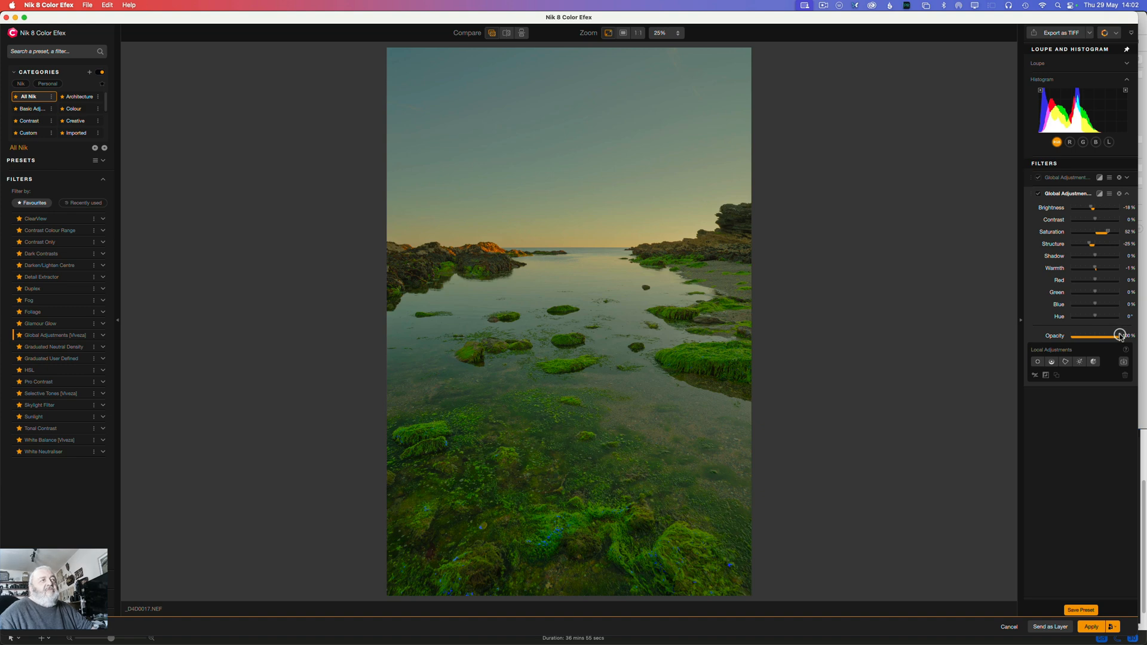
Step: Limit the second Global Adjustments filter to the sky by importing the PS Sky mask and setting filter opacity to 0%, previewing the mask
mouse_move(1120, 336)
mouse_down()
mouse_move(1066, 335)
mouse_move(1116, 336)
mouse_move(1102, 337)
mouse_up()
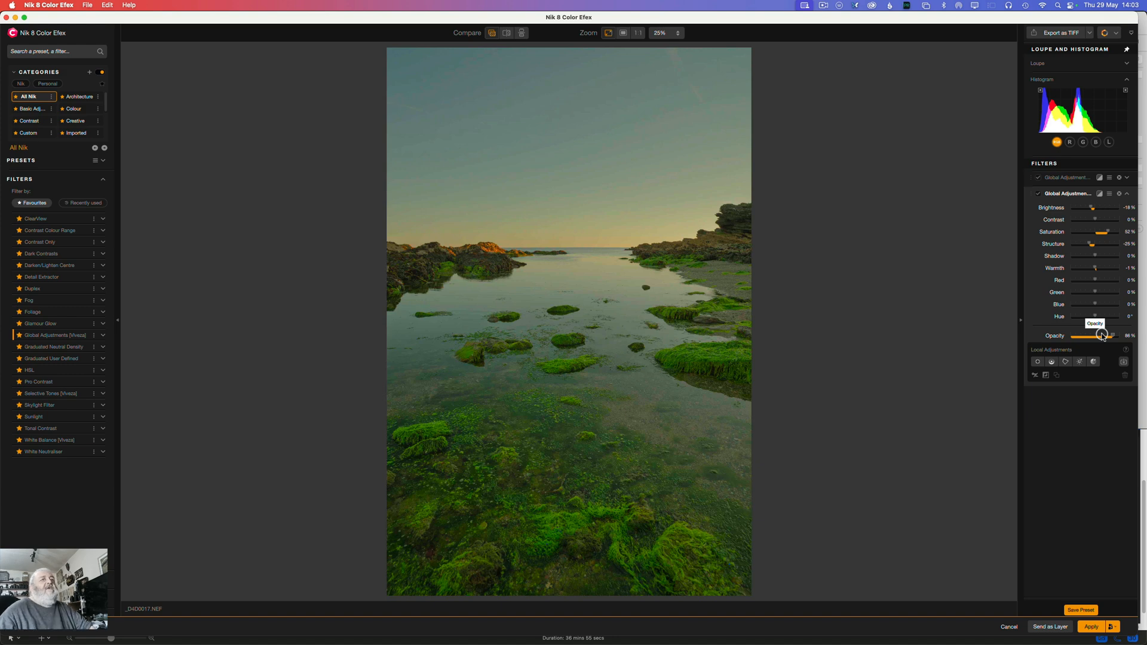
click(1123, 362)
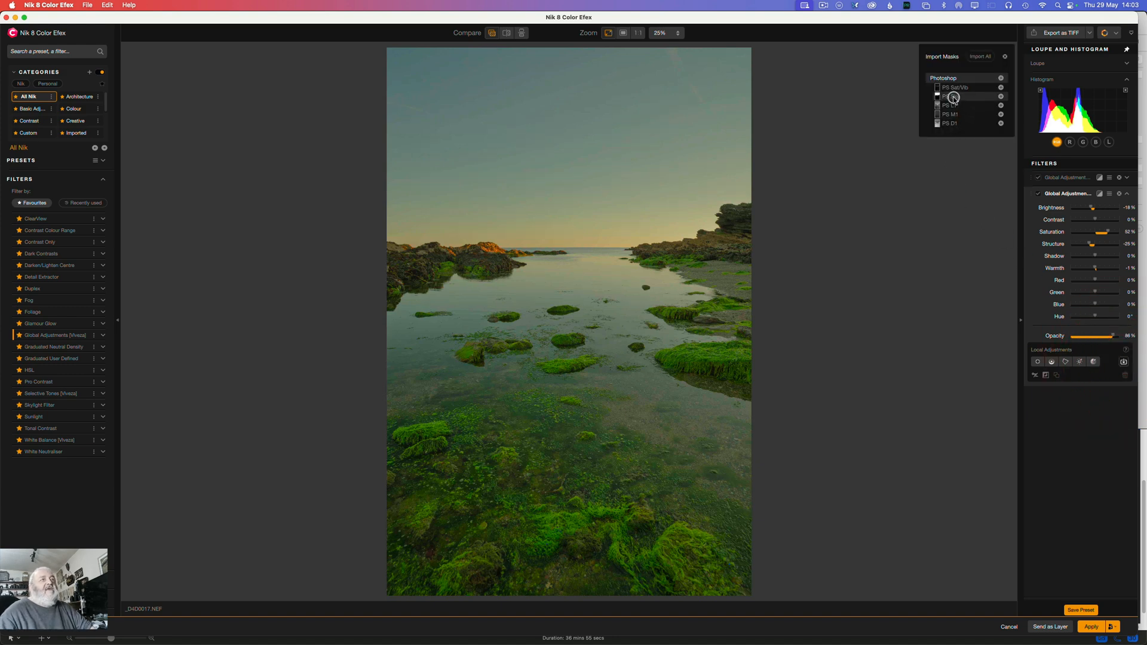
click(1001, 96)
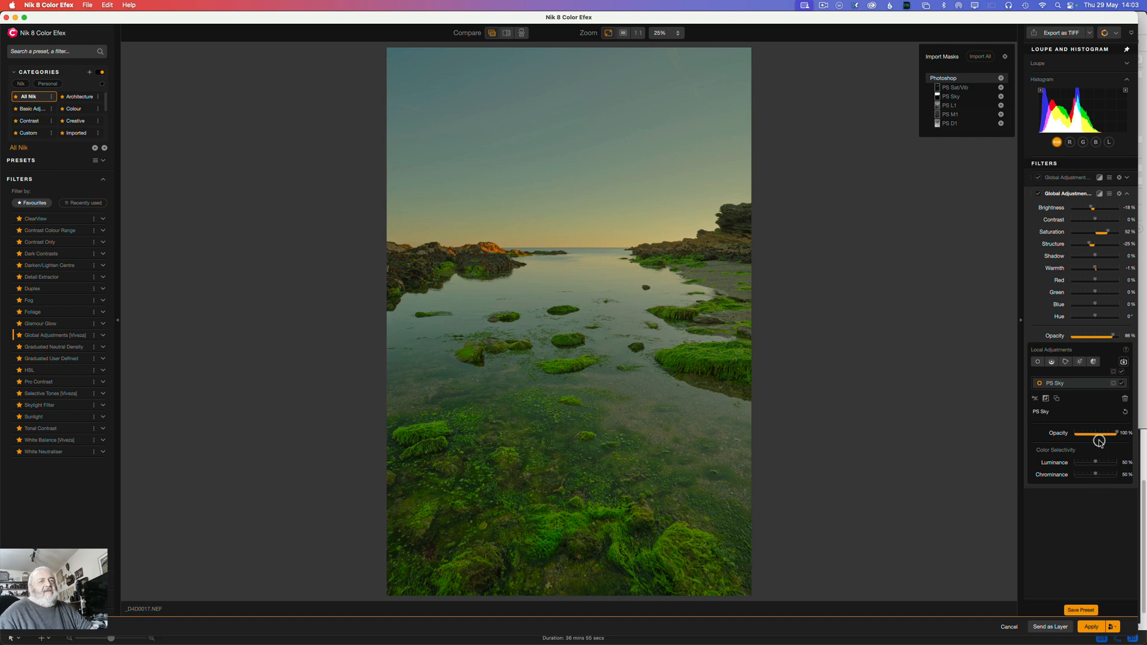
click(1114, 384)
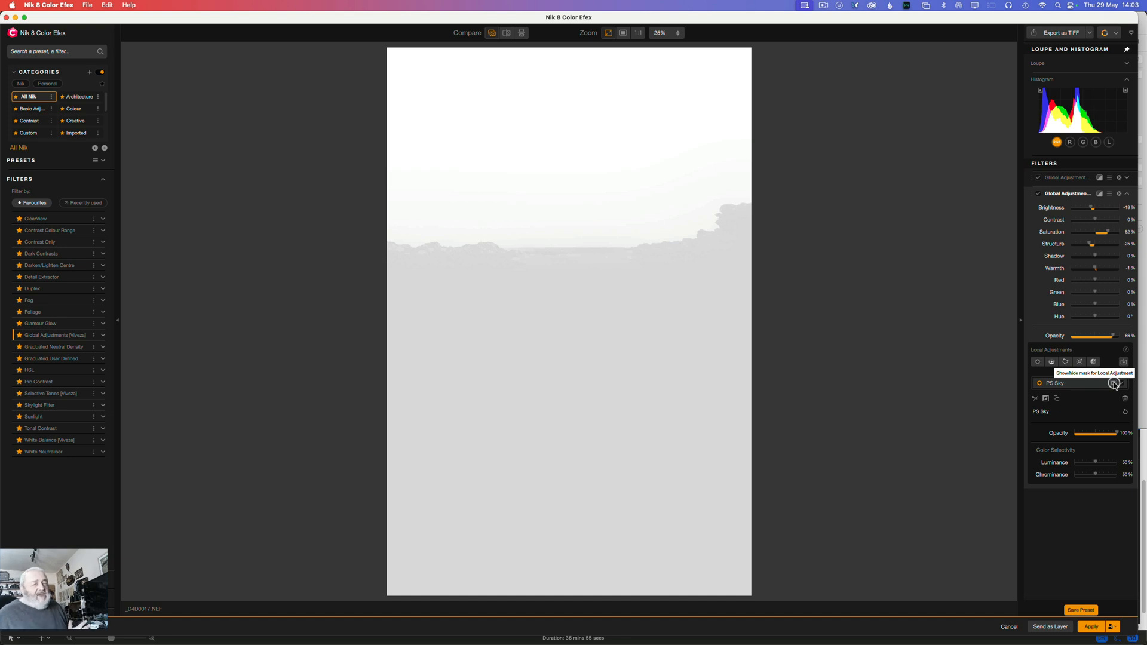
drag(1112, 336, 1061, 329)
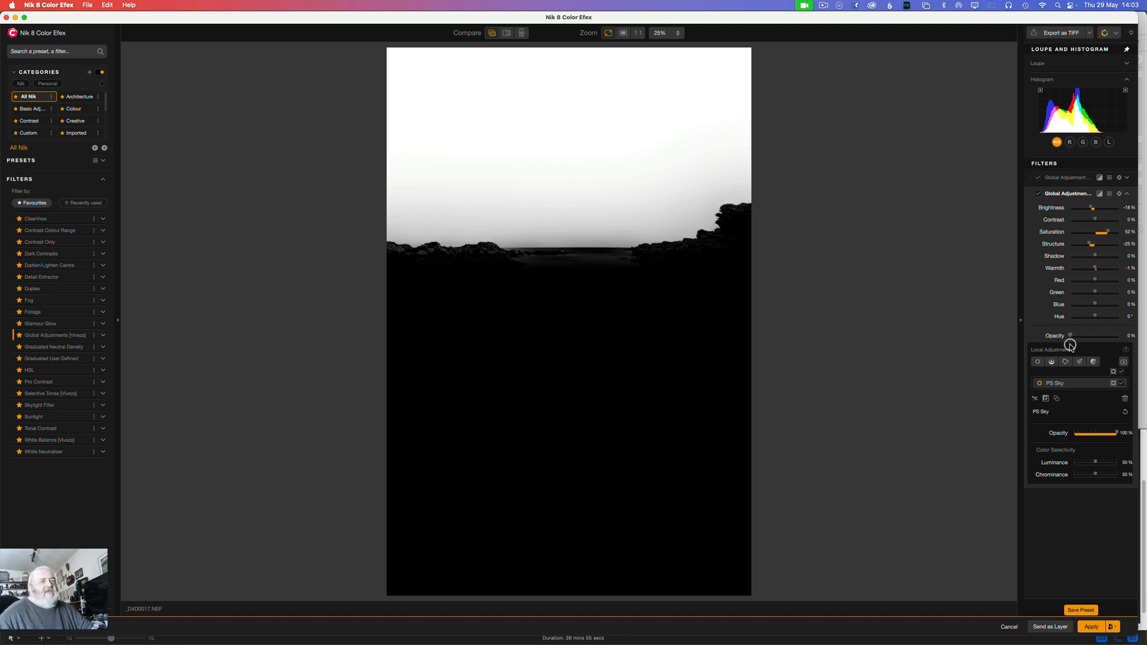
click(1116, 384)
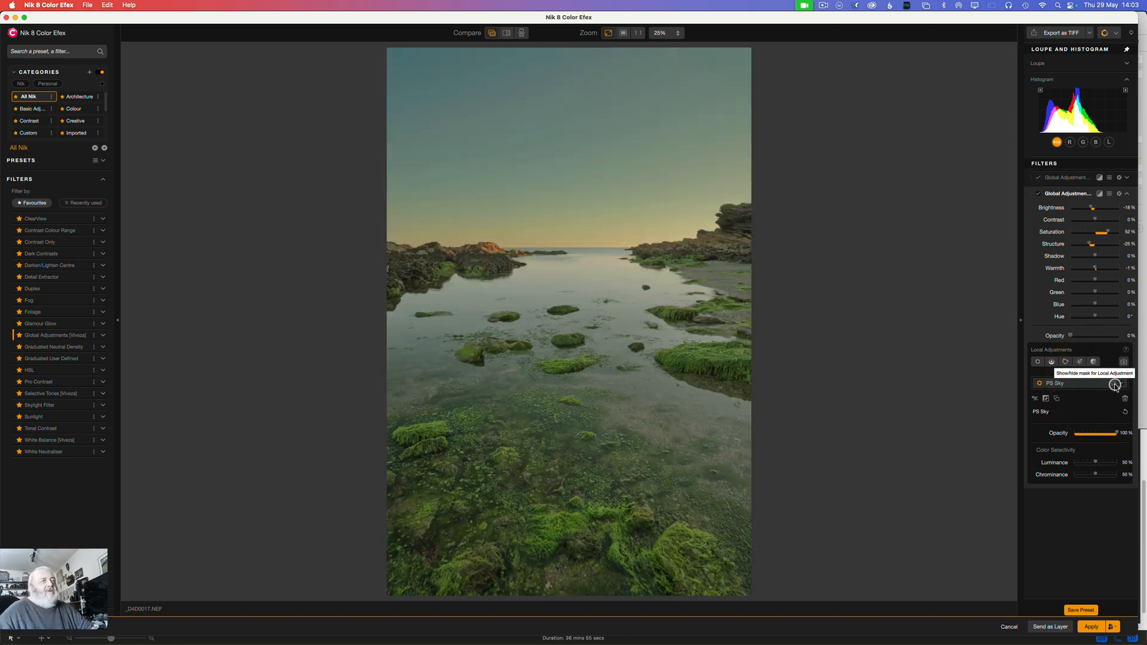
Step: Compare the image with the sky-masked Global Adjustments filter switched off and on
click(1038, 194)
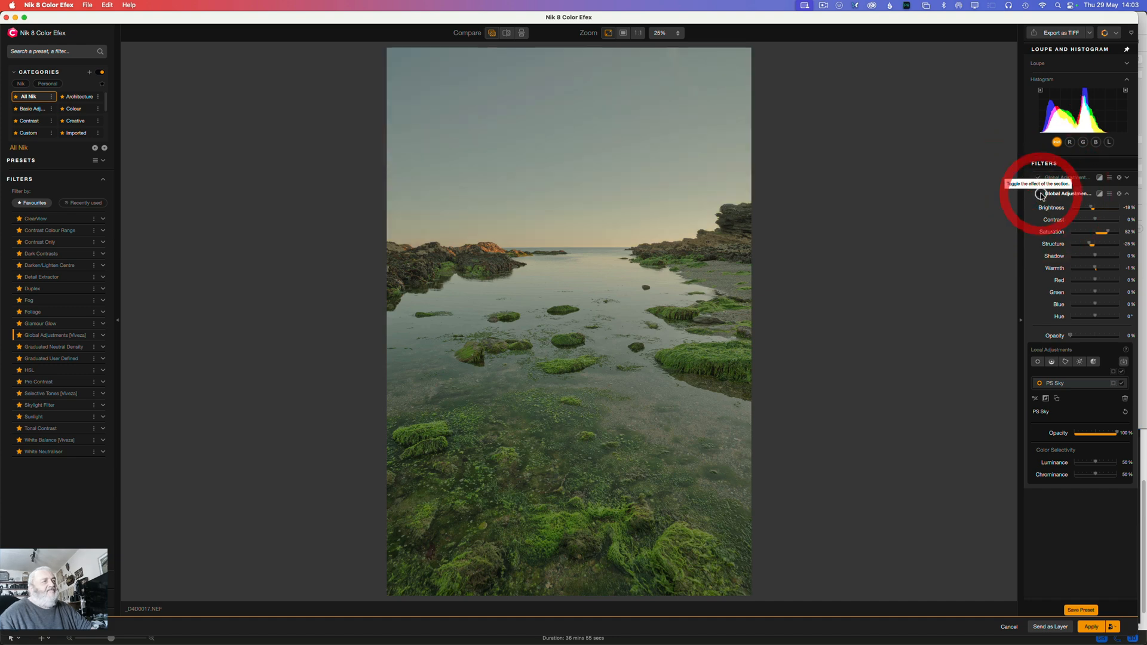
click(1039, 194)
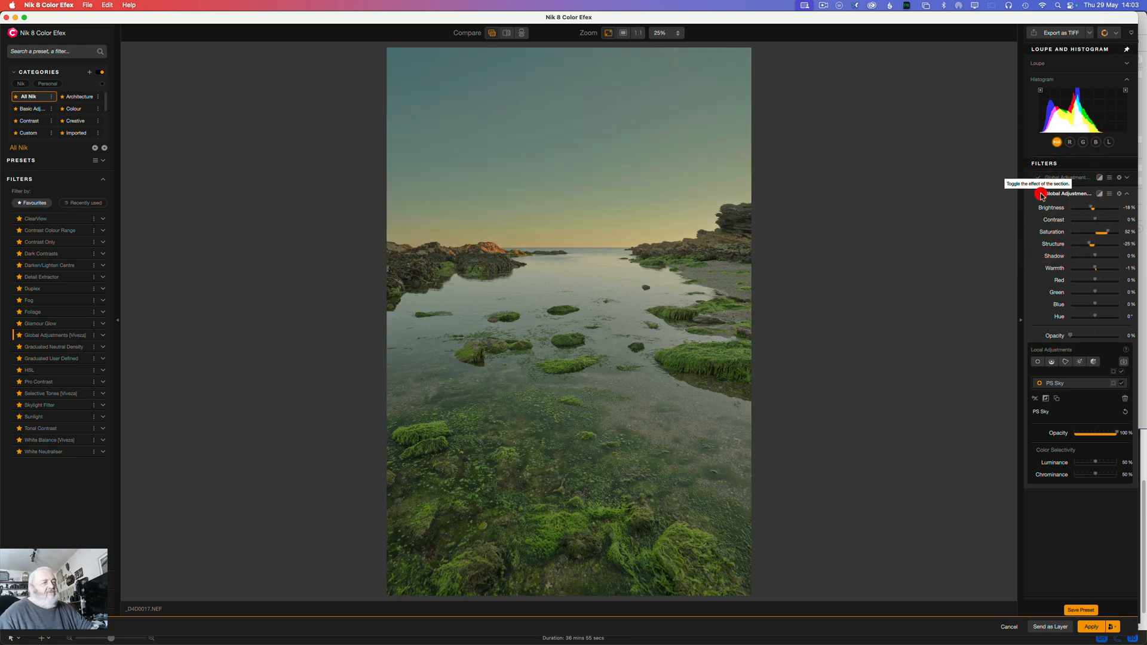
click(1040, 194)
click(1040, 195)
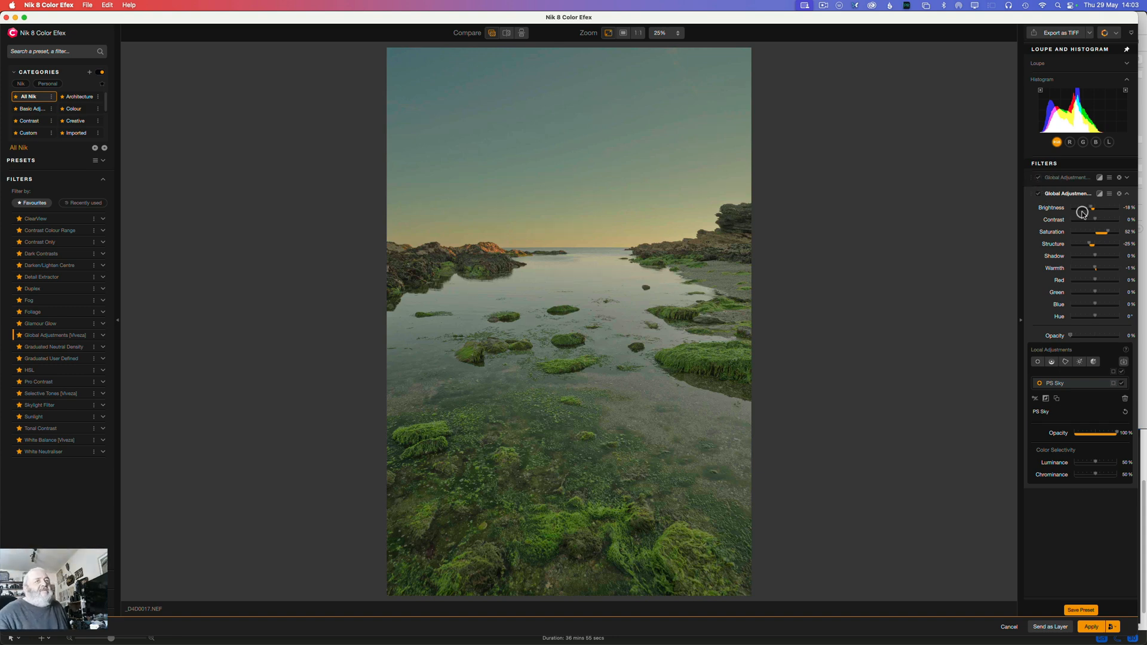
Step: Set the second Global Adjustments filter's Contrast to 11% and Saturation to 57%, and collapse its settings
mouse_move(1094, 220)
mouse_down()
mouse_move(1070, 211)
mouse_move(1096, 217)
mouse_up()
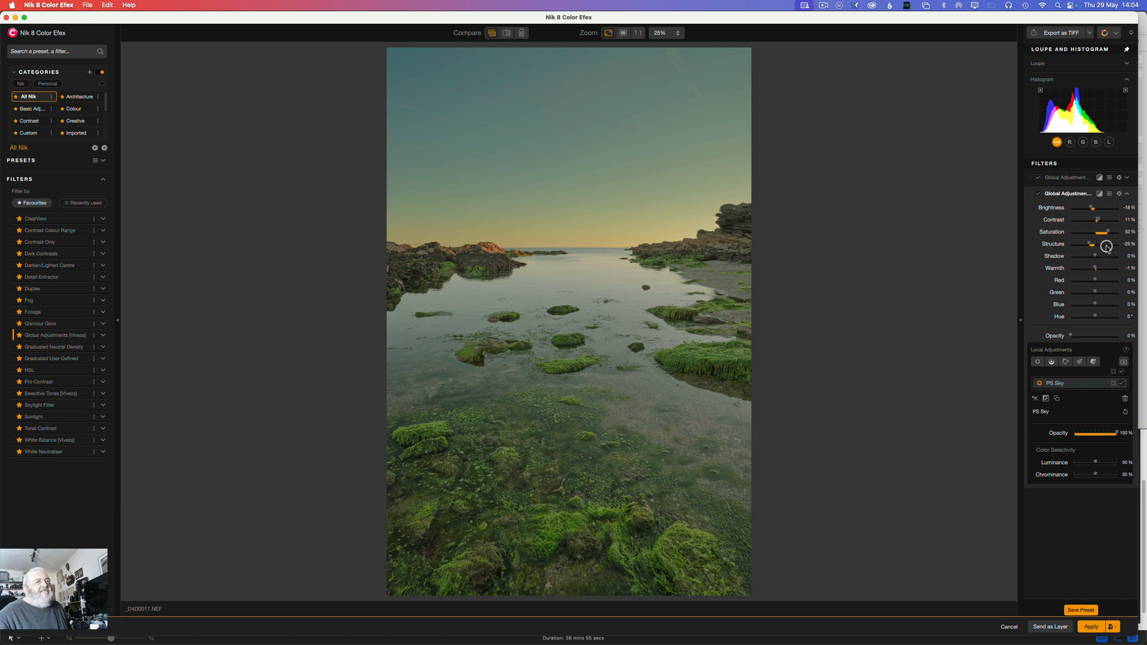
drag(1109, 233, 1109, 233)
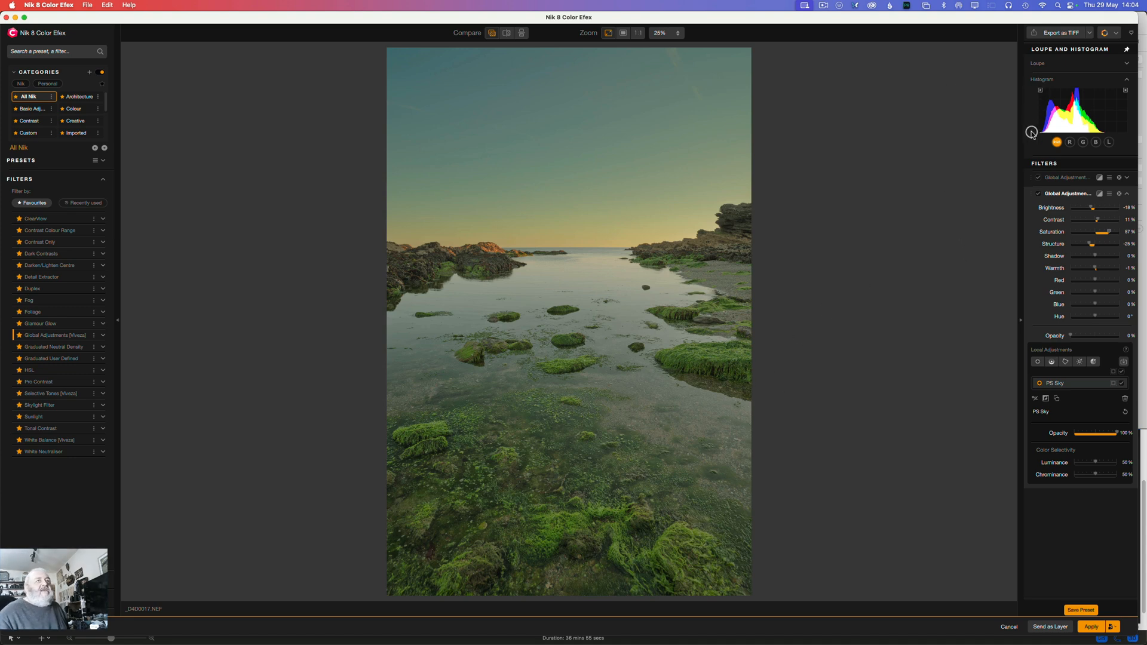
click(1061, 193)
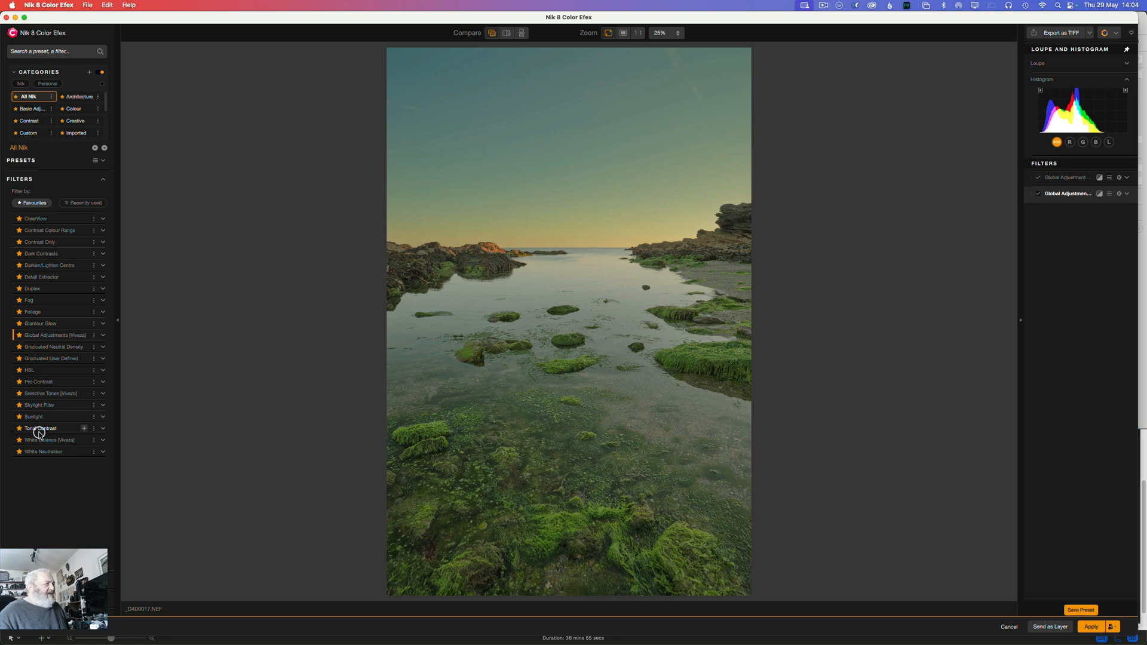
Step: Add a Pro Contrast filter with Correct Color Cast 62%, restrict it to the PS Sky mask at filter opacity 0%, and collapse it
click(83, 382)
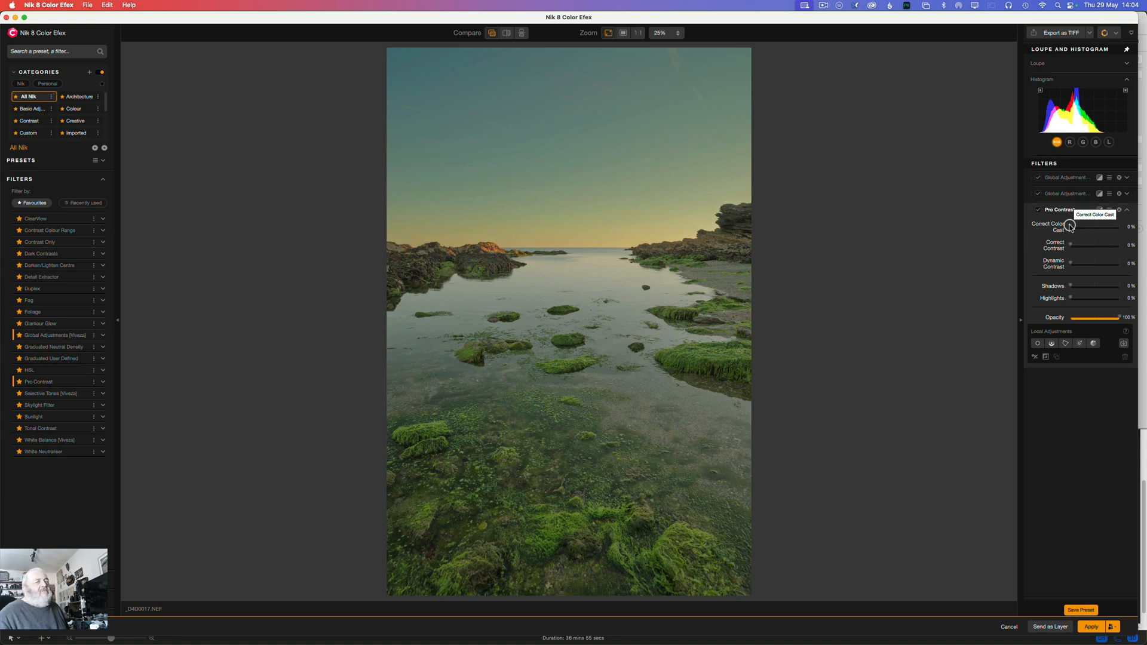
drag(1071, 227, 1100, 230)
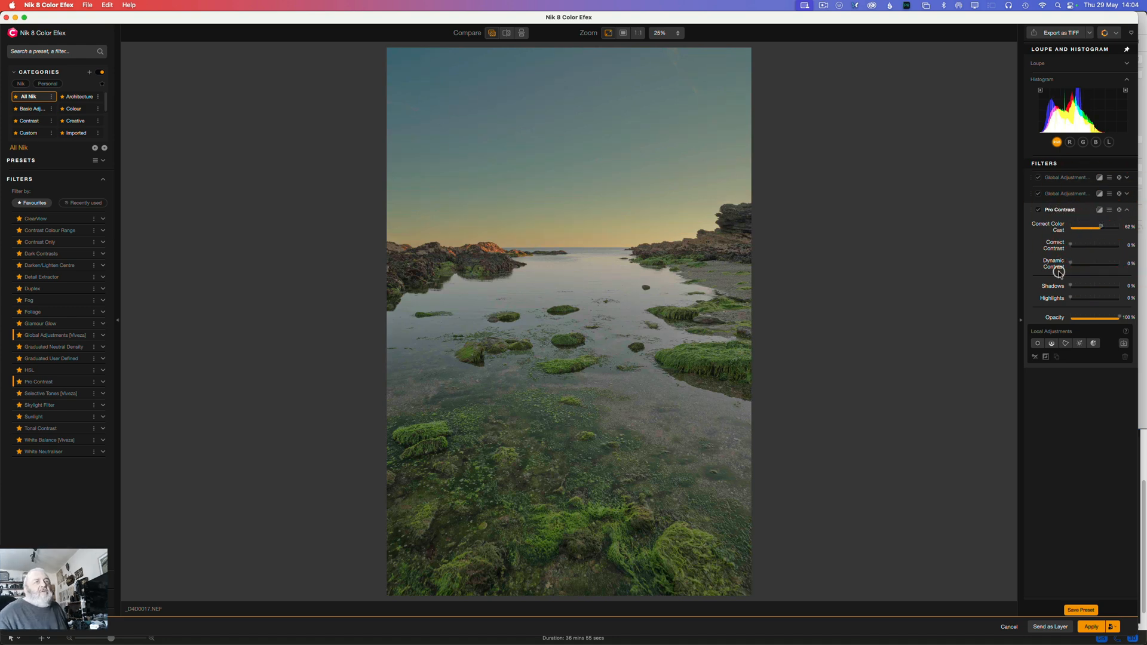
click(1123, 344)
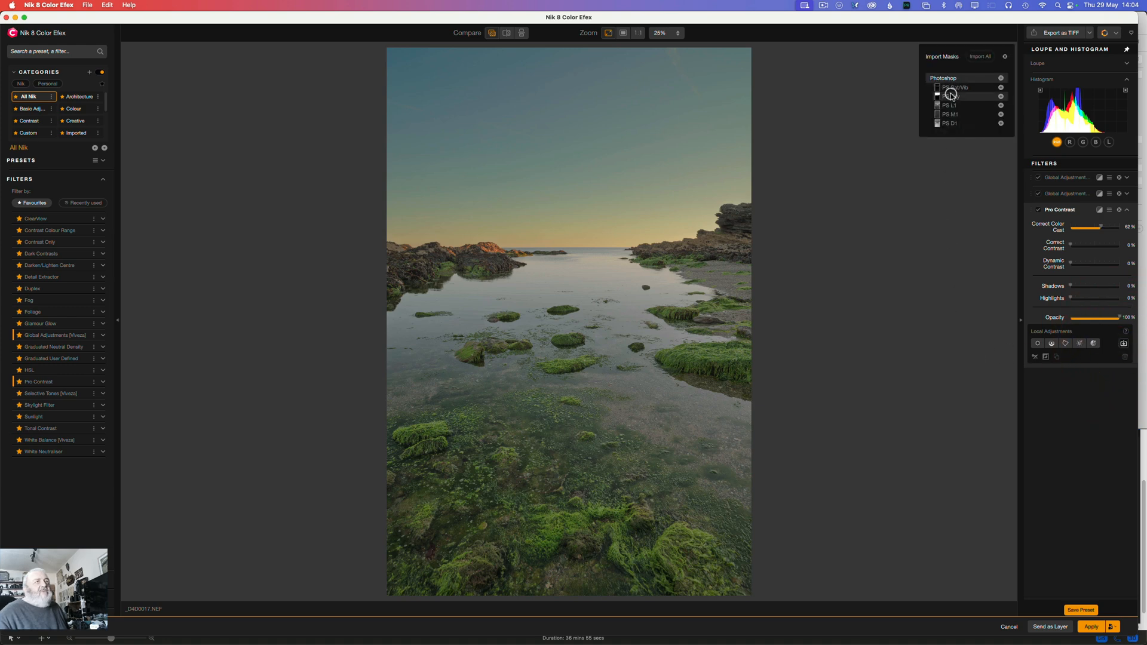
click(1000, 98)
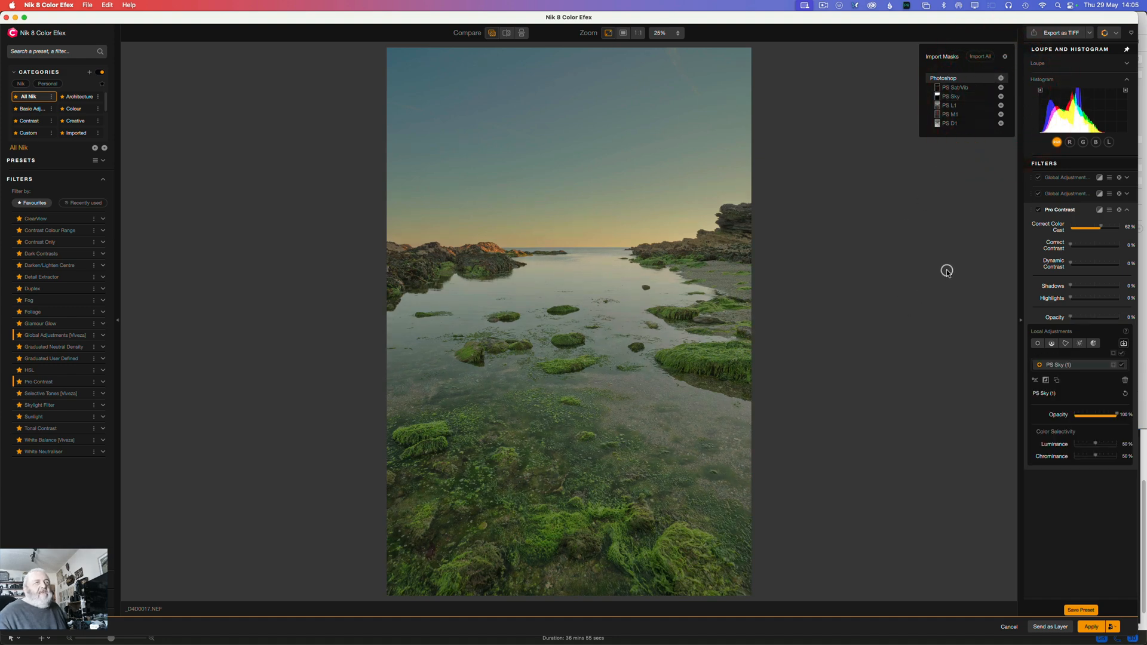
click(1048, 208)
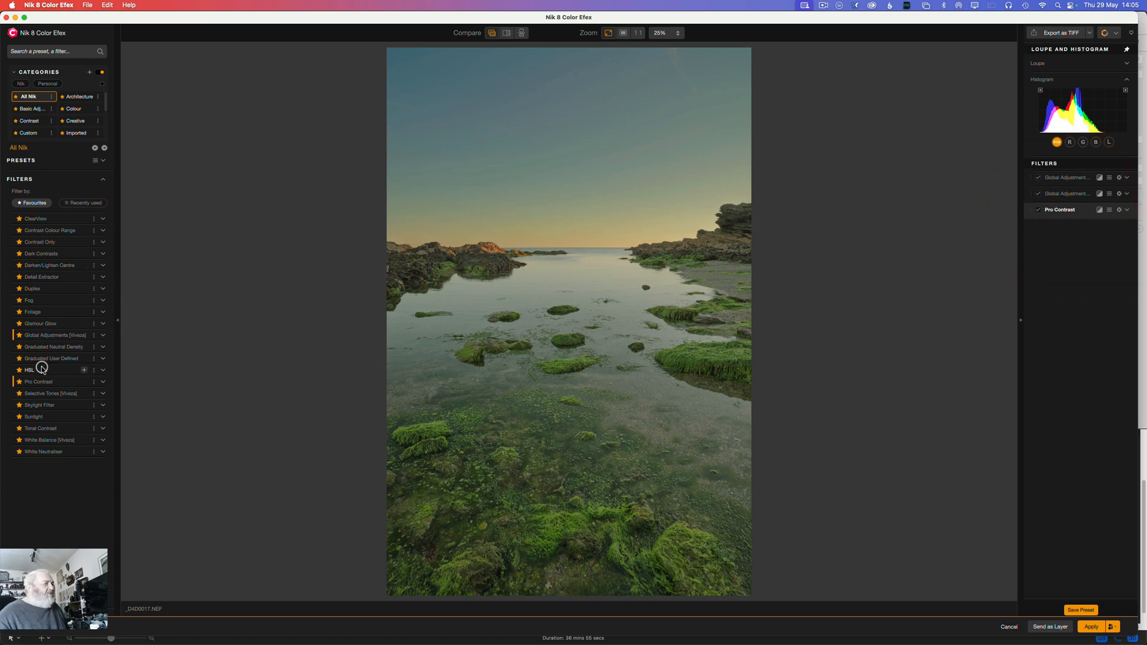
Step: Add an HSL filter with slightly raised overall saturation, and set its yellows to Saturation -12 and Luminance 38
click(84, 371)
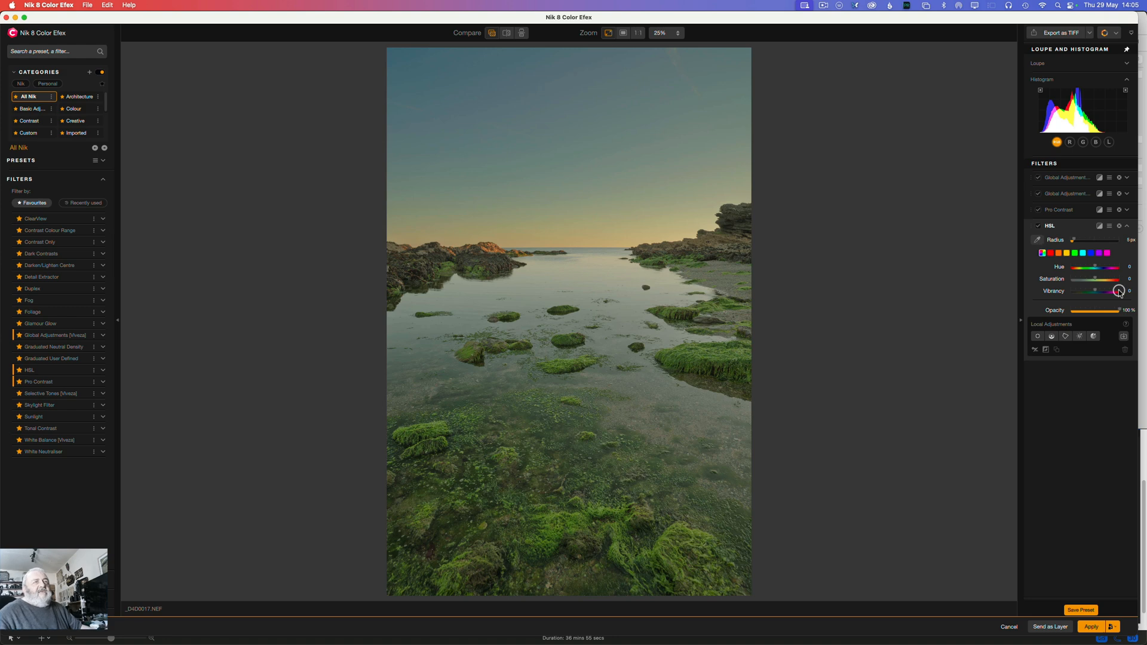
drag(1095, 279, 1101, 279)
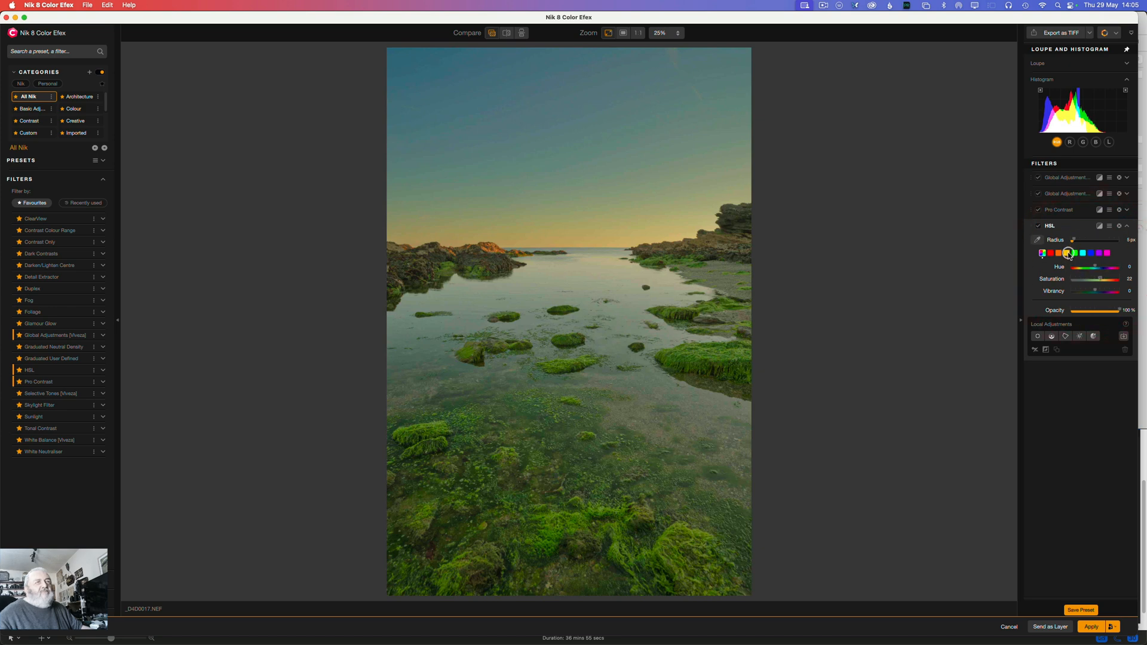
click(1066, 253)
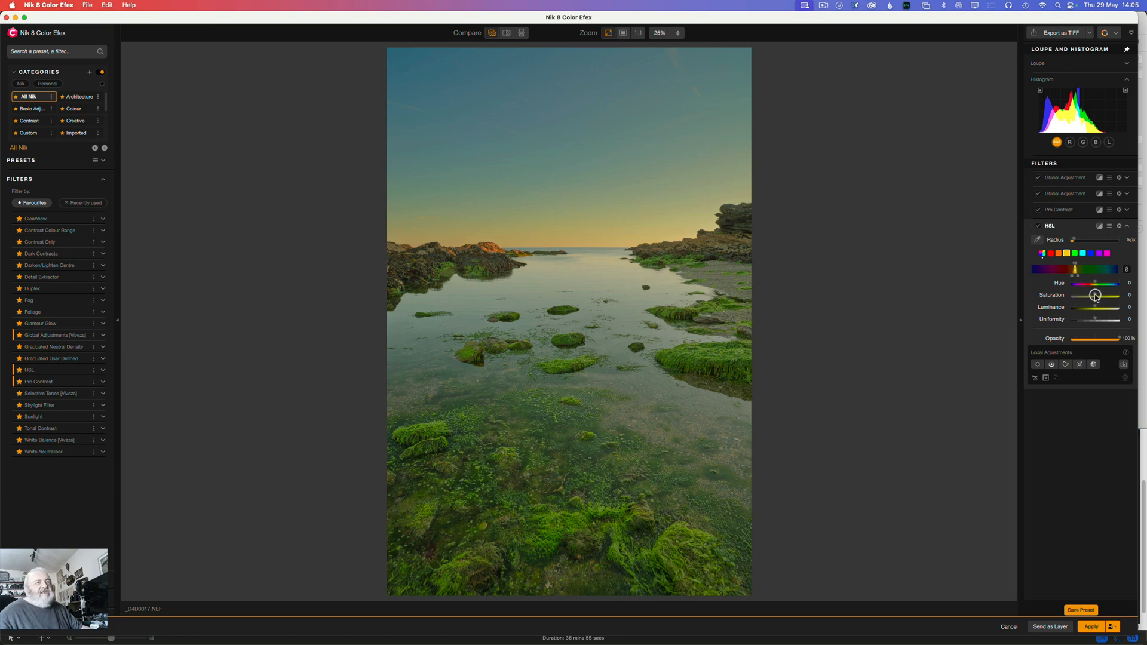
drag(1095, 296, 1094, 296)
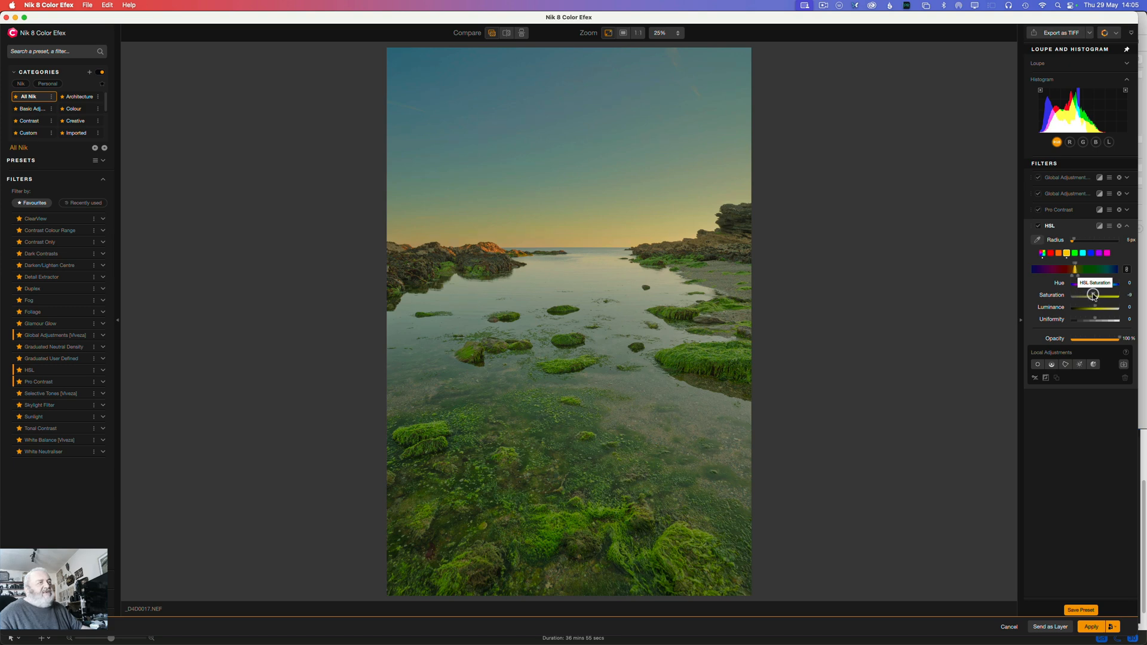
drag(1092, 295, 1092, 297)
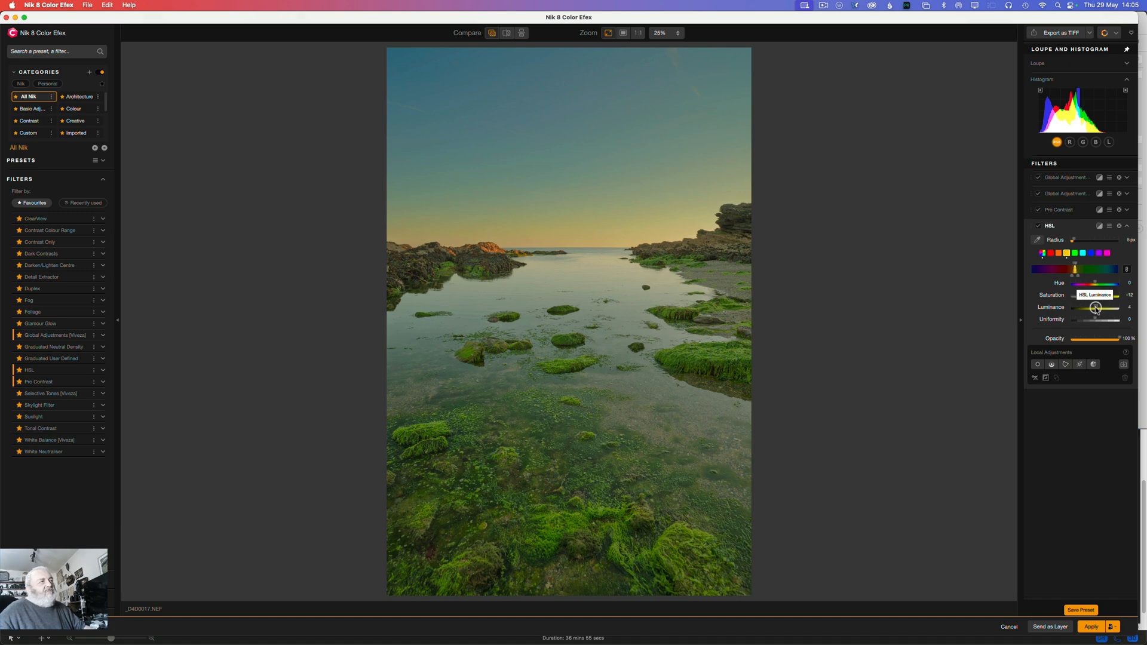
drag(1099, 309, 1100, 309)
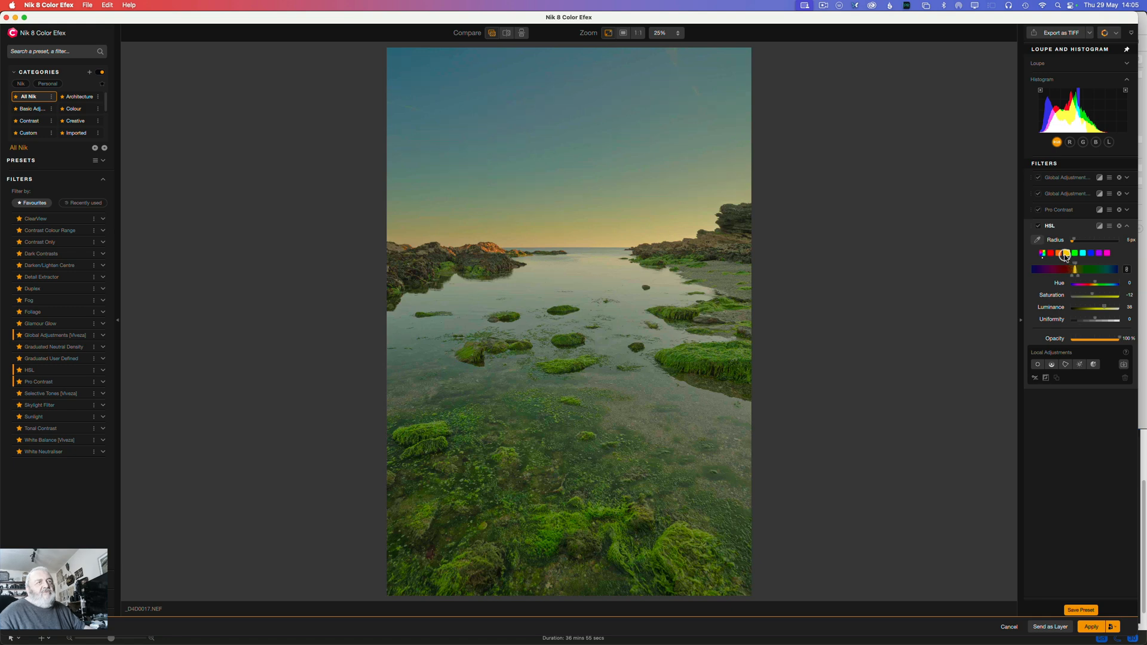
Step: Set the HSL filter's oranges to Luminance 10, Saturation 21 and Uniformity 44
click(1059, 254)
drag(1096, 308, 1097, 307)
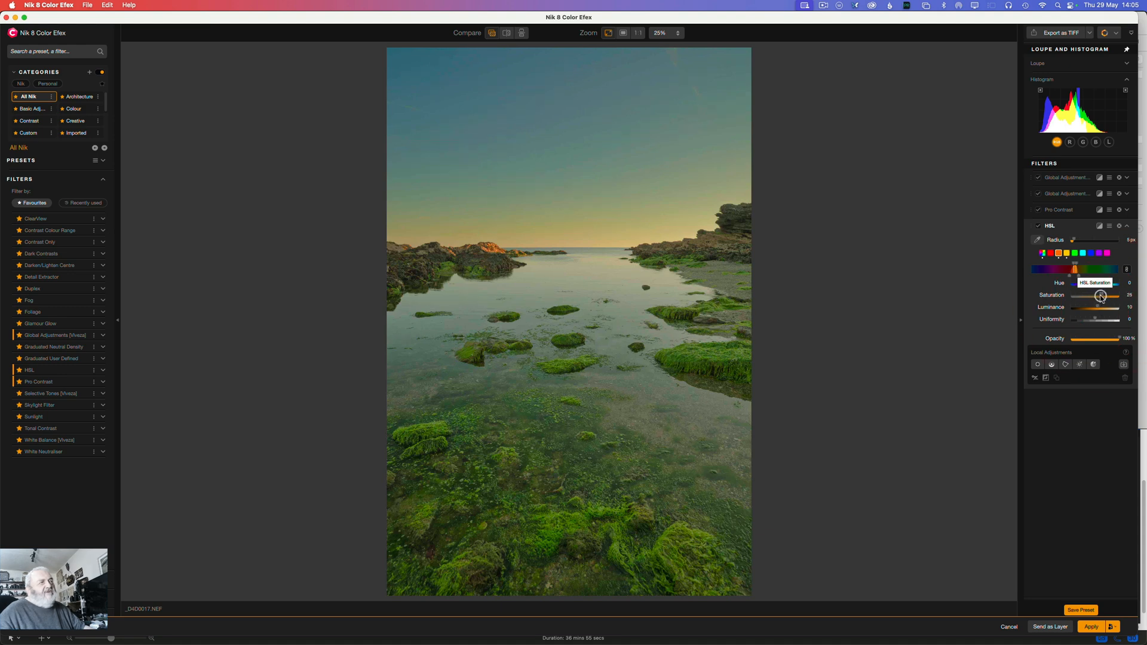
drag(1099, 297, 1105, 321)
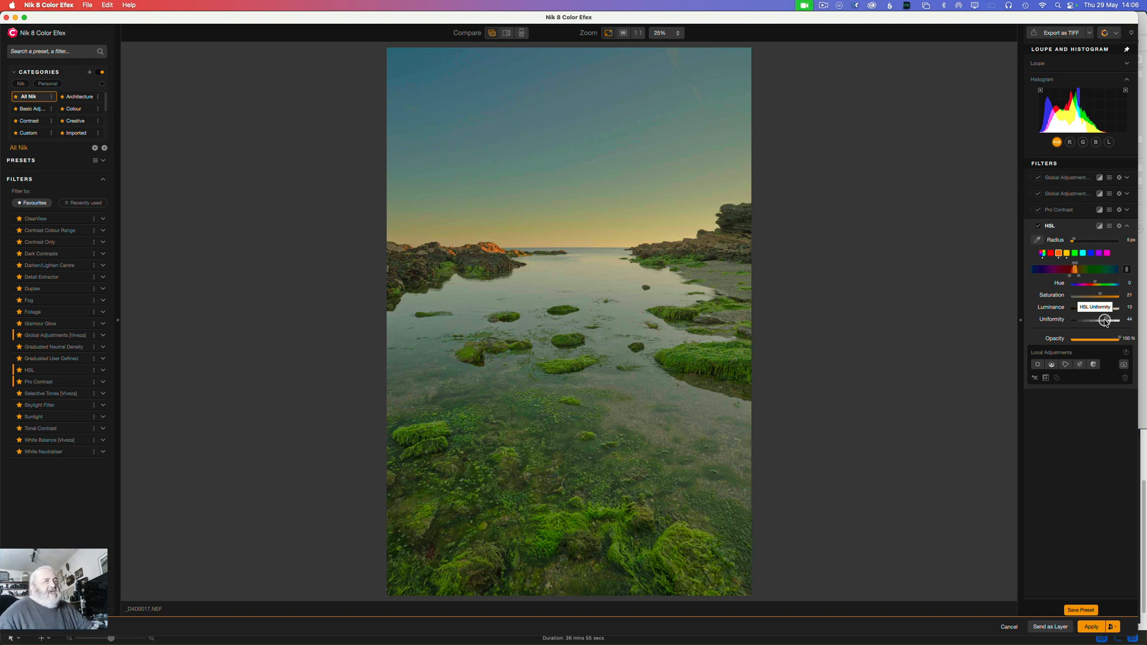
Step: Restrict the HSL filter to the imported PS Sky mask with filter opacity at 0%, and return to its all-colours channel
click(1123, 365)
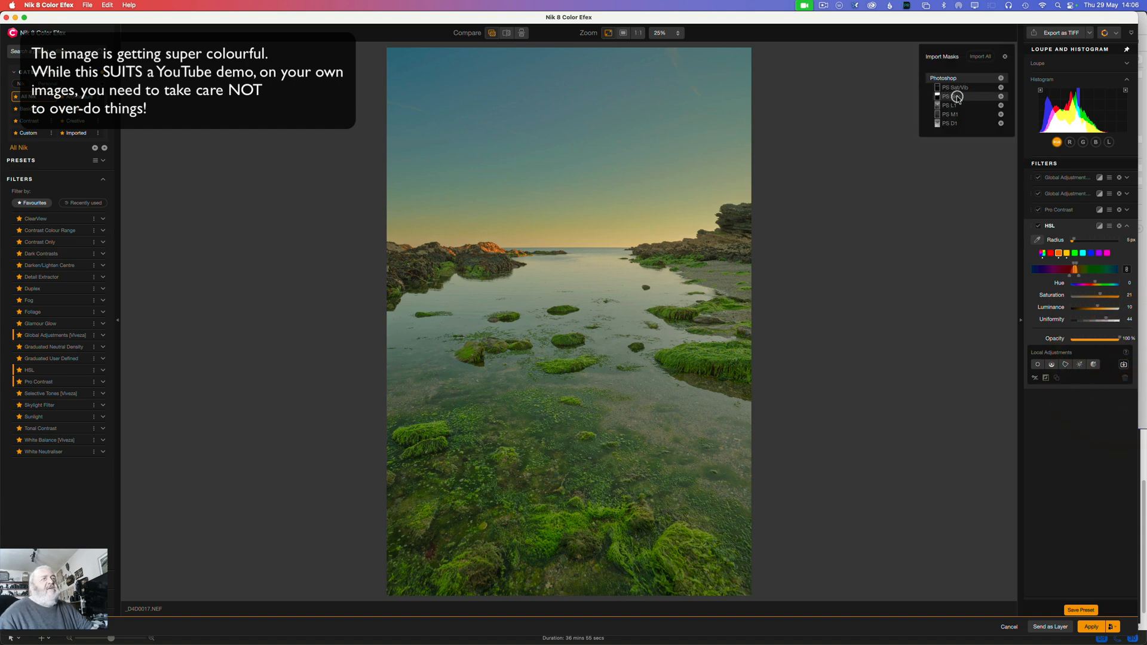
click(1001, 96)
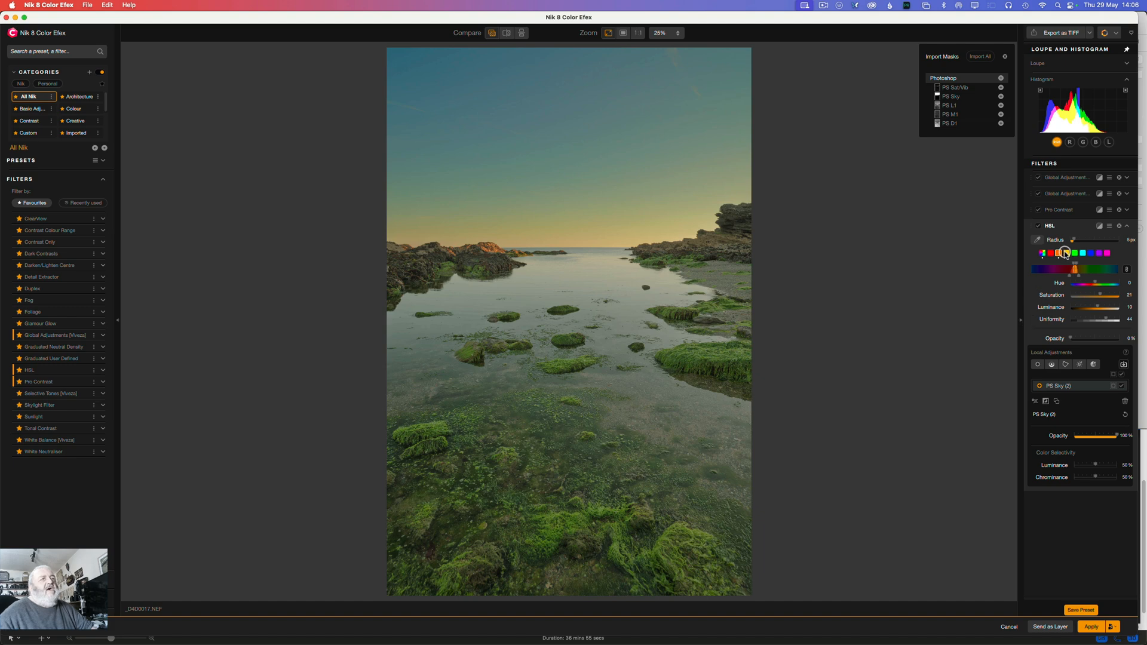
click(1042, 253)
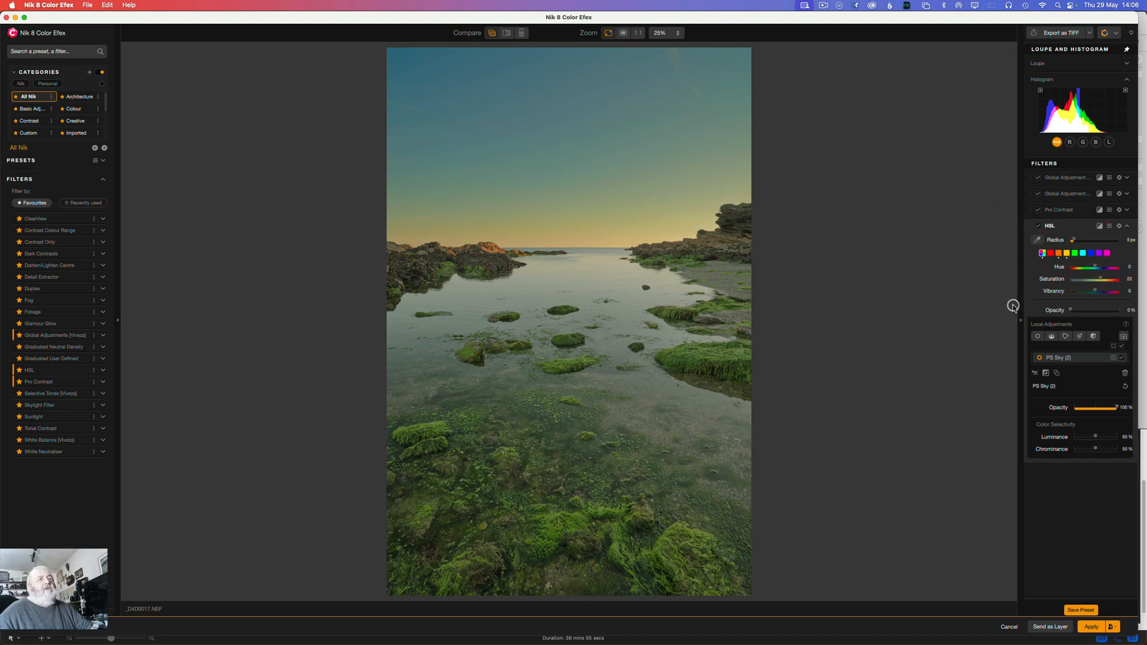
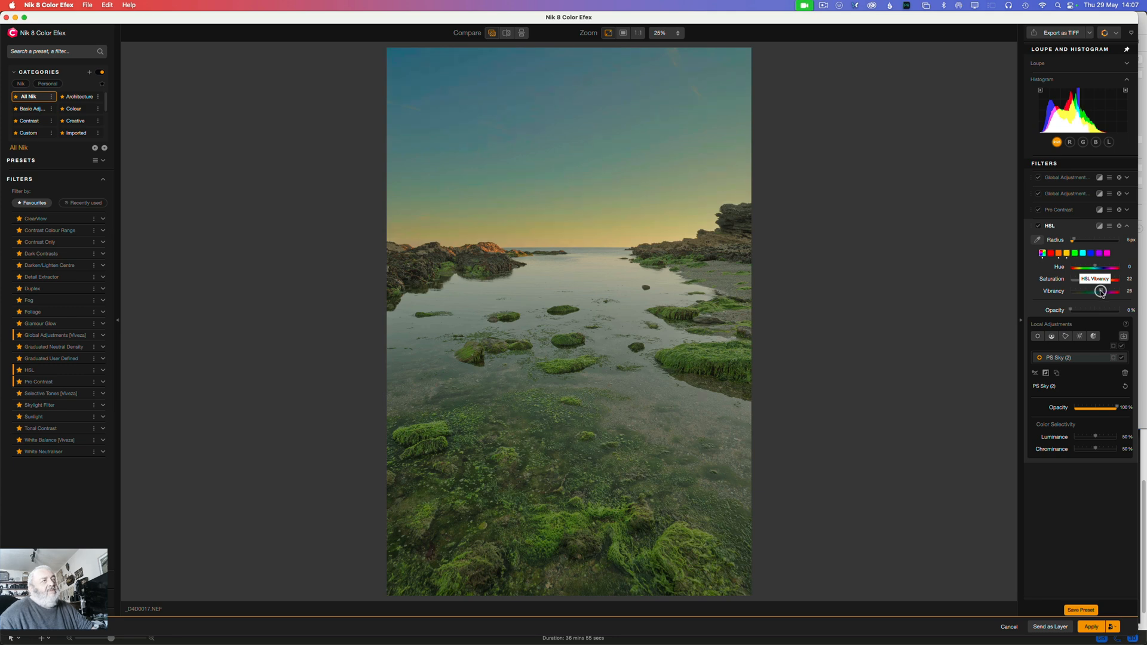
Step: Set the HSL filter's Vibrancy to 37, refine its PS Sky mask to Luminance 57% and Chrominance 55%, and collapse the filter
drag(1101, 292, 1104, 290)
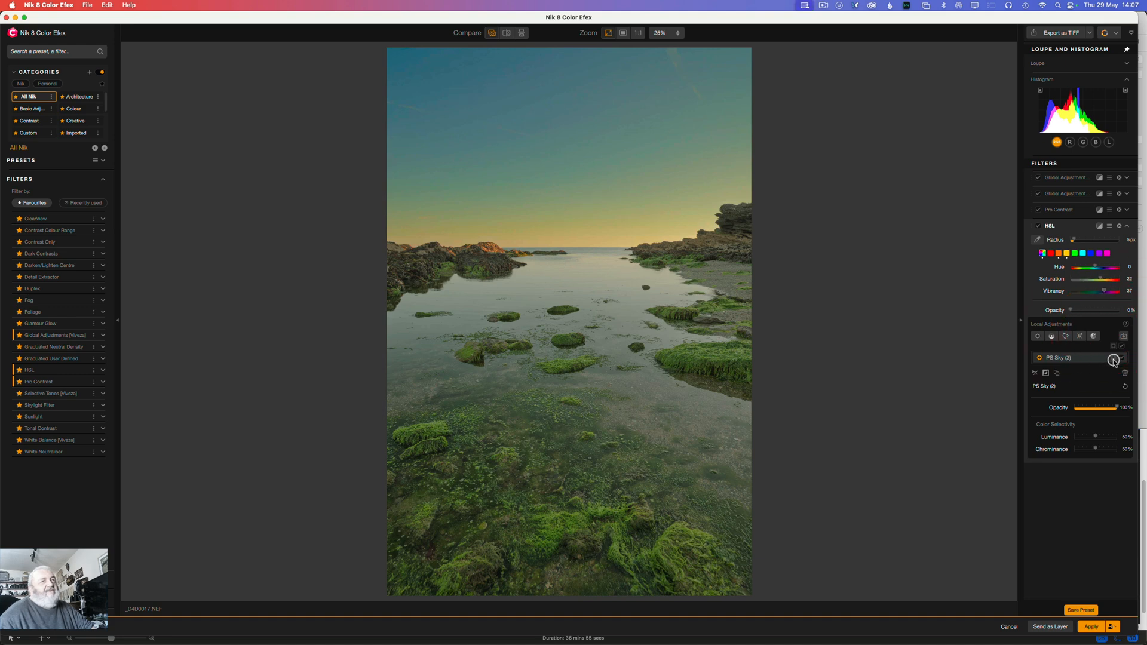
click(1099, 225)
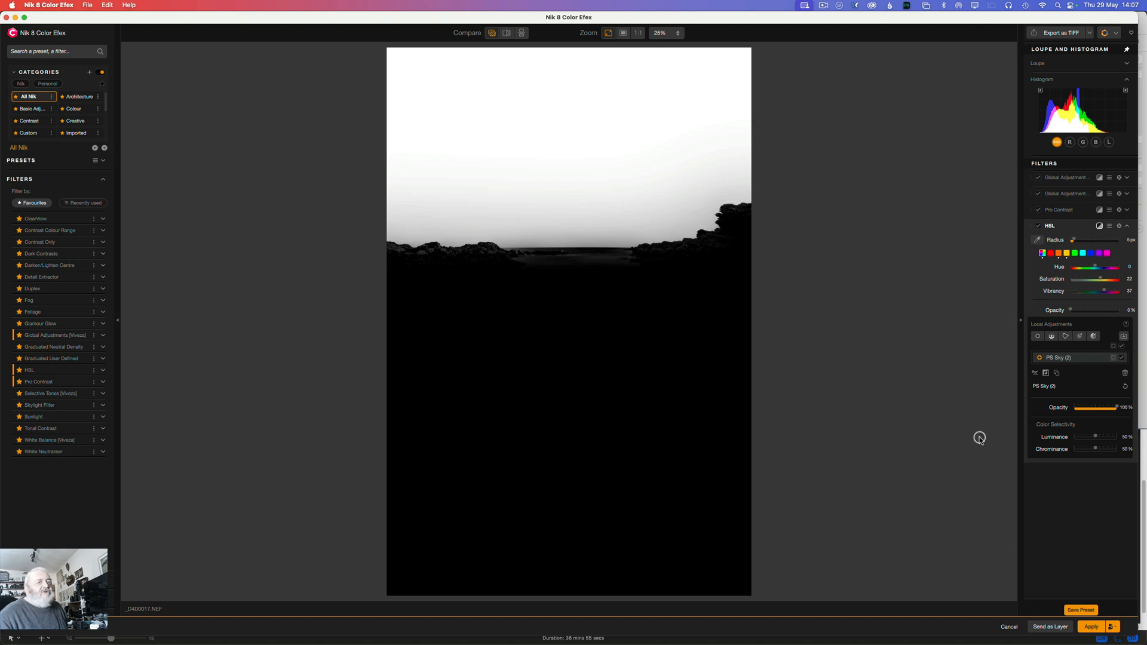
mouse_move(1093, 437)
mouse_down()
mouse_move(1073, 438)
mouse_move(1117, 438)
mouse_move(1075, 438)
mouse_move(1093, 437)
mouse_up()
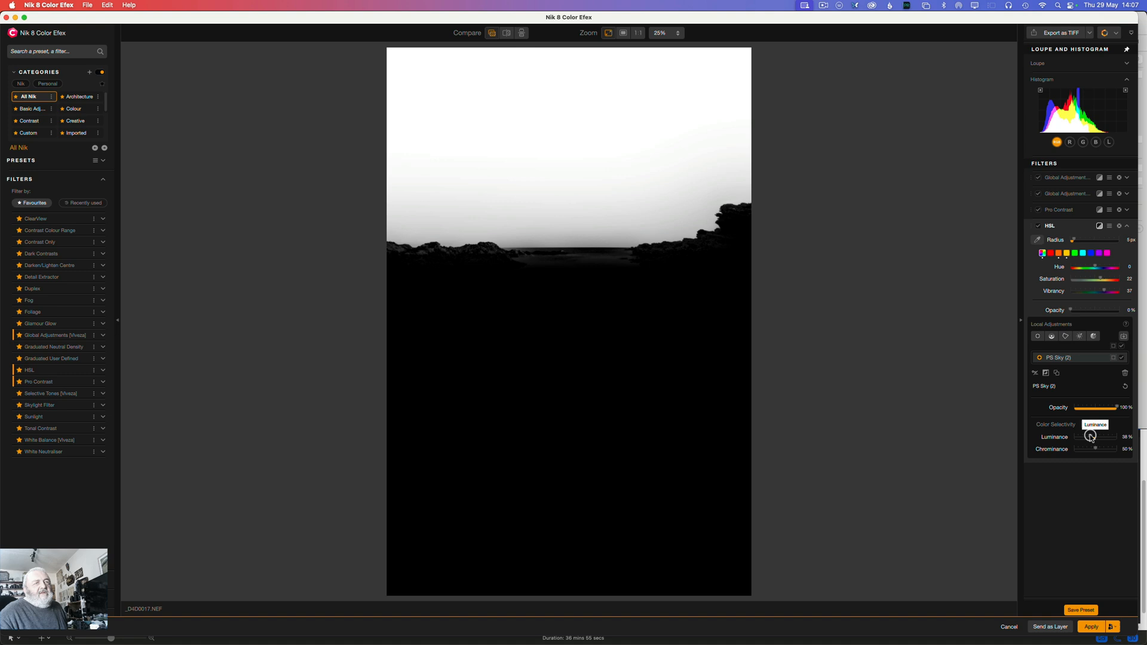
click(1096, 440)
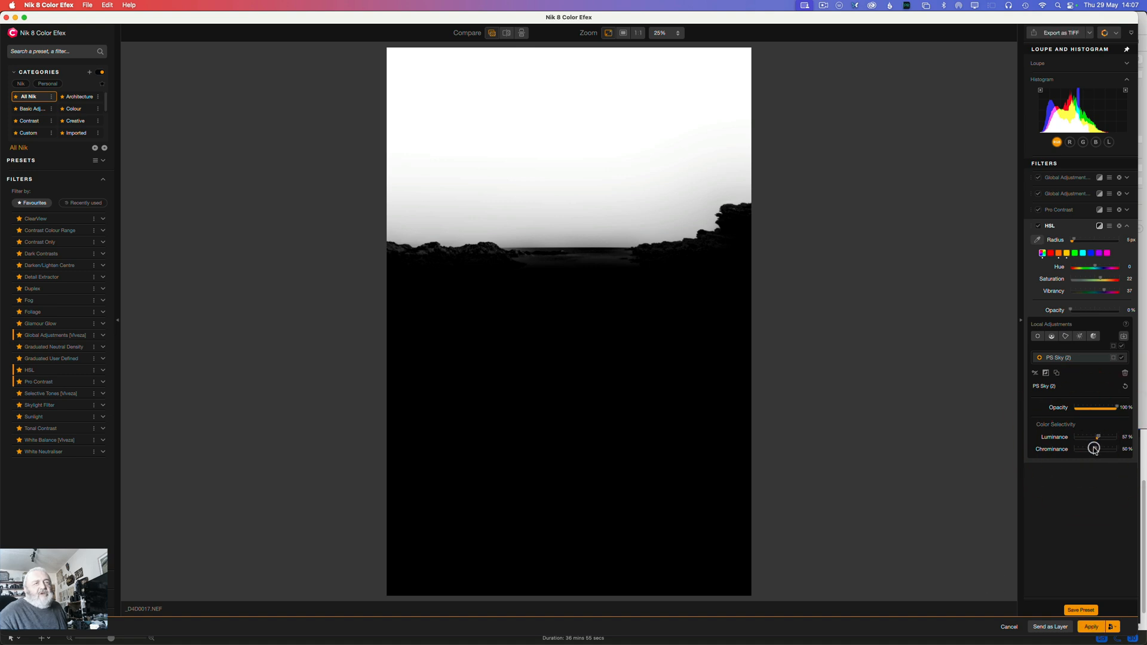
click(1097, 448)
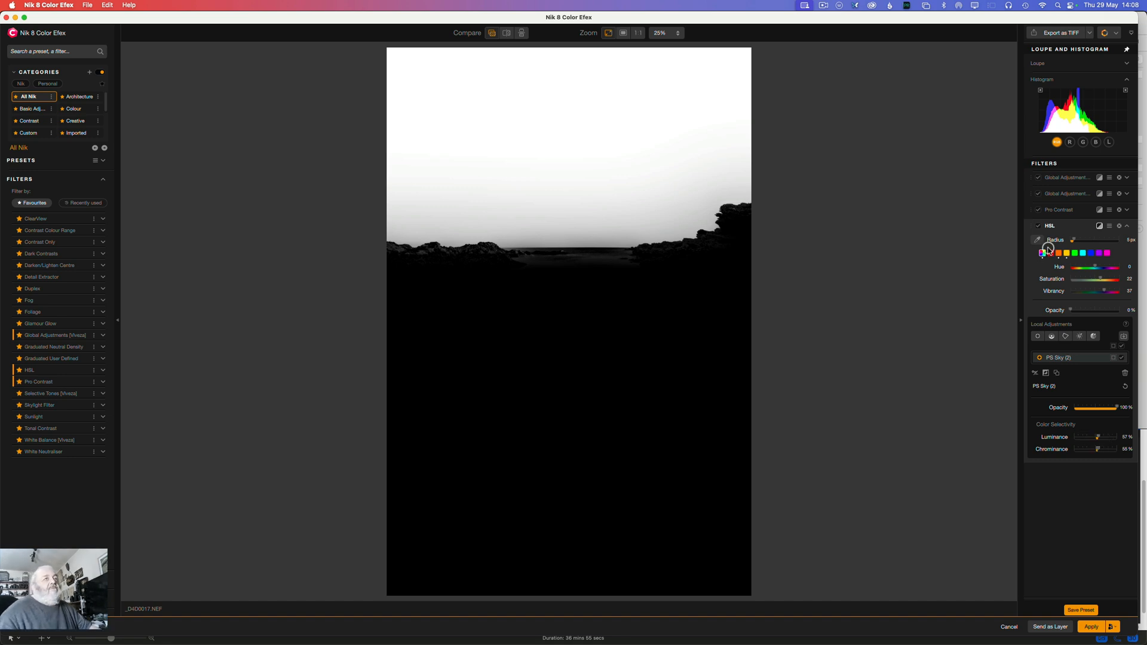
click(1051, 228)
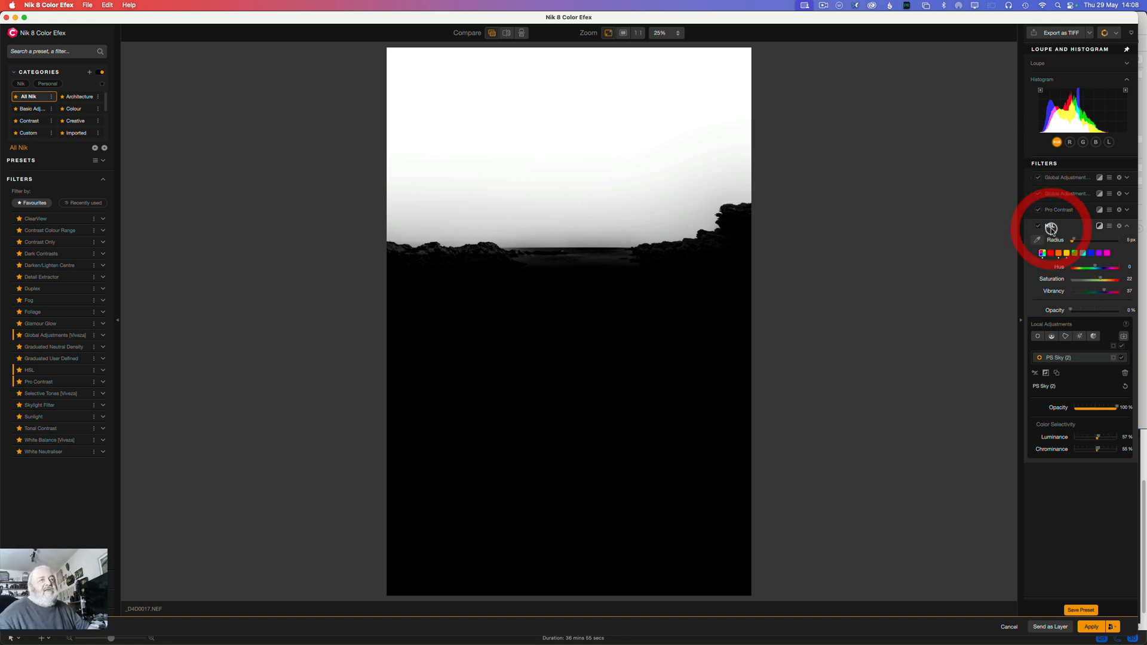
click(1099, 226)
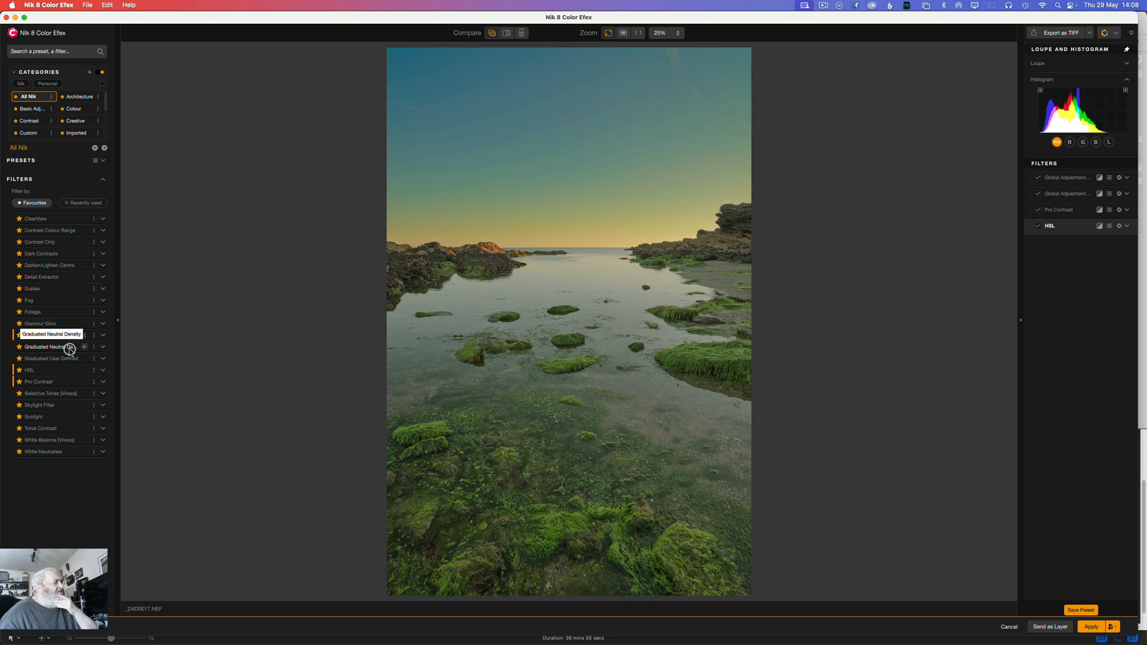
Step: Add a Graduated Neutral Density filter, and change the existing Pro Contrast filter to Correct Color Cast 100% and Dynamic Contrast 14%
click(87, 347)
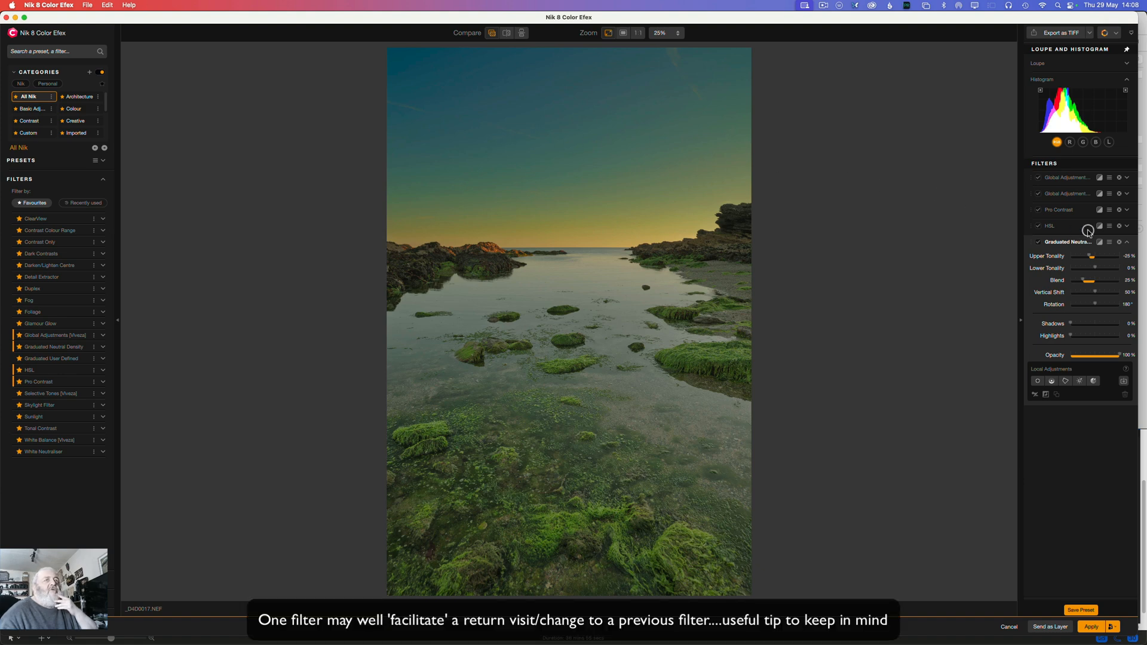
click(1059, 210)
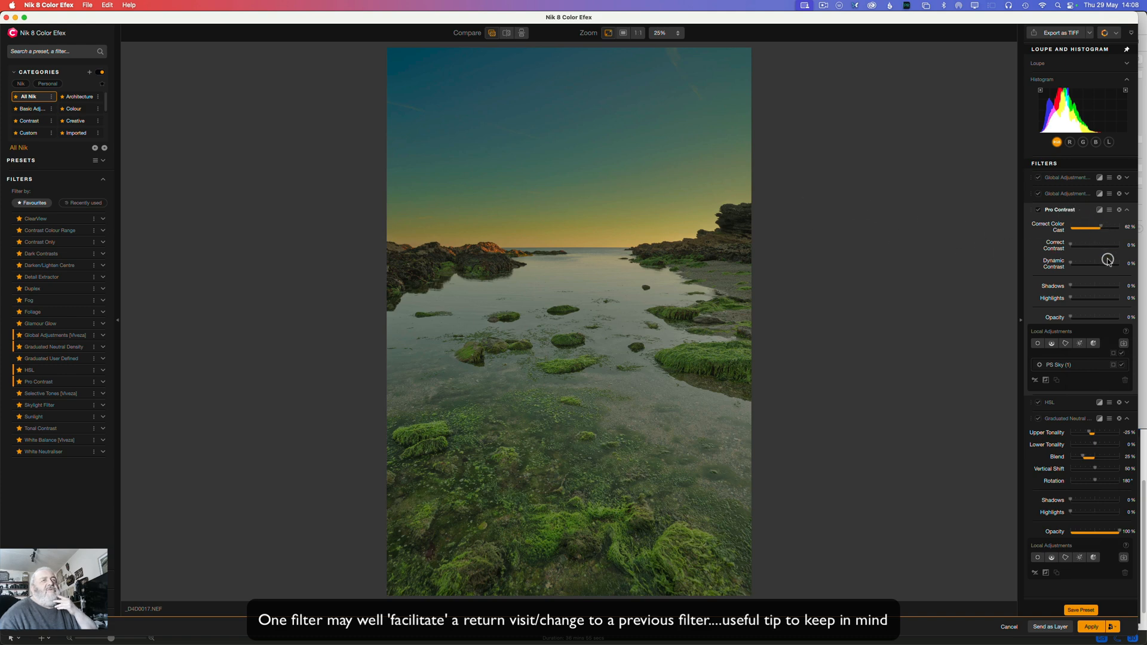
drag(1102, 227, 1144, 237)
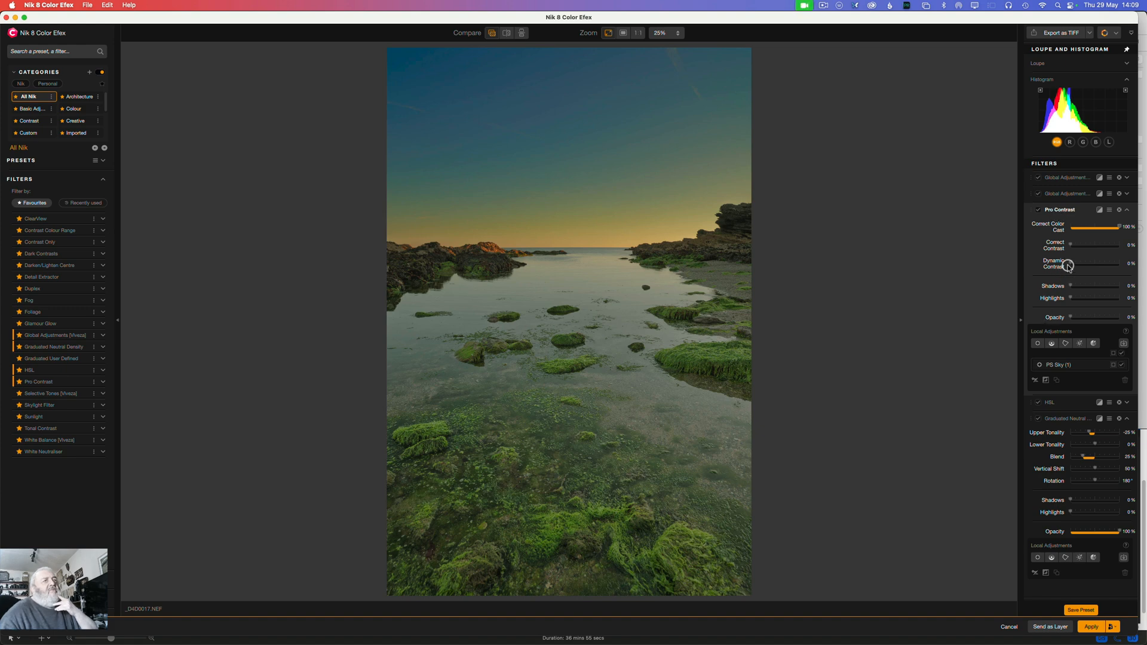
drag(1069, 263, 1078, 265)
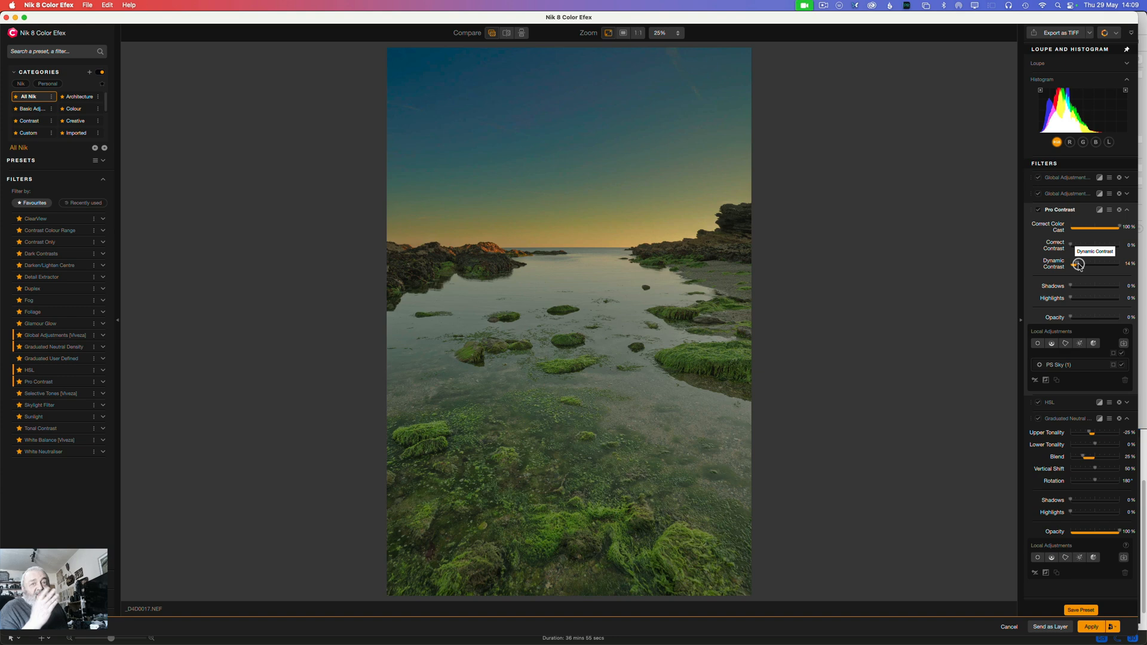
click(1051, 210)
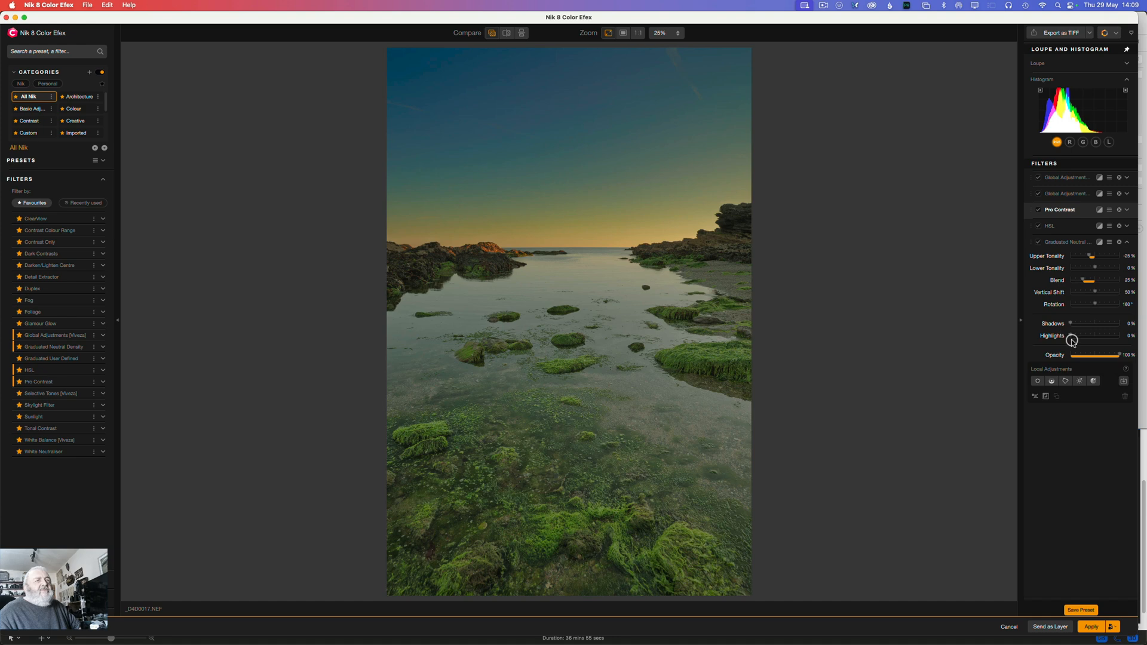
Step: Switch the Graduated Neutral Density filter off and on to compare its effect on the image
click(1042, 243)
click(1039, 243)
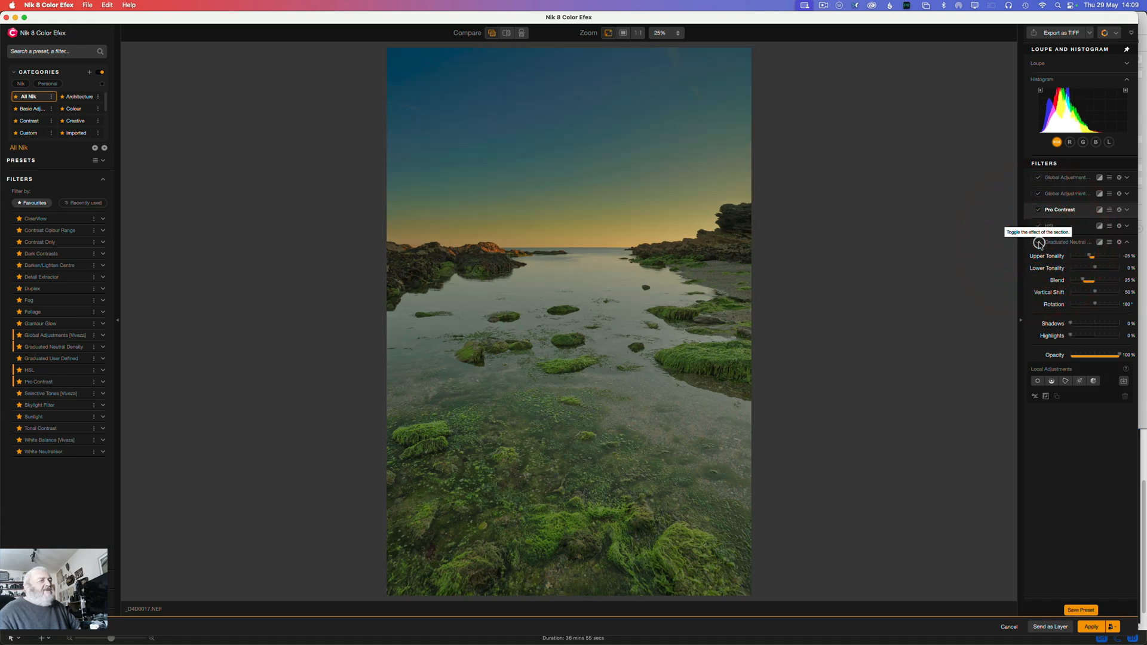
click(1040, 243)
click(1040, 243)
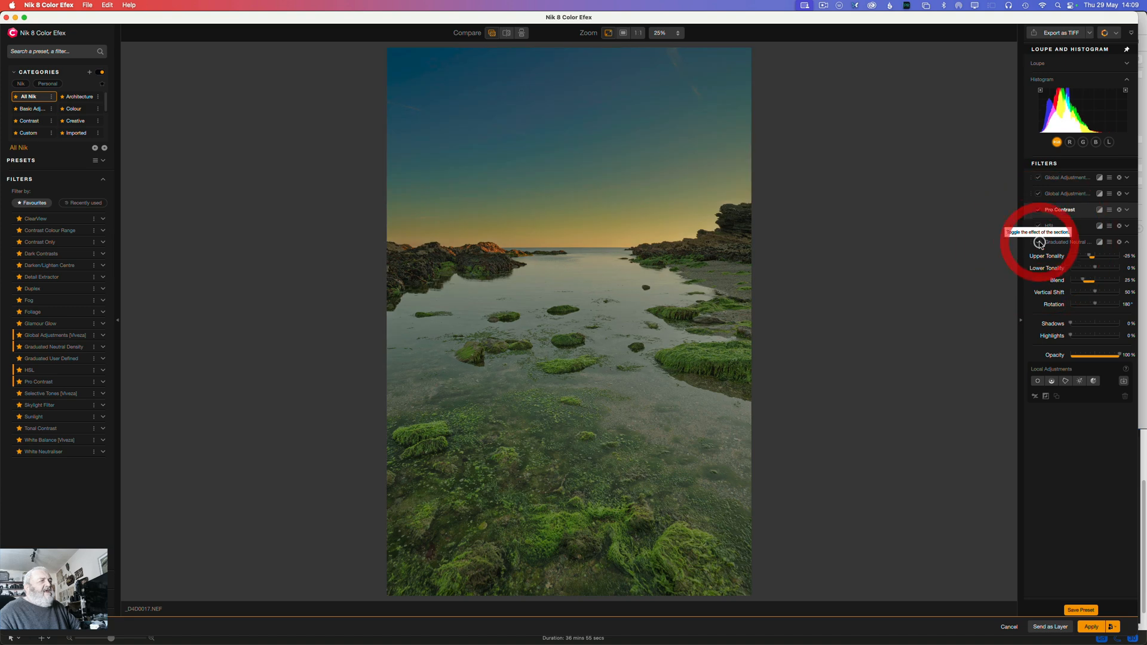
click(1040, 243)
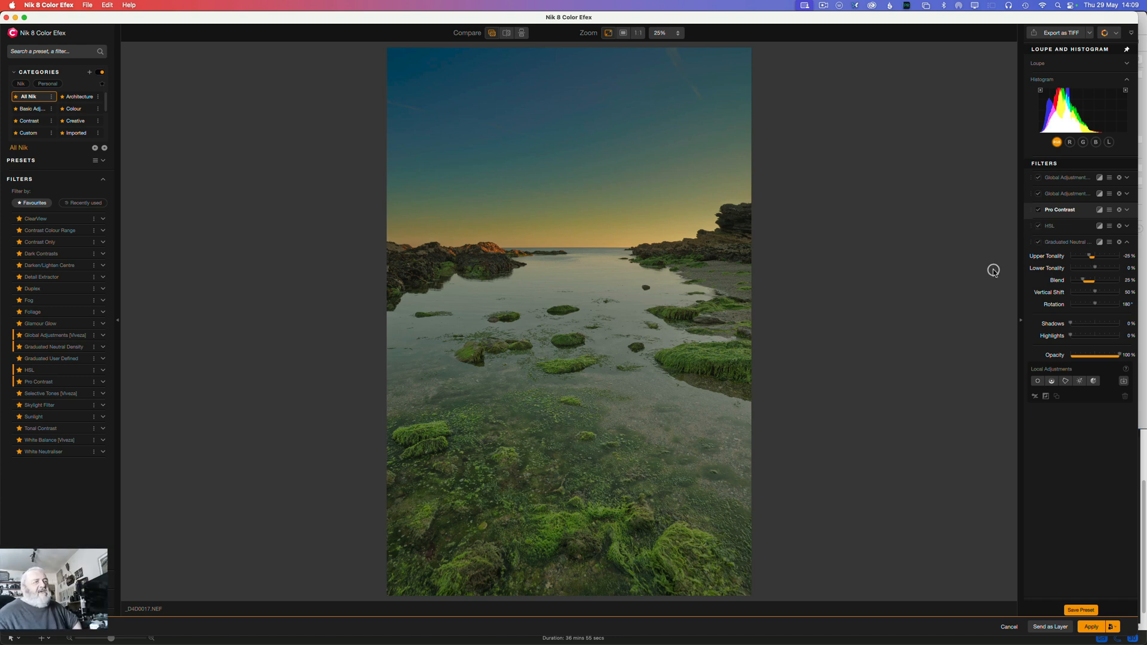
Step: Limit the Graduated Neutral Density filter with an inverted control line, anchored on the right-hand rocks near the horizon and feathered down to the foreground
click(1052, 381)
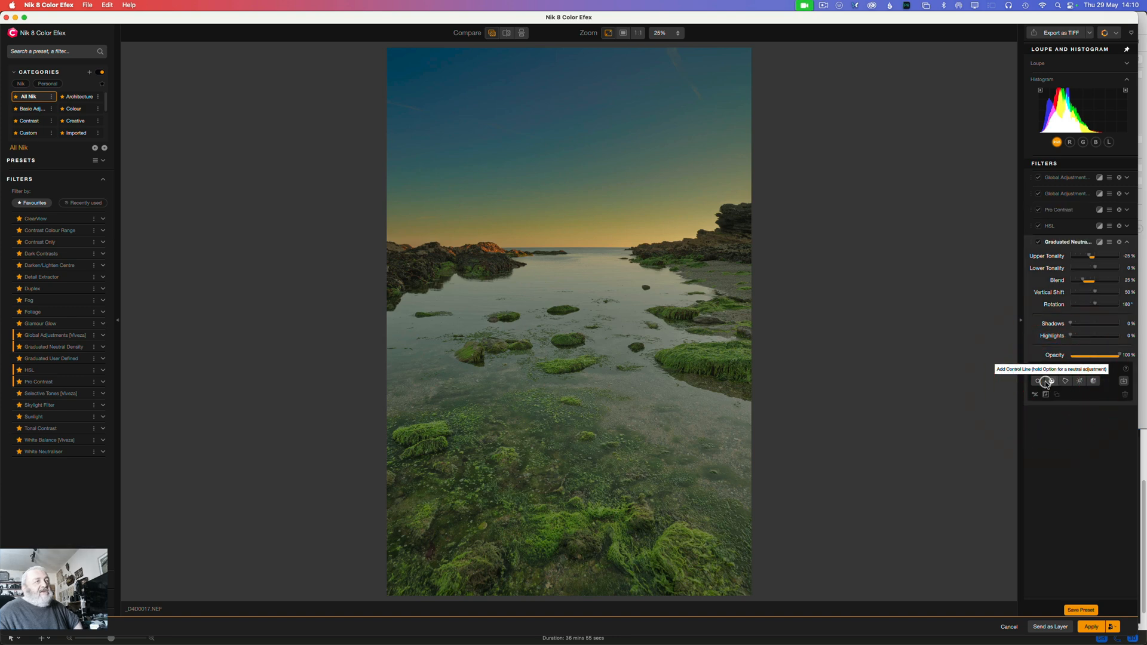
click(589, 245)
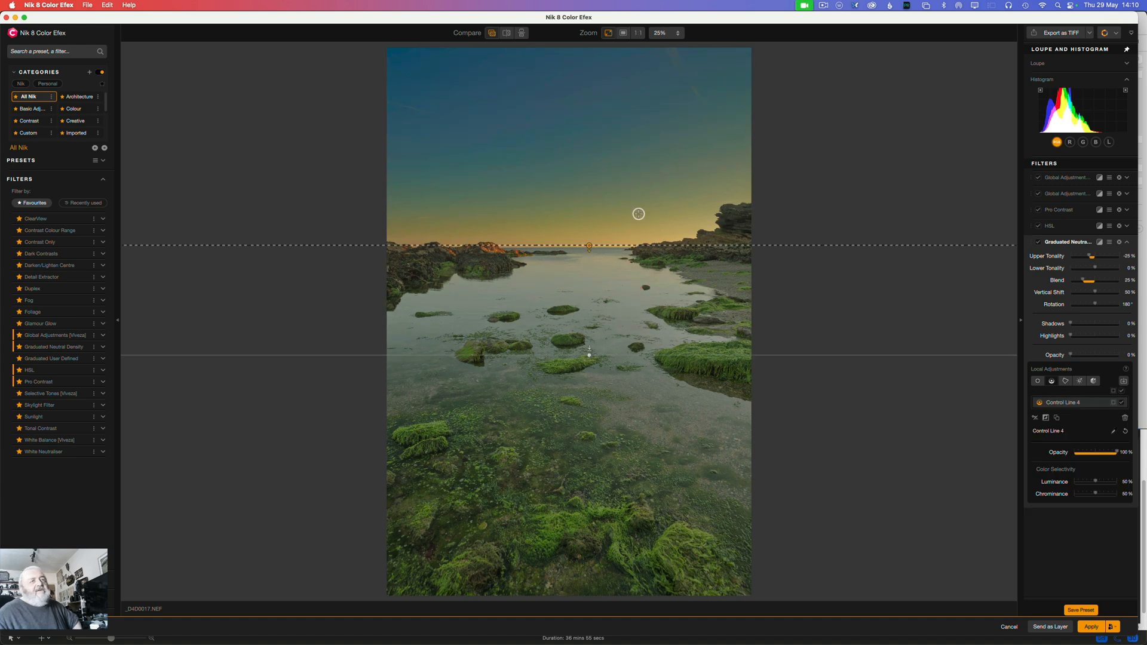
click(1113, 404)
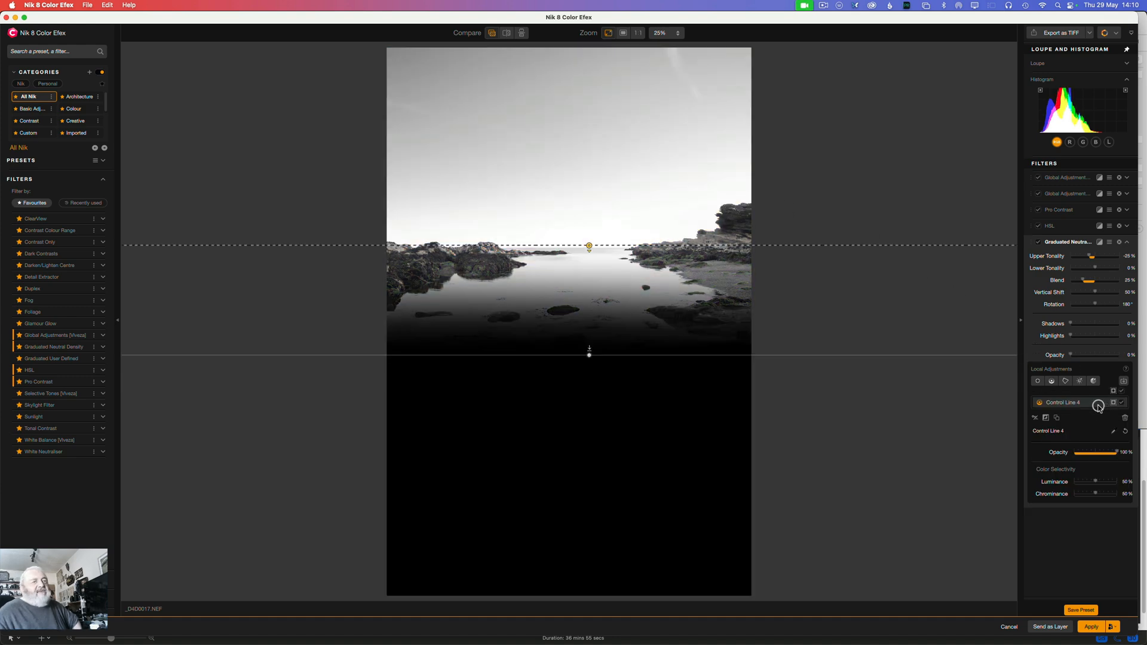
click(1045, 418)
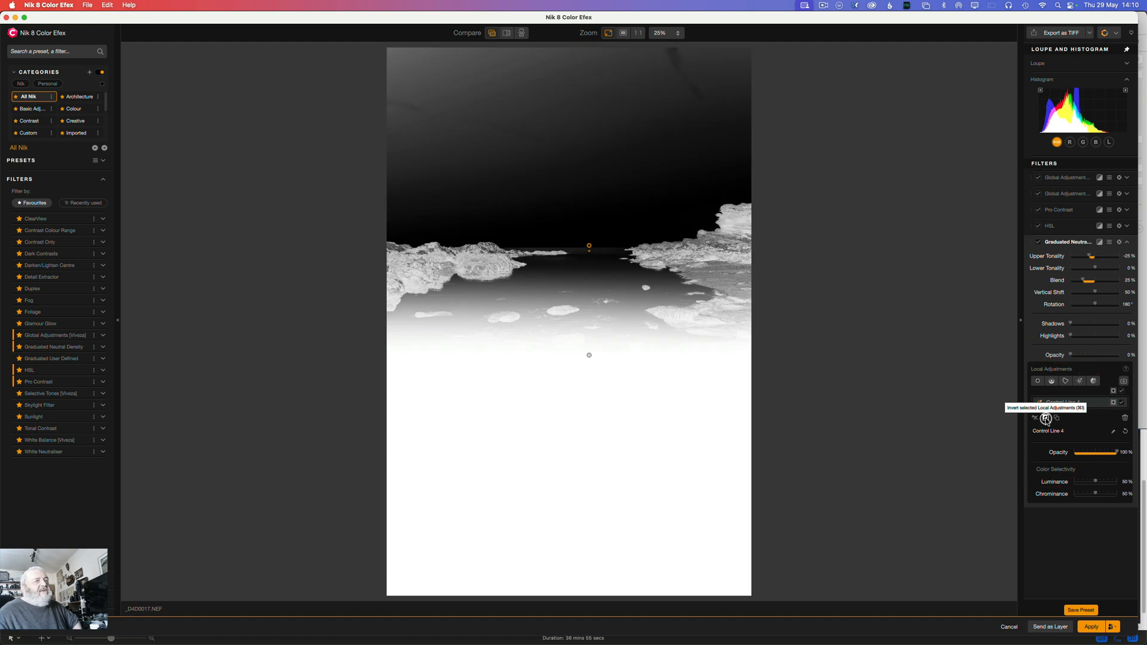
click(1046, 418)
click(1045, 418)
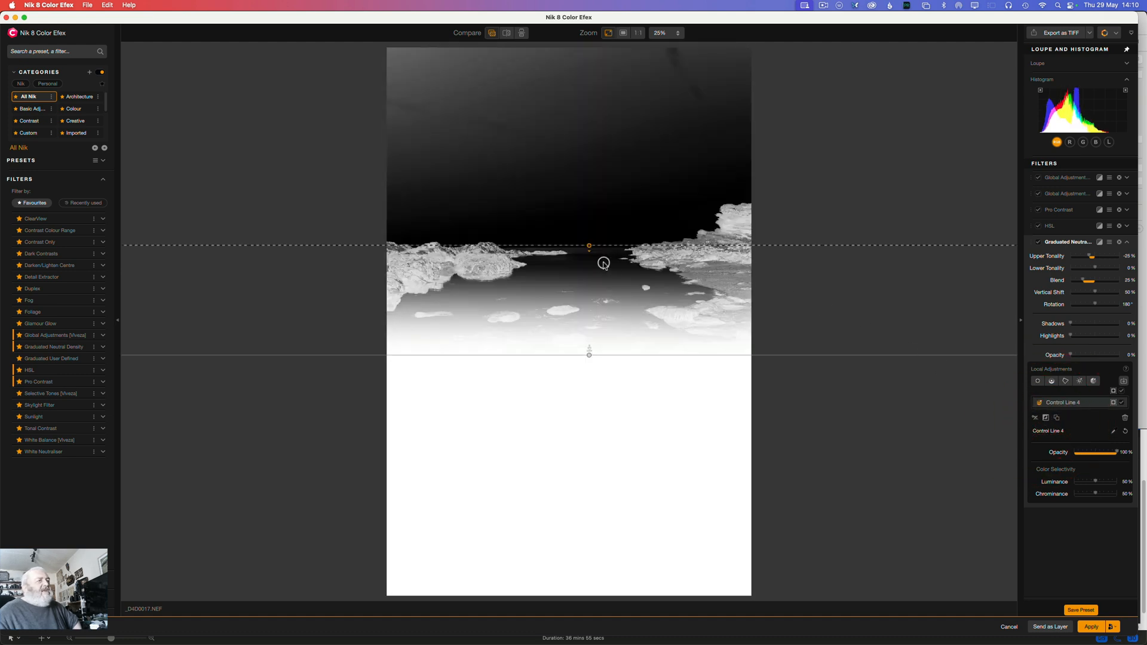
drag(588, 245, 647, 252)
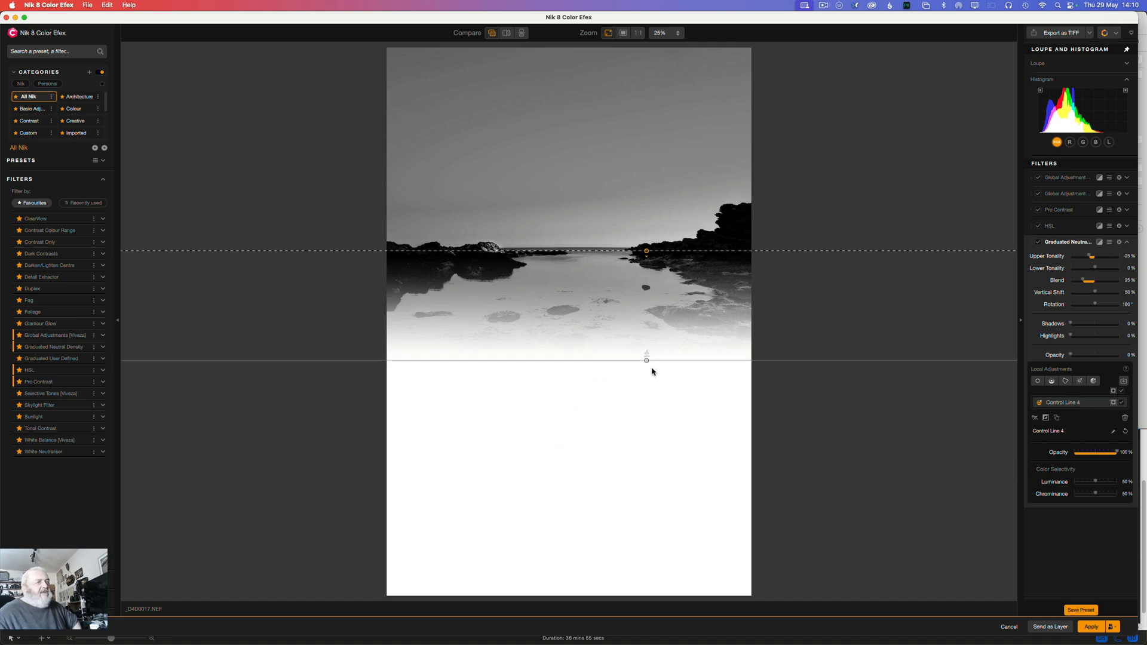
drag(645, 362, 645, 572)
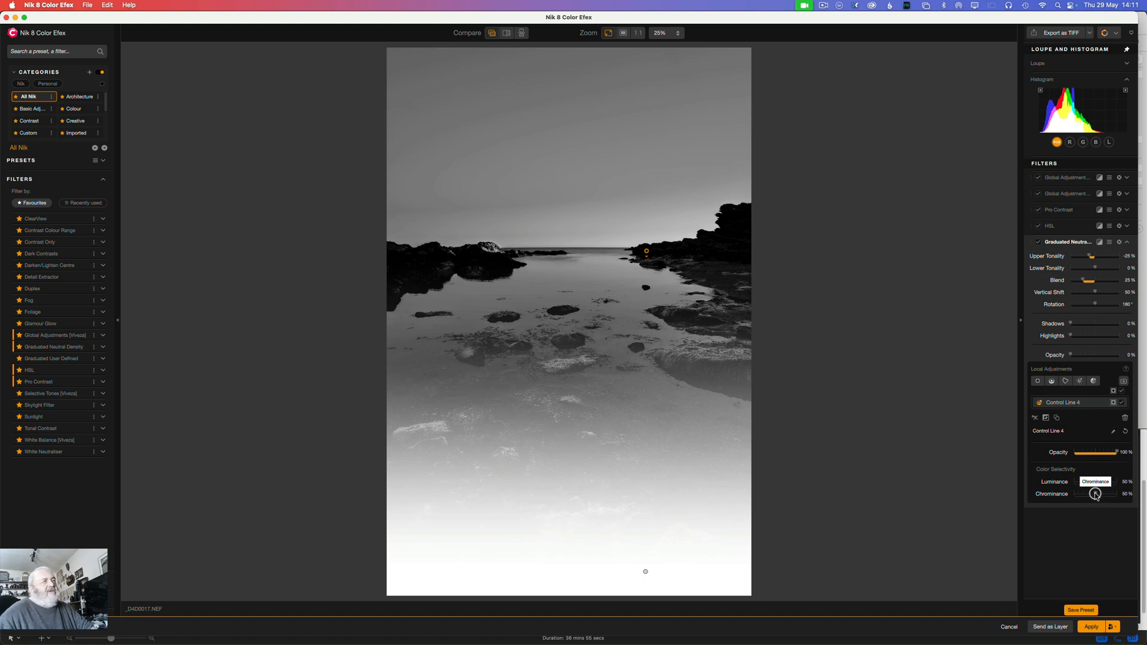
Step: Set the control line to Chrominance 61%, Luminance 53% and Opacity 57%, darken the filter's Upper Tonality, and collapse the filter
drag(1095, 494, 1099, 496)
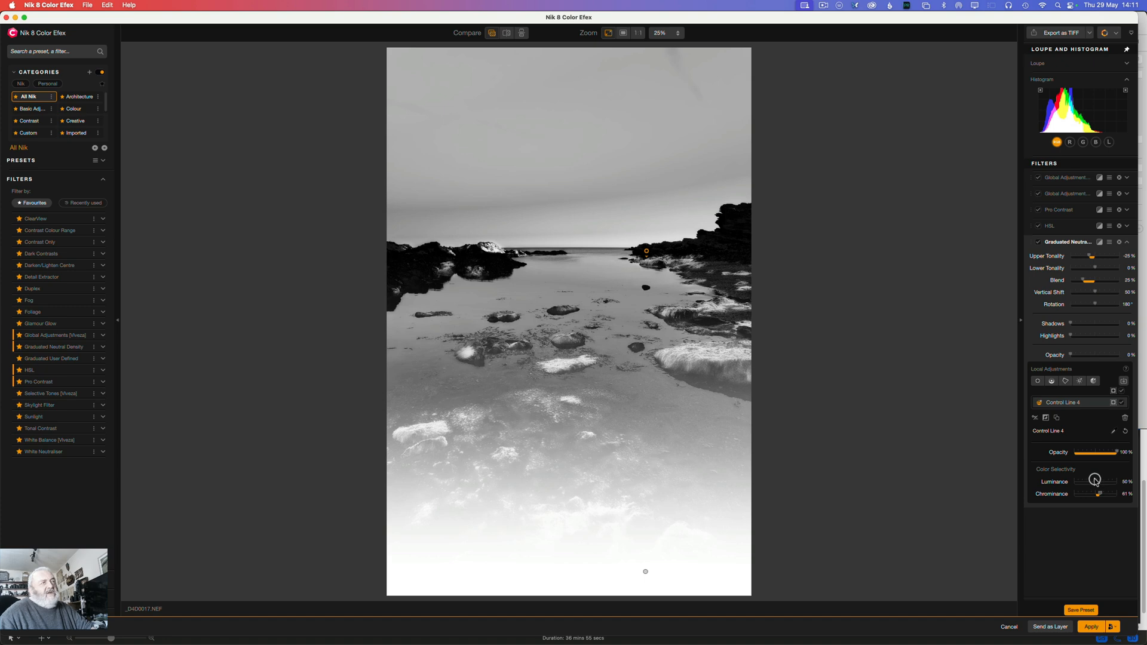
drag(1095, 480, 1096, 480)
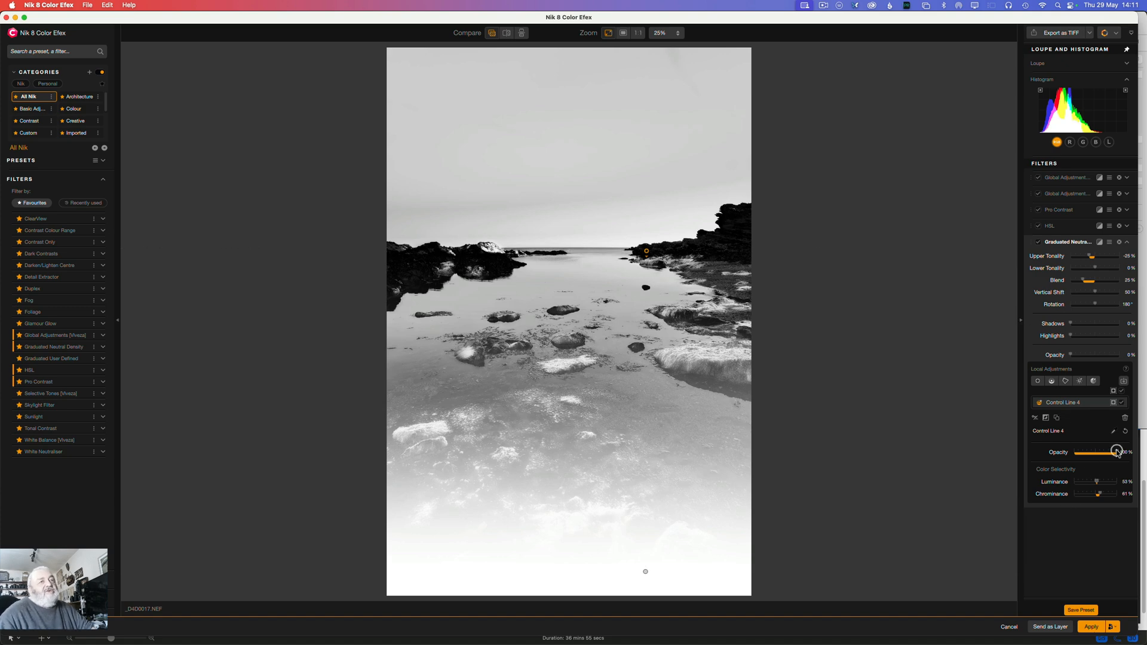
mouse_move(1117, 452)
mouse_down()
mouse_move(1089, 452)
mouse_move(1097, 454)
mouse_up()
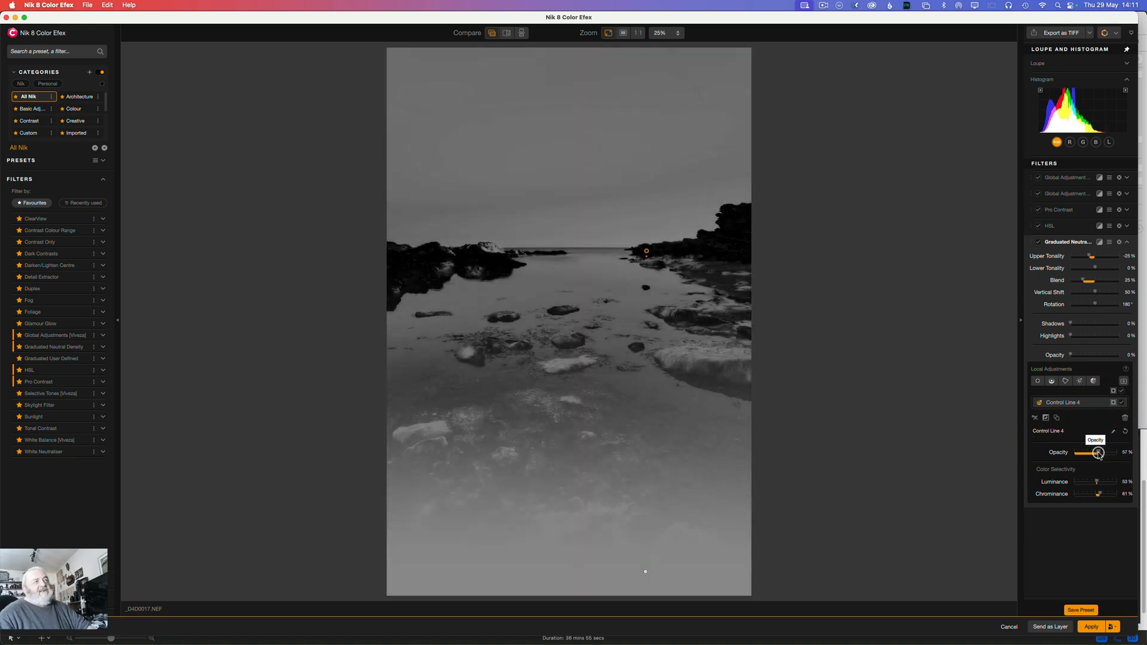
click(1112, 403)
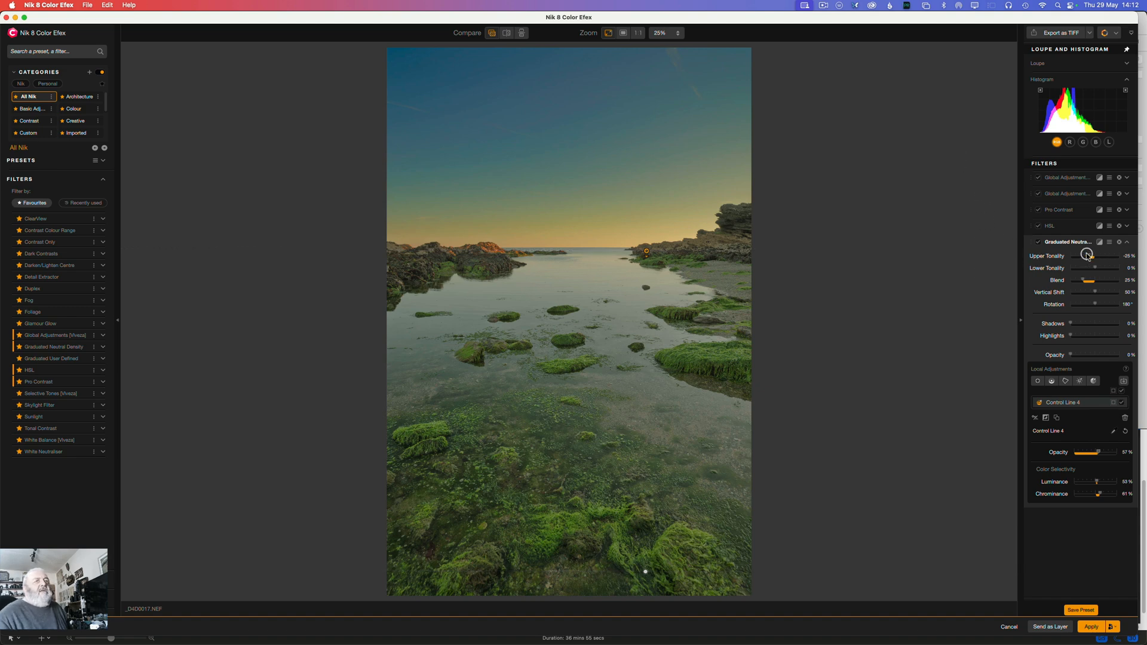
drag(1088, 256, 1082, 255)
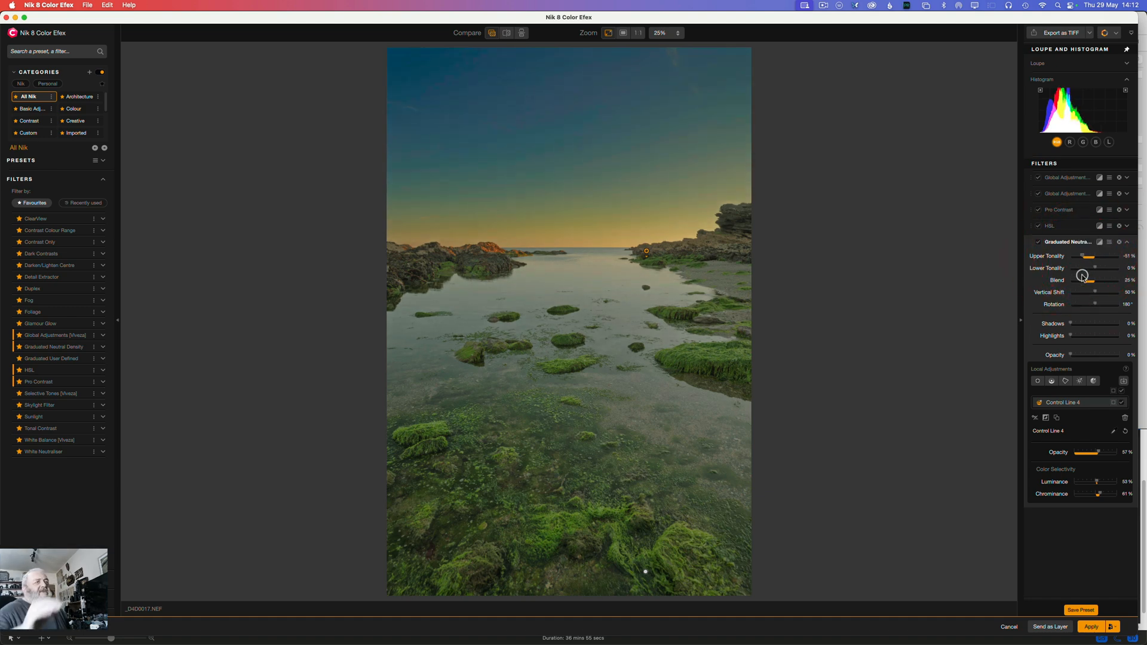
drag(1083, 256, 1076, 337)
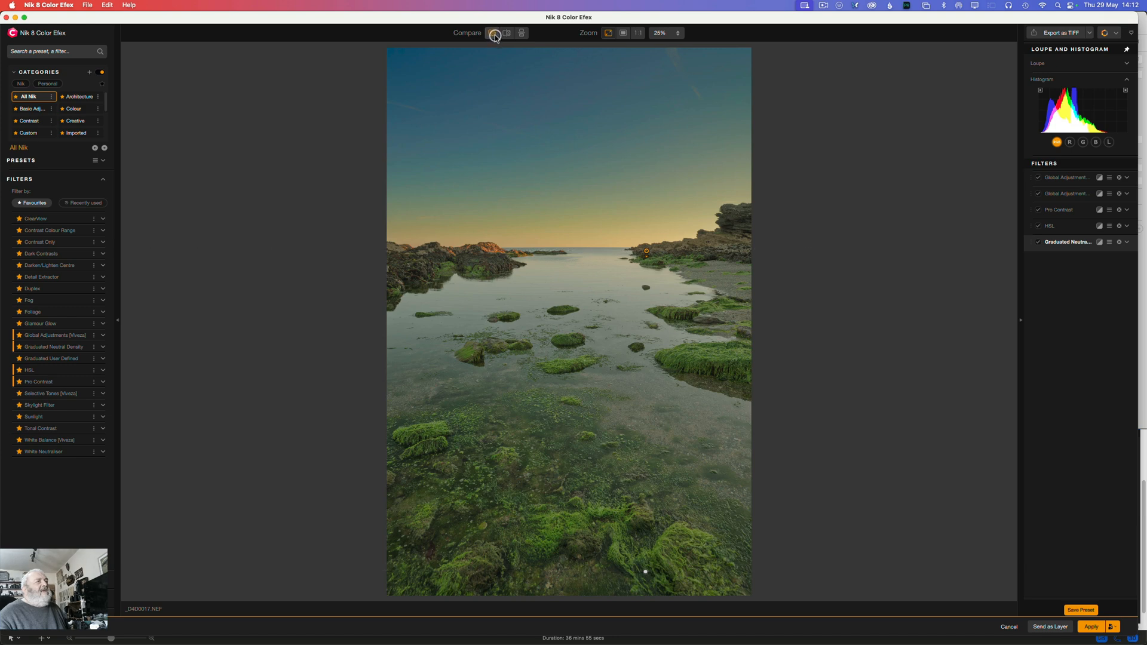
Step: Compare the edited seascape with the original using quick compare and the split view, sweeping the divider across to the image's left edge
click(493, 34)
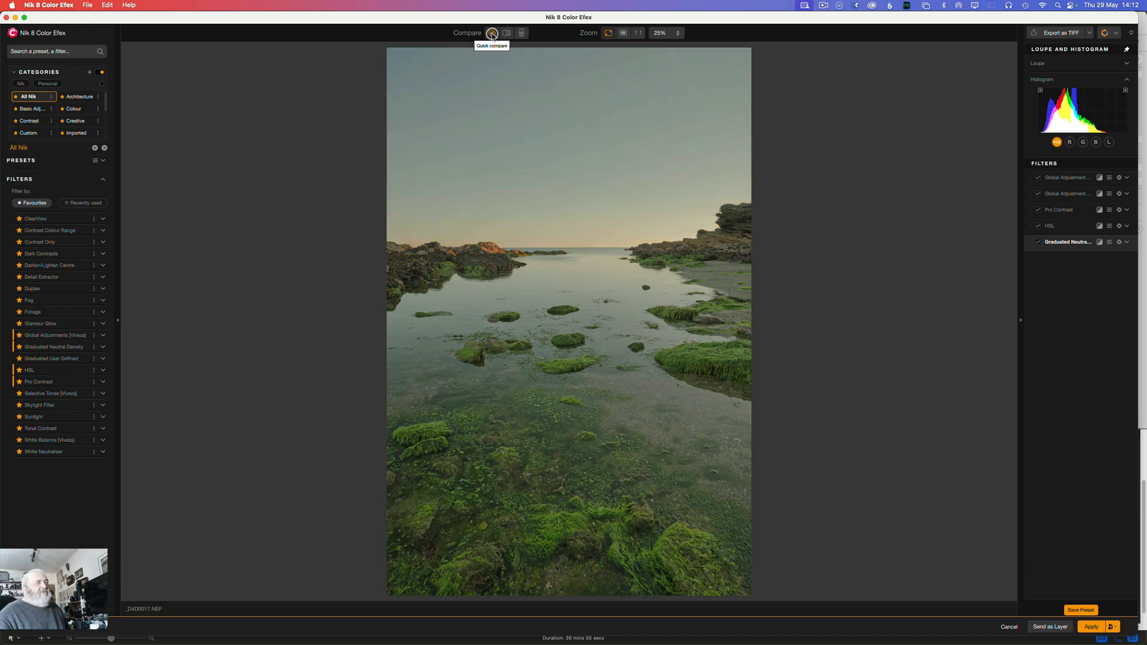
click(492, 34)
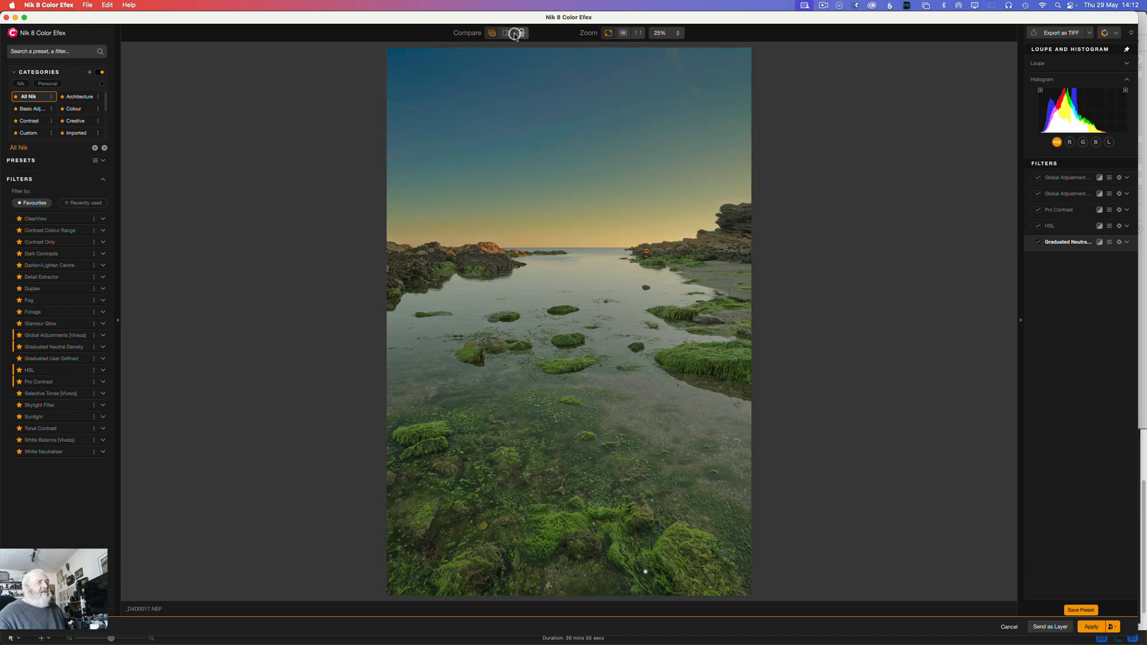
click(509, 34)
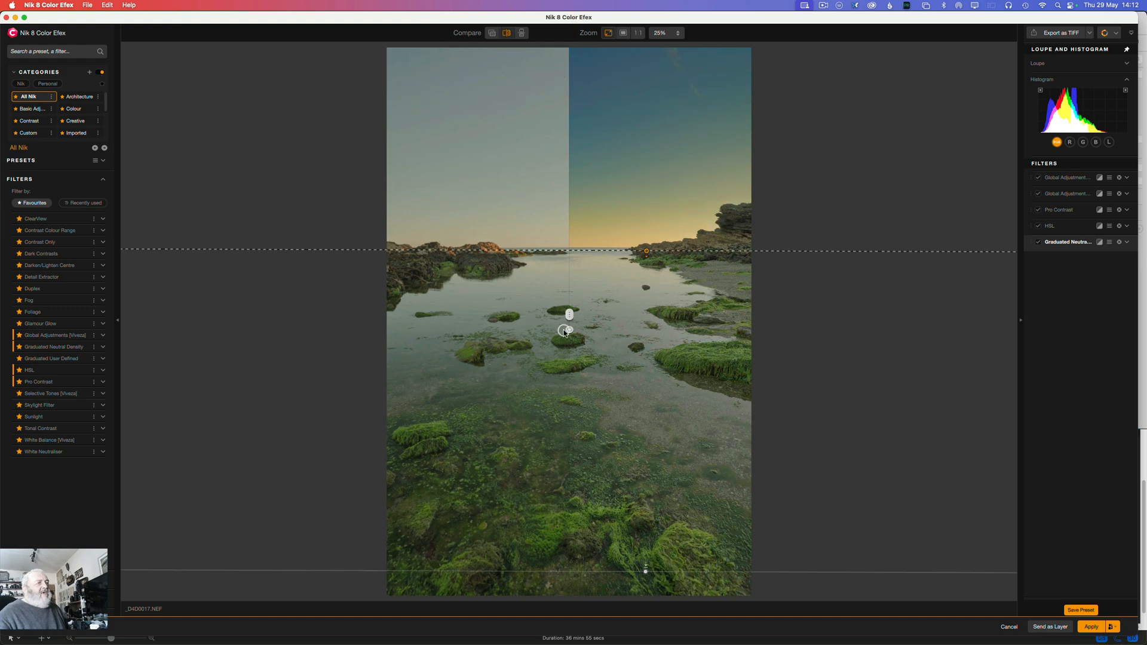
scroll(573, 314, up, 1)
scroll(579, 314, down, 1)
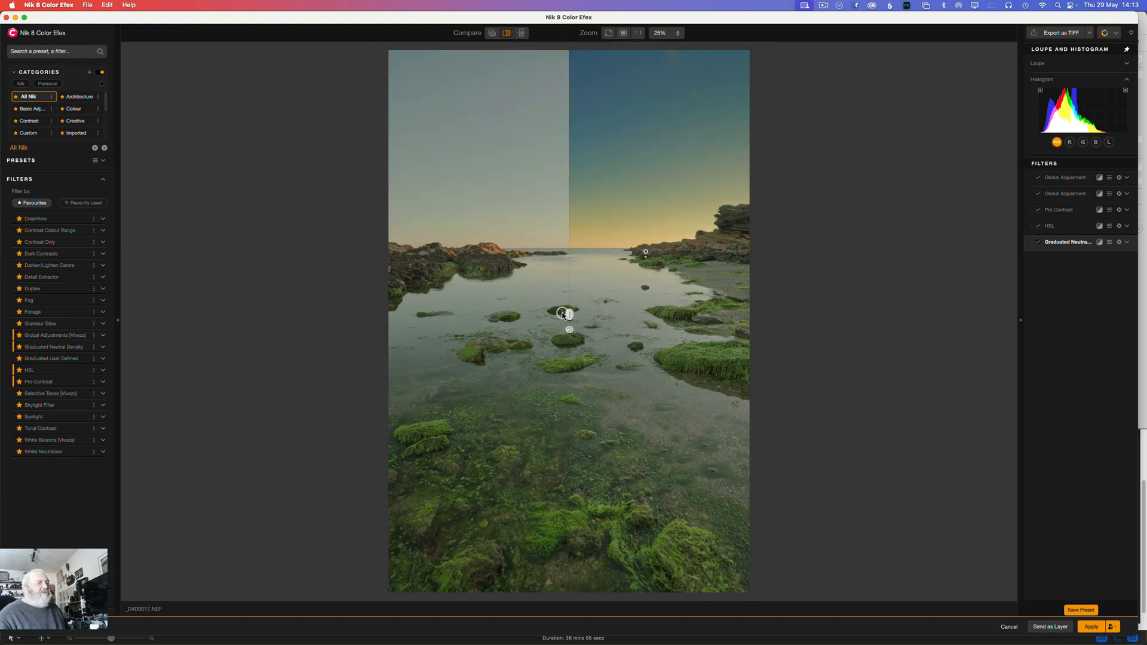
drag(568, 315, 351, 299)
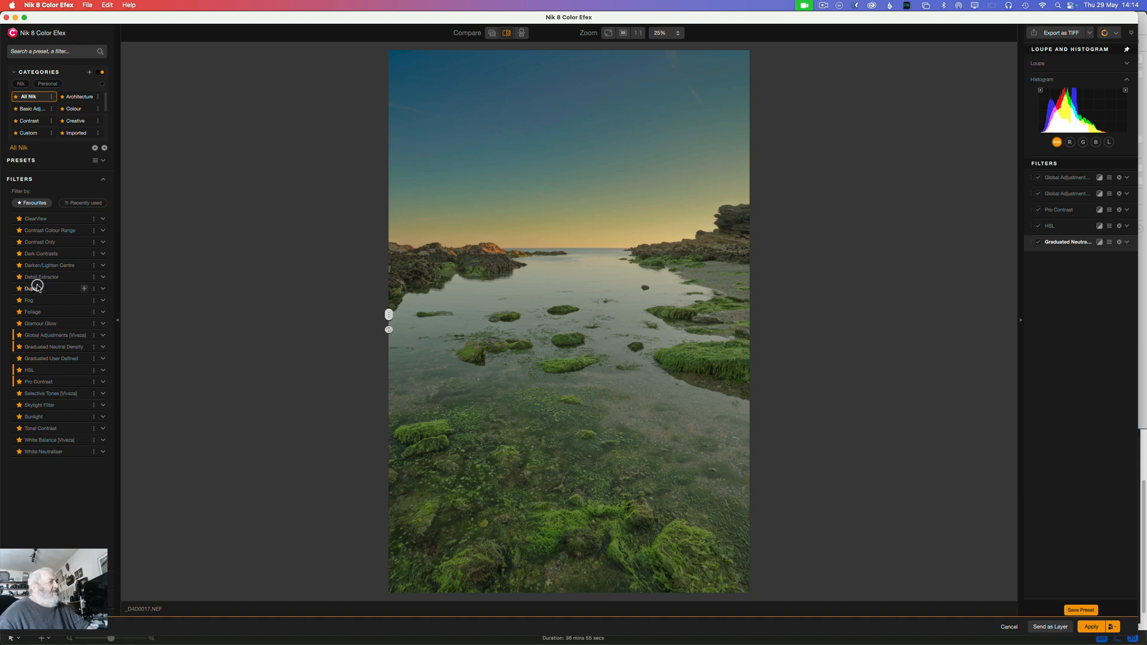
Step: Add a Duplex filter, limit it with the imported Photoshop mask PS M1, and invert that mask while viewing it
click(85, 290)
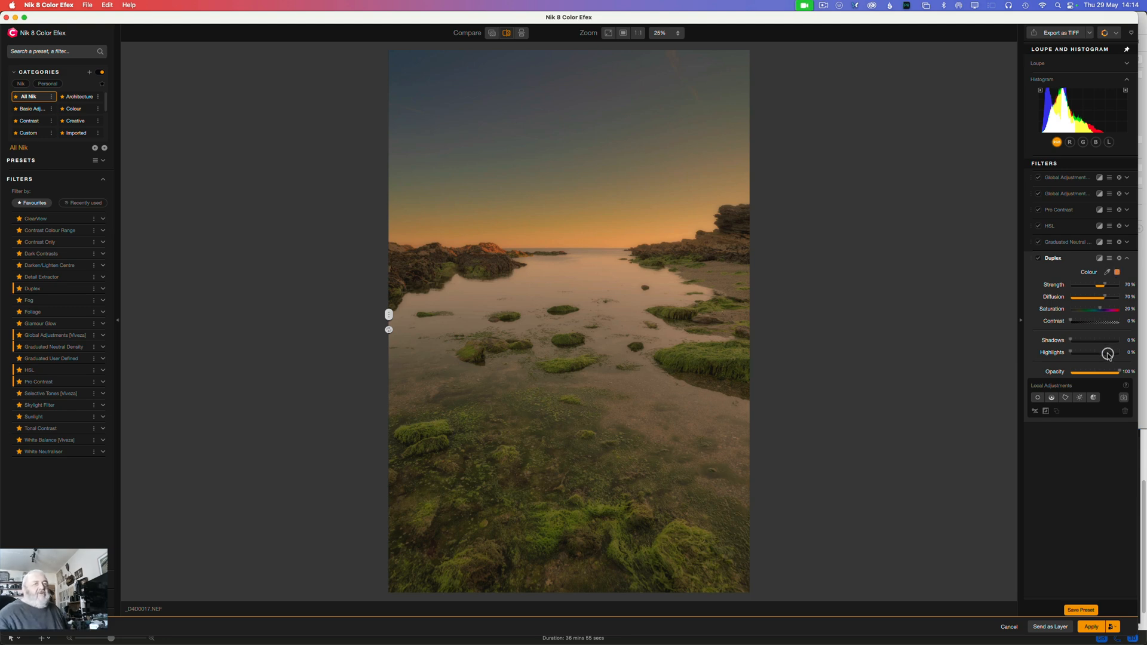
click(1123, 399)
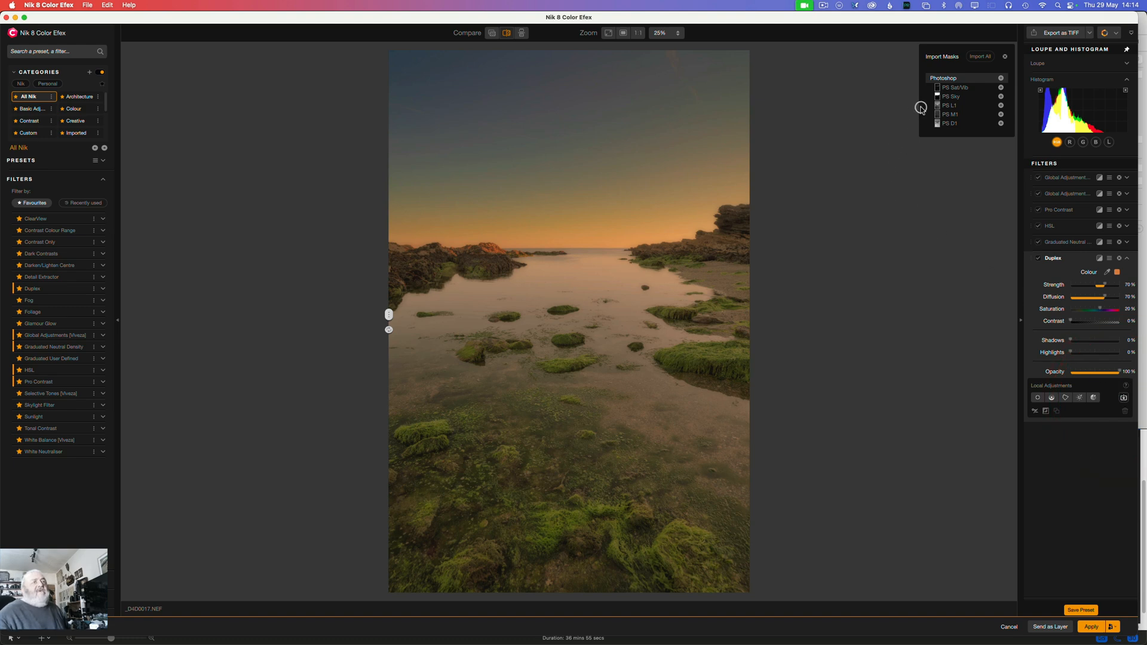
click(1000, 114)
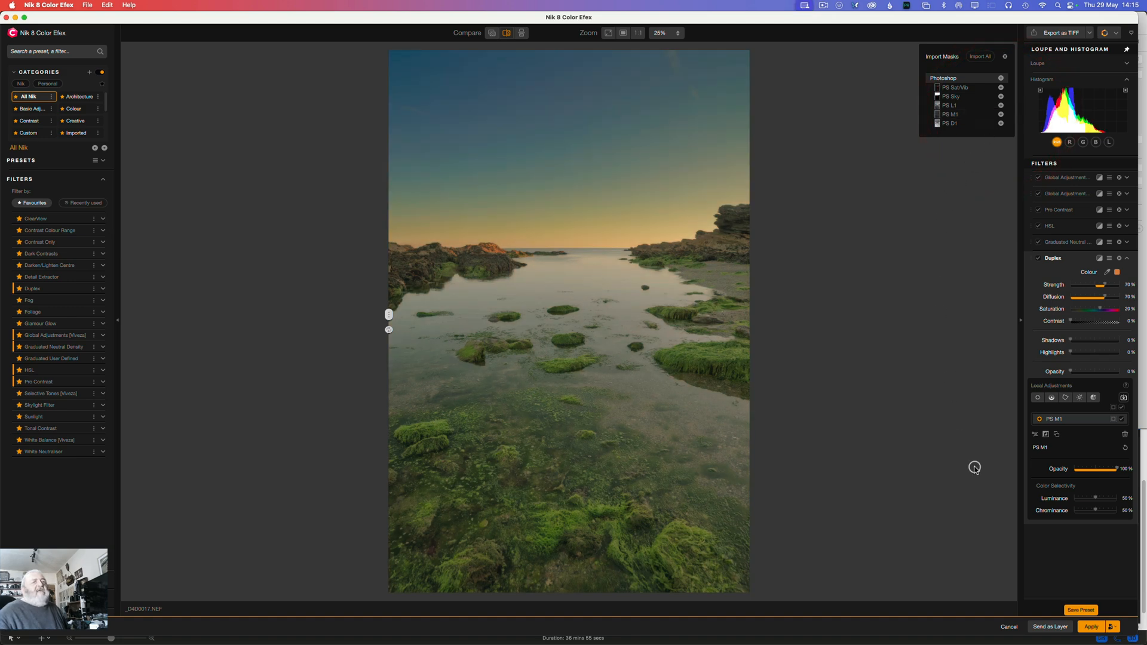
click(1113, 420)
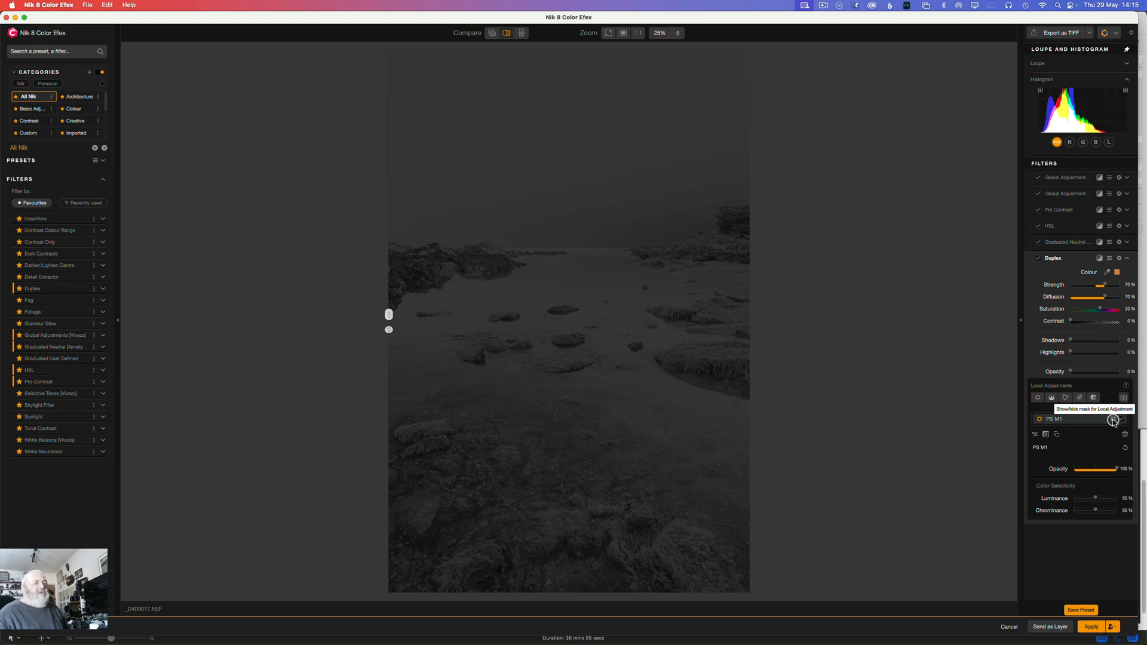
mouse_move(1116, 468)
mouse_down()
mouse_move(1082, 467)
mouse_move(1116, 468)
mouse_up()
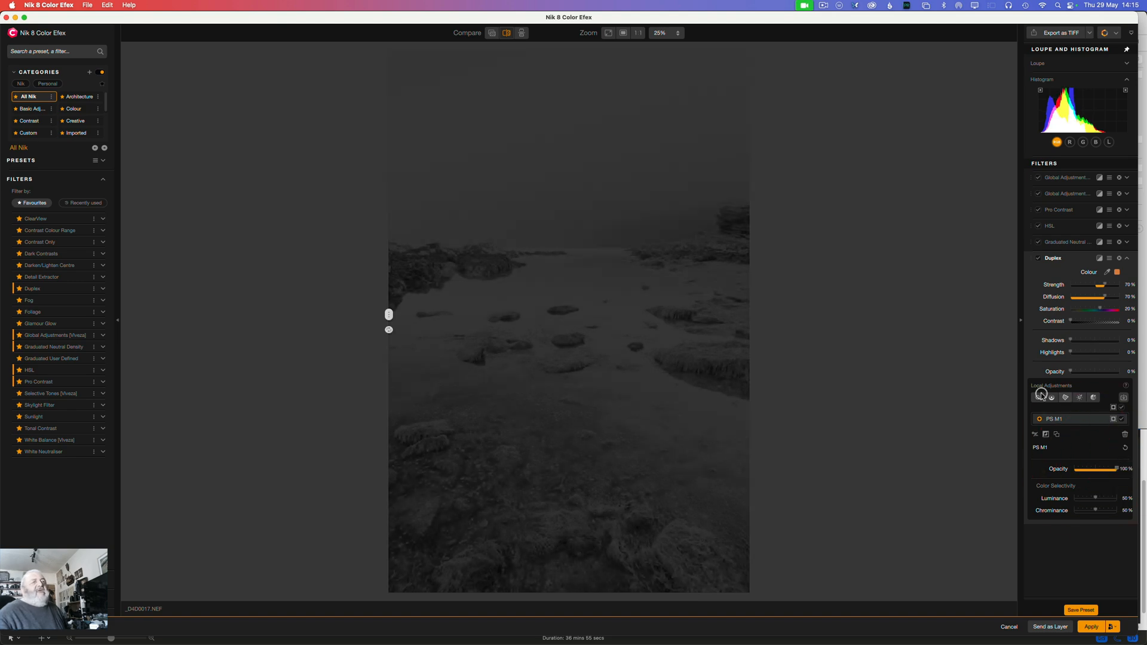
click(1045, 435)
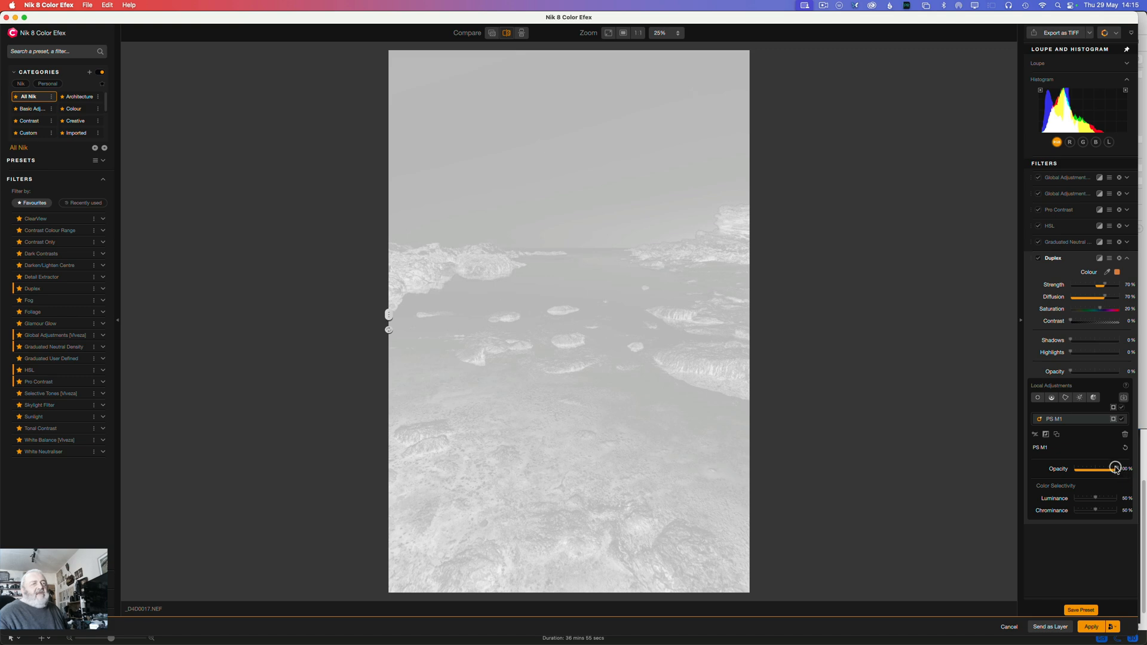
Step: Set the opacity of the Duplex filter's inverted PS M1 mask to 80%, trying 90% and 0% on the way
mouse_move(1115, 467)
mouse_down()
mouse_move(1098, 468)
mouse_move(1112, 469)
mouse_up()
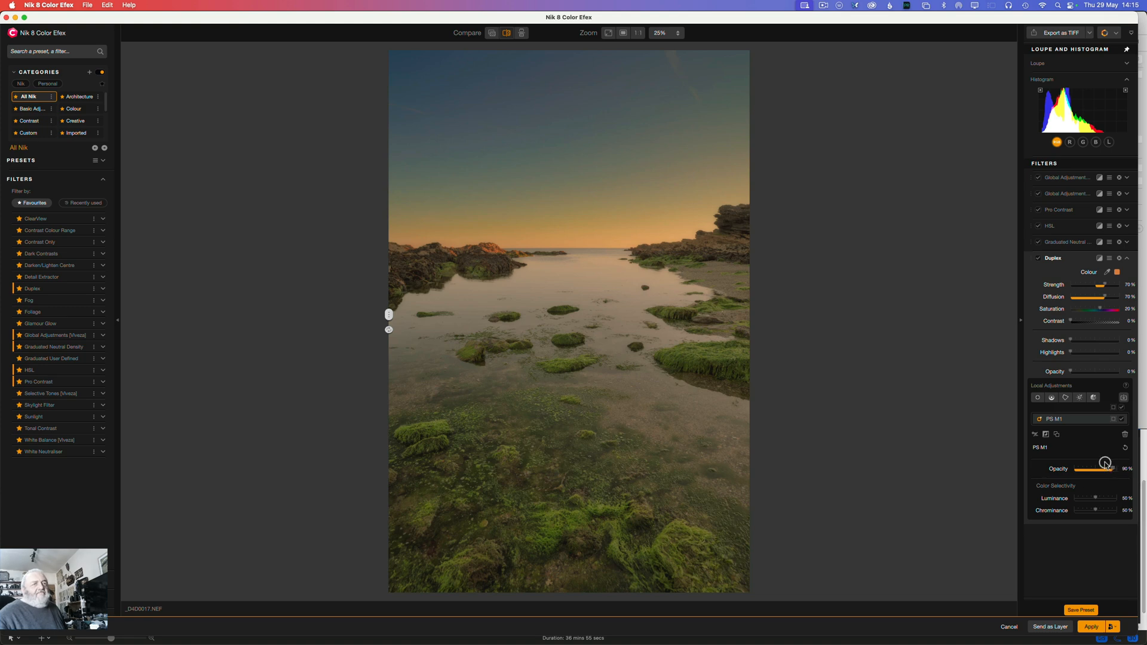
drag(1115, 467, 1005, 468)
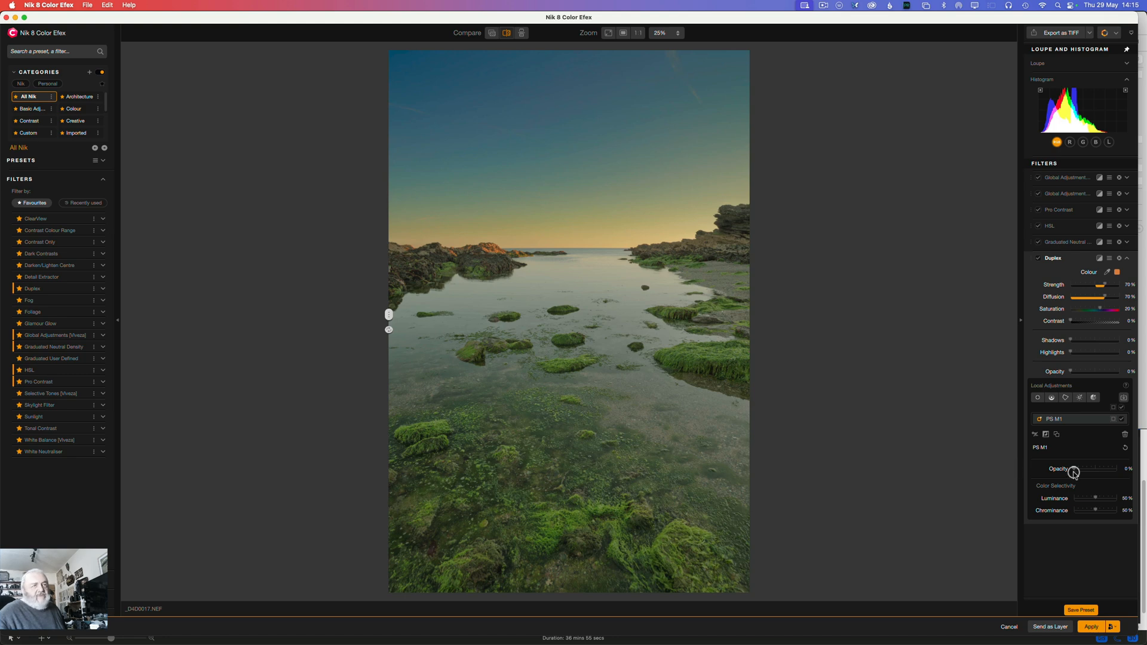
drag(1074, 470, 1107, 471)
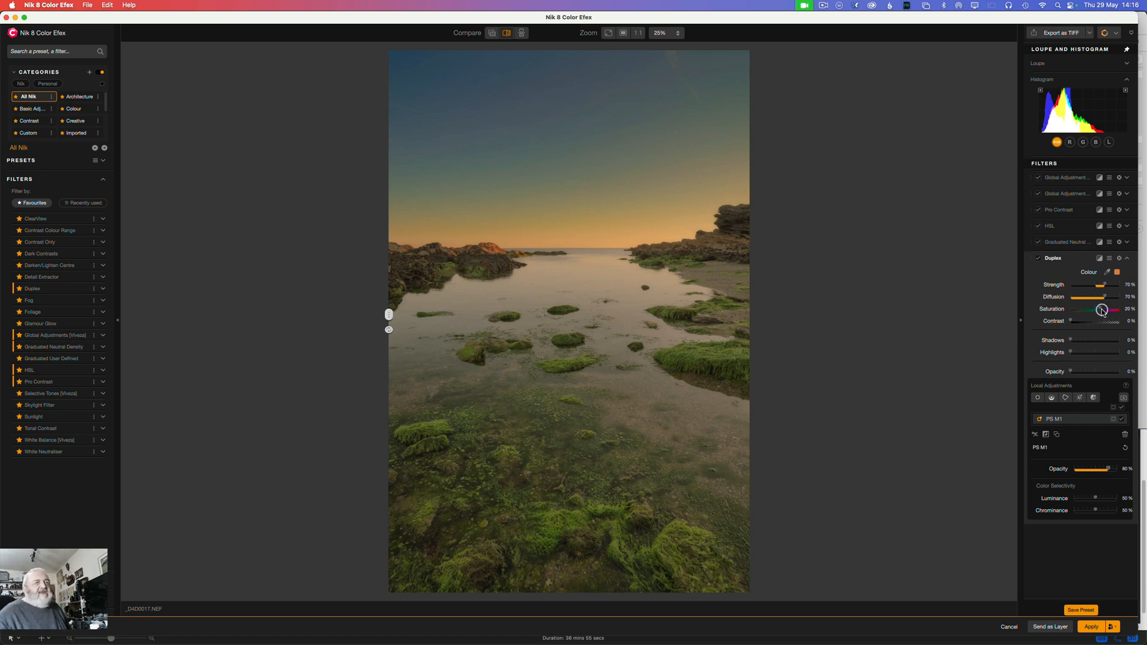
Step: Try a stronger Duplex Saturation and reset it, raise Contrast to about 5%, and collapse the filter
mouse_move(1101, 309)
mouse_down()
mouse_move(1086, 306)
mouse_move(1102, 307)
mouse_up()
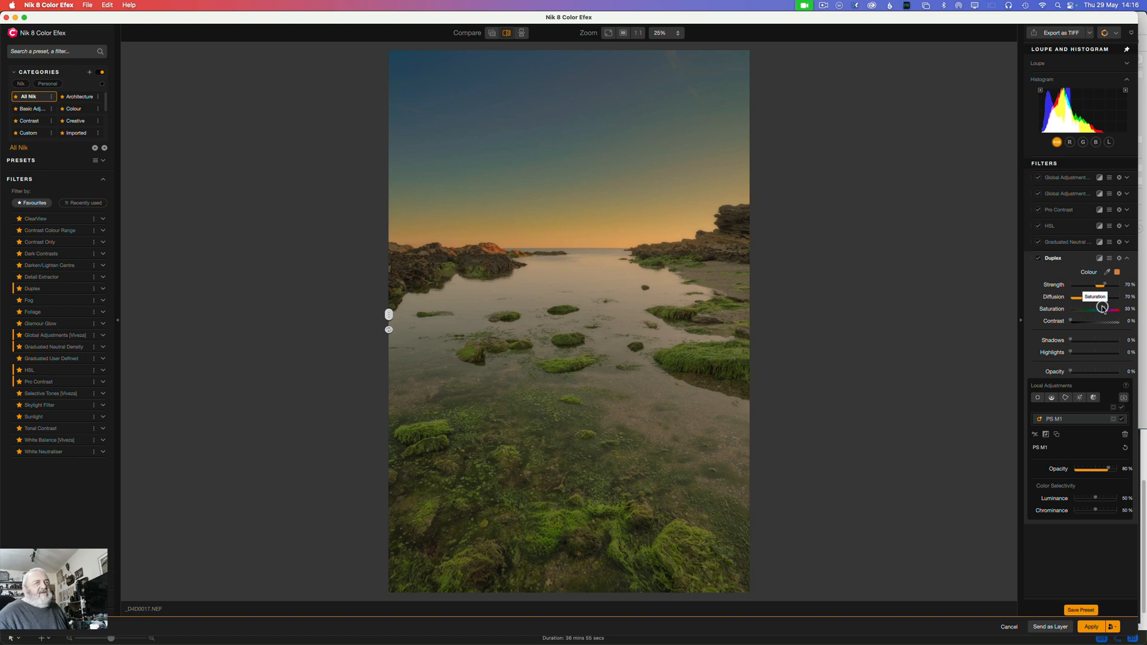
double_click(1104, 309)
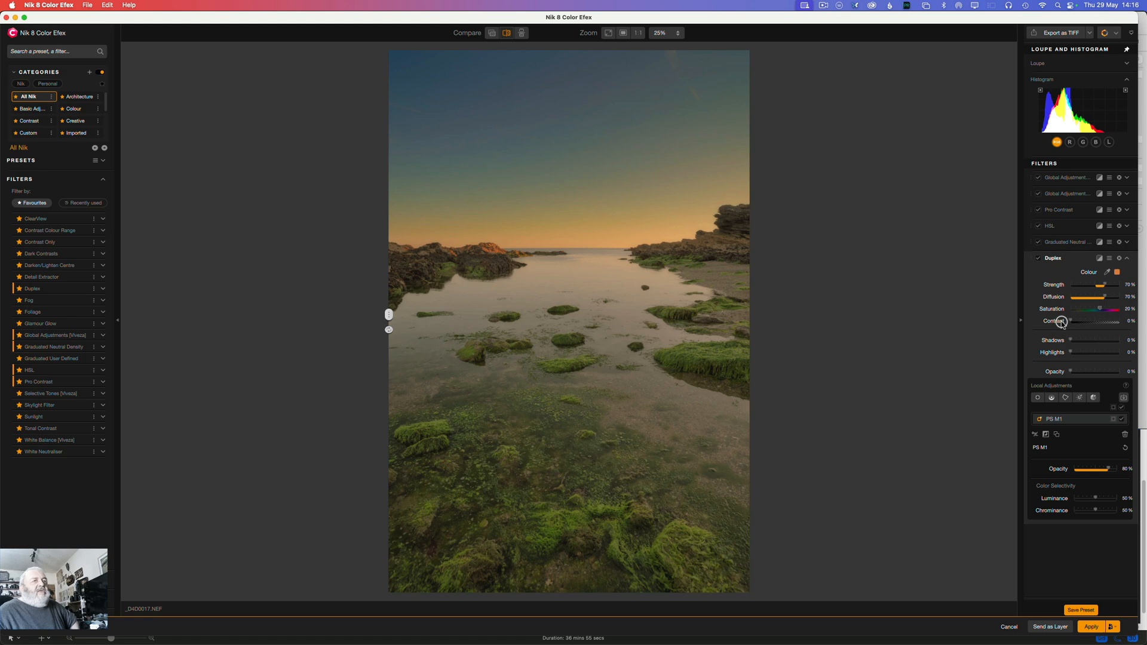
drag(1070, 322, 1075, 322)
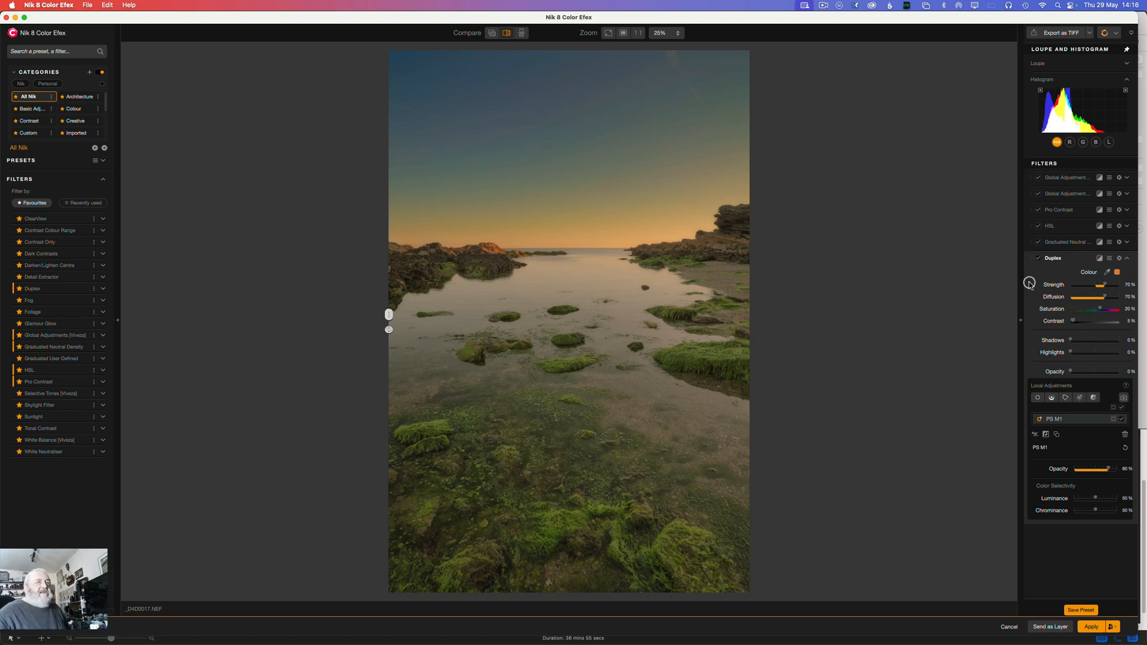
click(1054, 258)
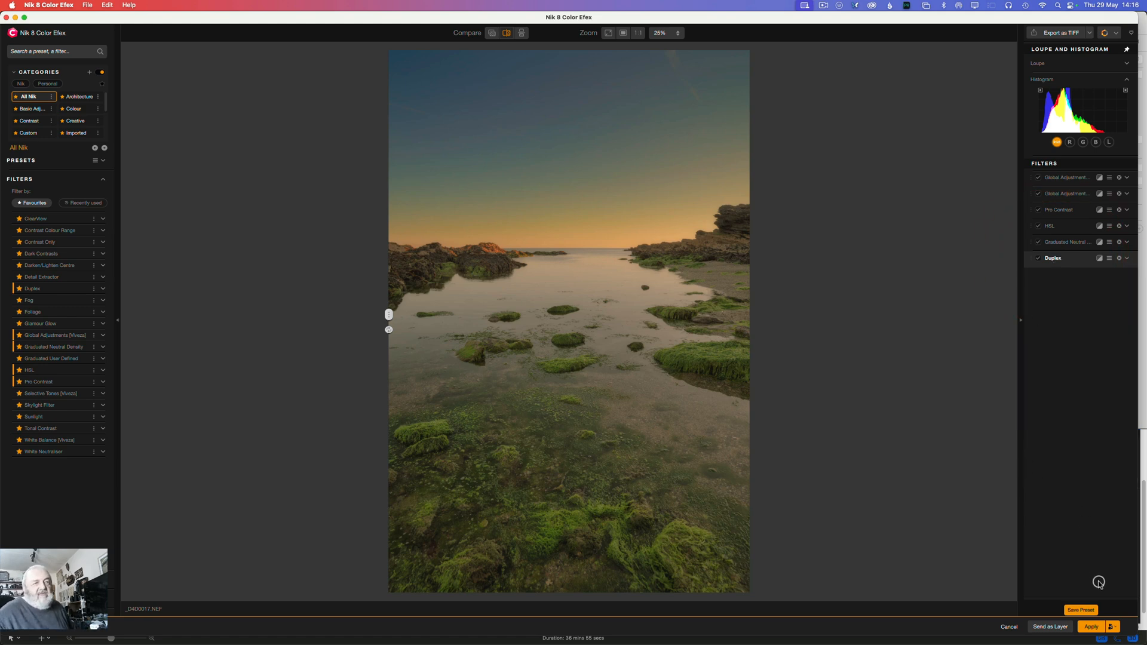
Step: Apply the filter stack as a Smart Object and return to Photoshop, minimising the ScreenFlow window
click(1112, 627)
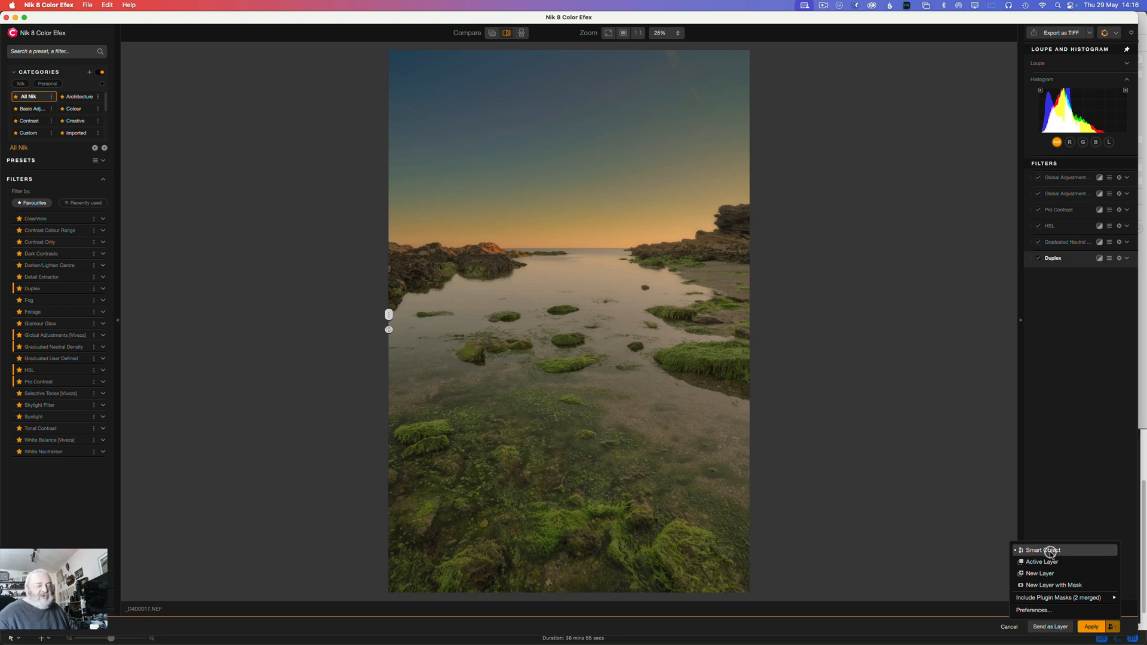
click(1093, 627)
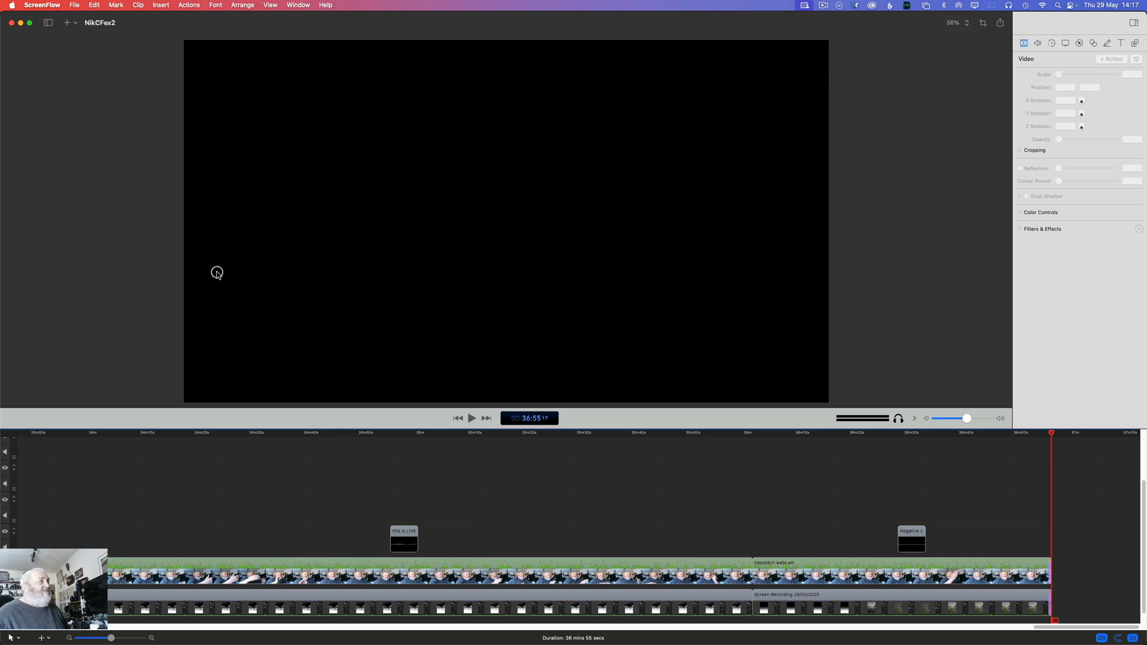
click(20, 22)
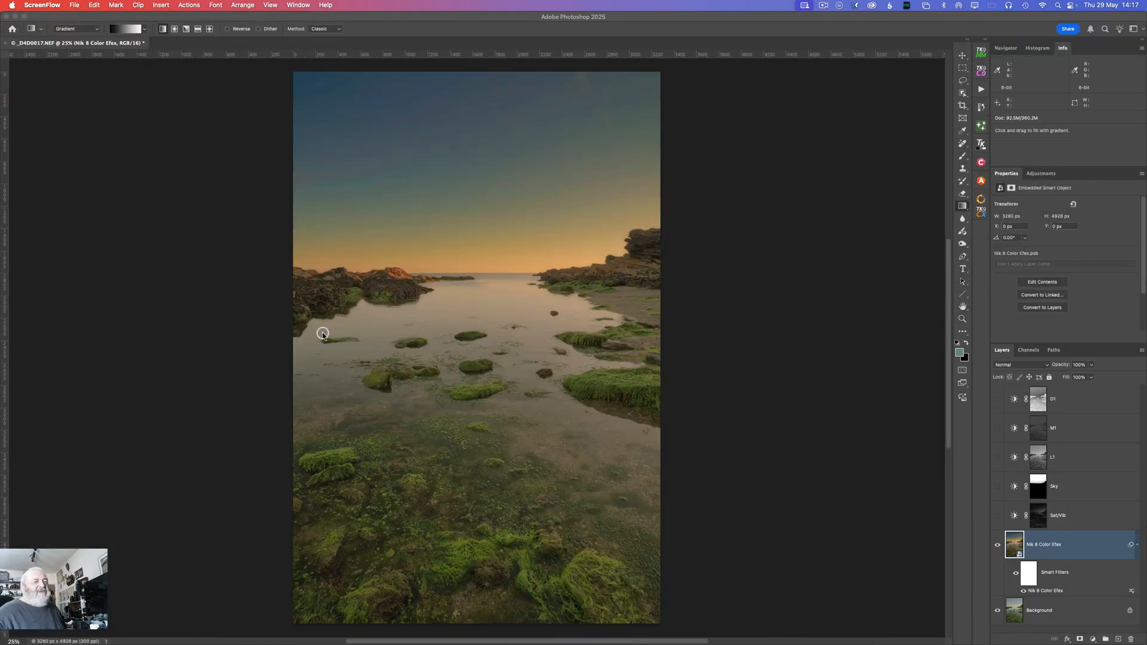
Step: Toggle the visibility of the Nik 8 Color Efex layer to compare the edit with the Background image
click(998, 545)
click(999, 547)
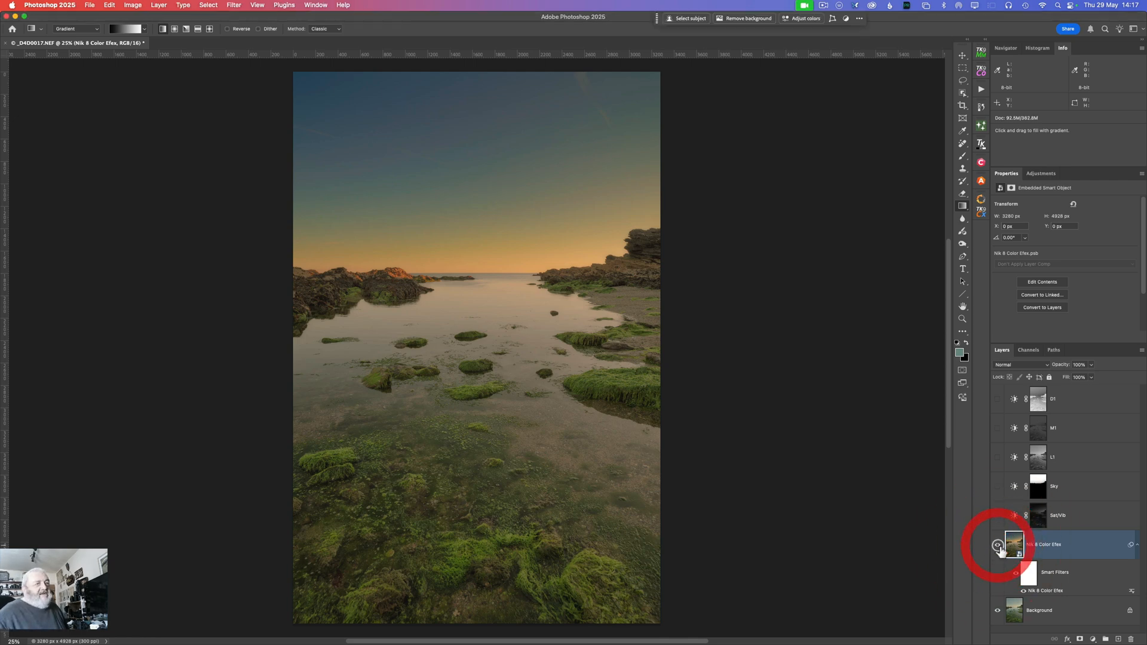
click(998, 547)
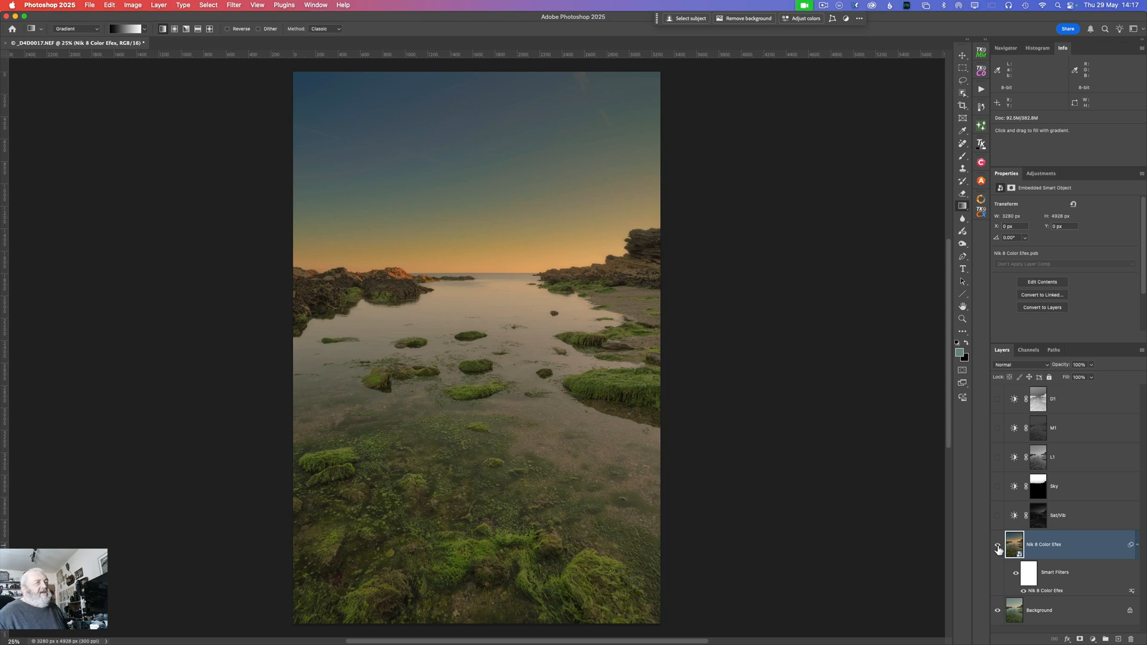
double_click(1054, 596)
mouse_move(843, 643)
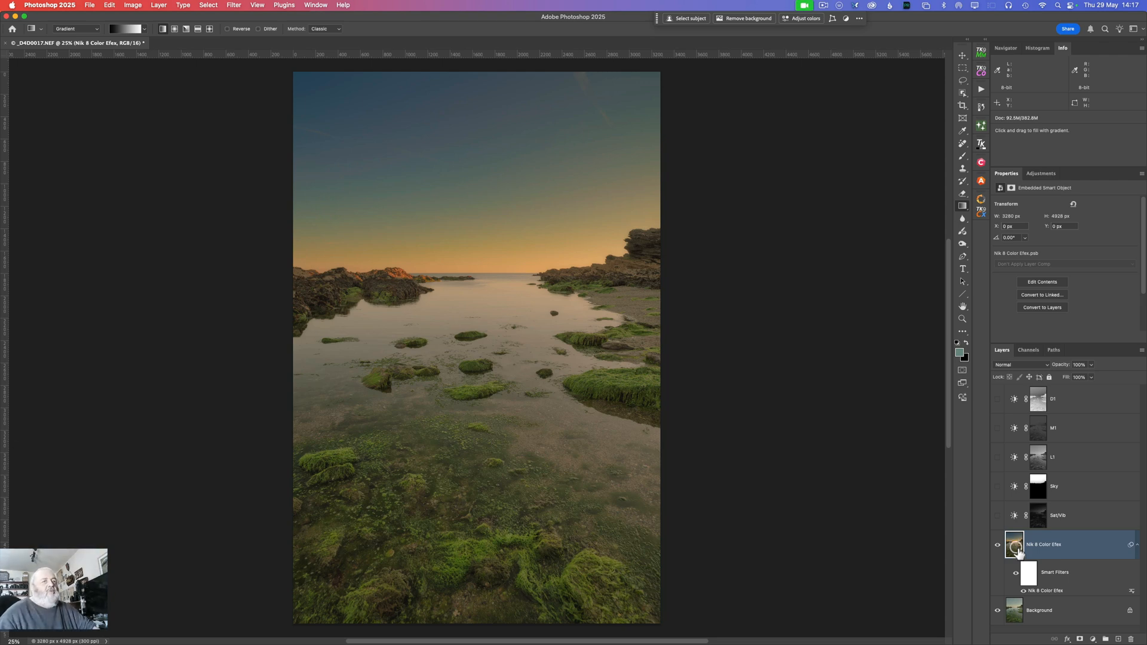
Step: Preview several blend modes on the Nik 8 Color Efex layer and set it to Overlay
click(1008, 366)
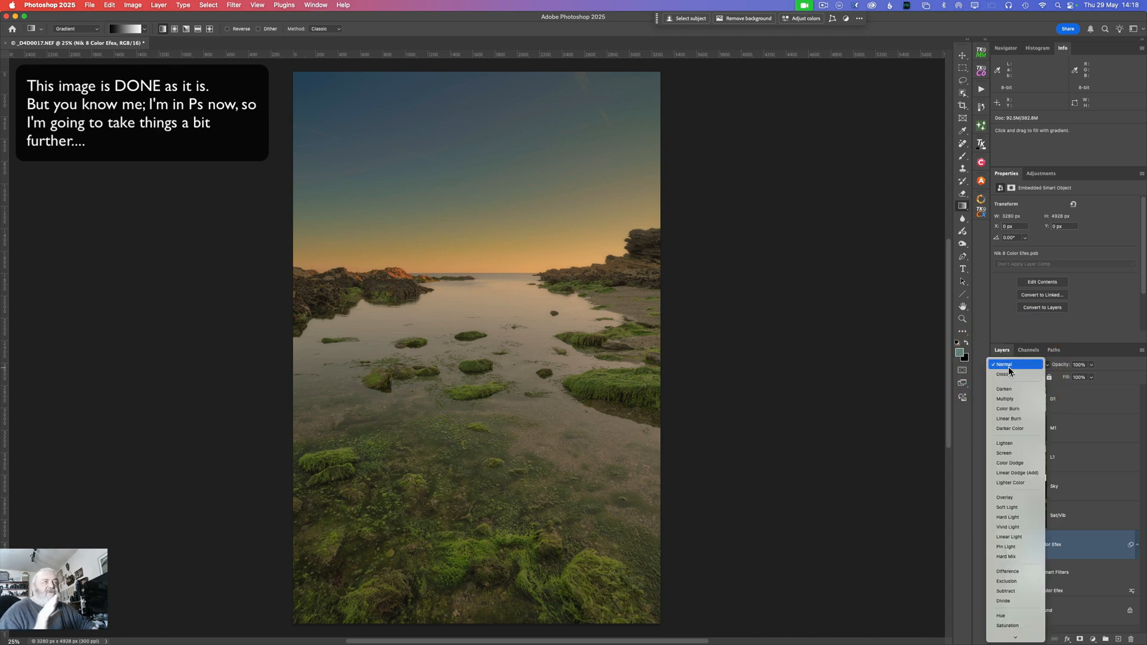
key(Down)
key(Down)
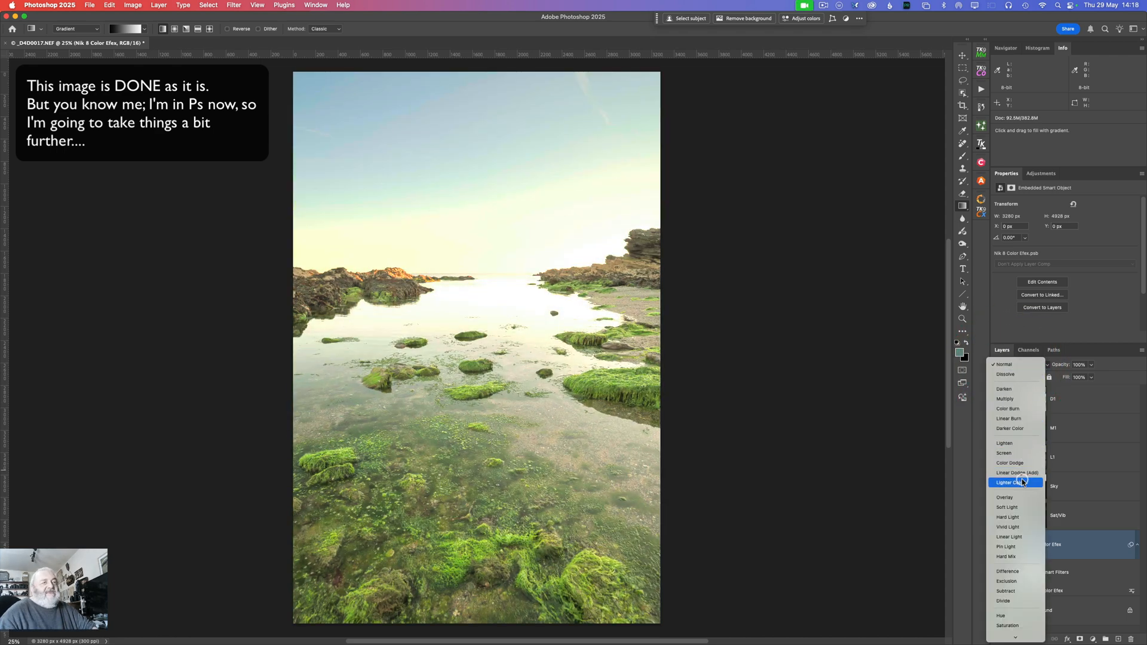
click(1010, 498)
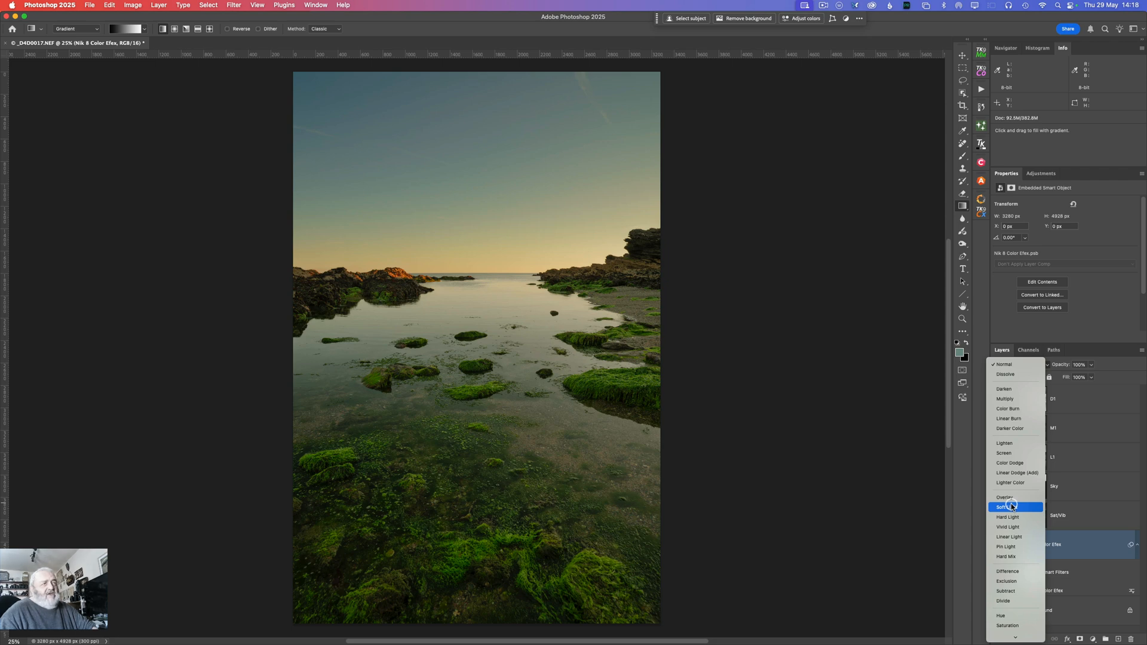
click(1009, 500)
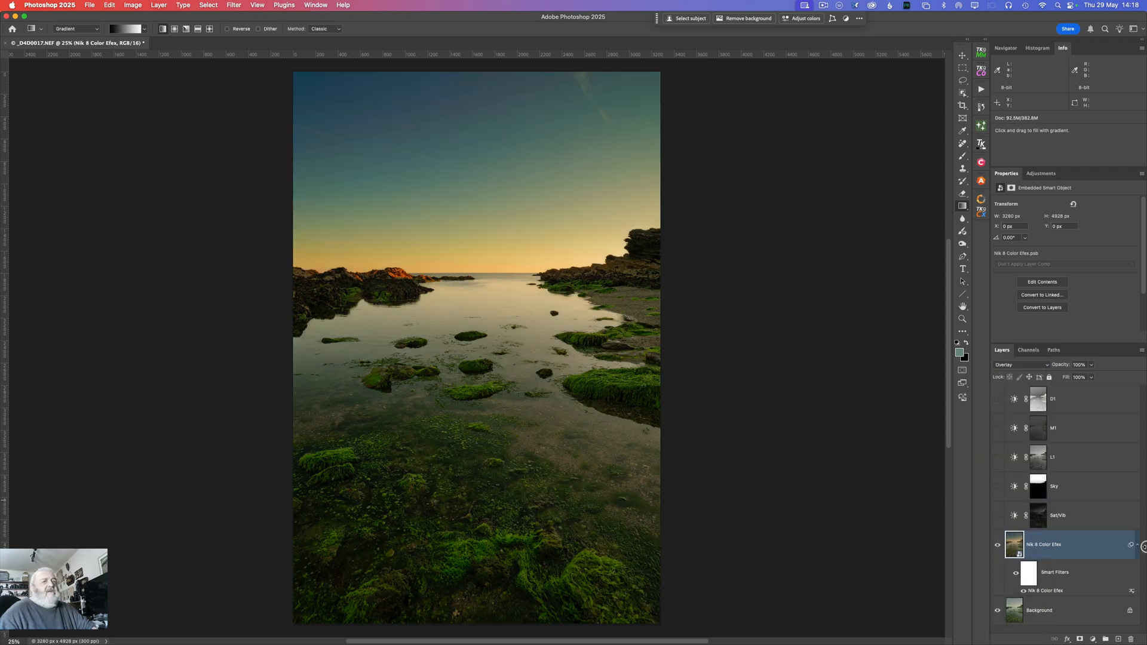
Step: Open the Nik 8 Color Efex layer's blending options and split Blend If's Current Layer black point to 0 / 128
click(1106, 547)
double_click(1106, 549)
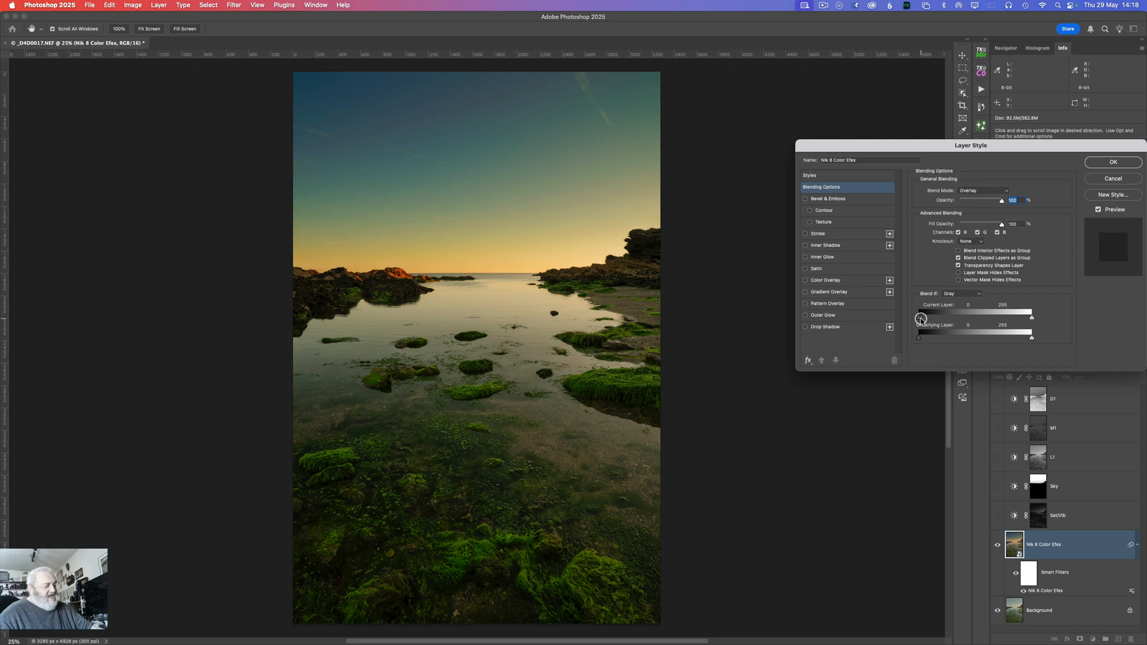
key(alt)
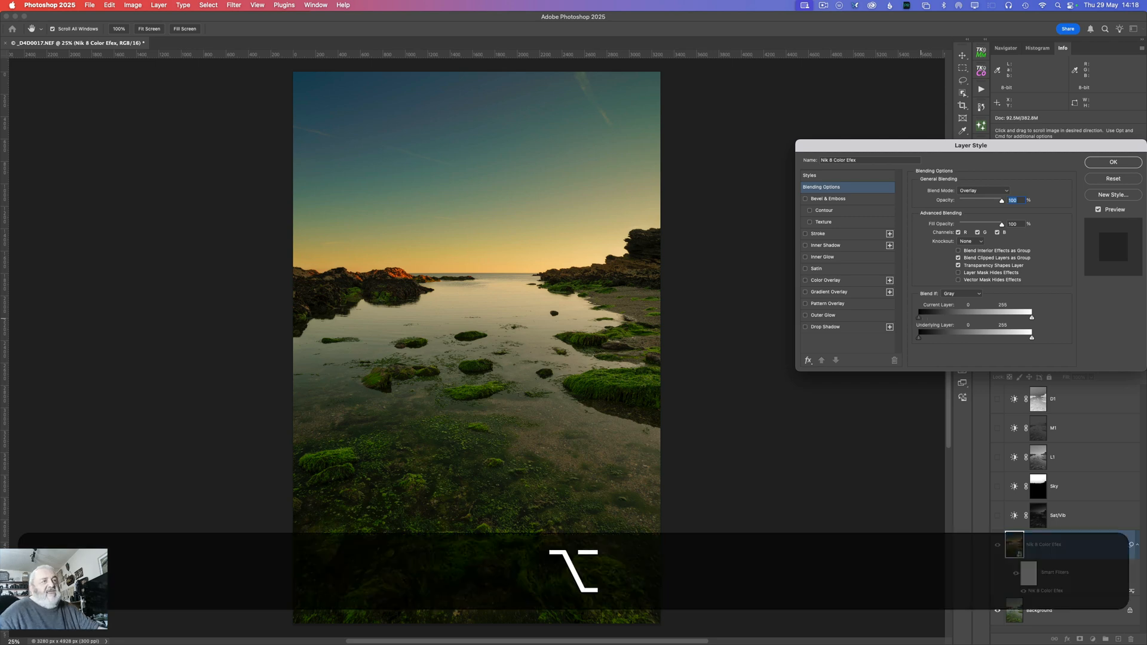
drag(920, 318, 1033, 323)
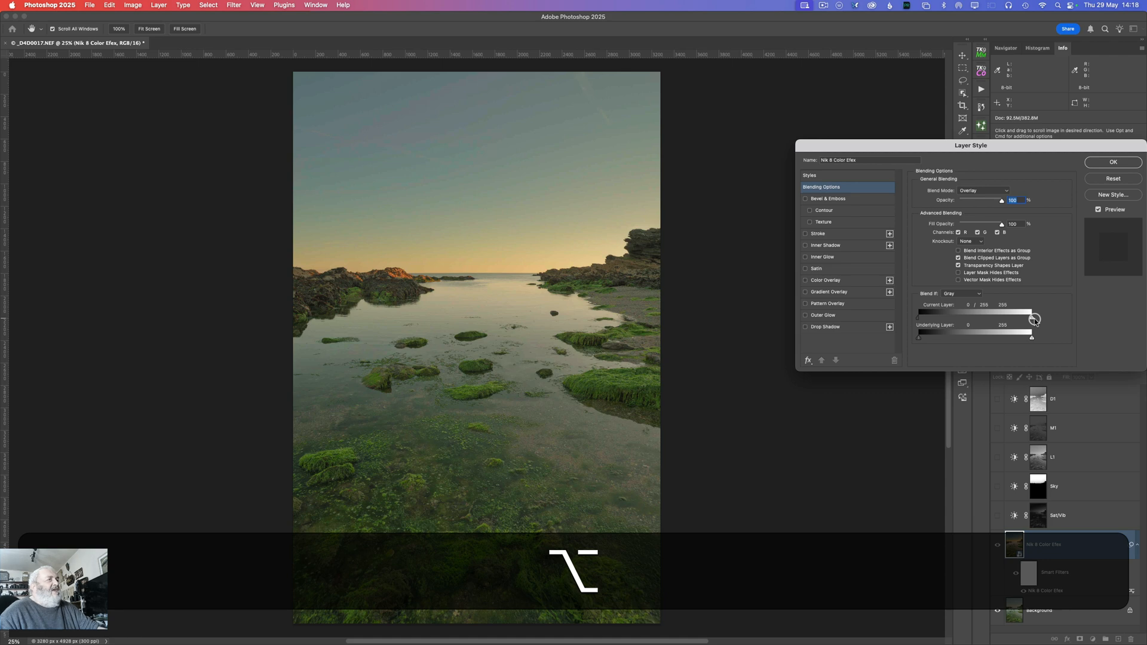
drag(1033, 319, 973, 315)
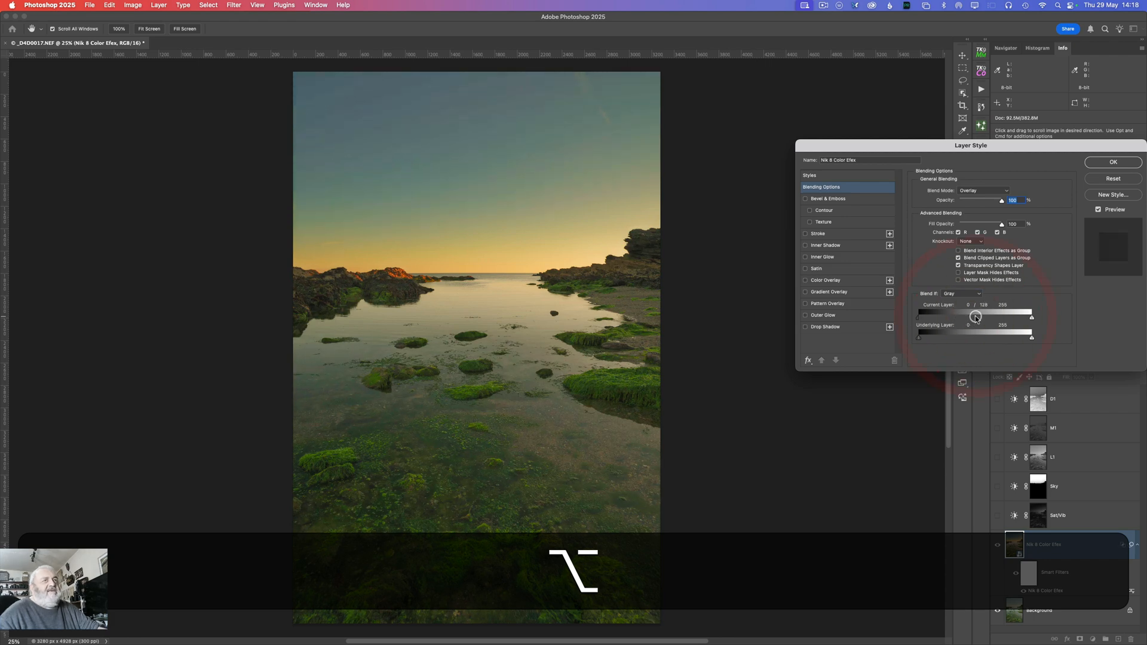
Step: Change the layer's blend mode to Hard Light in the layer style settings and accept them
click(1008, 192)
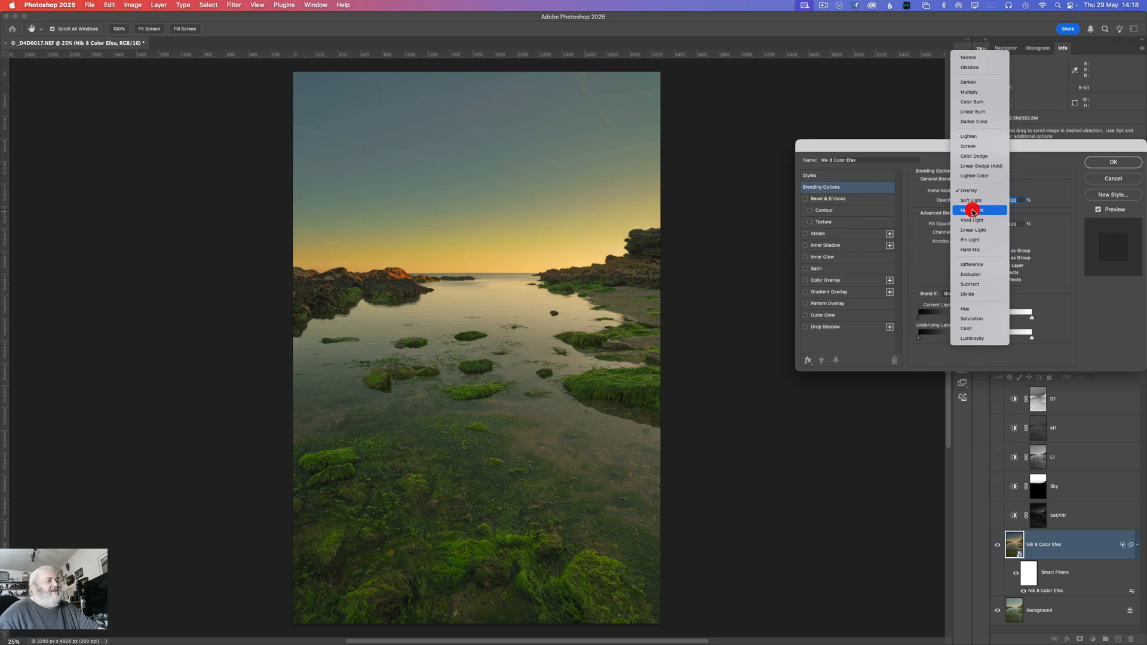
click(971, 210)
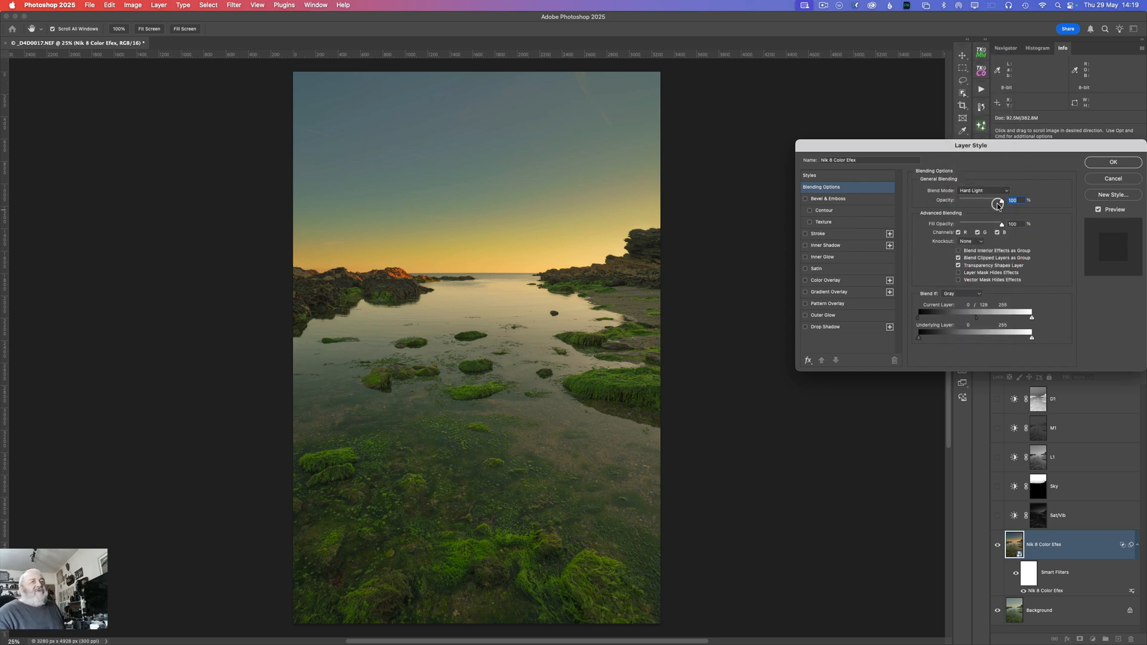
click(1109, 162)
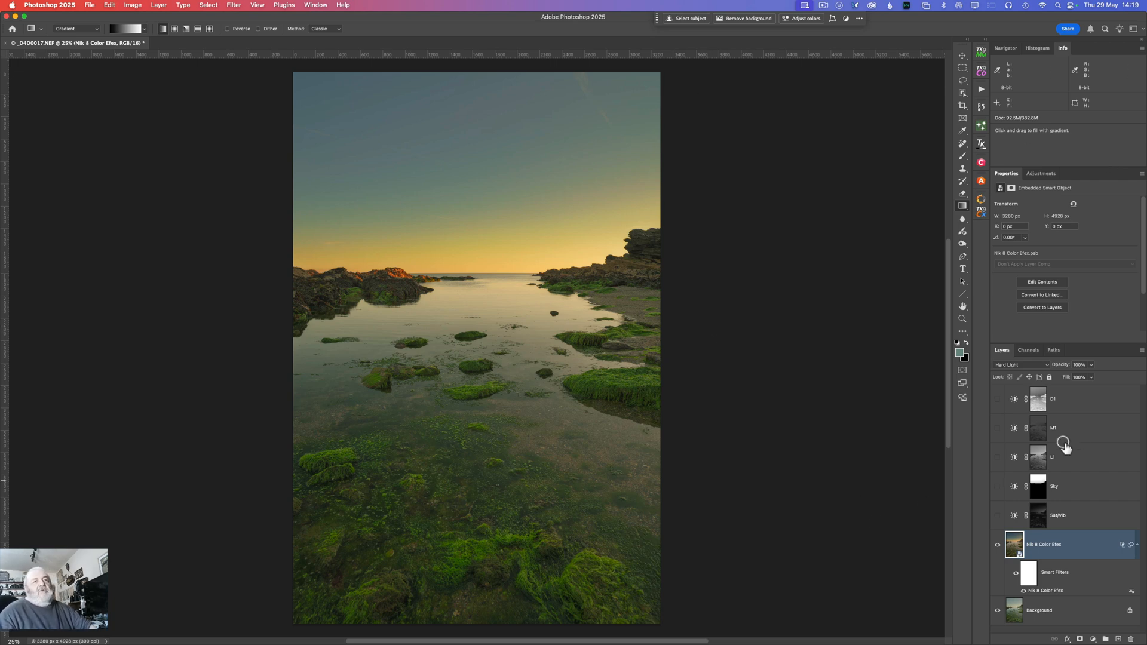
Step: Delete all hidden layers and save the document
click(1142, 353)
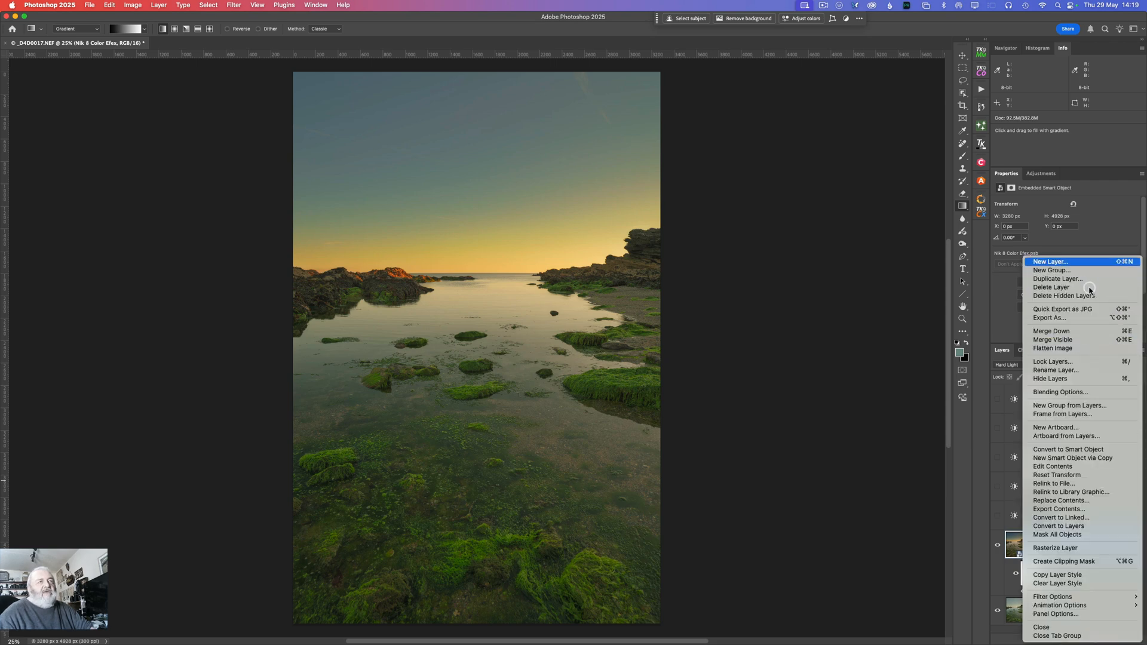
click(1047, 297)
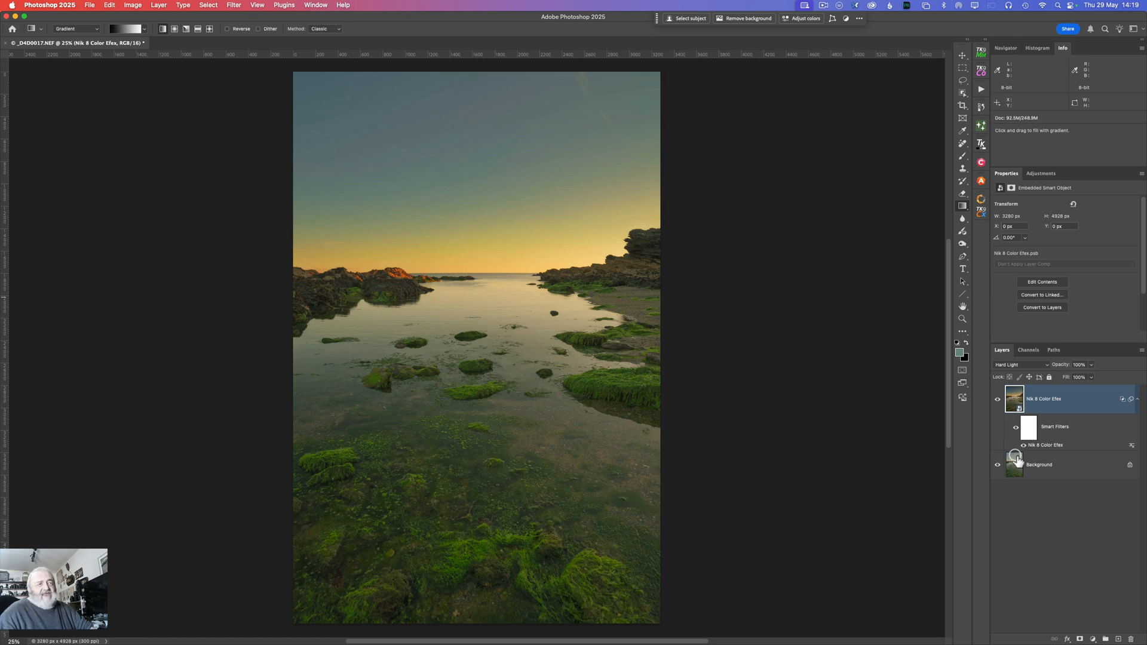
click(93, 5)
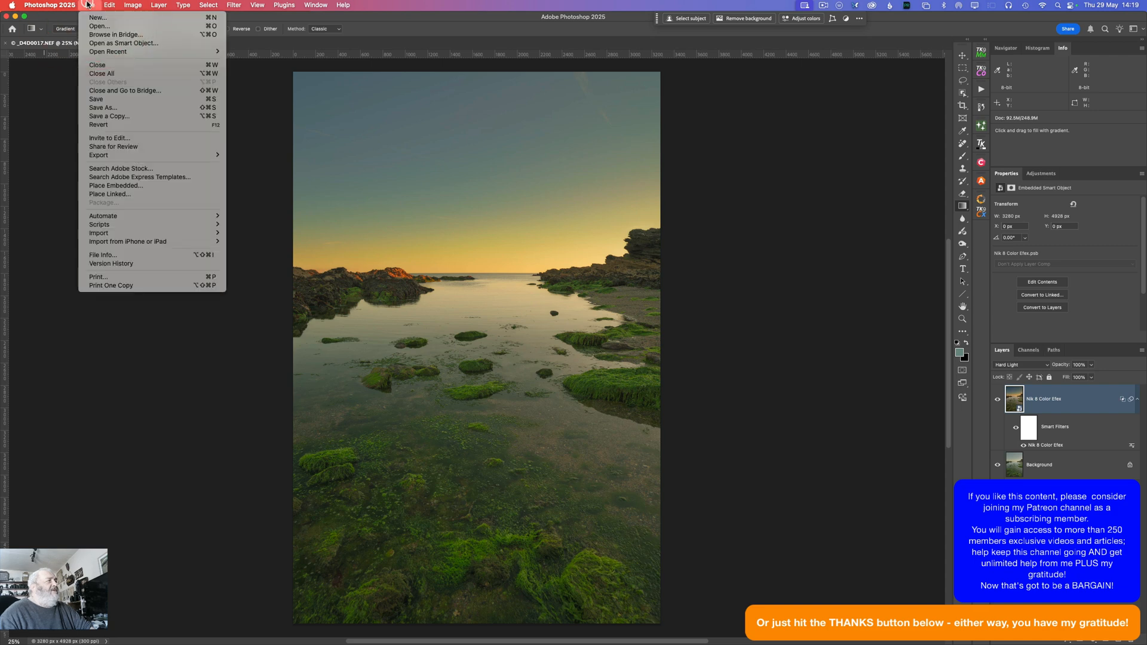
click(93, 100)
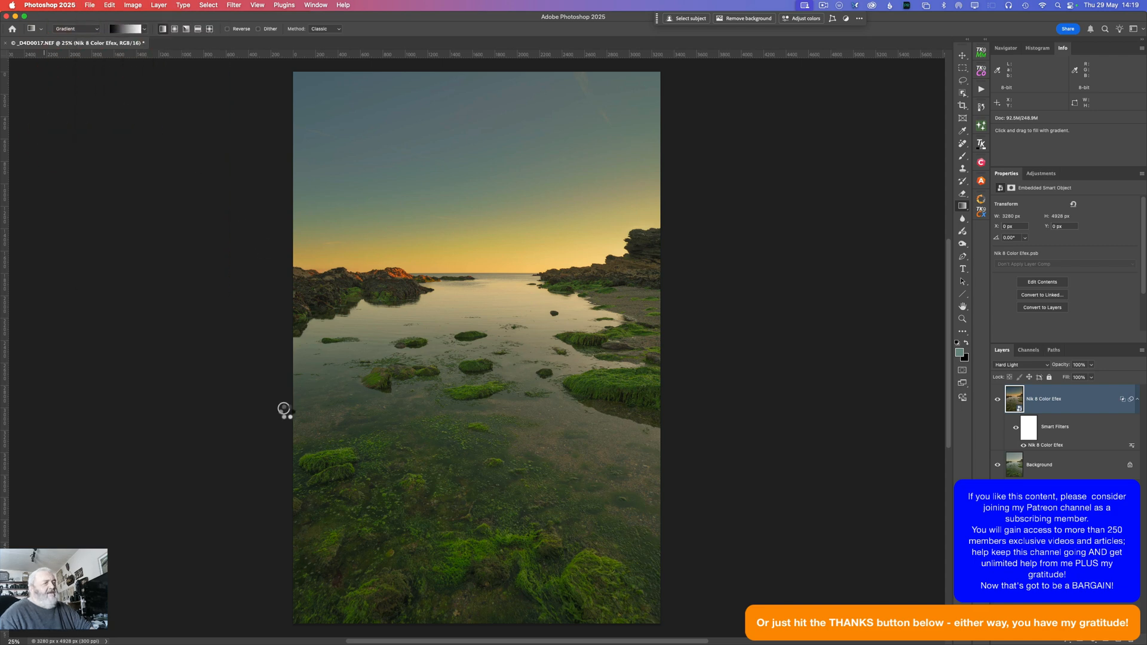
mouse_move(289, 643)
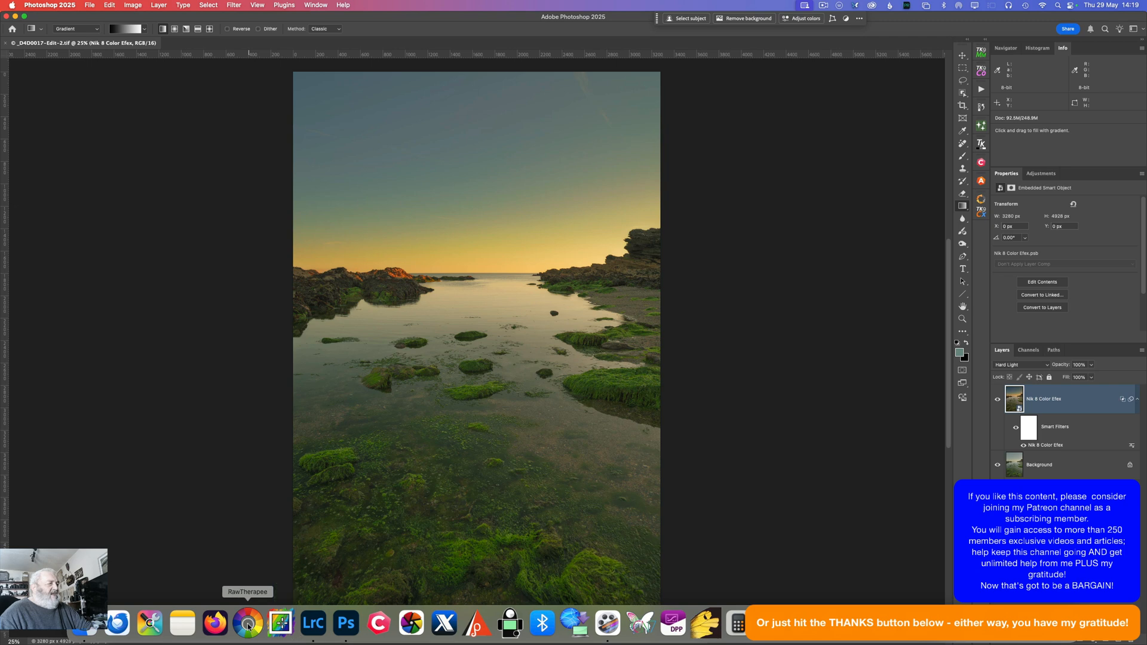
Step: Switch to Lightroom Classic and mask the upper image with a linear gradient running down past the horizon, intersected with a sky selection
click(313, 628)
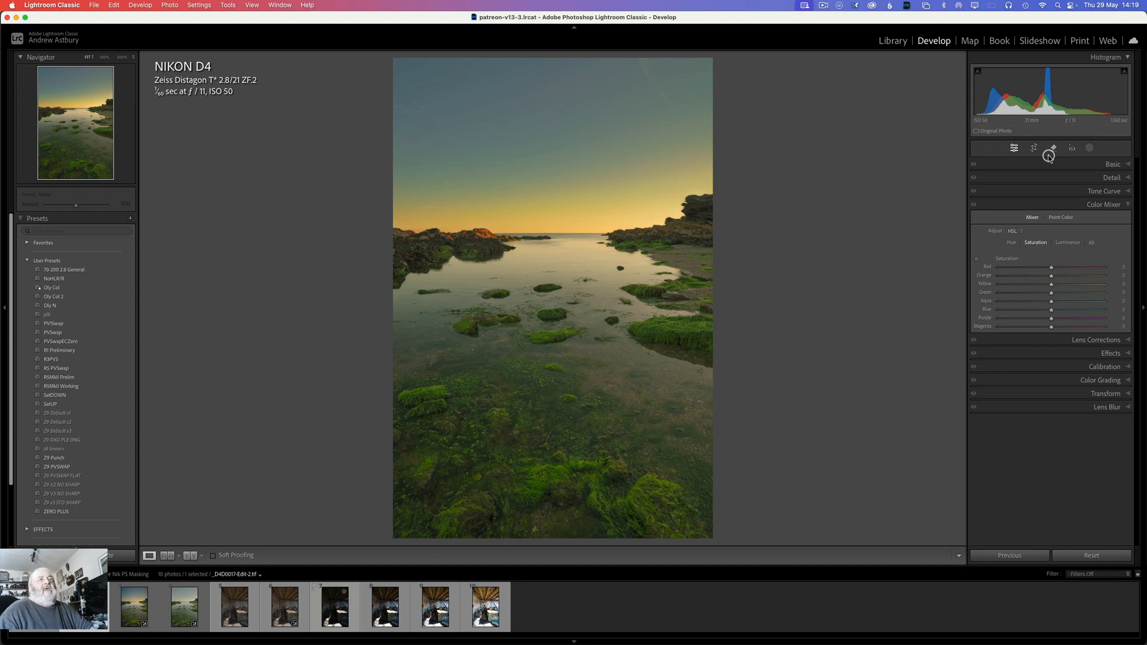
click(1097, 150)
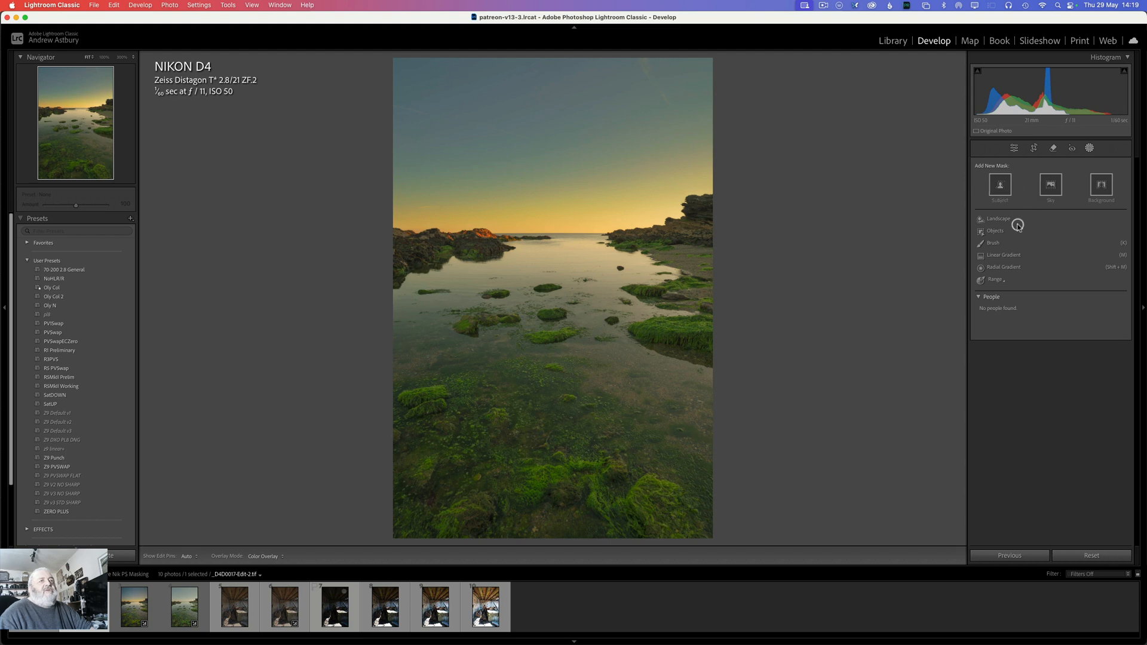
click(998, 255)
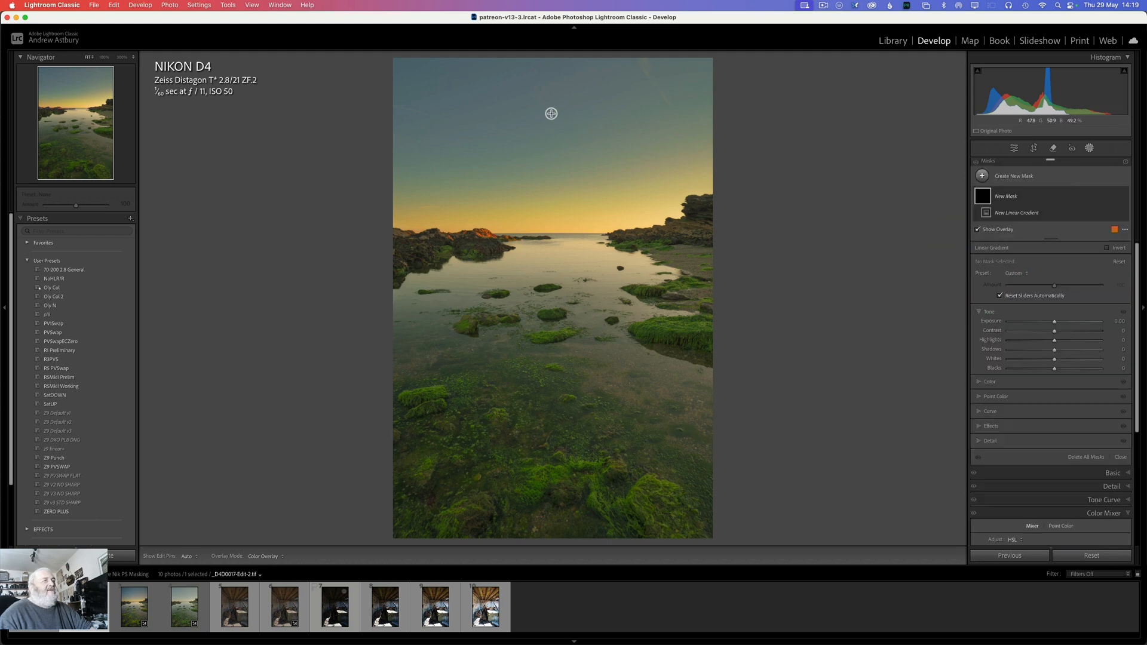
drag(543, 107, 543, 310)
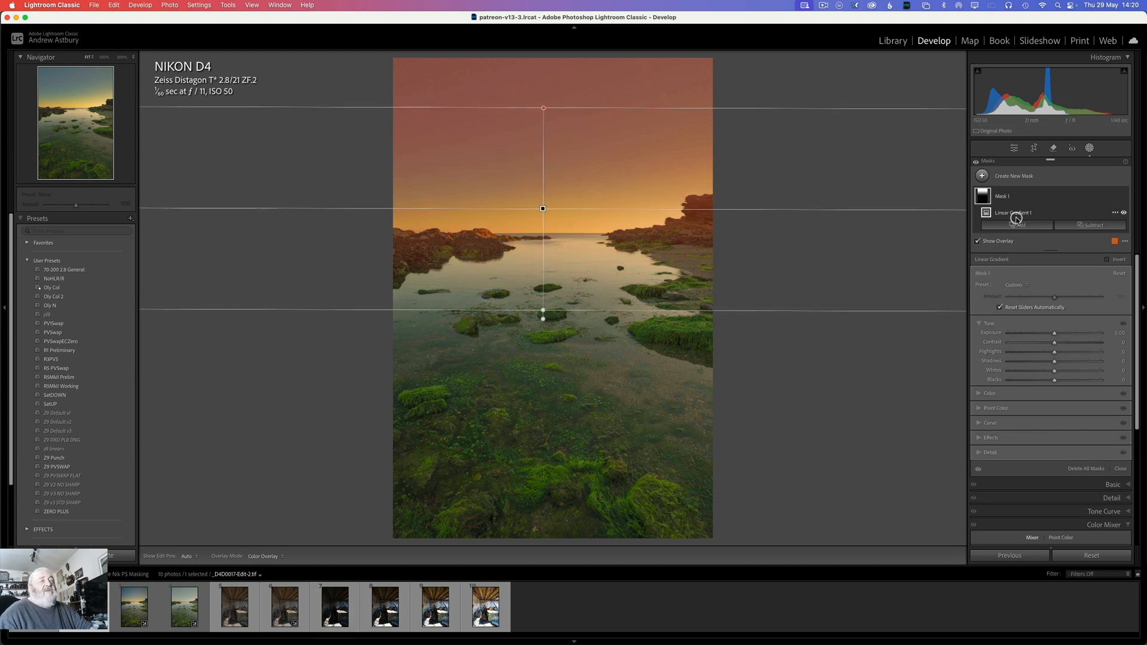
alt+click(1054, 226)
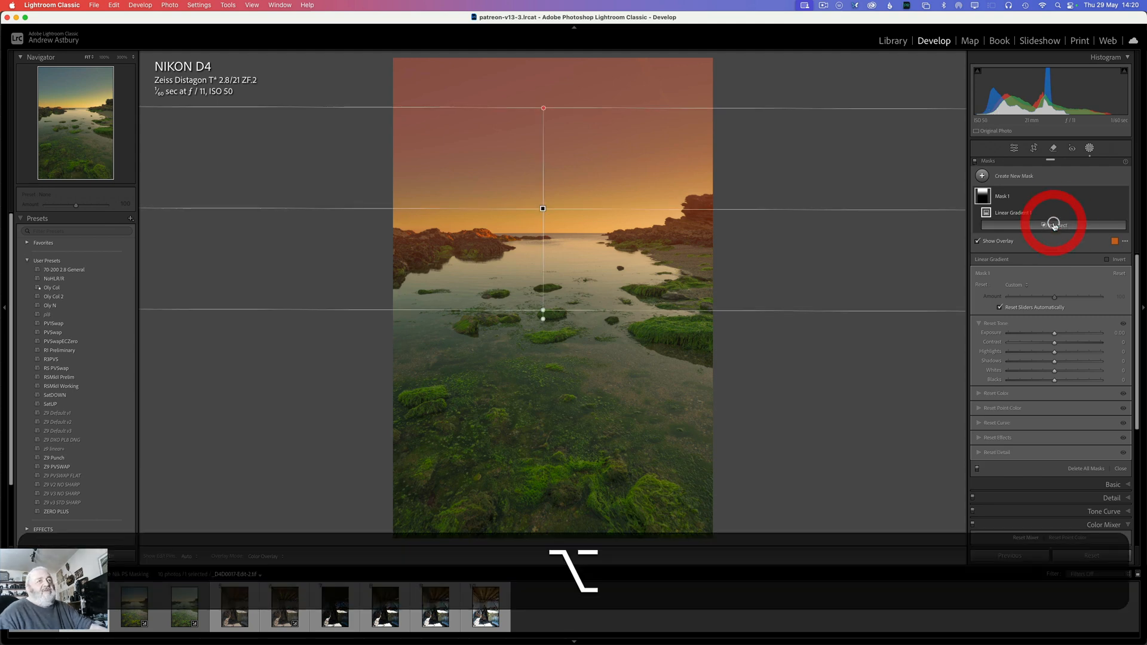
click(1042, 257)
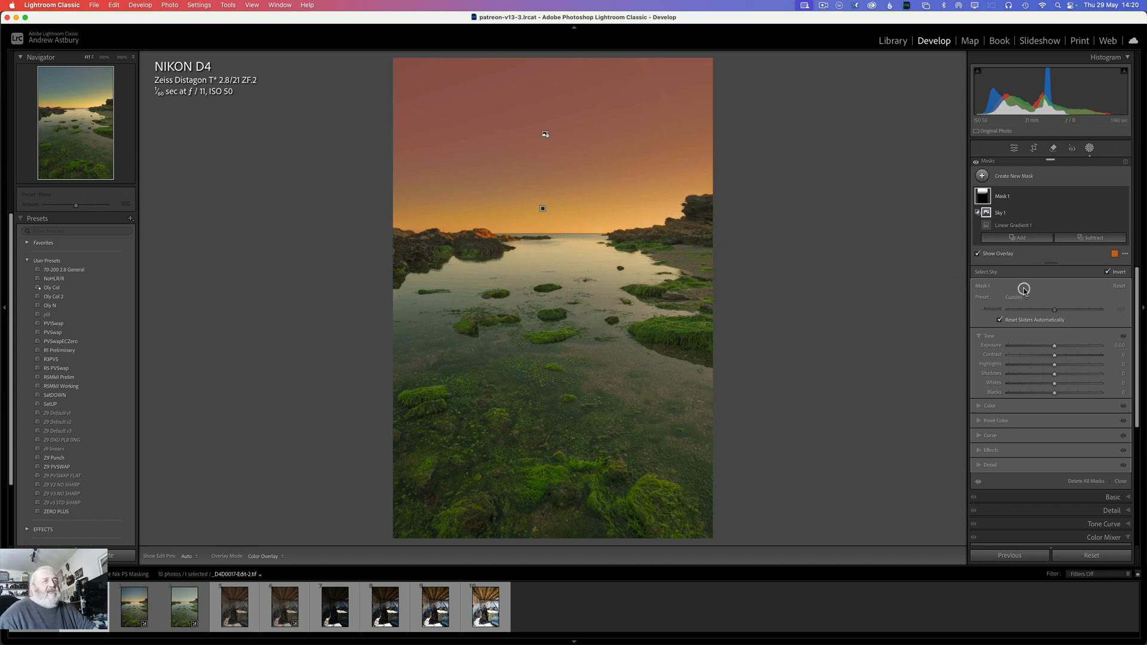
Step: Cool the sky mask by setting its Temp to -23
click(978, 407)
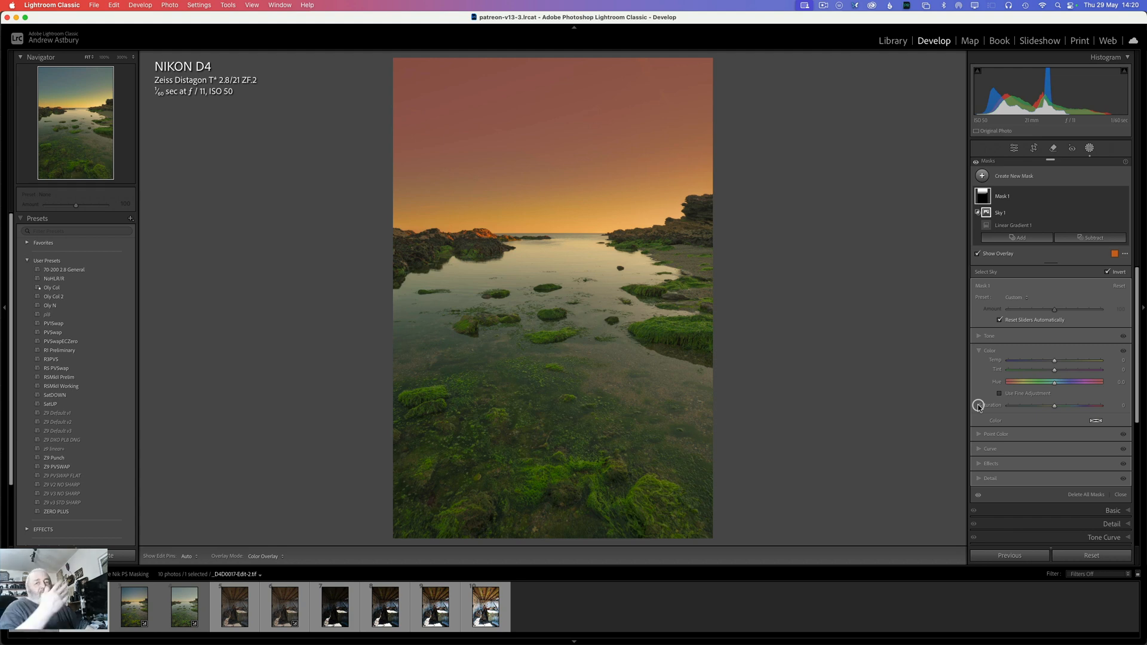
click(1050, 360)
drag(1050, 360, 1043, 360)
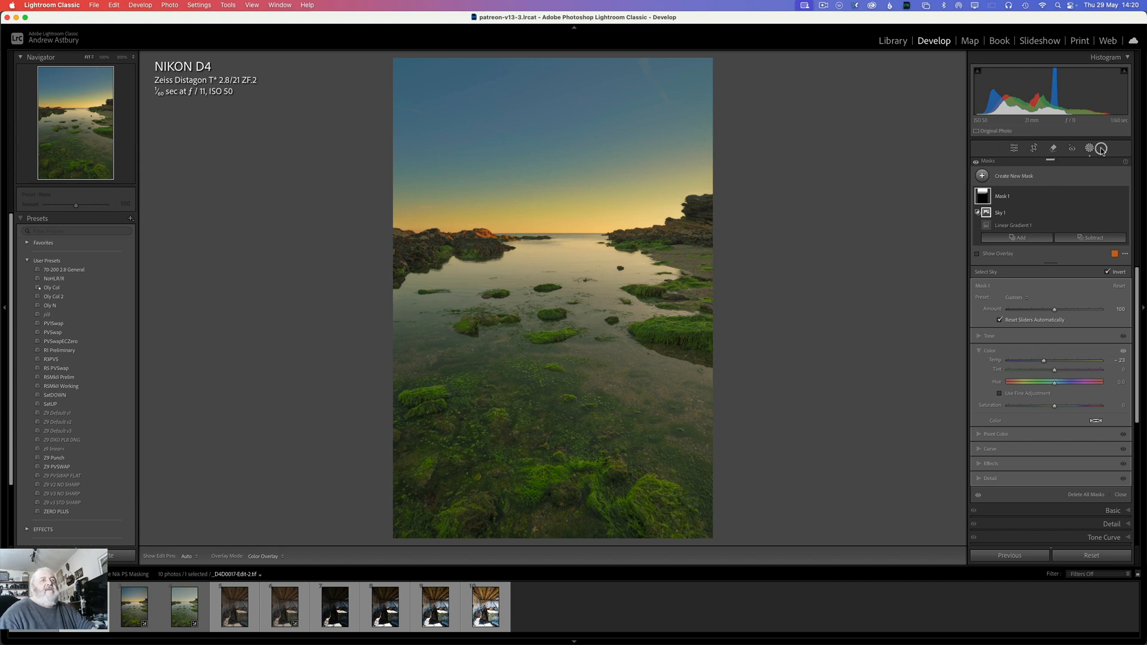
Step: Create a second linear gradient mask over the foreground, running from the lower water up to the horizon
click(981, 176)
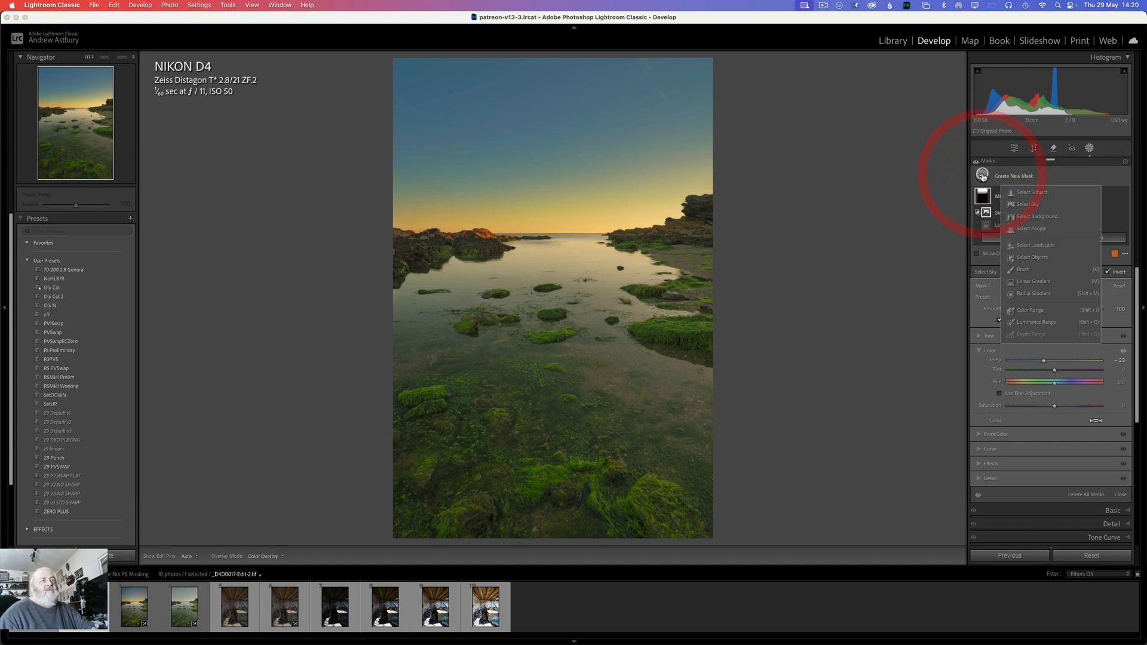
click(1037, 282)
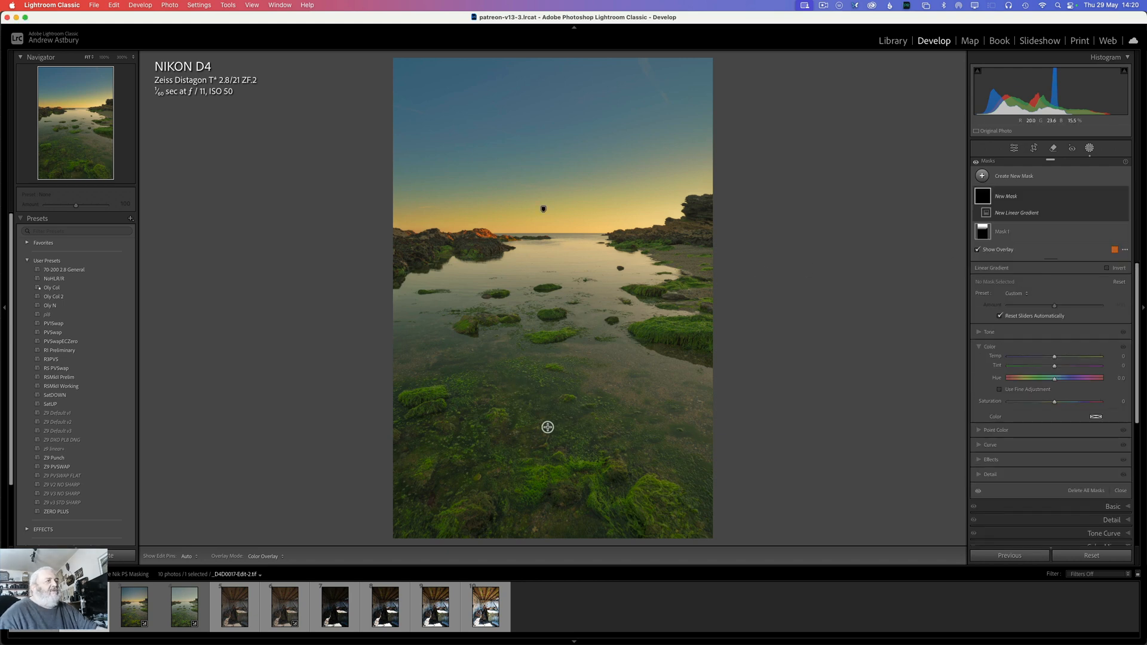
drag(547, 427, 548, 235)
Step: Raise the foreground mask's exposure to about 0.5 with the overlay hidden, and shorten the gradient by moving its lower edge upward
click(980, 345)
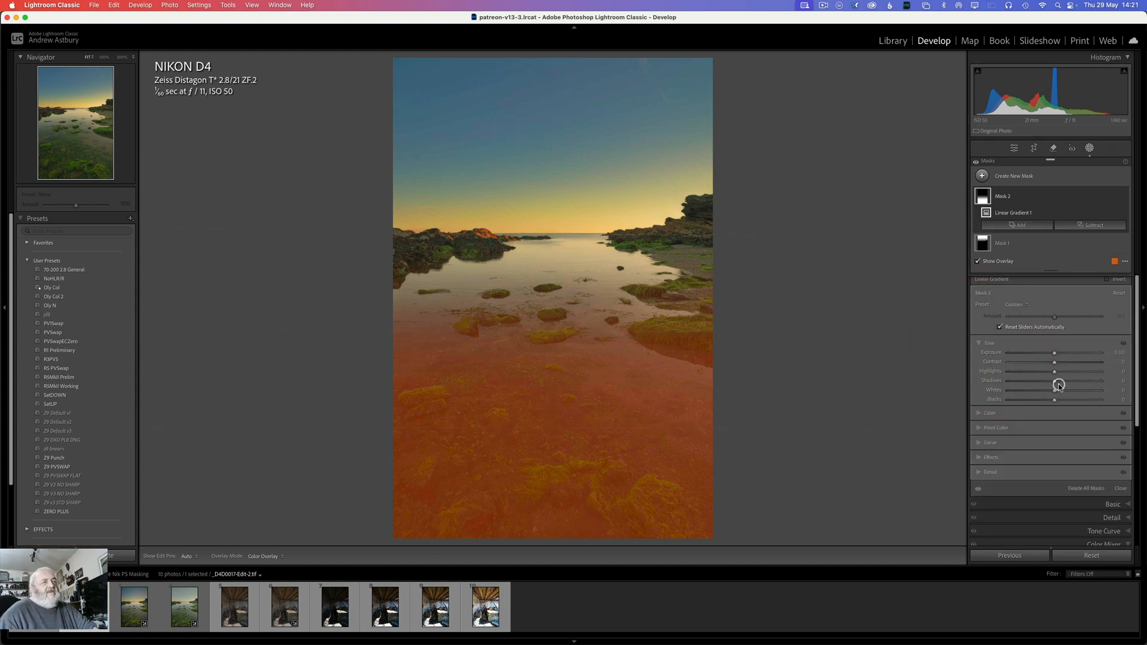
key(o)
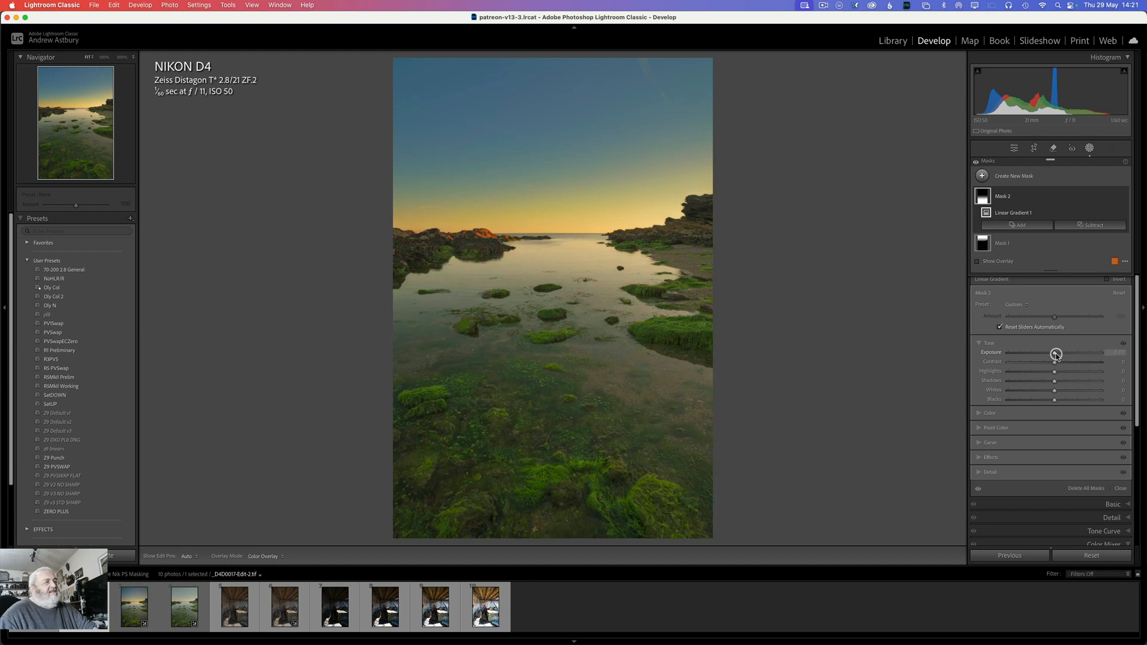
drag(1057, 354, 1060, 355)
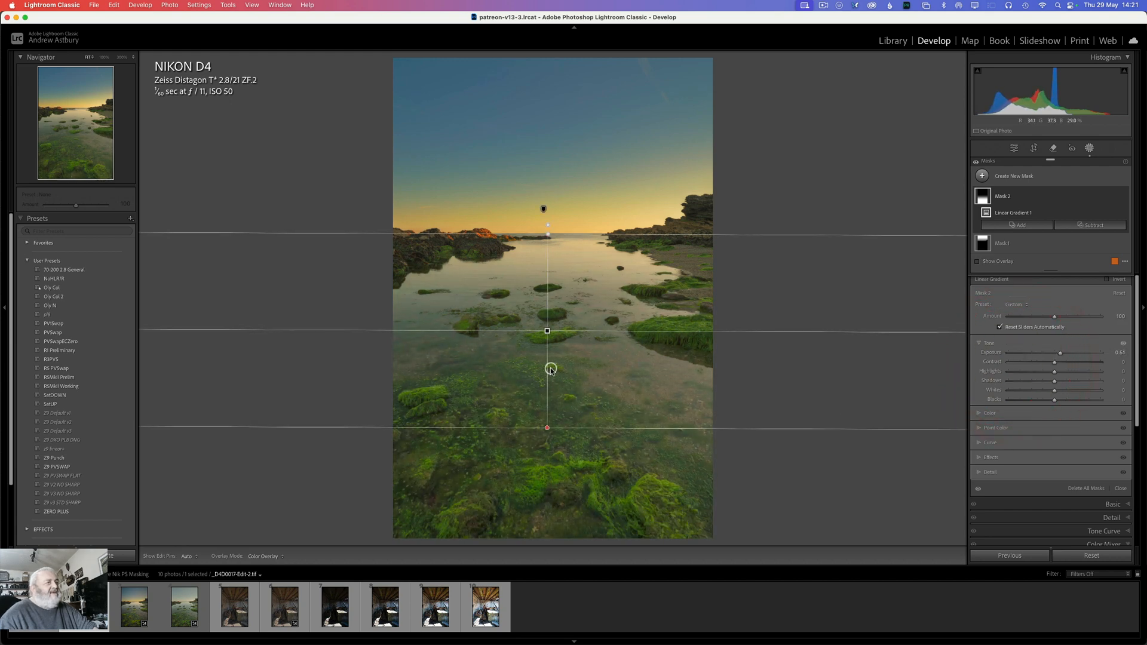
drag(547, 428, 547, 369)
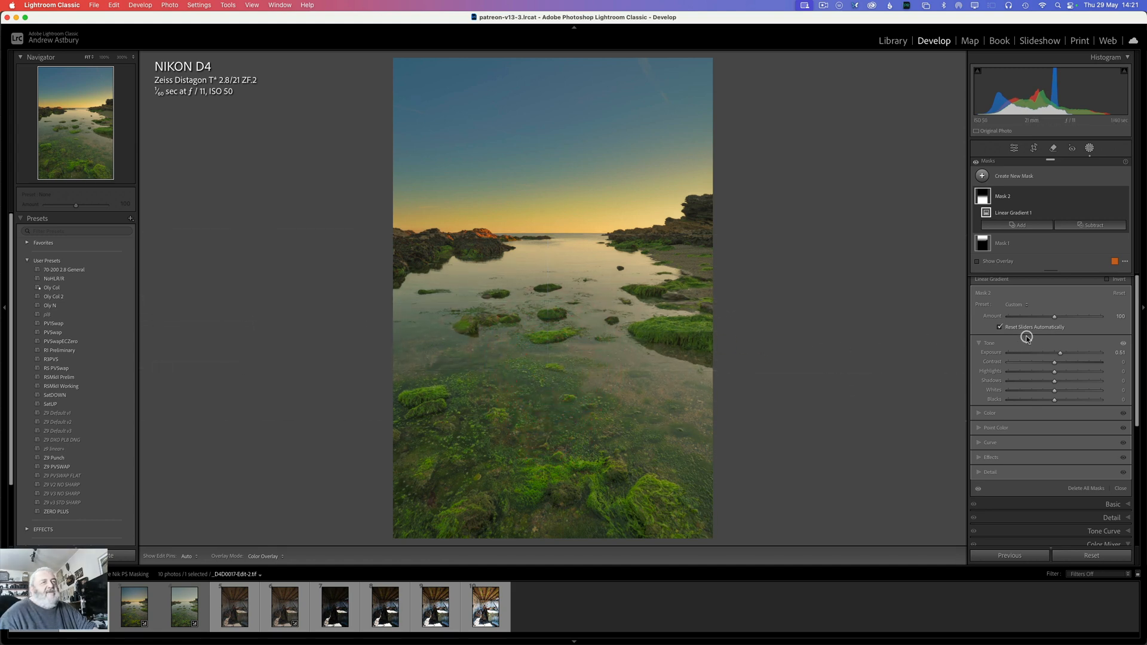
Step: Warm the foreground mask by setting its Temp to 8, and close masking
click(991, 412)
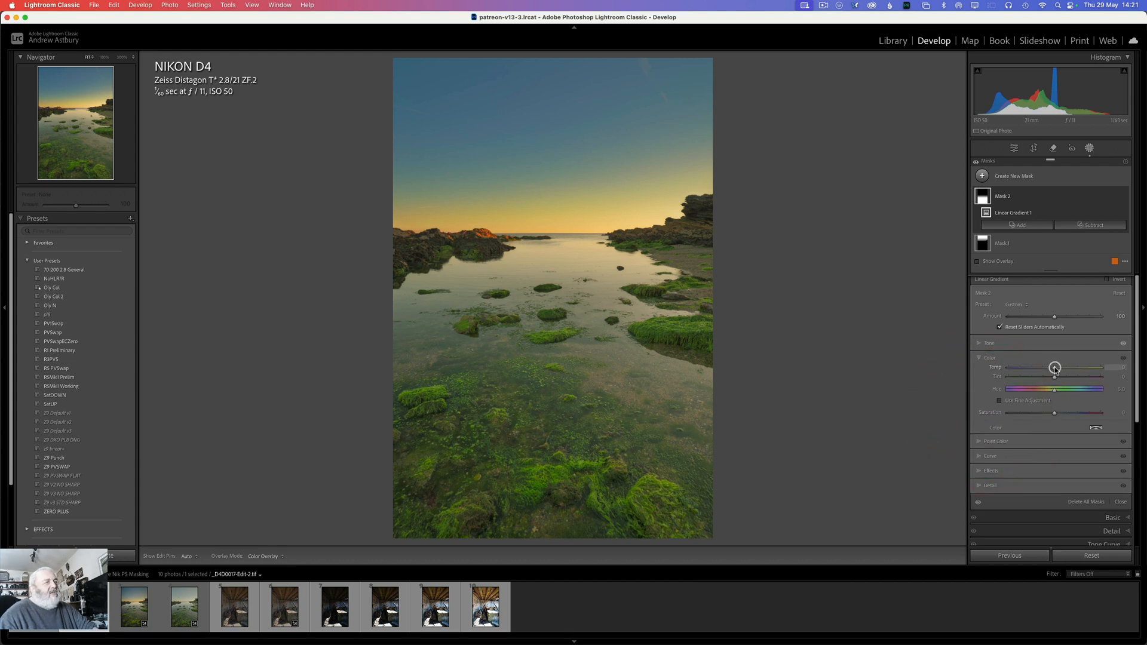
drag(1057, 368, 1059, 369)
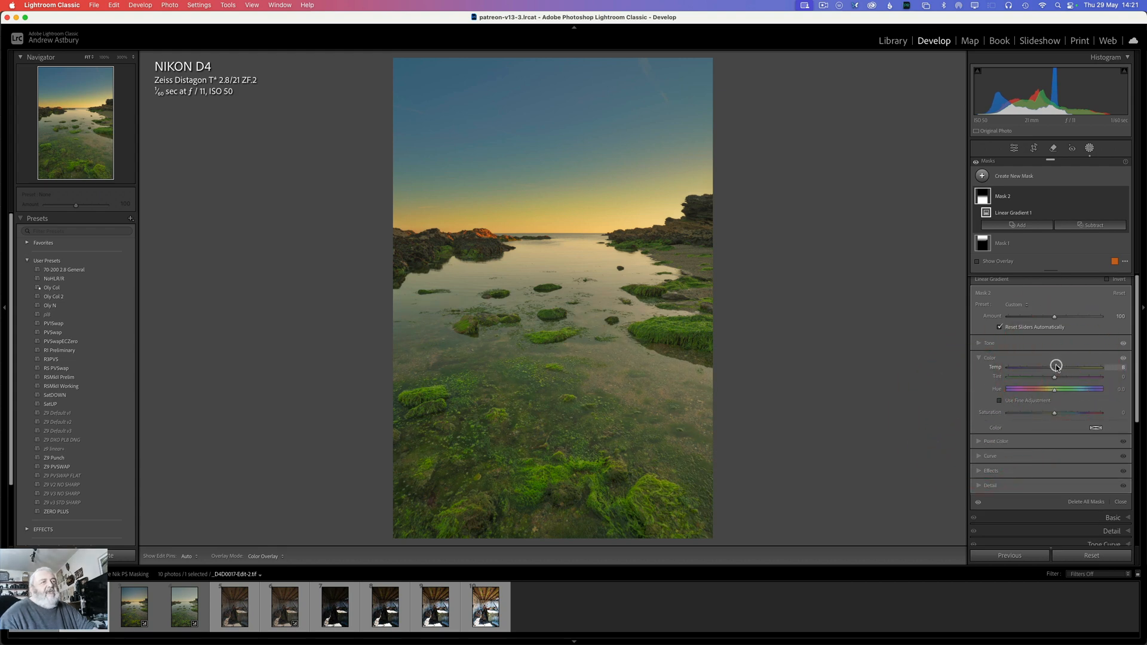
click(1123, 502)
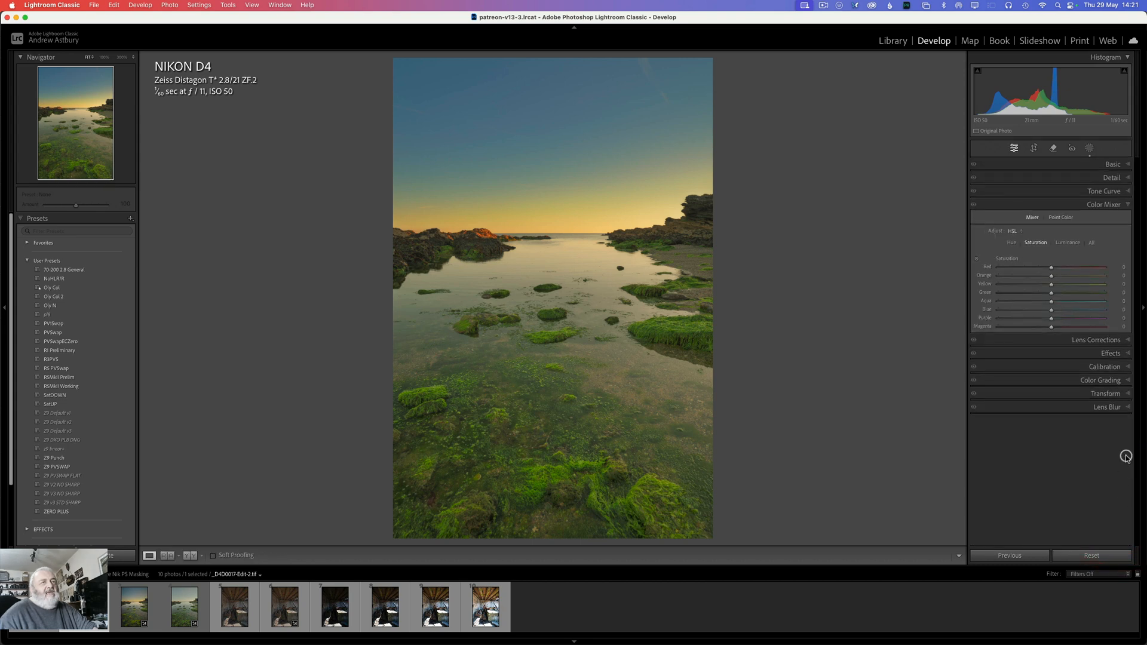
Step: Add a post-crop vignette with amount -15, midpoint 20 and feather 100
click(1112, 353)
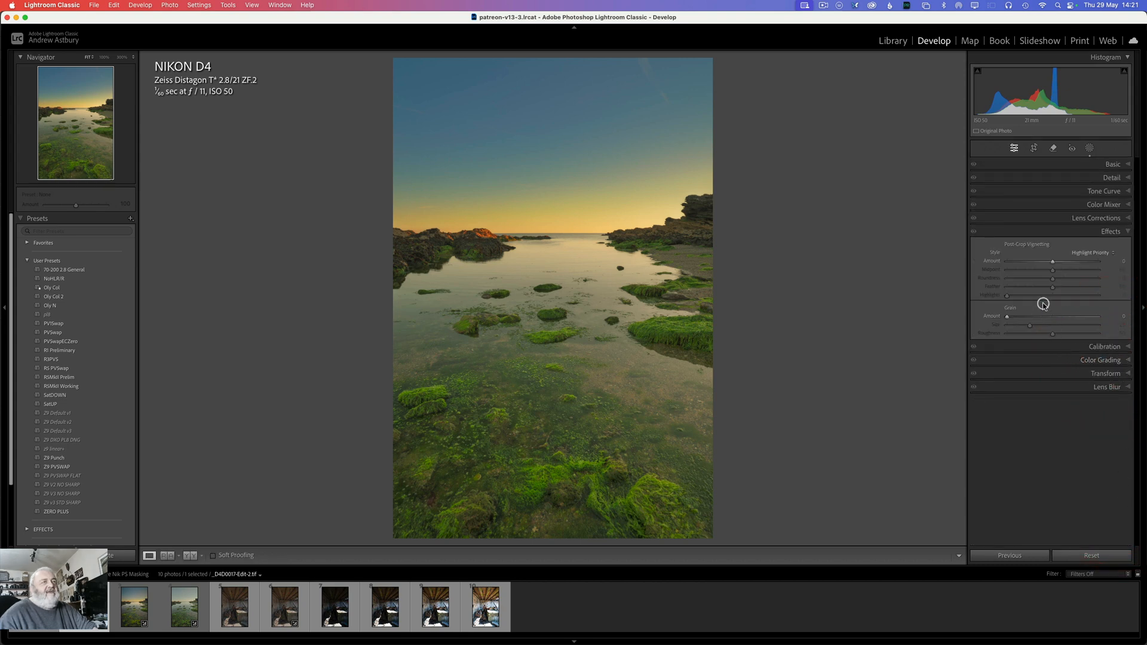
drag(1050, 261, 1046, 261)
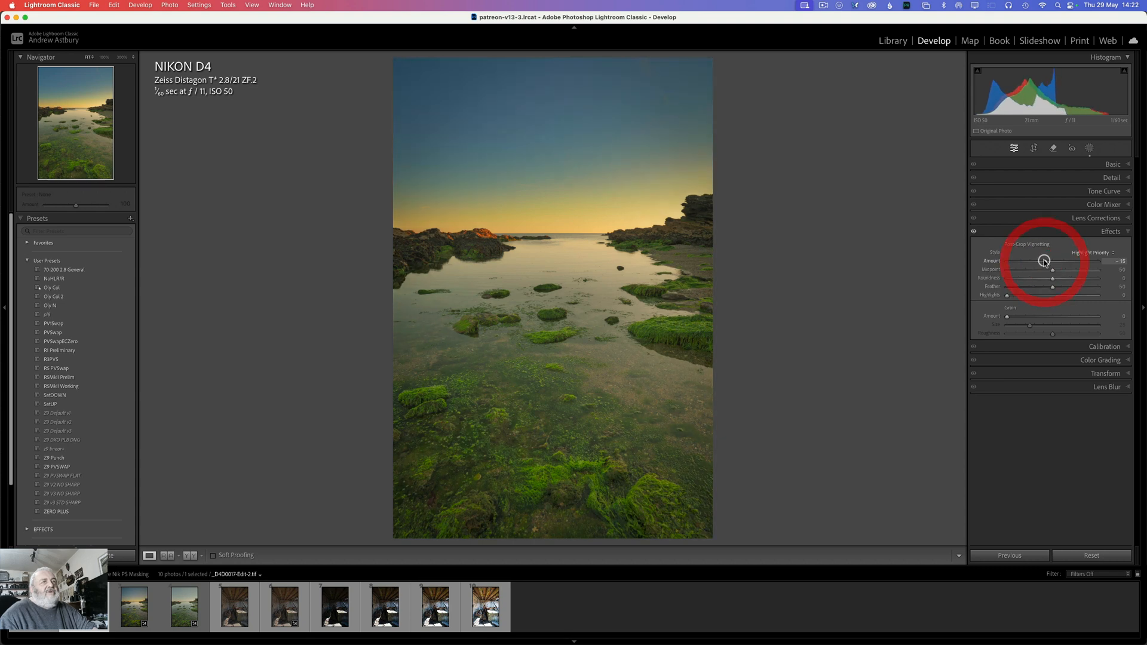
drag(1052, 272, 1025, 270)
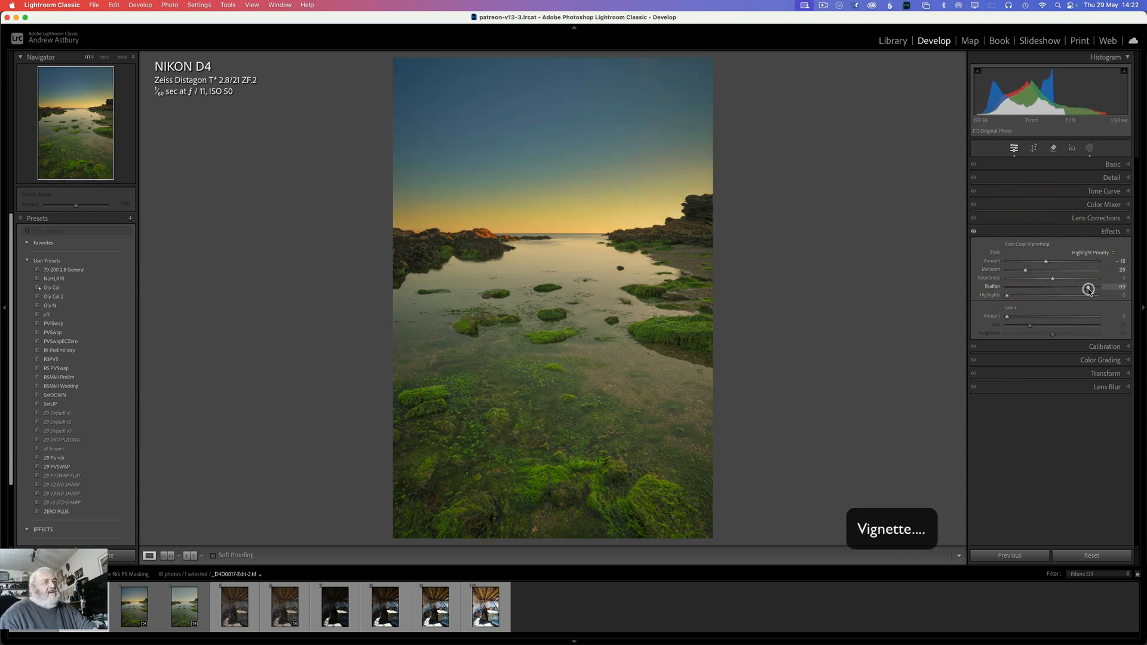
drag(1087, 289, 1115, 289)
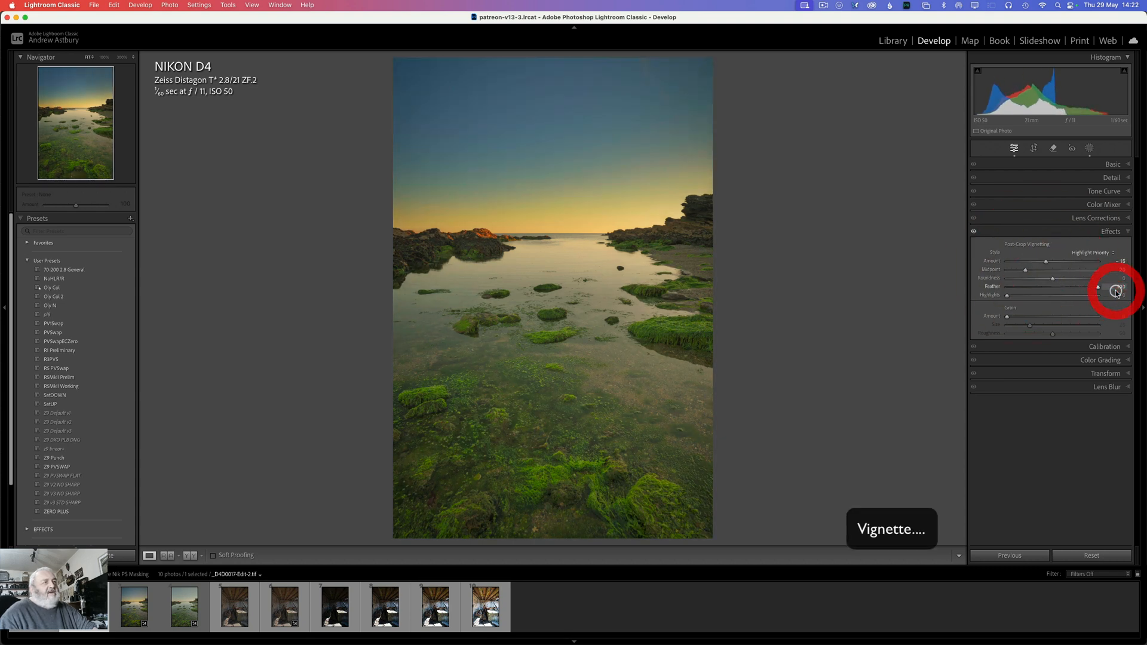
Step: Reduce the photo's overall saturation to -7 and exposure to -0.35 in the basic adjustments
click(1111, 165)
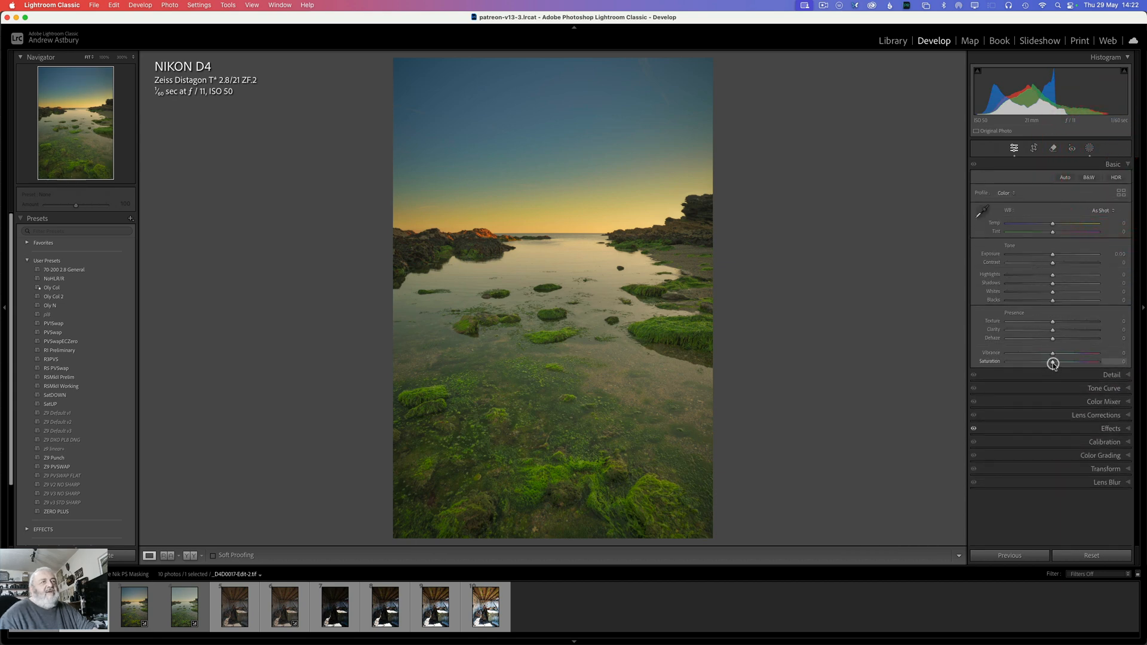
drag(1052, 361, 1048, 362)
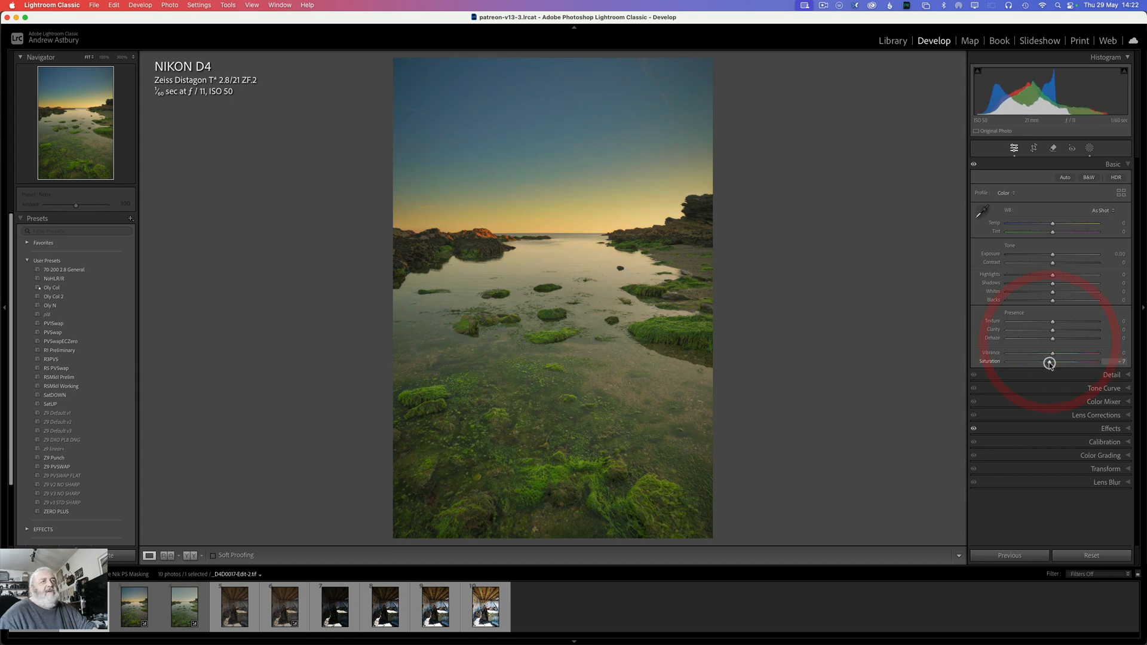
drag(1055, 255, 1048, 257)
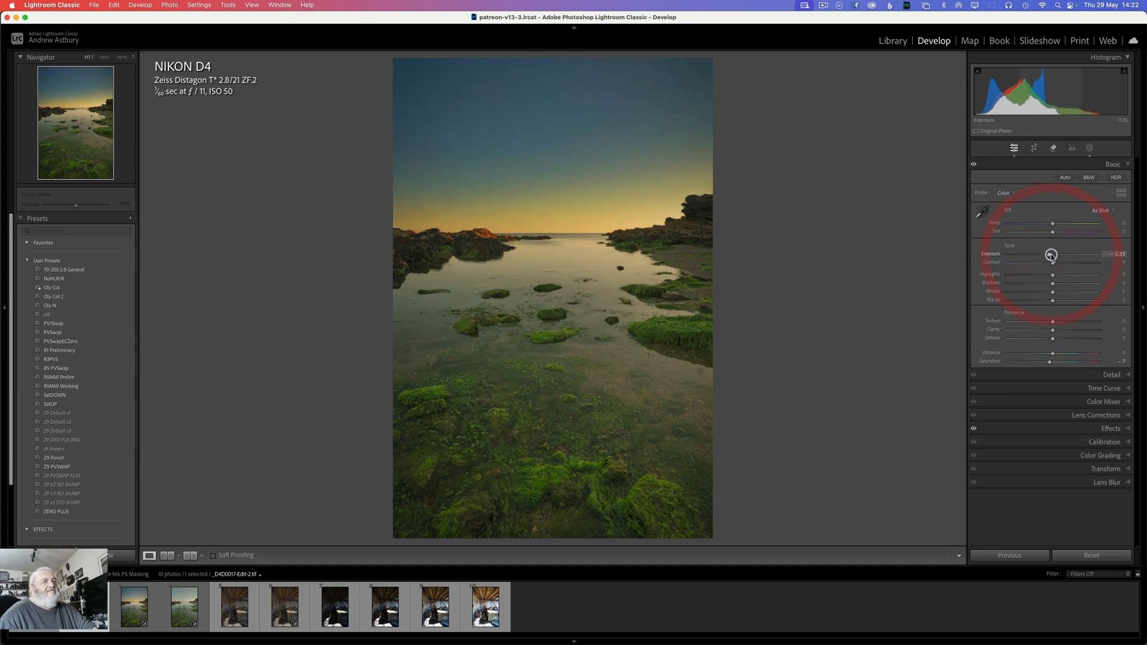
Step: Set the yellow luminance to -9 and the yellow hue to -17 in the Color Mixer
click(1104, 401)
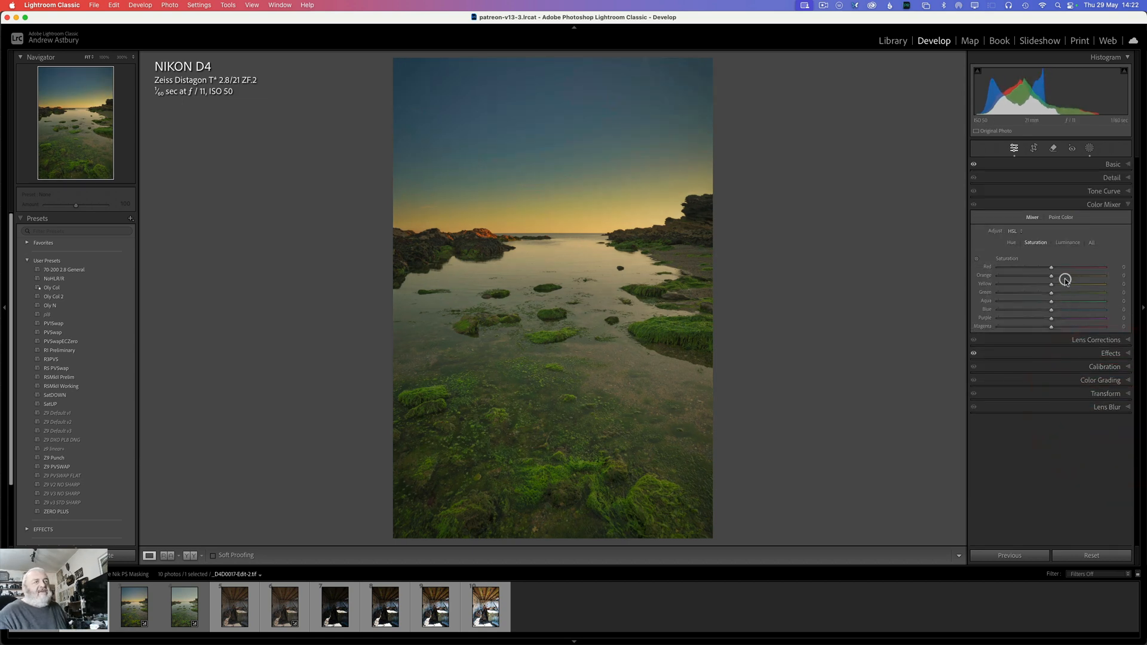
click(1063, 242)
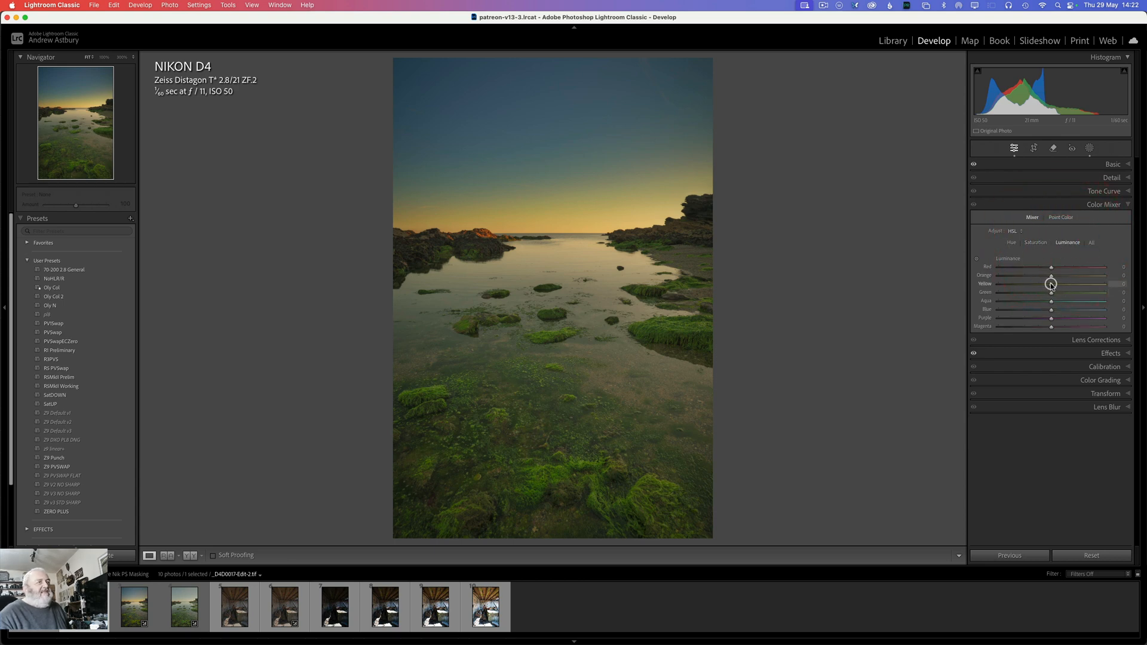
drag(1052, 284, 1045, 285)
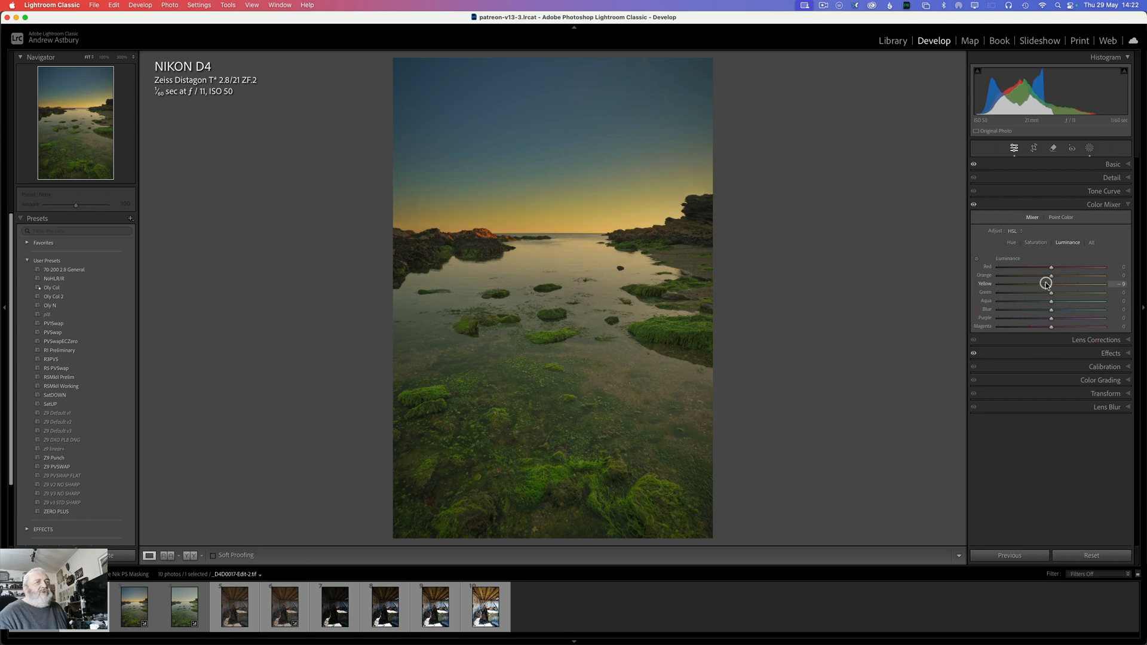
click(1011, 243)
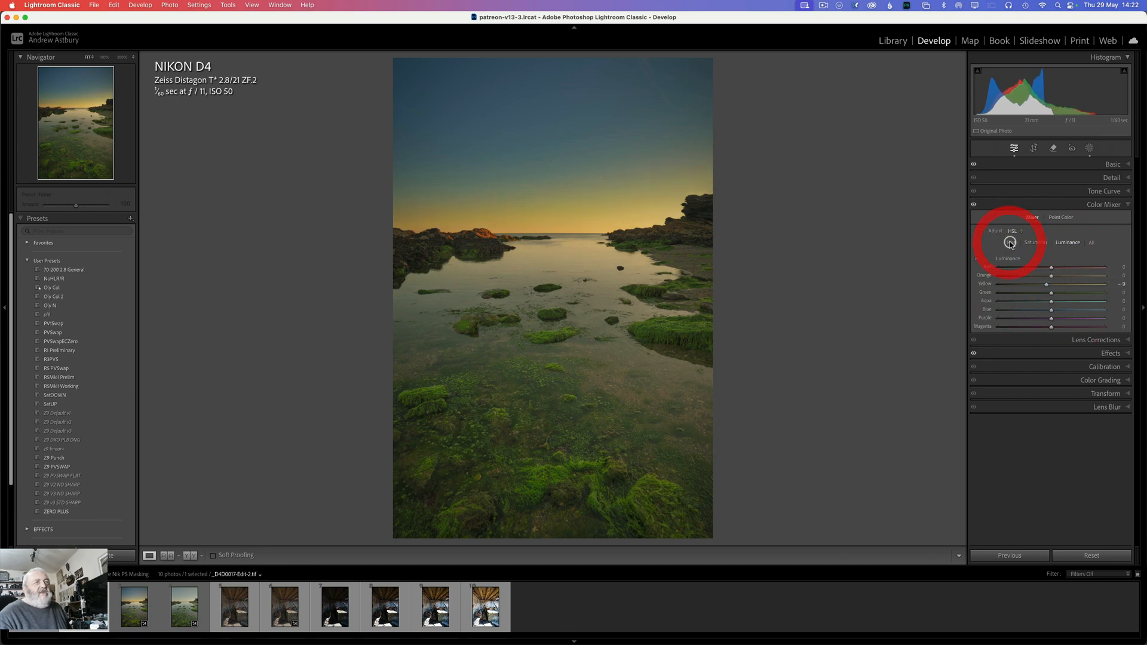
drag(1049, 280, 1042, 281)
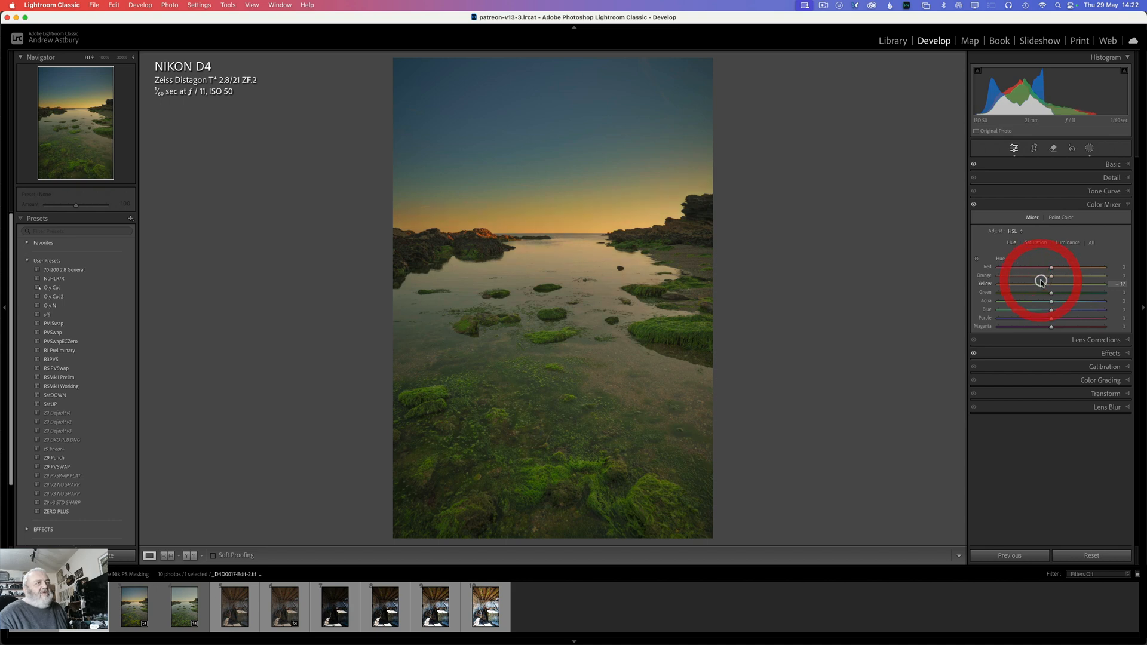